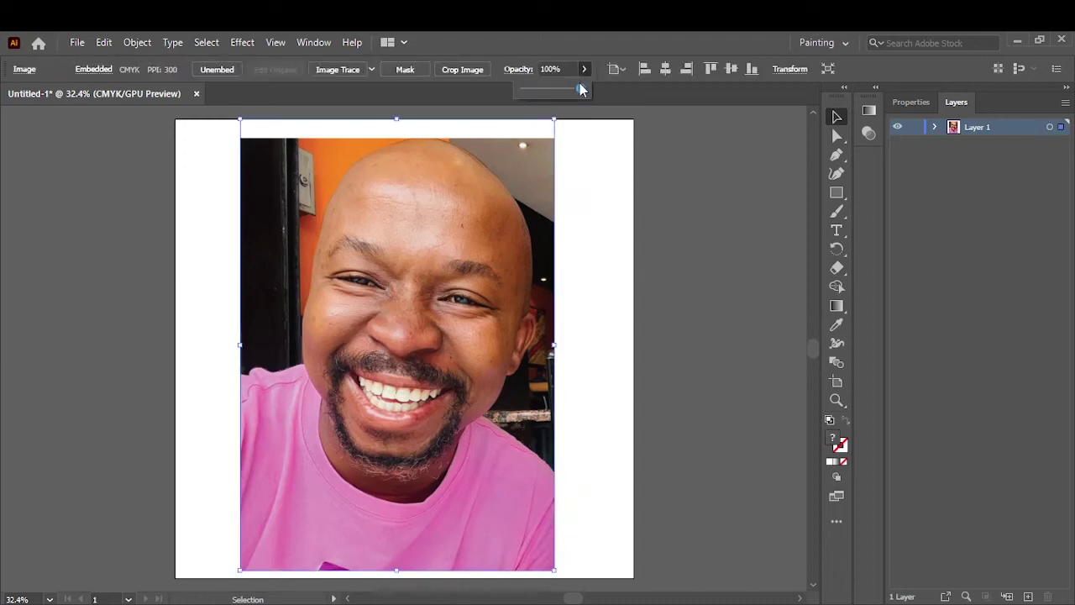
Pick a brush definition, set the stroke weight to 2 pt, and draw a test curve.
click(412, 69)
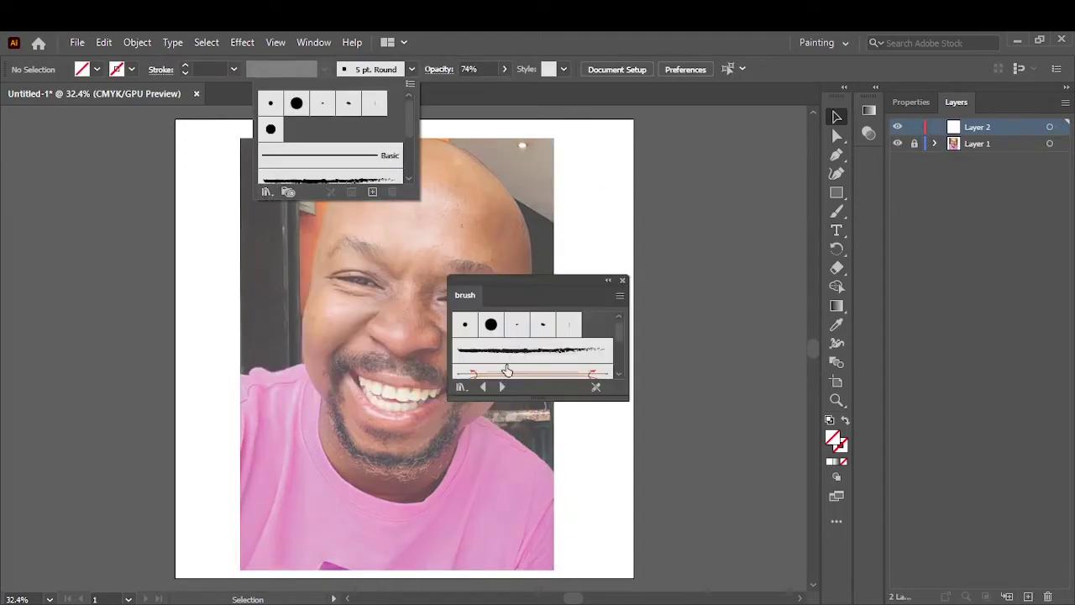
click(234, 69)
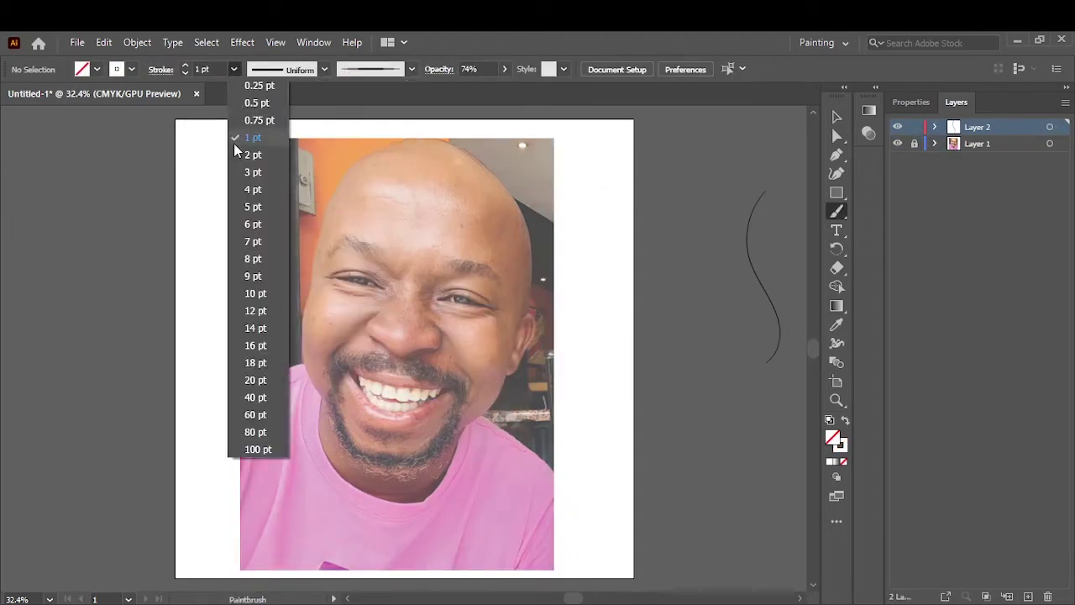
click(252, 154)
drag(739, 176, 729, 357)
scroll(386, 331, up, 1)
scroll(358, 340, up, 1)
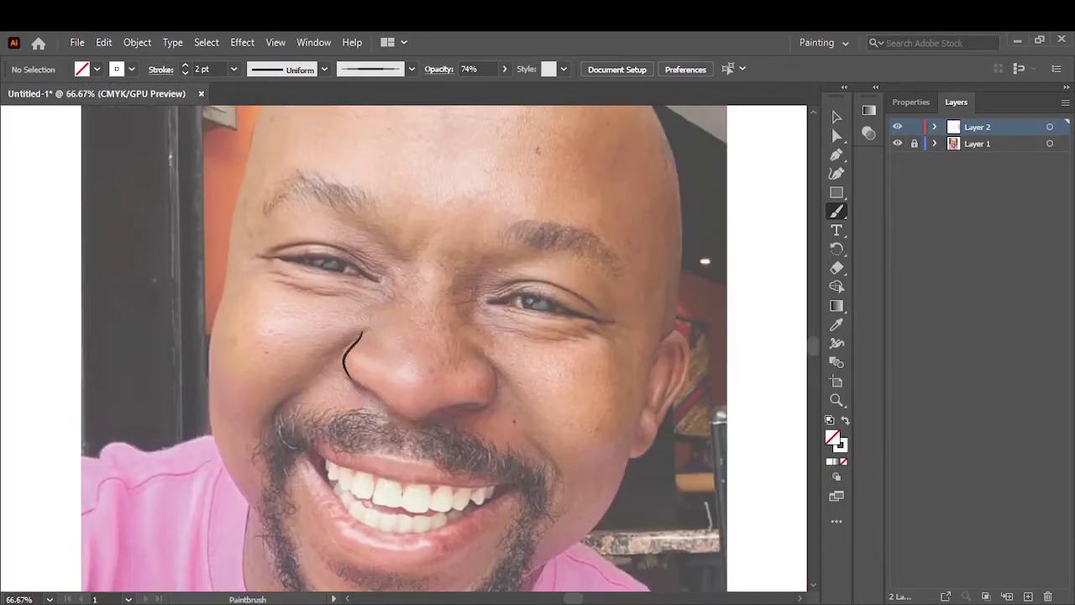
Restore 100% opacity and trace the outline of the nose.
click(504, 69)
drag(494, 90, 514, 90)
scroll(371, 377, up, 2)
mouse_move(361, 269)
mouse_down()
mouse_move(480, 470)
mouse_move(610, 433)
mouse_move(648, 336)
mouse_up()
scroll(655, 178, down, 3)
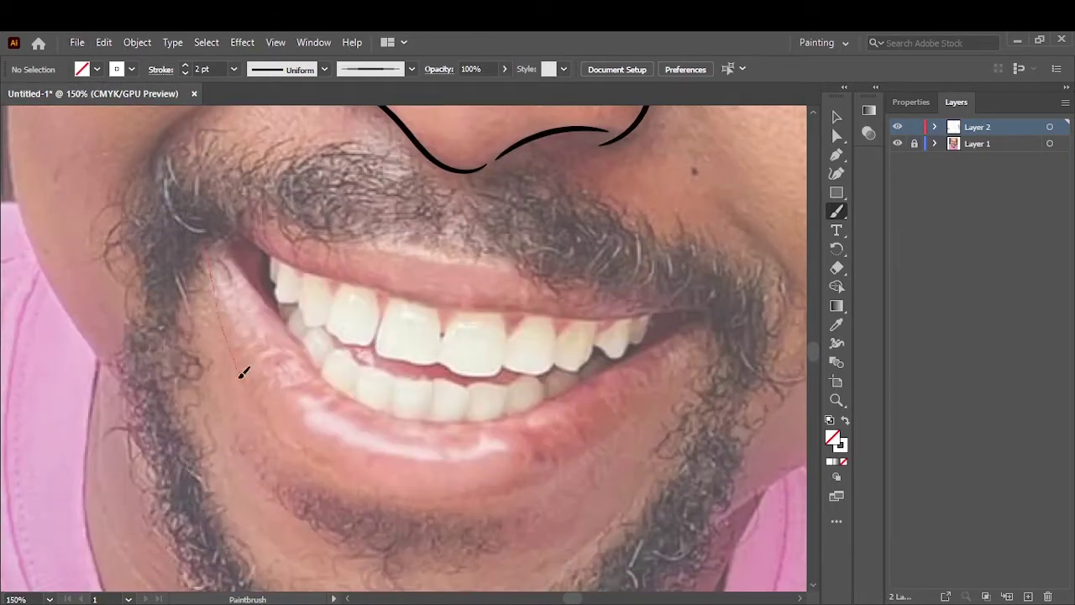
Trace the lower lip, the lower and upper teeth edges, and the top of the upper lip.
drag(677, 370, 706, 317)
mouse_move(490, 414)
mouse_down()
mouse_move(529, 417)
mouse_move(704, 317)
mouse_up()
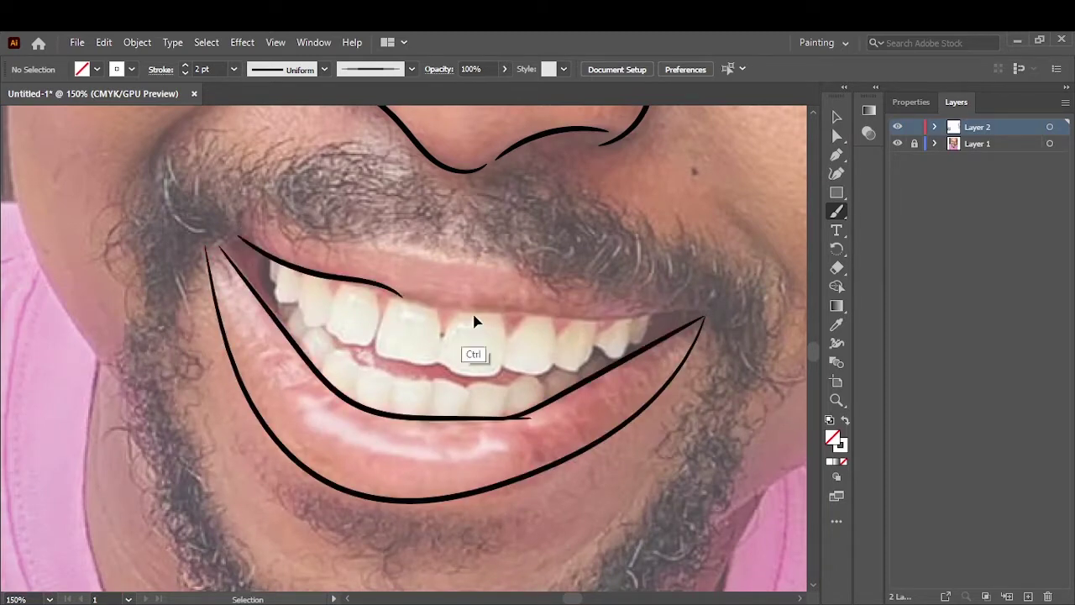
drag(237, 228, 680, 307)
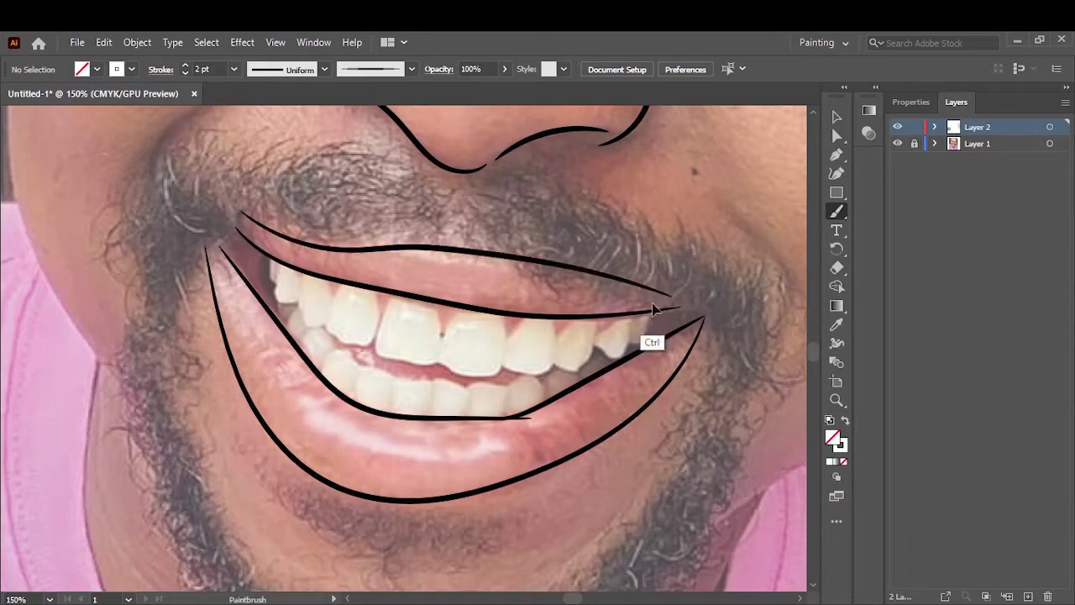
drag(240, 224, 700, 309)
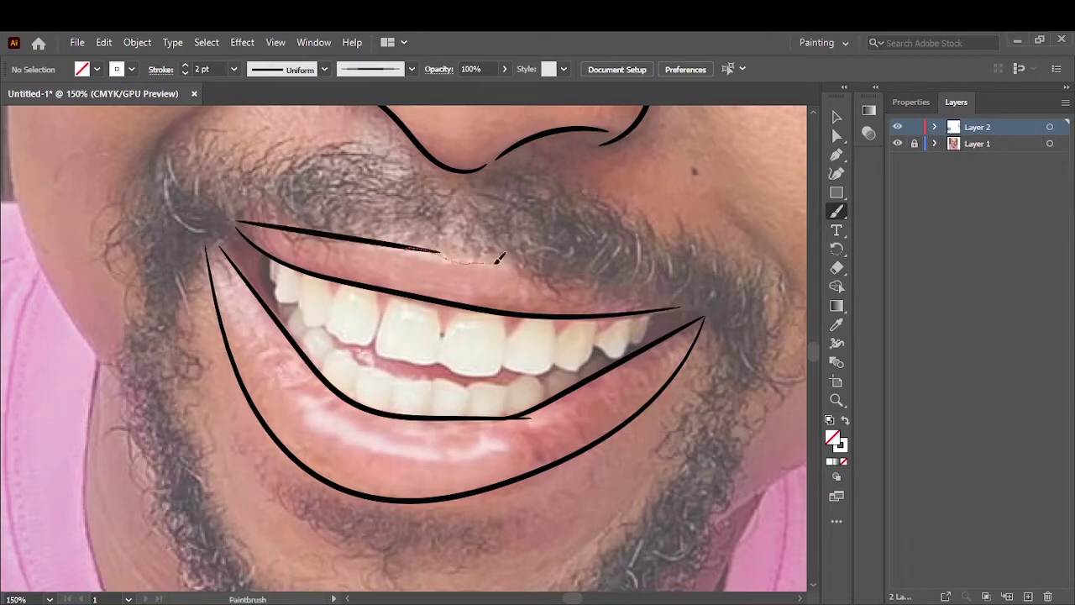
key(ctrl+minus)
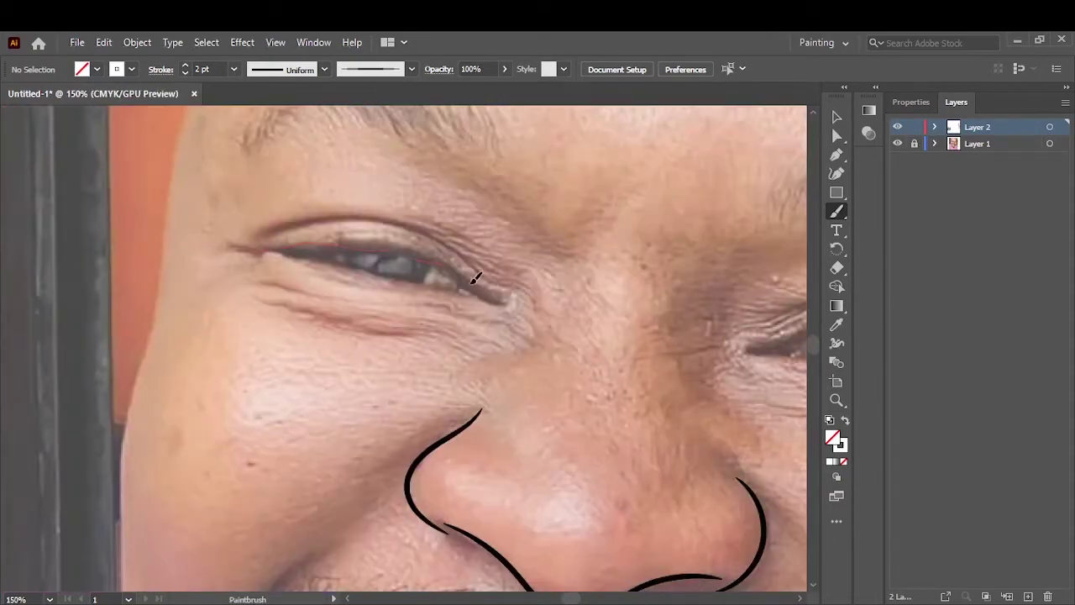
Outline the upper and lower lids of the left eye and the lids of the right eye.
drag(475, 277, 508, 300)
scroll(477, 239, up, 2)
drag(484, 353, 102, 264)
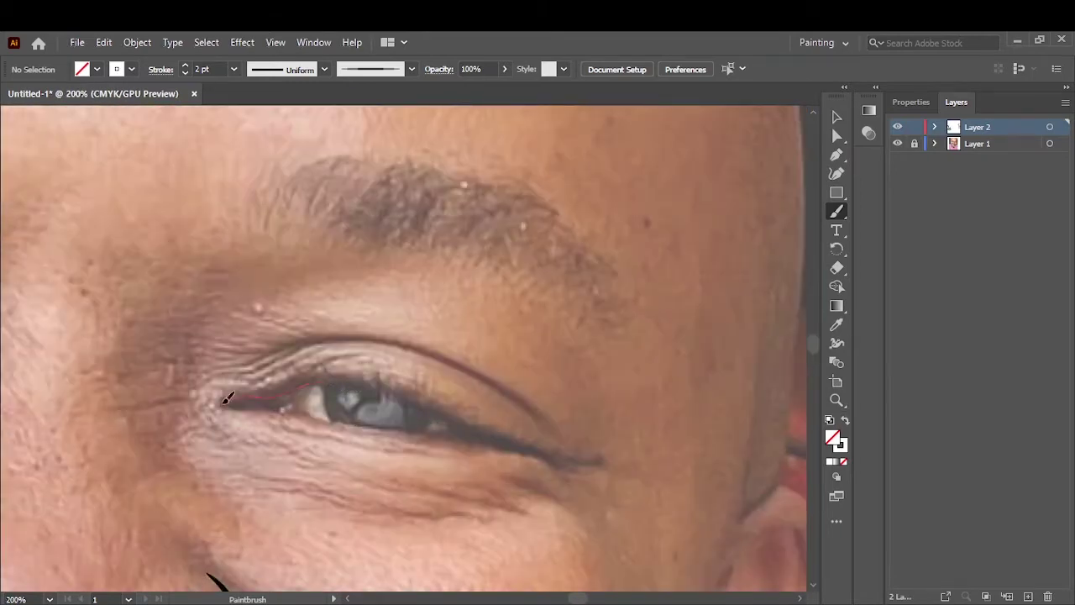
mouse_move(225, 399)
mouse_down()
mouse_move(470, 432)
mouse_move(555, 467)
mouse_up()
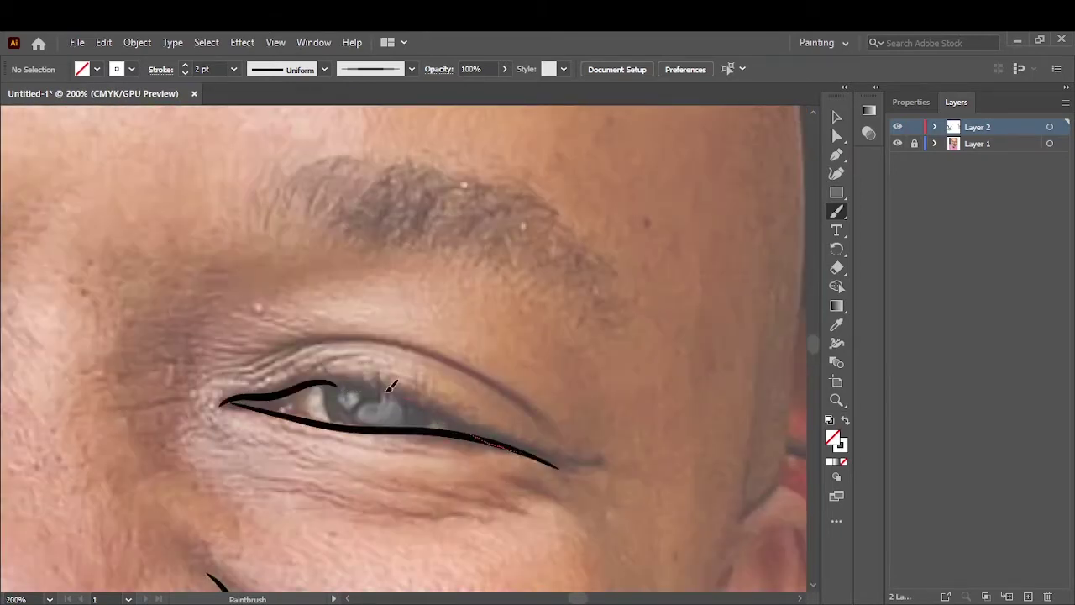
scroll(322, 417, down, 1)
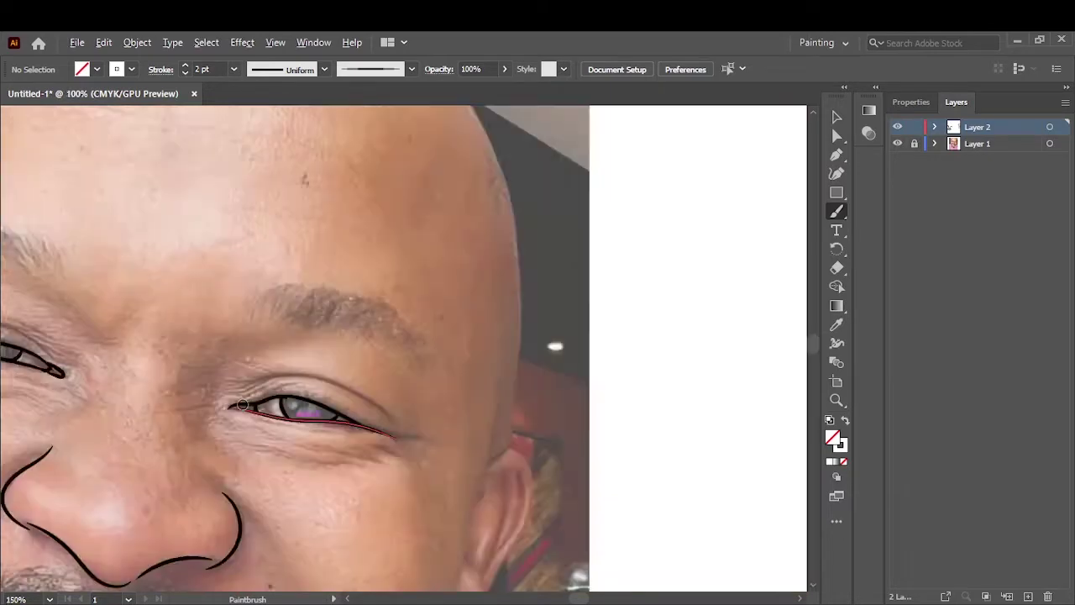
scroll(320, 353, down, 1)
scroll(317, 294, down, 1)
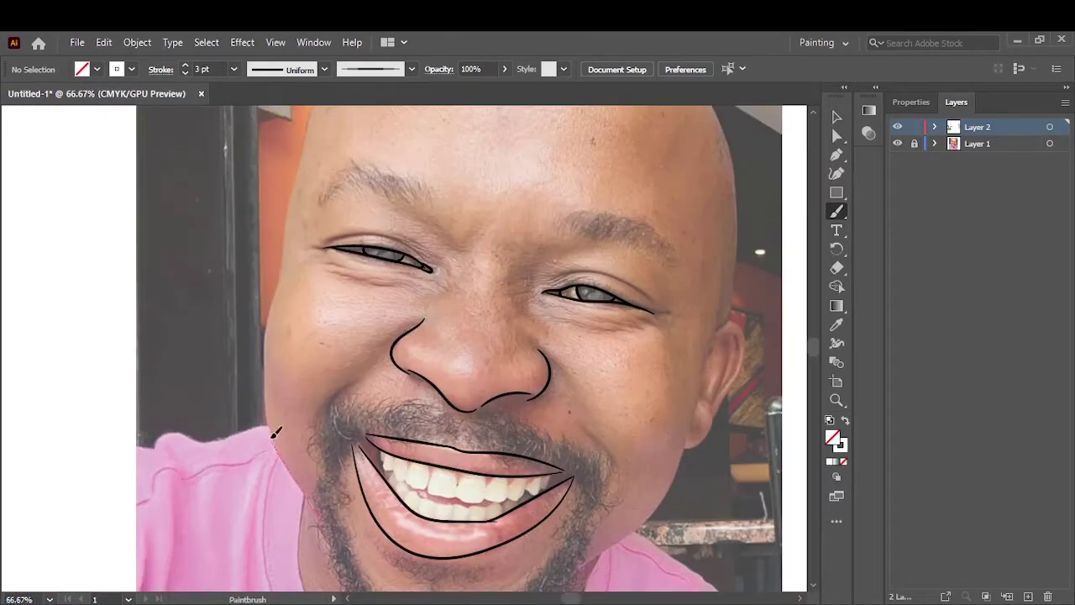
Trace the left side of the face up the temple to the forehead.
drag(293, 212, 294, 208)
scroll(294, 208, up, 1)
scroll(451, 266, up, 2)
drag(212, 495, 262, 304)
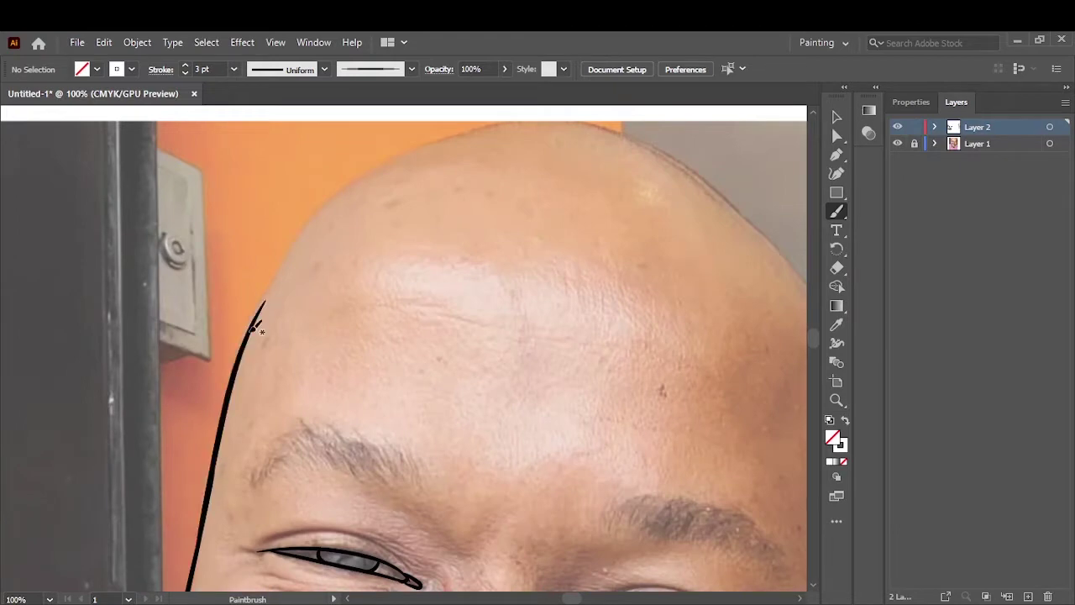
drag(447, 136, 454, 131)
scroll(436, 168, down, 10)
scroll(409, 447, down, 1)
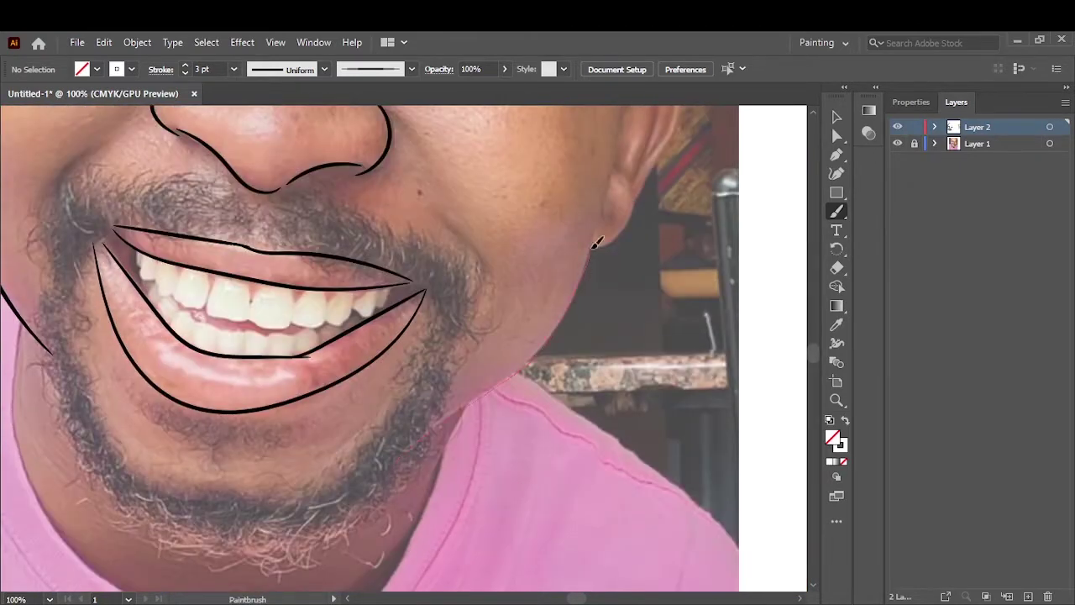
Draw the ear lobe curve and the back of the ear.
scroll(600, 269, up, 3)
scroll(600, 268, right, 2)
scroll(605, 294, up, 5)
drag(522, 460, 481, 508)
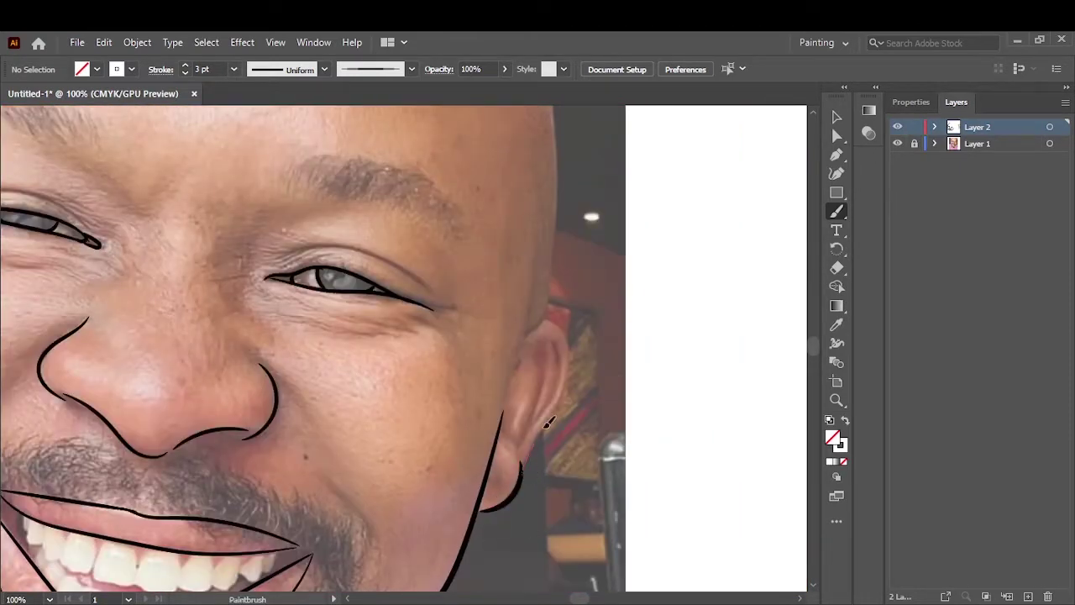
drag(546, 317, 519, 469)
scroll(512, 512, up, 5)
scroll(529, 546, down, 1)
scroll(529, 546, right, 1)
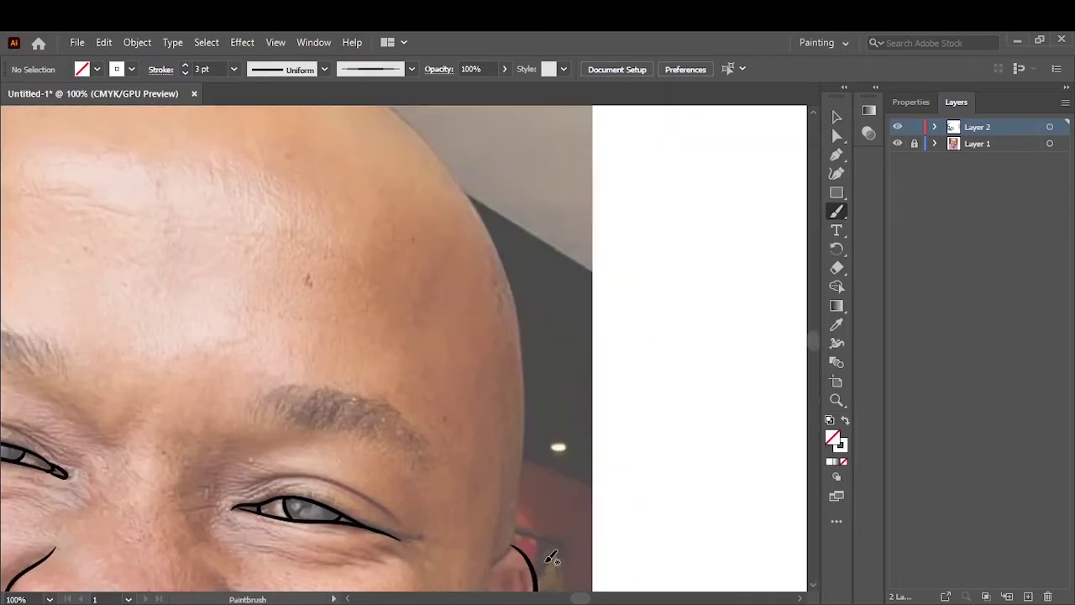
Trace the right side of the head and the line across the crown.
drag(495, 239, 462, 191)
scroll(491, 308, up, 5)
scroll(491, 308, left, 1)
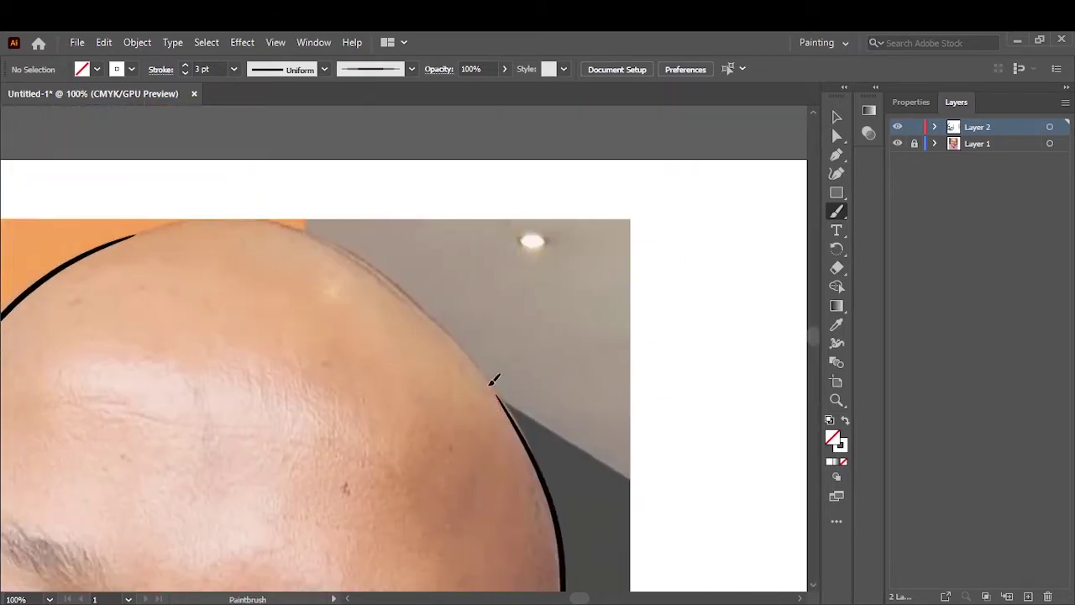
scroll(362, 381, up, 5)
scroll(362, 381, left, 2)
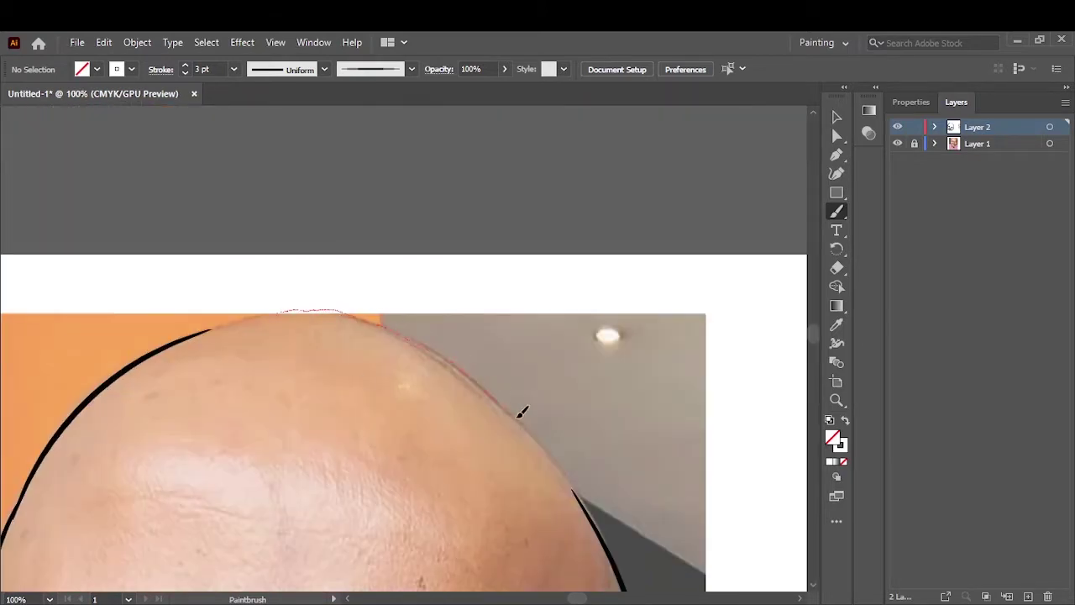
drag(590, 521, 590, 520)
scroll(323, 330, up, 3)
drag(424, 371, 520, 354)
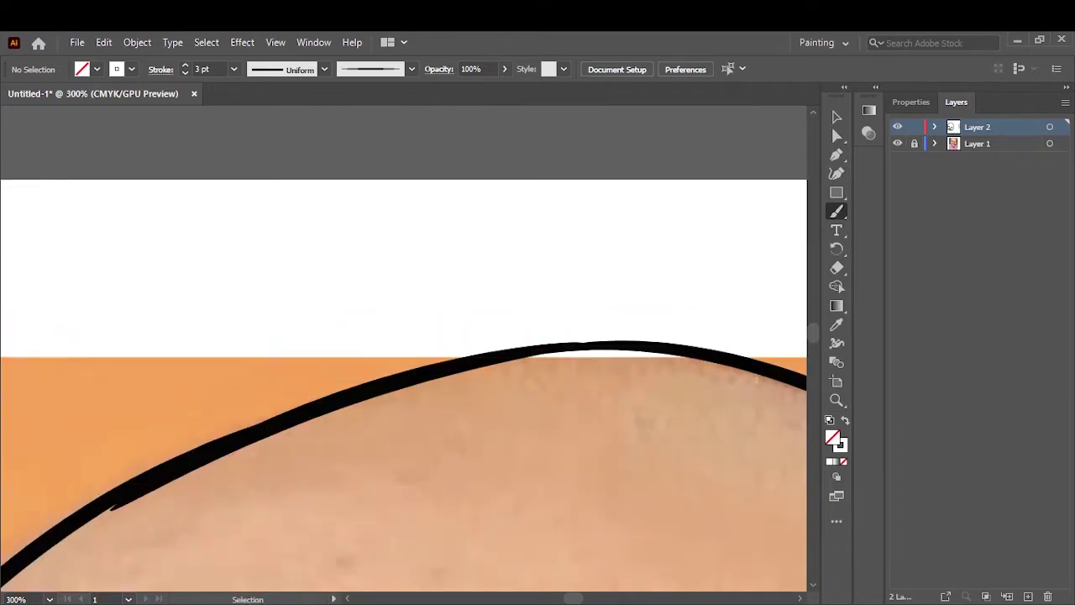
Fit the artboard and hide then show the photo layer to check the outline.
key(ctrl+0)
click(897, 144)
click(897, 144)
scroll(355, 328, up, 3)
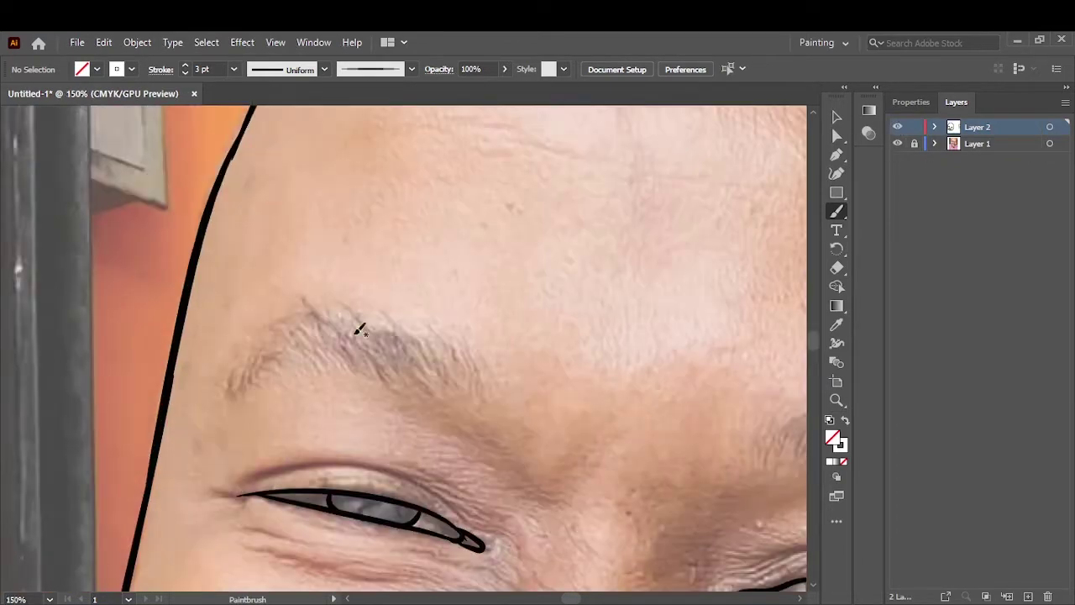
scroll(360, 329, down, 1)
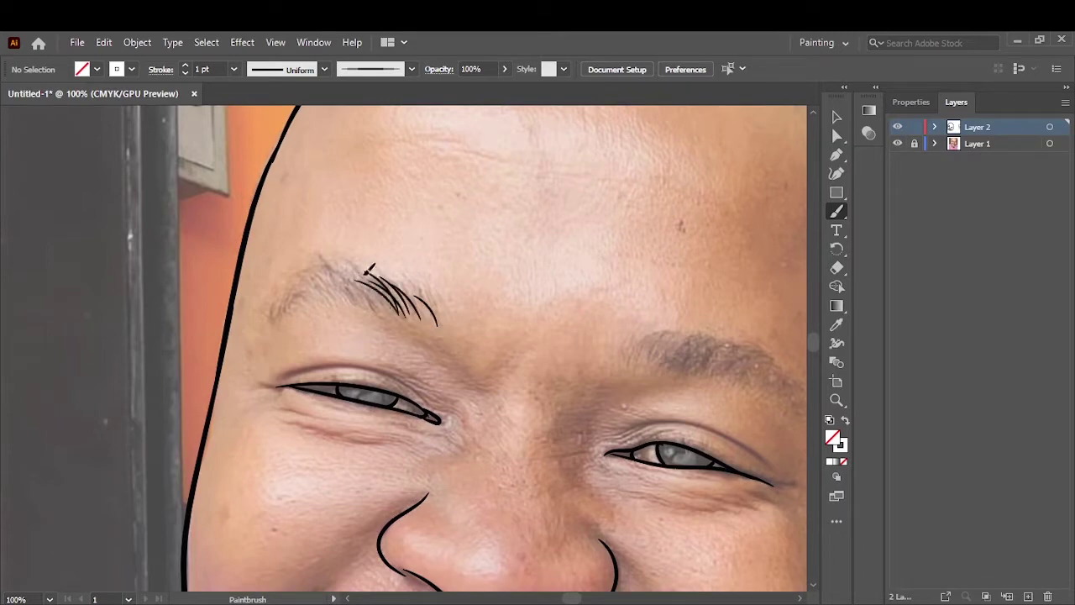
Fill both eyebrows with short 1 pt hair strokes.
drag(367, 269, 393, 307)
drag(323, 274, 374, 308)
scroll(388, 393, right, 3)
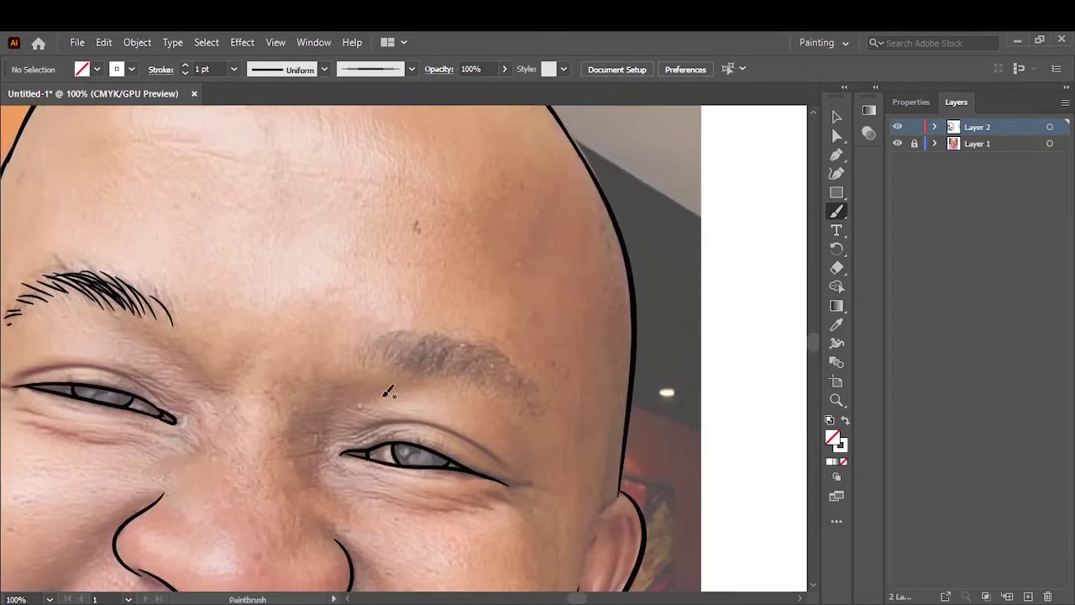
drag(389, 363, 458, 343)
drag(432, 379, 497, 363)
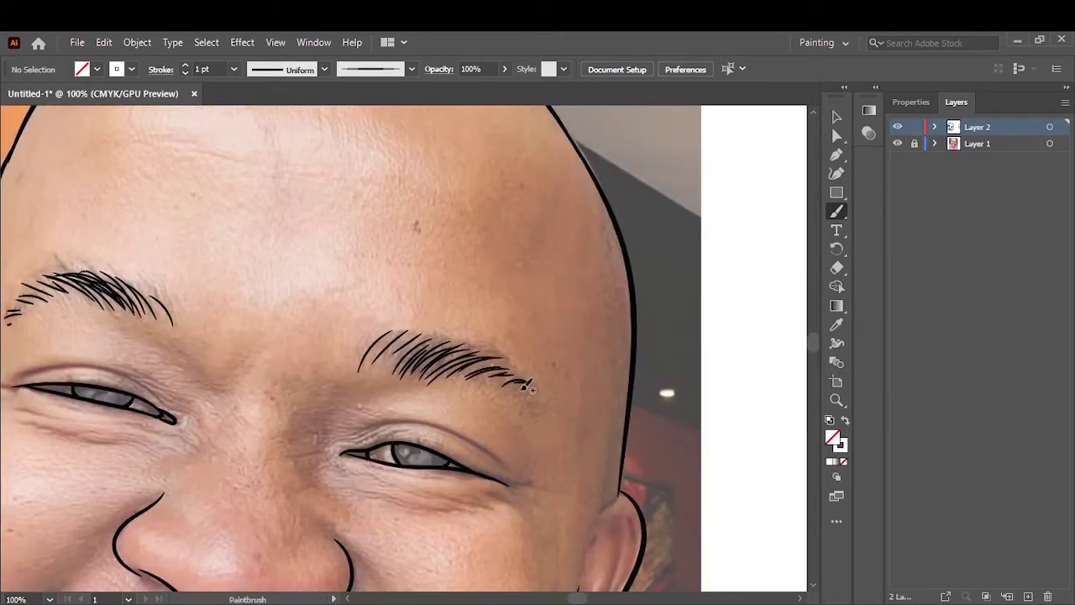
Draw thin crease lines by the right eye and above the left eye.
drag(347, 433, 495, 454)
drag(23, 376, 152, 394)
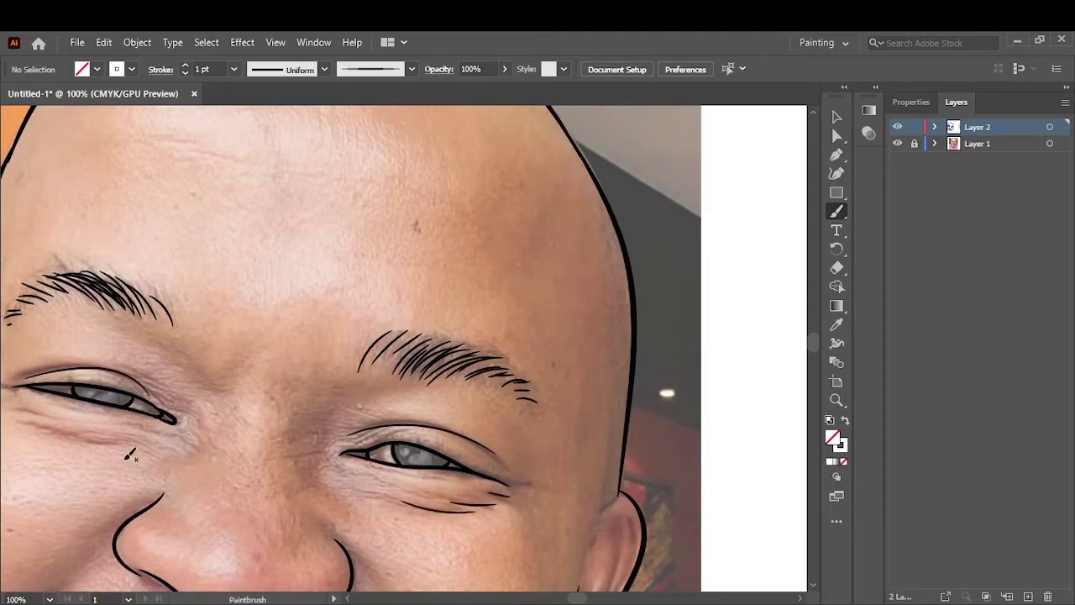
key(ctrl+minus)
key(ctrl+minus)
key(ctrl+minus)
drag(236, 319, 350, 338)
drag(379, 528, 350, 428)
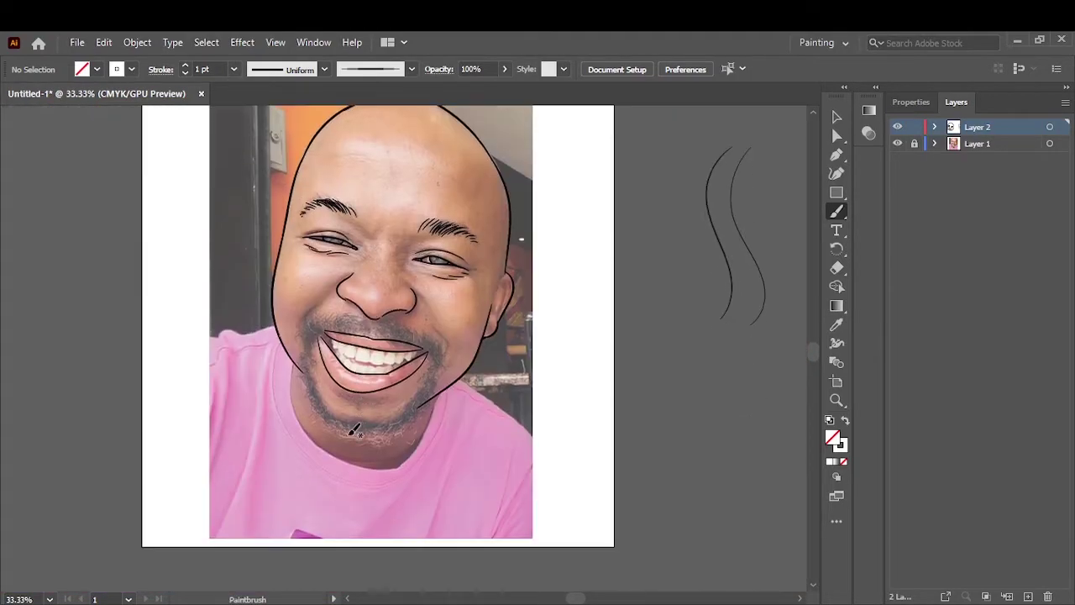
key(ctrl+plus)
key(ctrl+plus)
key(ctrl+plus)
Switch to the Pencil tool with fill colour 000000 black.
key(n)
double_click(832, 437)
text(000000)
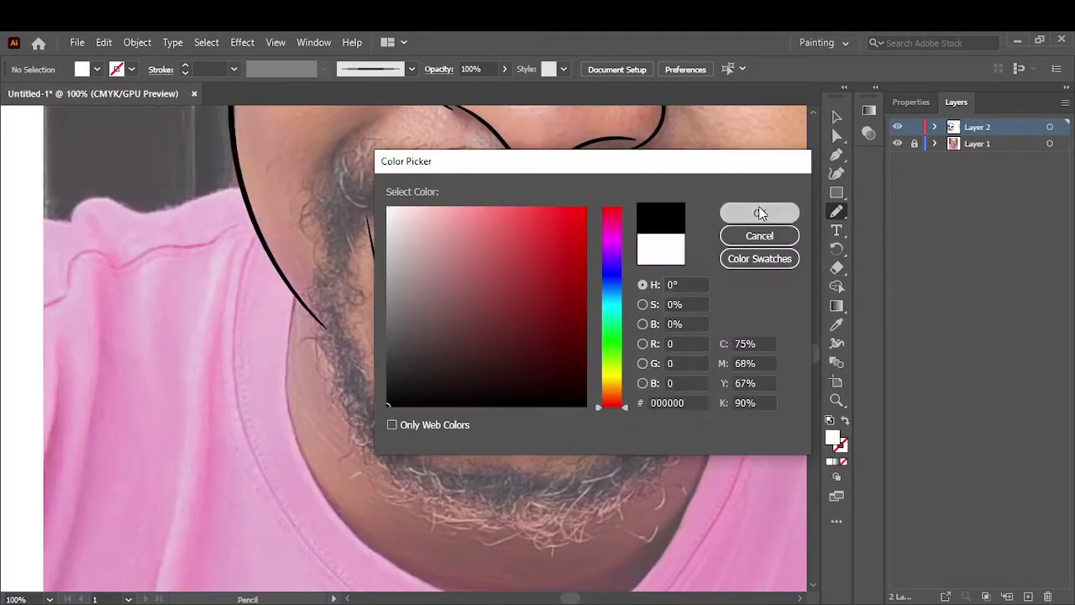
click(759, 212)
key(ctrl+plus)
scroll(319, 303, up, 5)
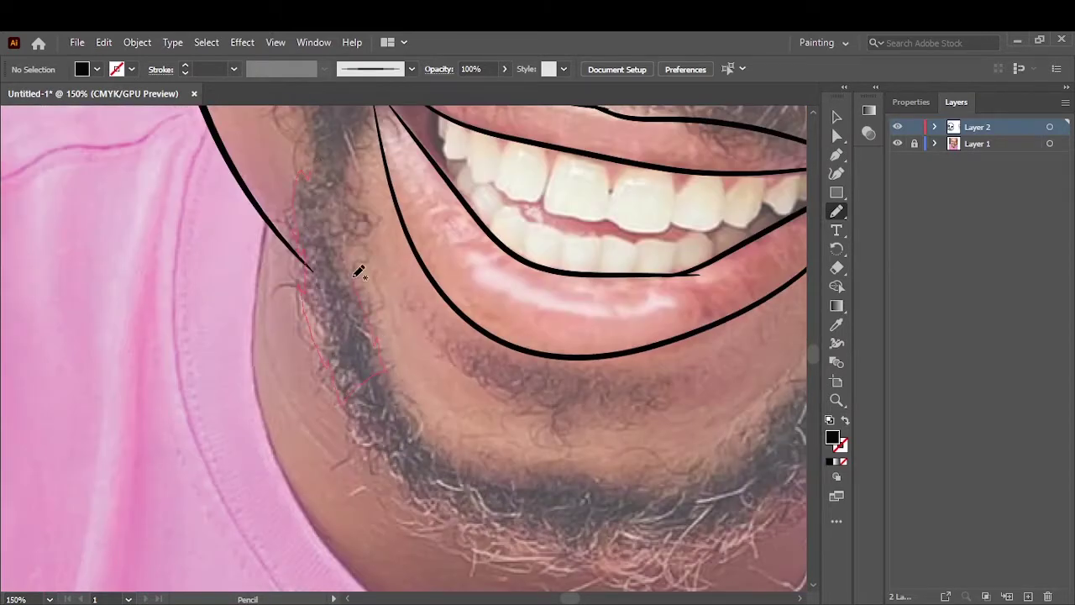
Draw filled black beard shapes along the left jaw, chin, right jaw and lower lip.
drag(315, 162, 316, 165)
drag(337, 363, 406, 489)
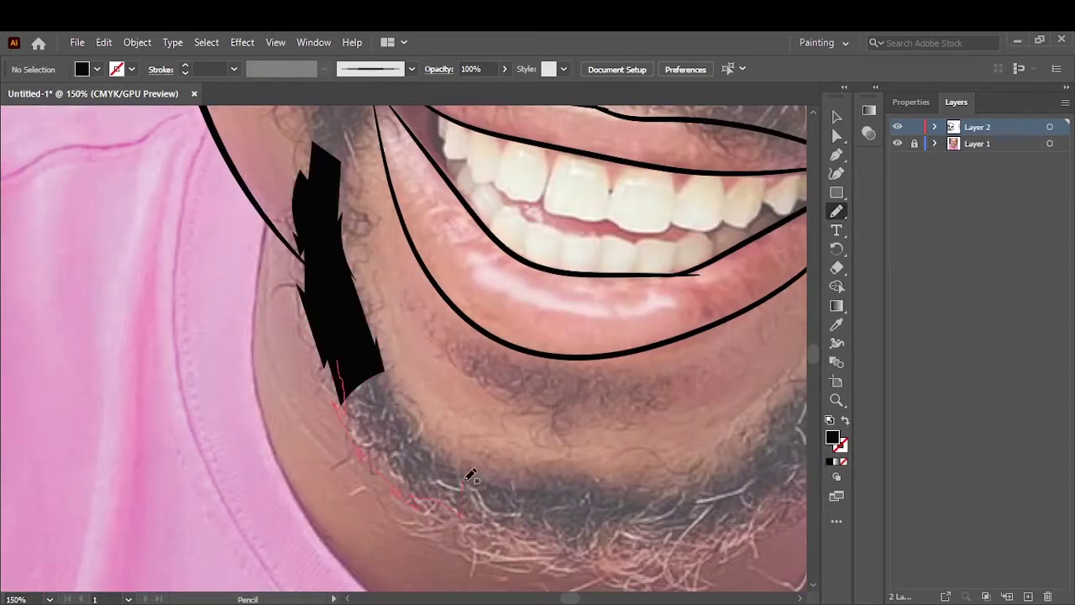
drag(393, 380, 391, 381)
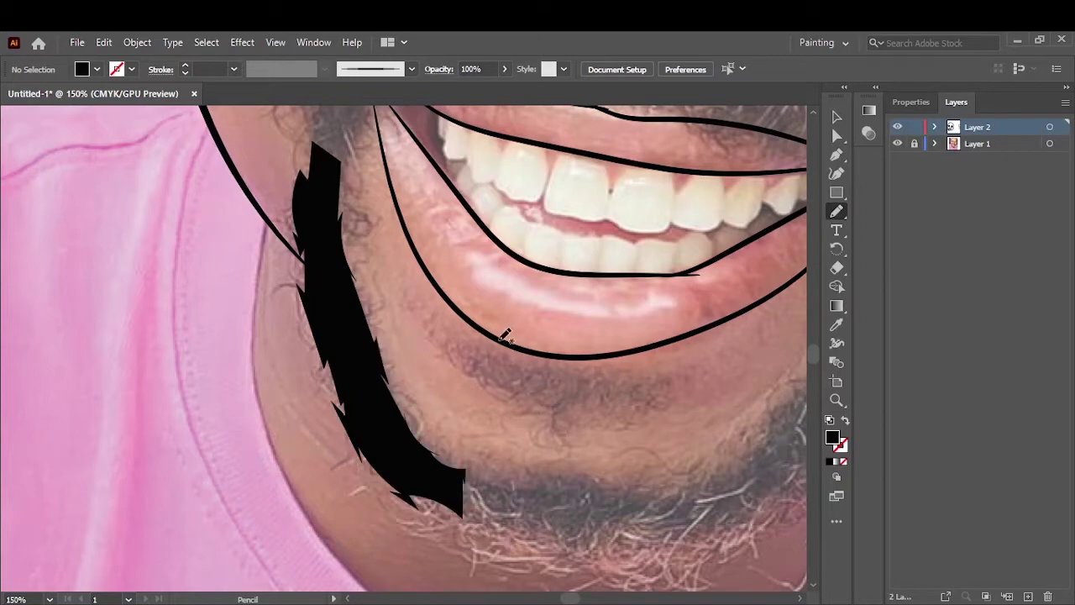
scroll(622, 292, right, 5)
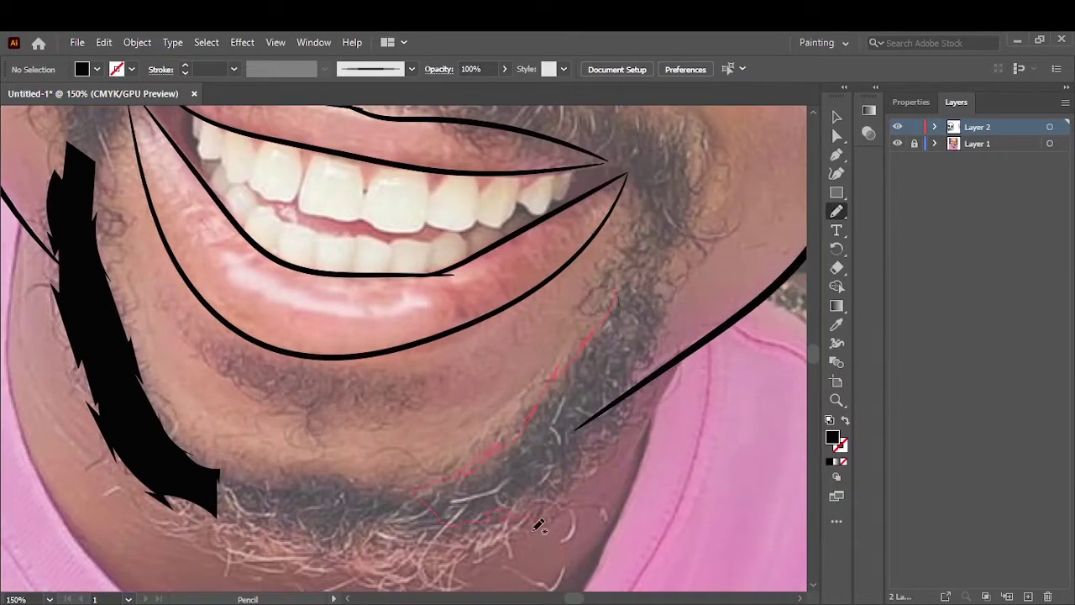
drag(651, 336, 658, 255)
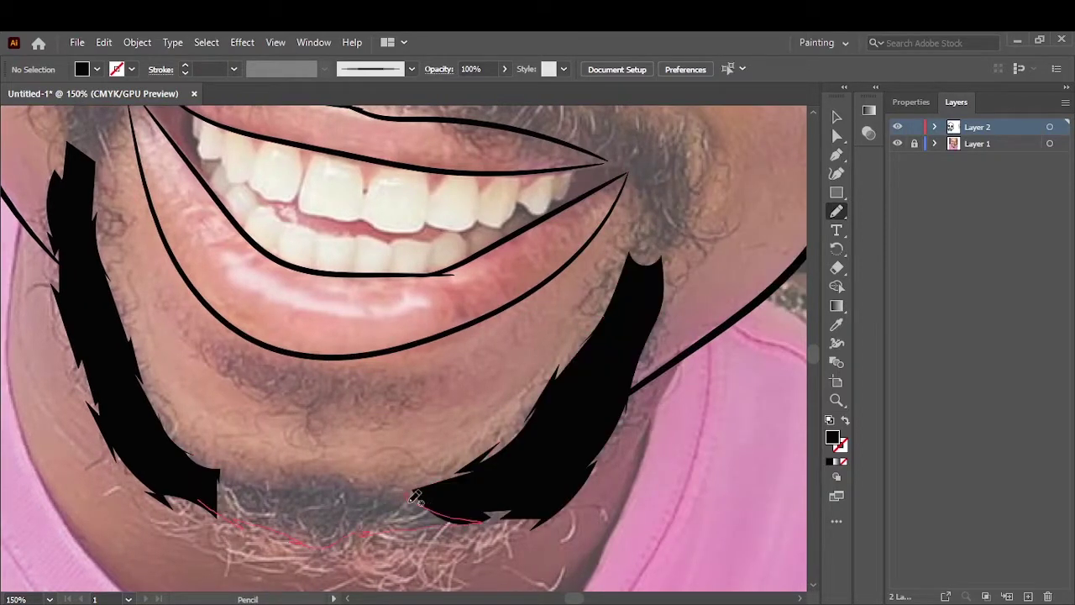
drag(414, 497, 194, 467)
drag(457, 478, 467, 475)
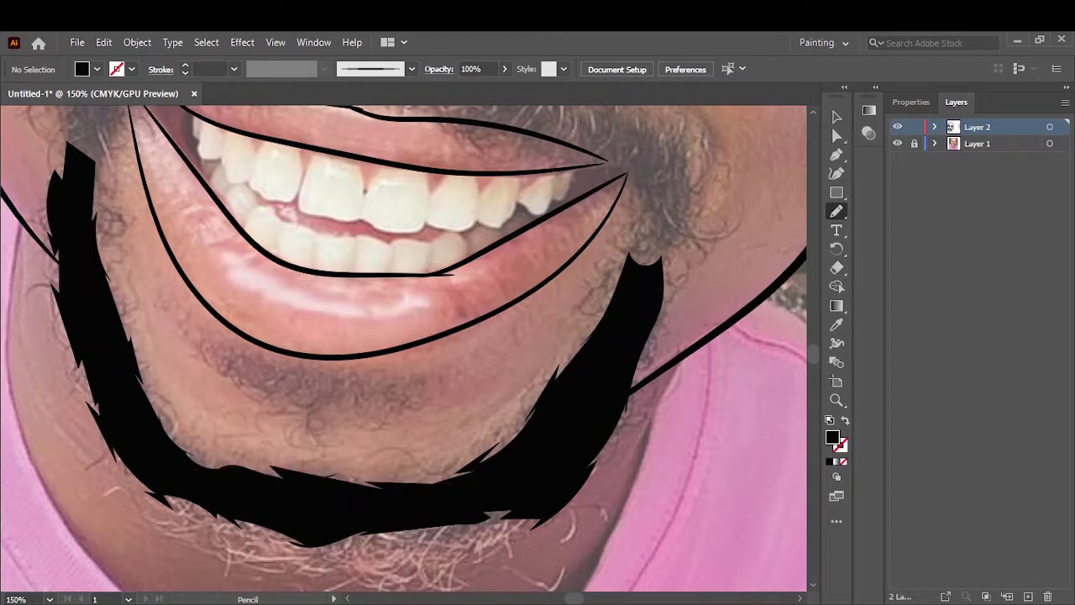
drag(420, 401, 422, 403)
Fill the beard at the left mouth corner and add mustache above the upper lip.
key(ctrl+plus)
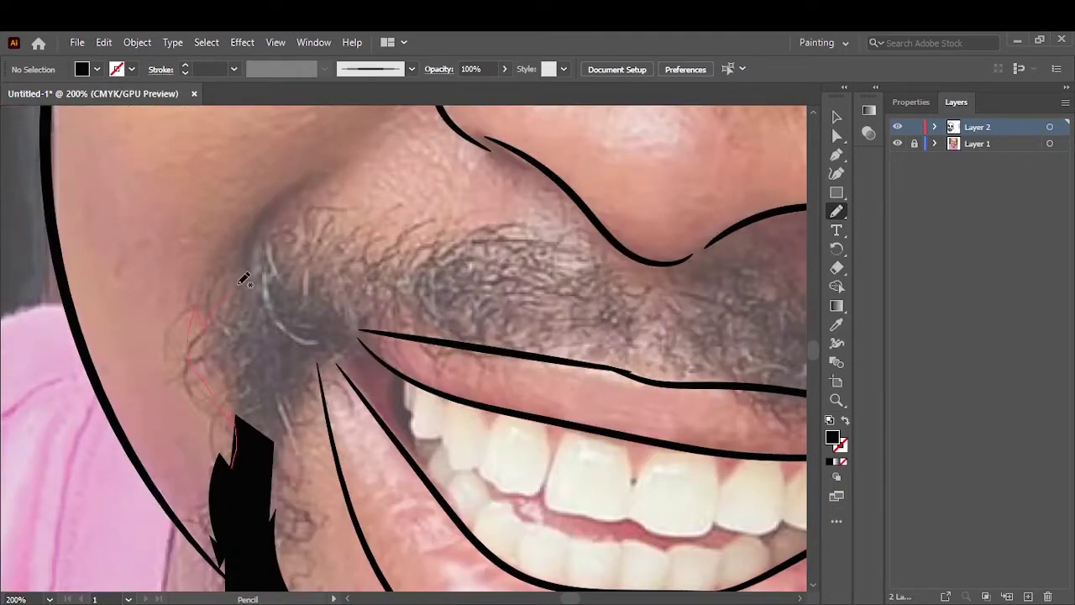
drag(288, 452, 216, 307)
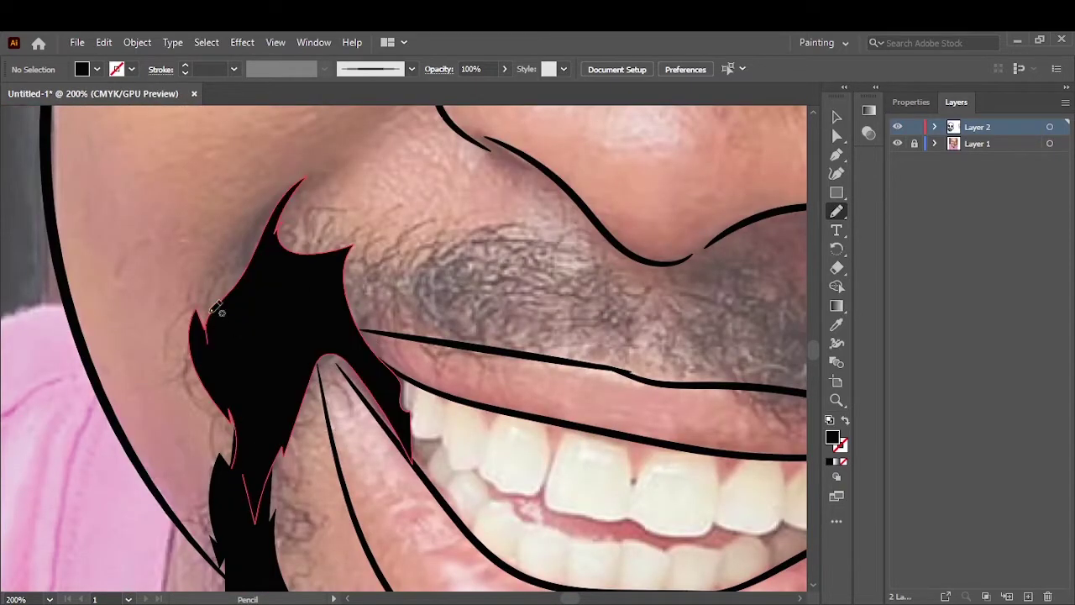
key(ctrl+0)
key(ctrl+plus)
key(ctrl+plus)
key(ctrl+plus)
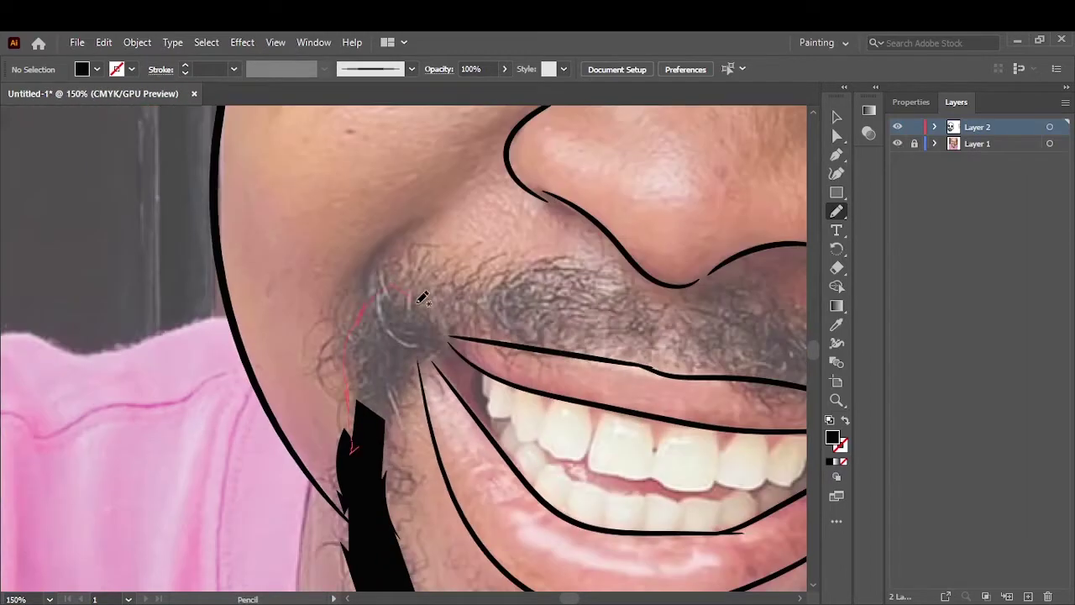
drag(460, 388, 425, 382)
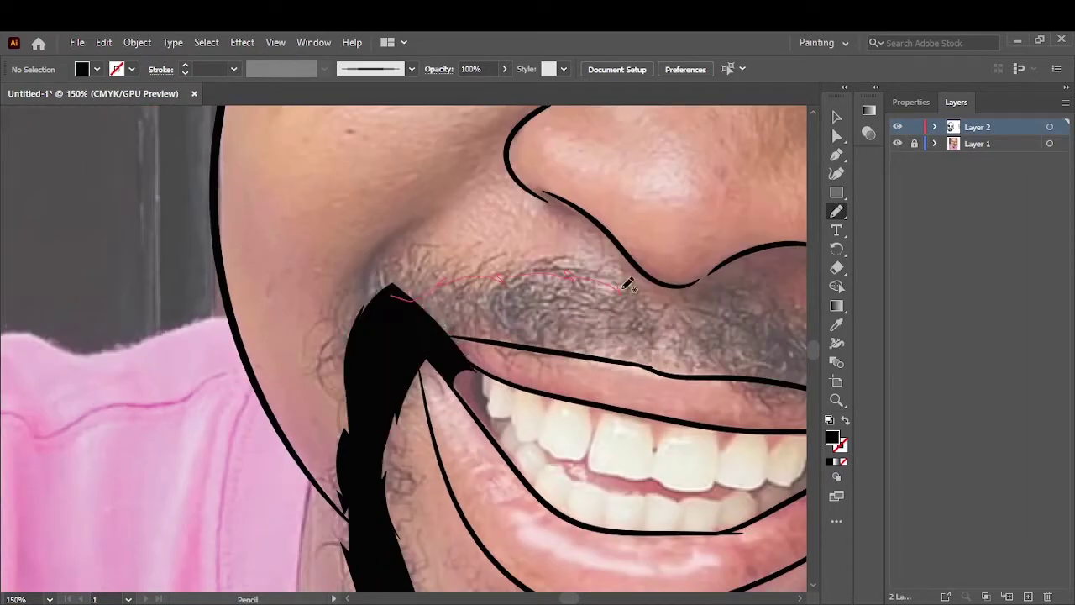
drag(541, 345, 437, 332)
Fill the right mouth-corner beard patch and add more mustache strokes.
scroll(514, 537, right, 5)
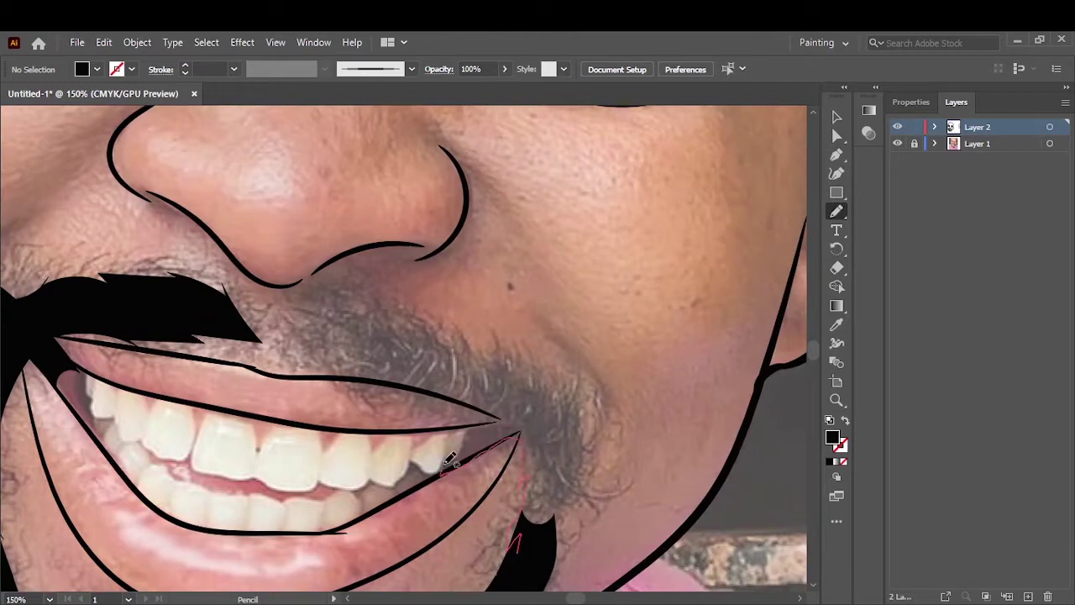
drag(571, 377, 560, 515)
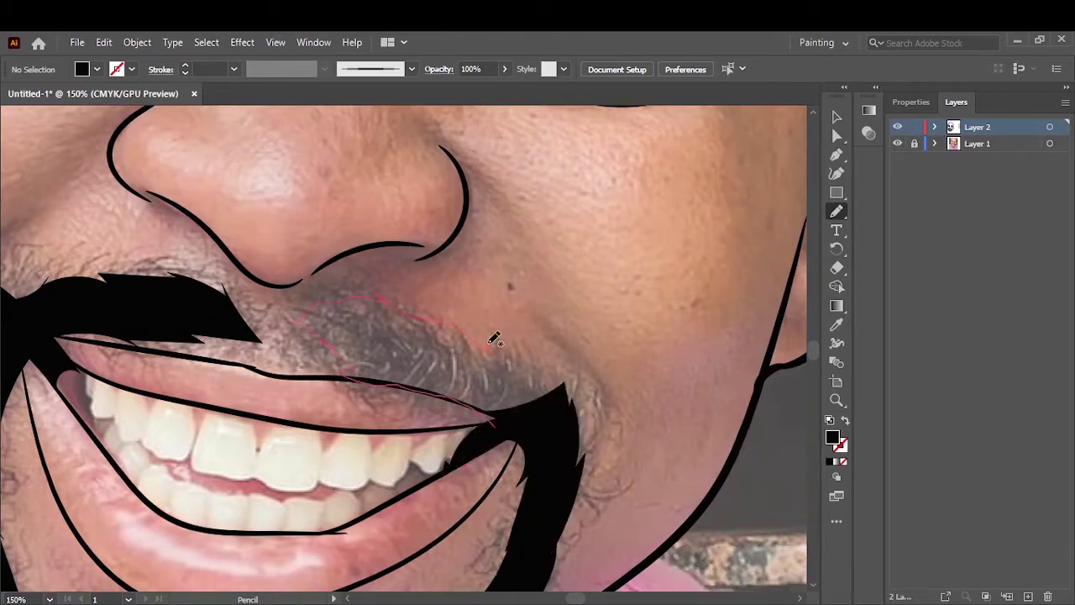
drag(494, 339, 571, 411)
drag(280, 367, 325, 373)
drag(296, 336, 418, 358)
Hide the reference photo, then close the iris outline and trace the lower eyelid.
key(ctrl+0)
click(897, 144)
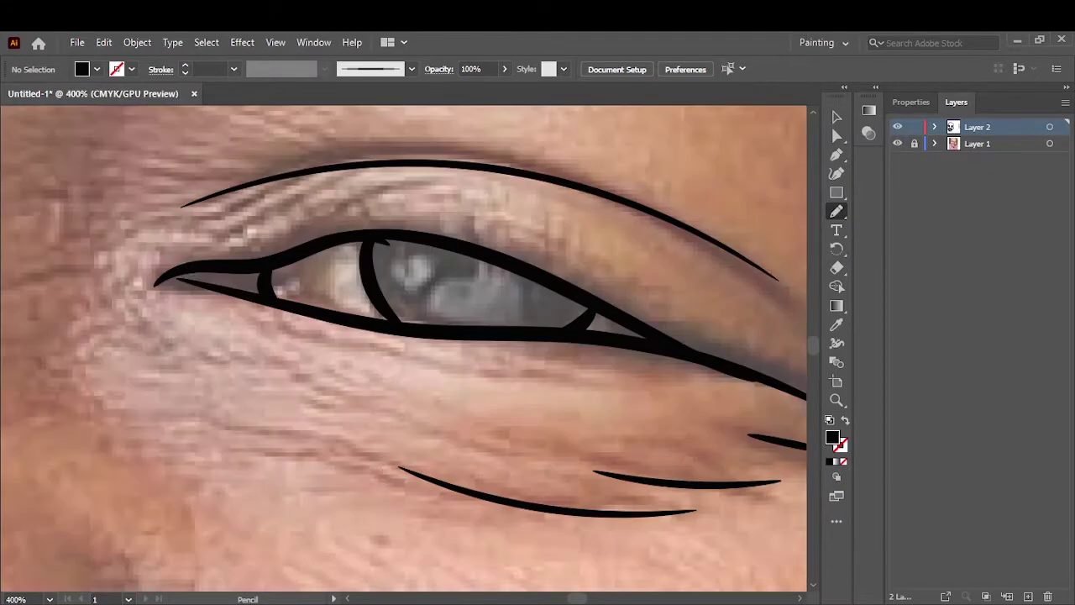
drag(382, 244, 588, 299)
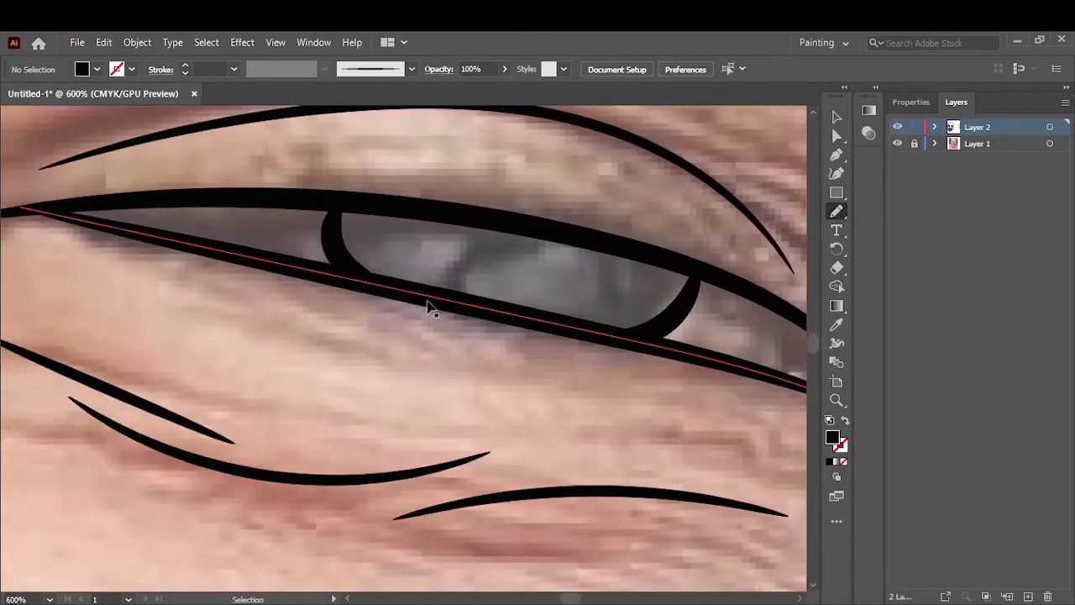
drag(370, 277, 605, 242)
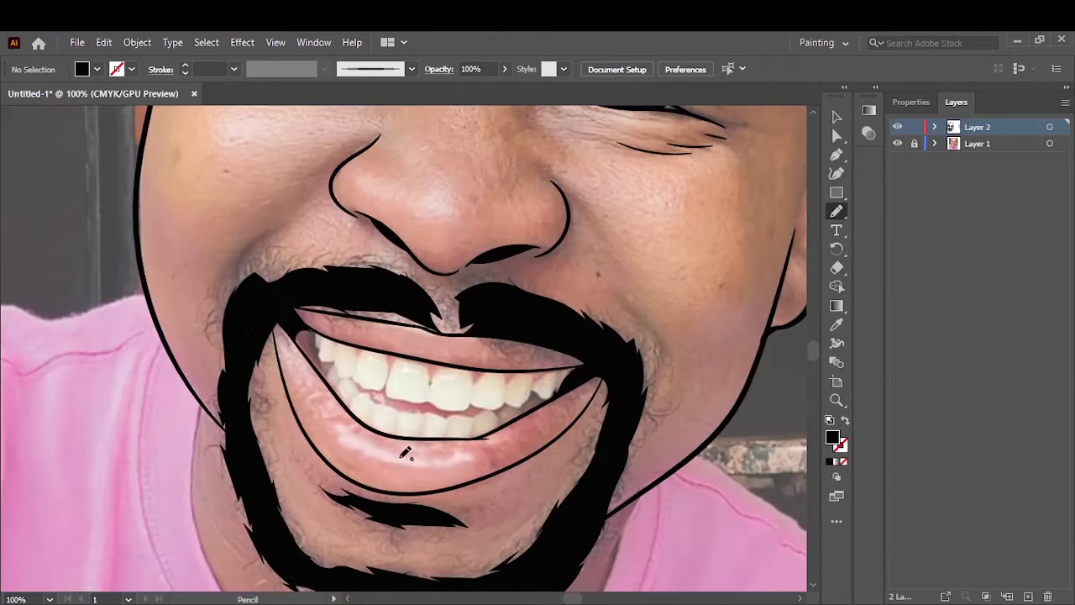
At 2 pt stroke, draw the inner hooked ear curve and the ear rim curve.
click(234, 69)
click(252, 155)
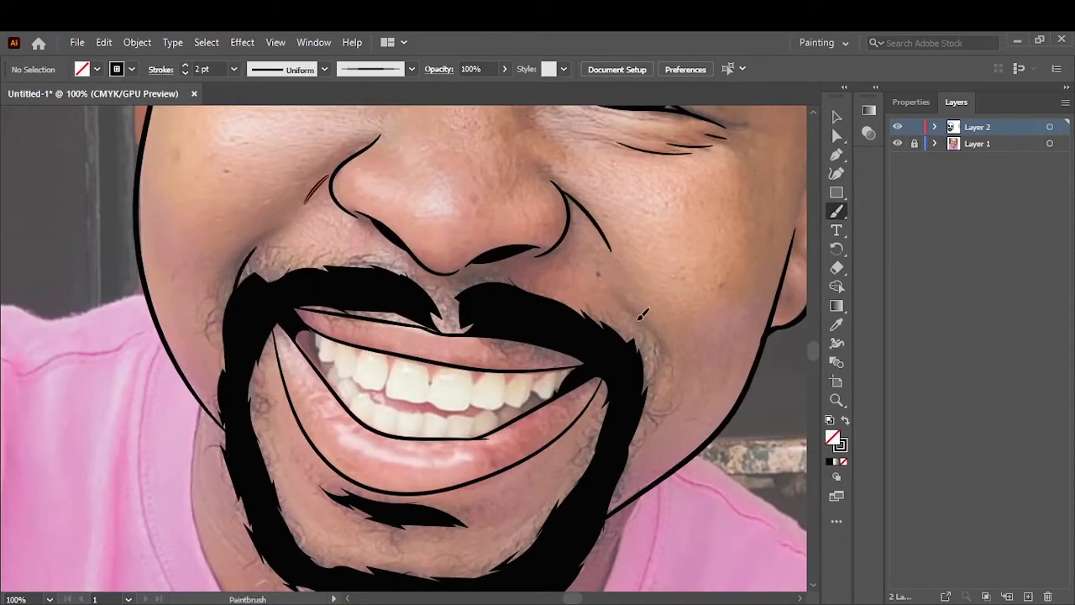
scroll(275, 341, down, 5)
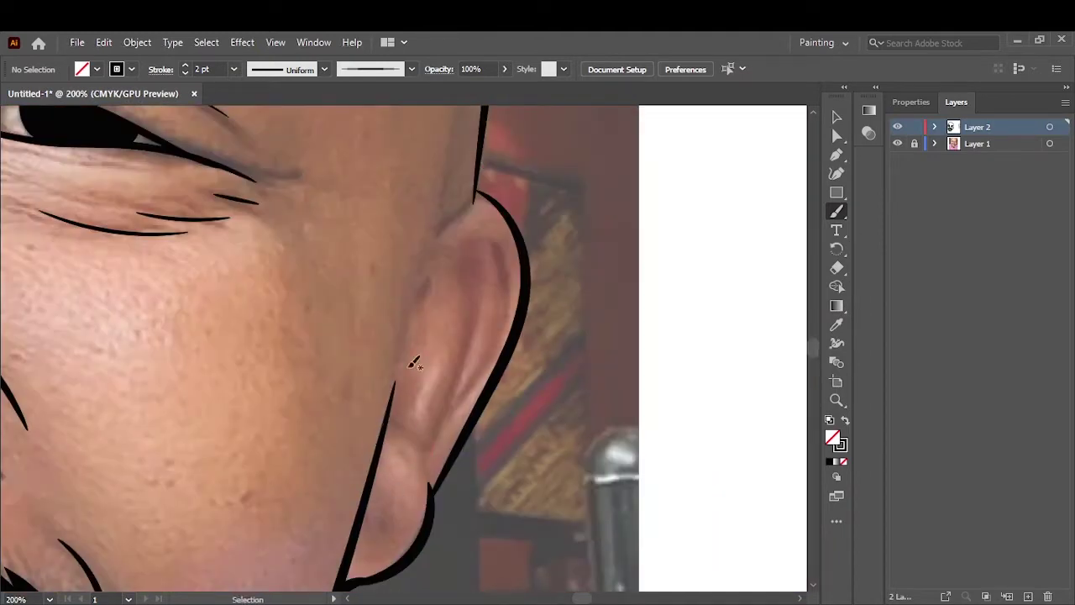
drag(431, 479, 452, 259)
drag(417, 293, 456, 469)
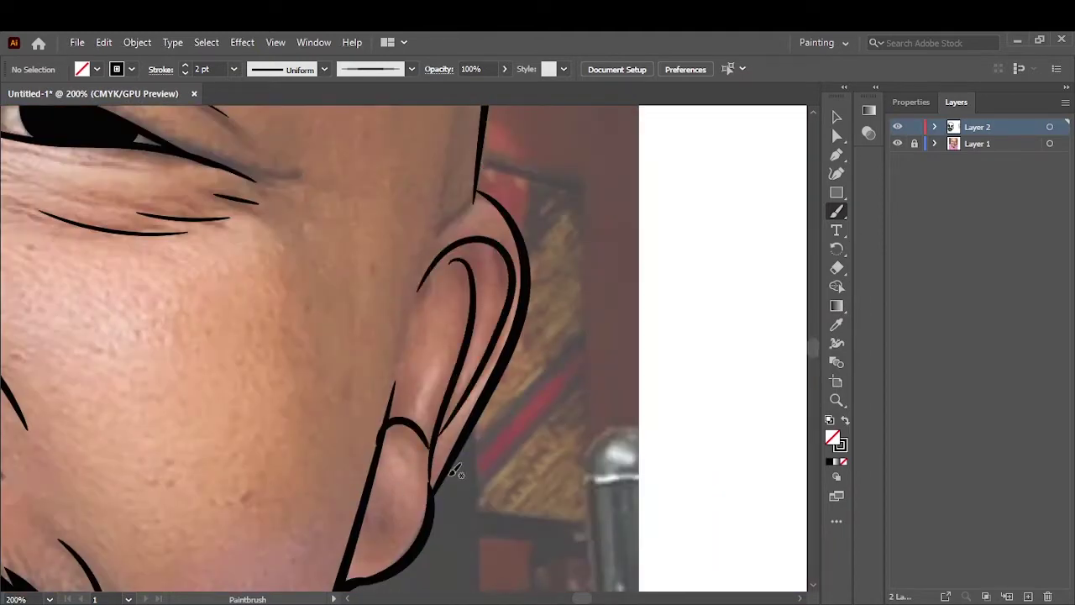
key(ctrl+0)
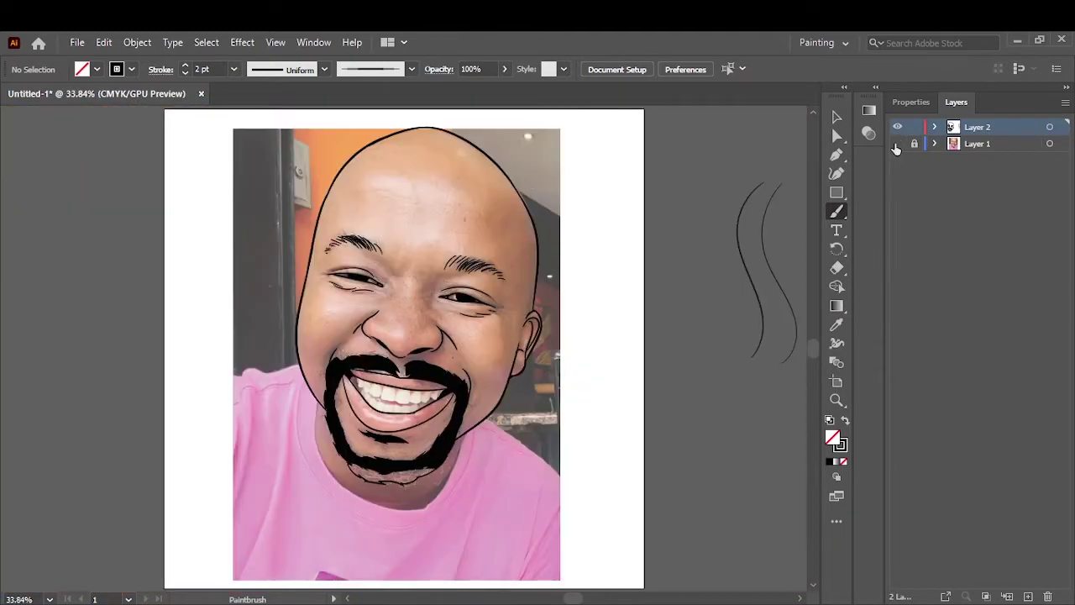
scroll(508, 212, up, 2)
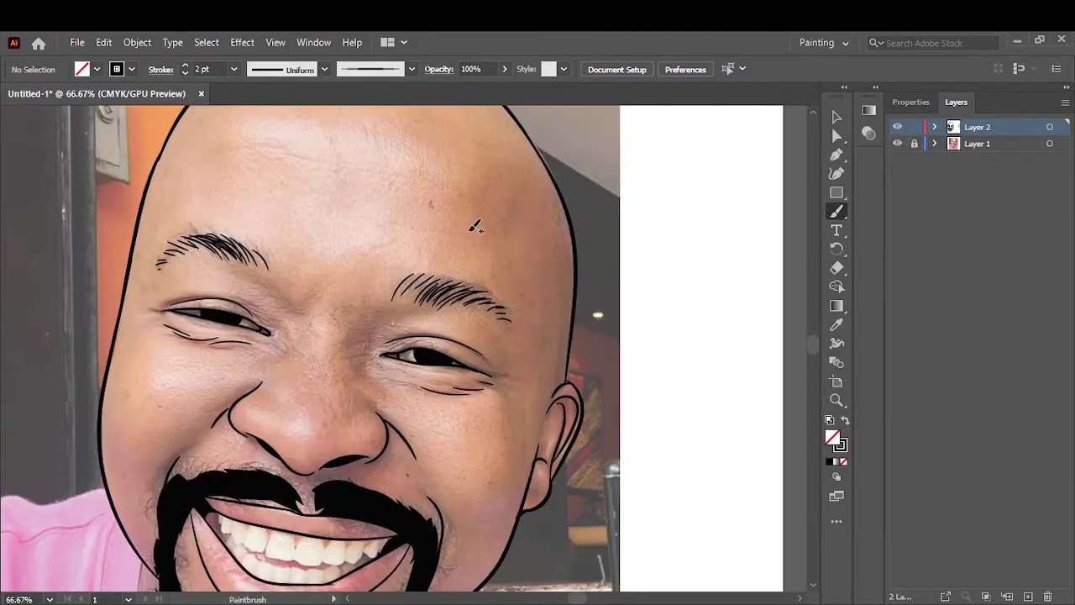
key(ctrl+0)
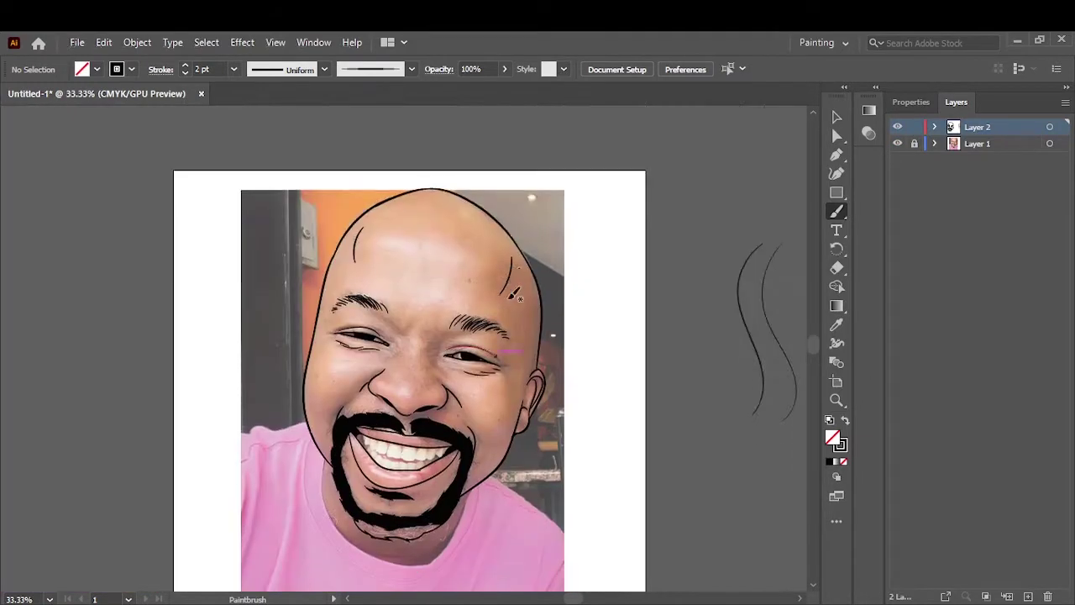
scroll(383, 456, up, 3)
At 3 pt stroke, draw the line along the chin and jaw.
click(233, 68)
click(252, 163)
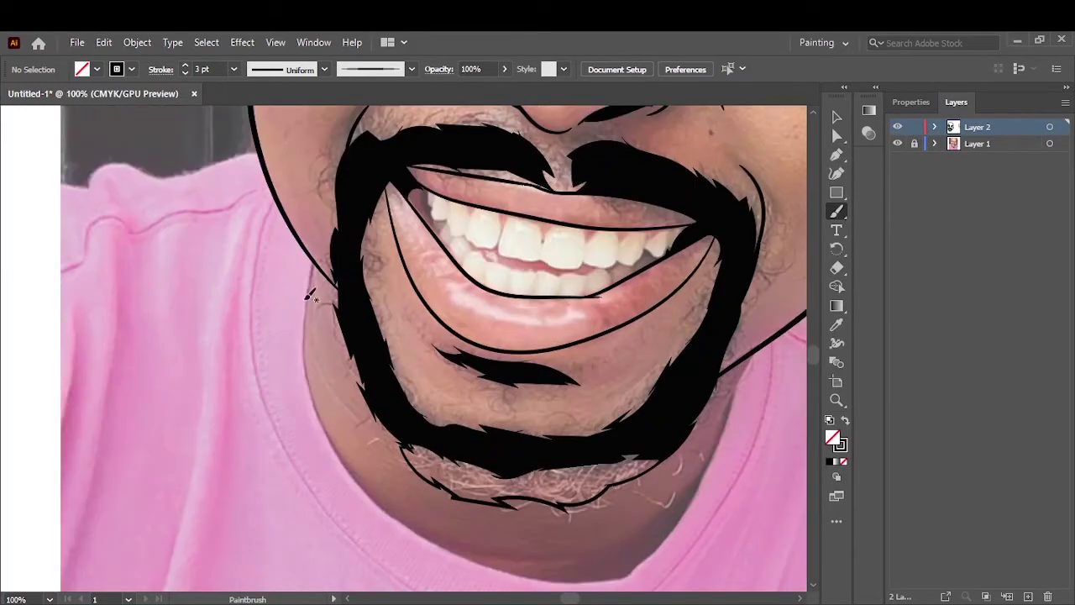
drag(685, 512, 751, 367)
scroll(720, 462, down, 2)
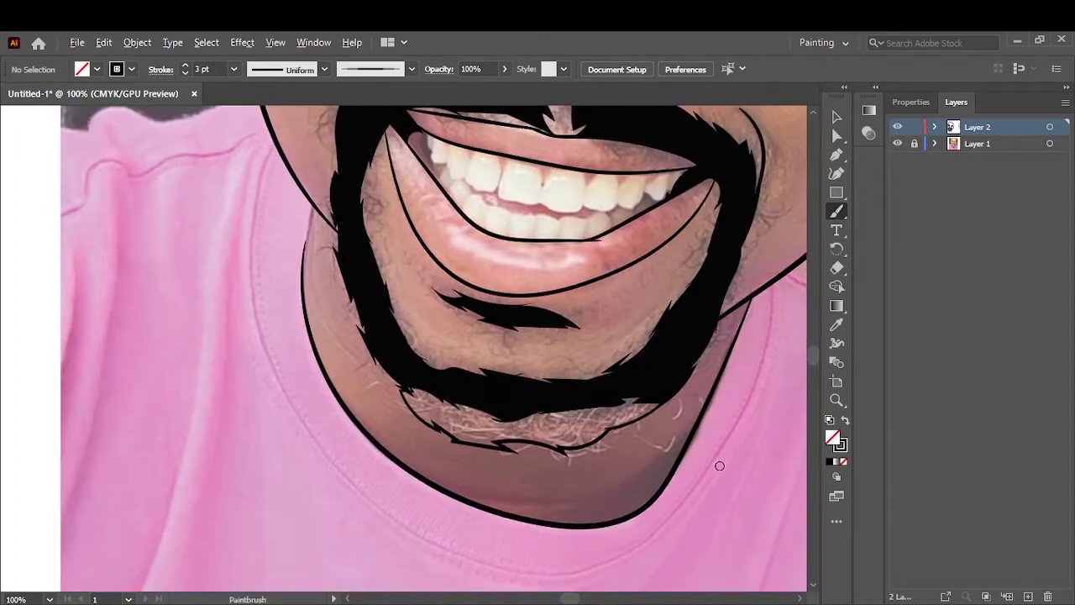
scroll(719, 463, up, 2)
drag(230, 296, 230, 294)
key(ctrl+0)
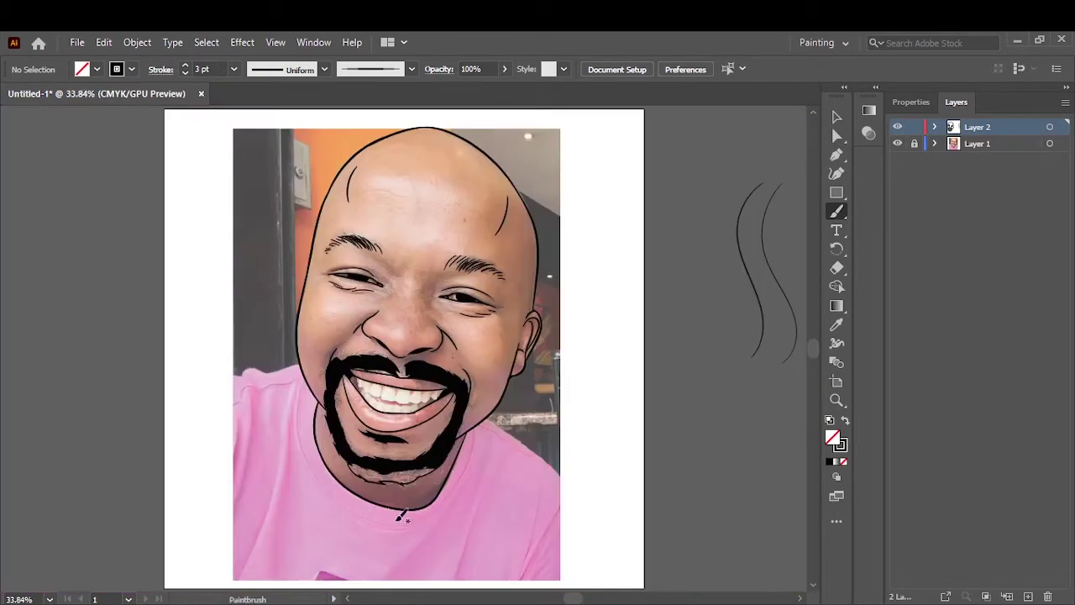
scroll(303, 433, up, 5)
scroll(184, 439, down, 5)
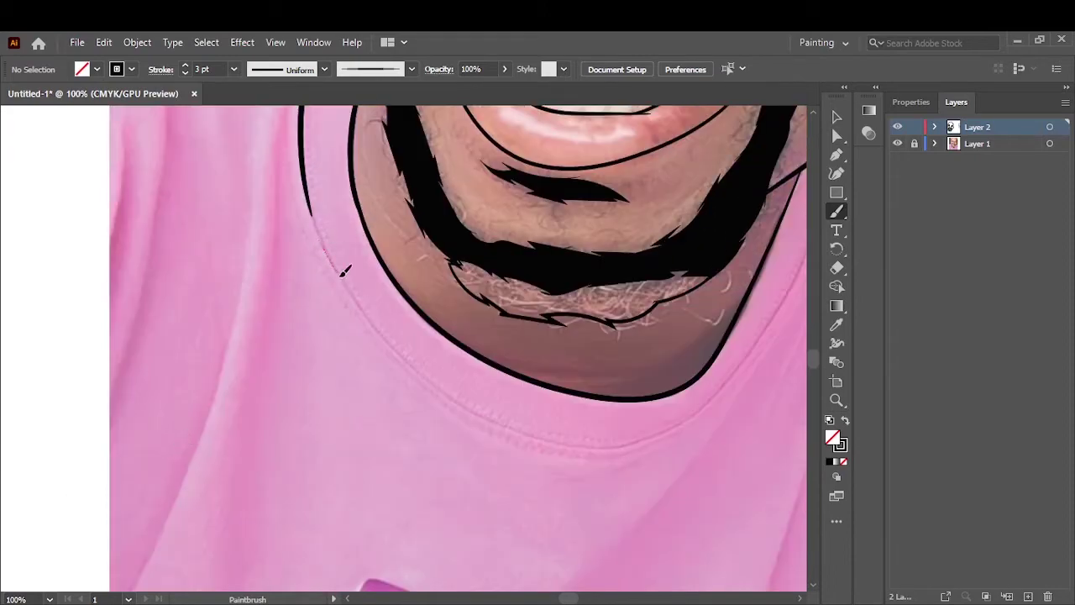
Draw the left and outer shirt neckline strokes.
drag(343, 268, 606, 445)
drag(685, 424, 696, 417)
scroll(587, 378, right, 3)
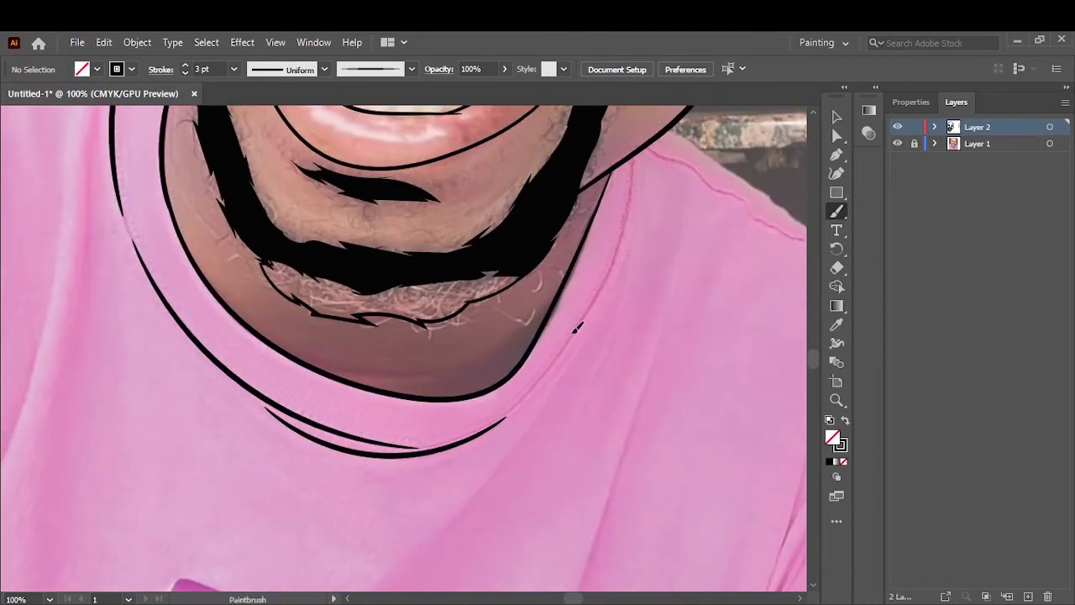
drag(632, 159, 445, 441)
key(ctrl+0)
Toggle the reference photo and add a thin tapered inner neckline line.
click(897, 144)
scroll(438, 494, up, 5)
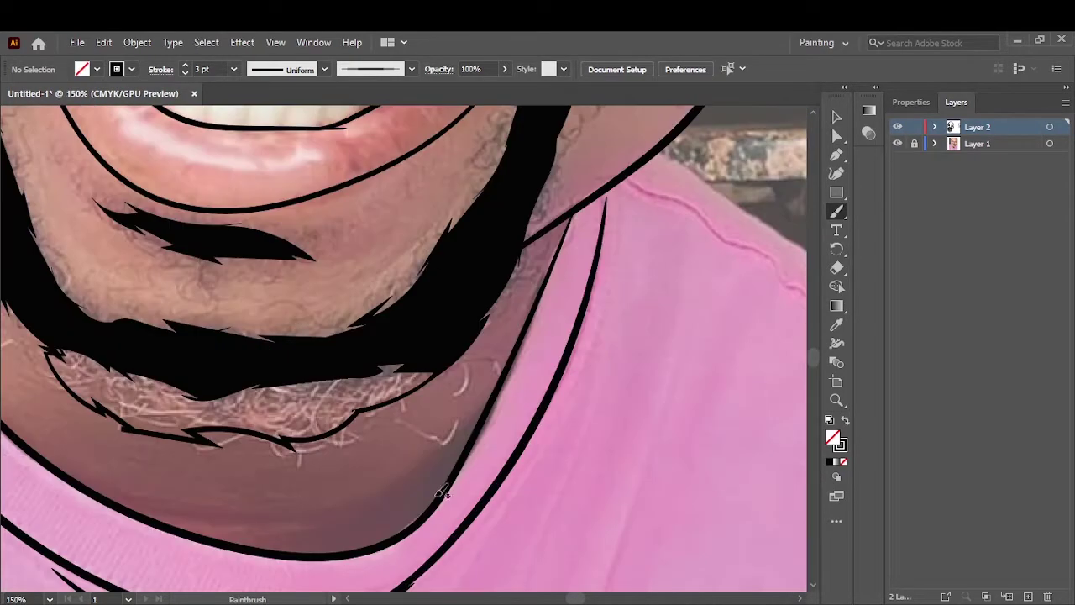
drag(504, 382, 265, 532)
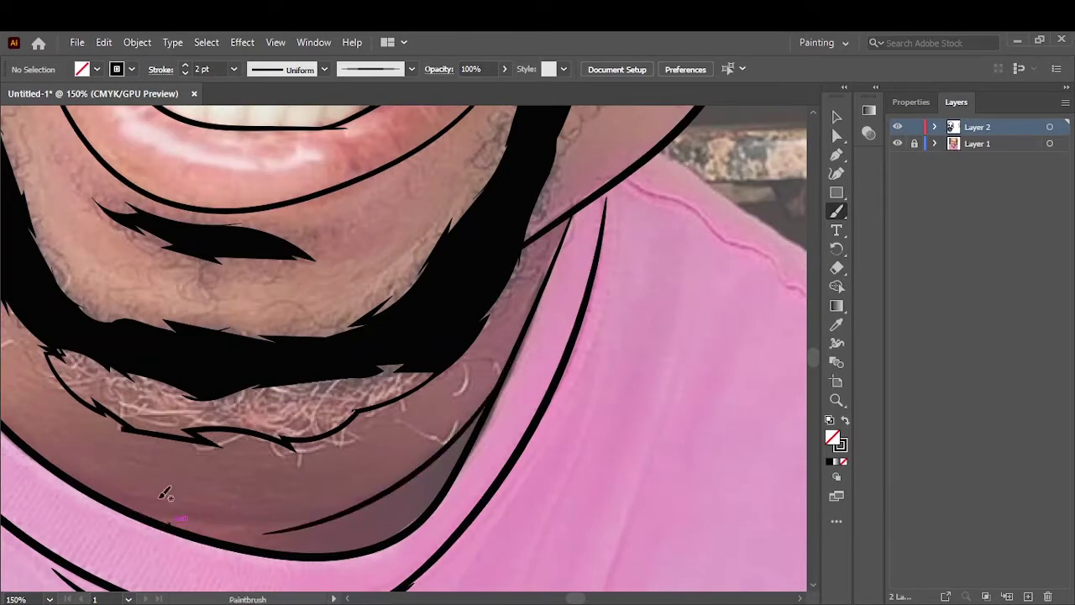
key(ctrl+0)
Hide the reference photo to check the line art, then show the photo again.
click(897, 144)
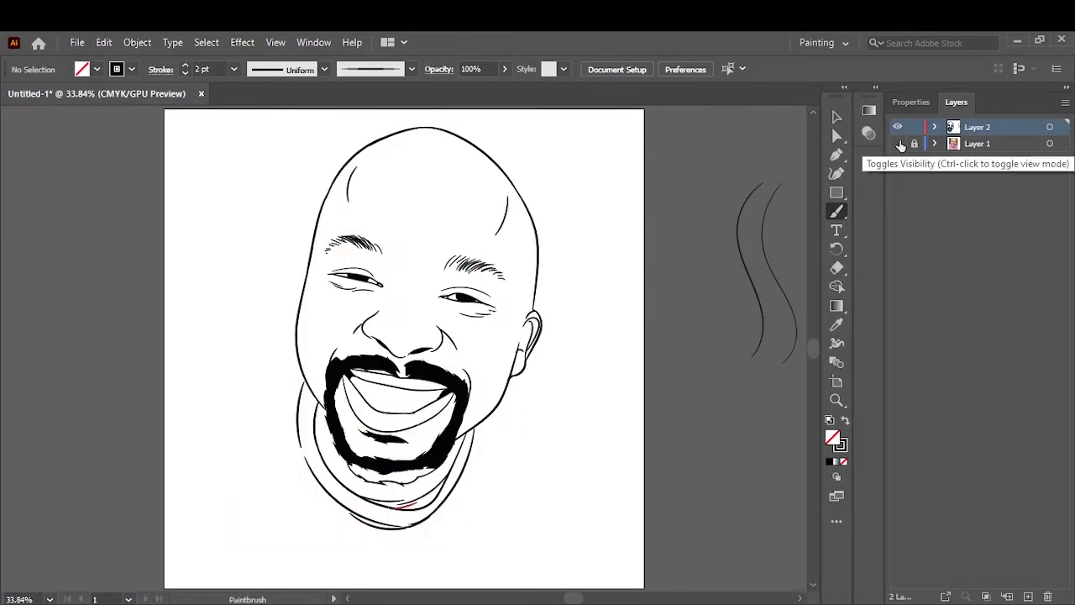
key(v)
mouse_move(305, 132)
mouse_down()
mouse_move(614, 571)
mouse_move(636, 549)
mouse_up()
click(137, 42)
click(225, 239)
click(704, 307)
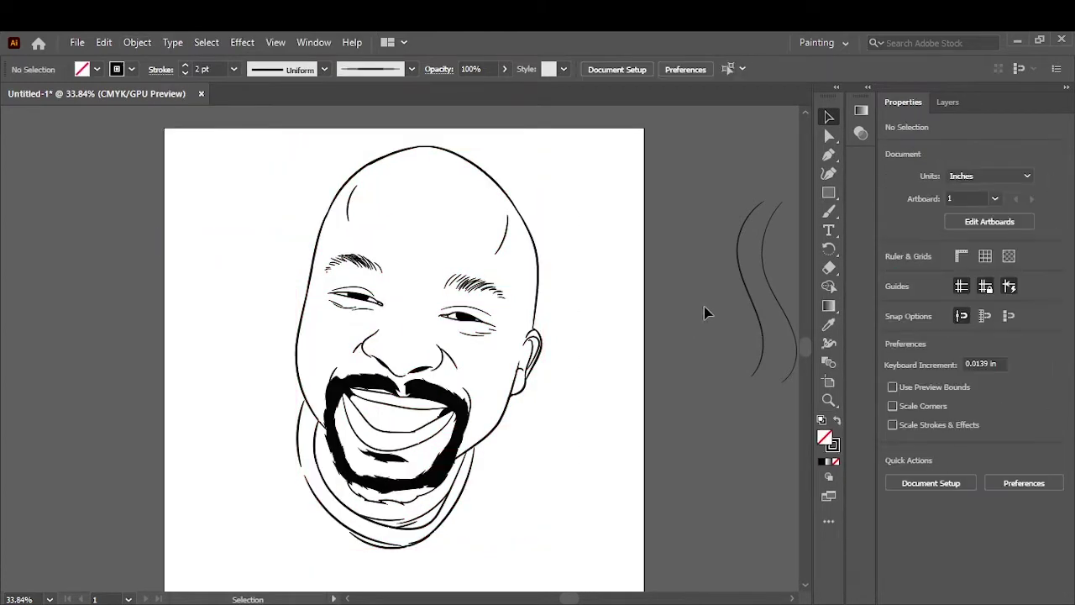
click(956, 101)
click(896, 144)
scroll(429, 388, up, 5)
Fill the gum area left of the front tooth with solid black.
key(b)
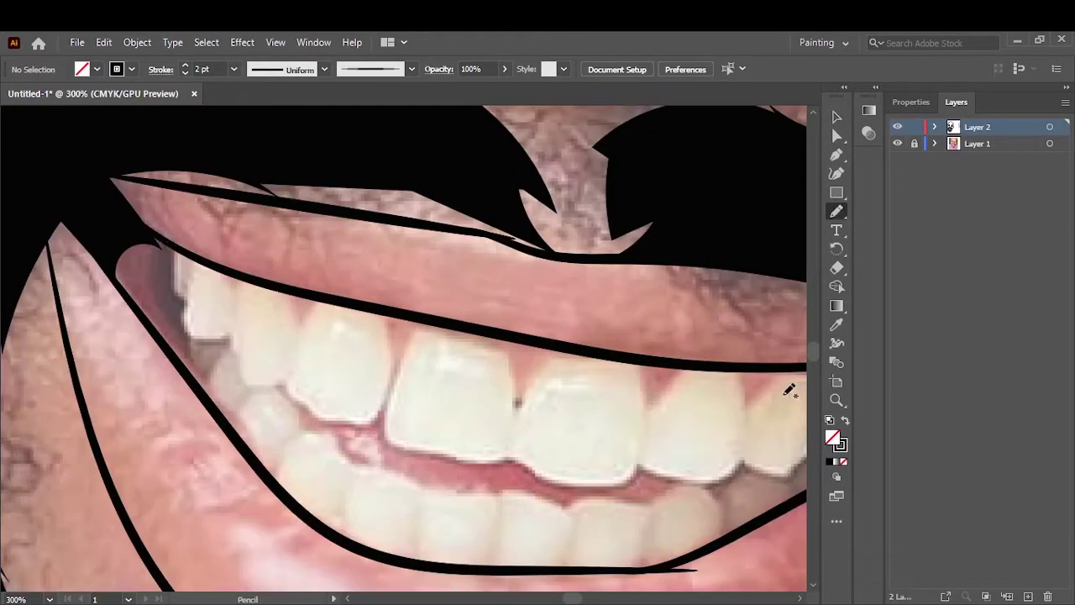
key(shift+x)
drag(138, 234, 178, 244)
drag(217, 336, 294, 388)
Ink the bottom of an upper tooth and a wavy line along the lower teeth.
key(b)
key(shift+x)
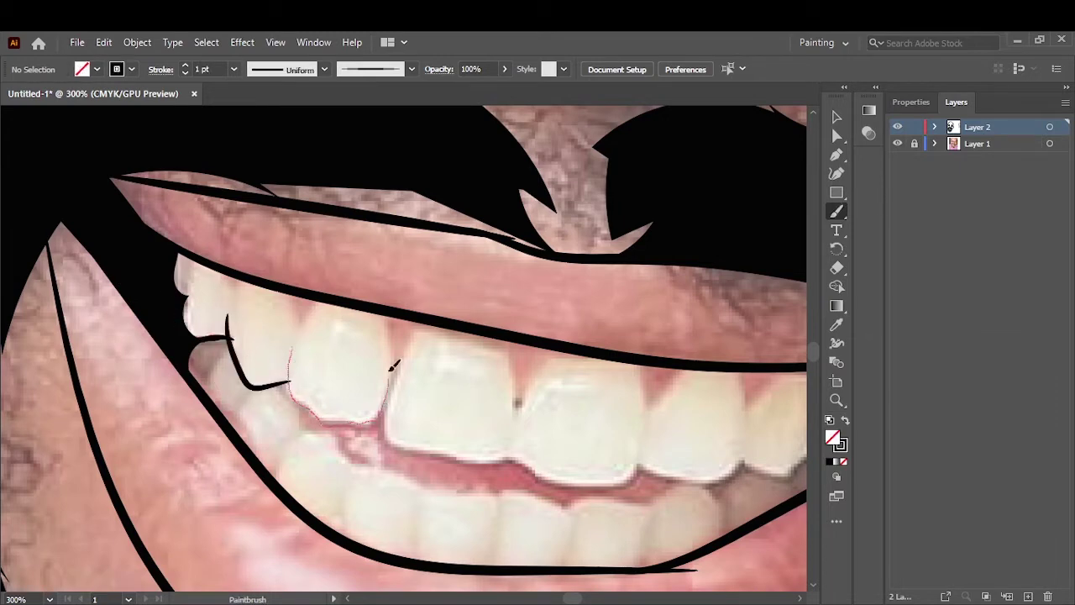
drag(392, 366, 391, 368)
key(ctrl+z)
drag(312, 407, 392, 367)
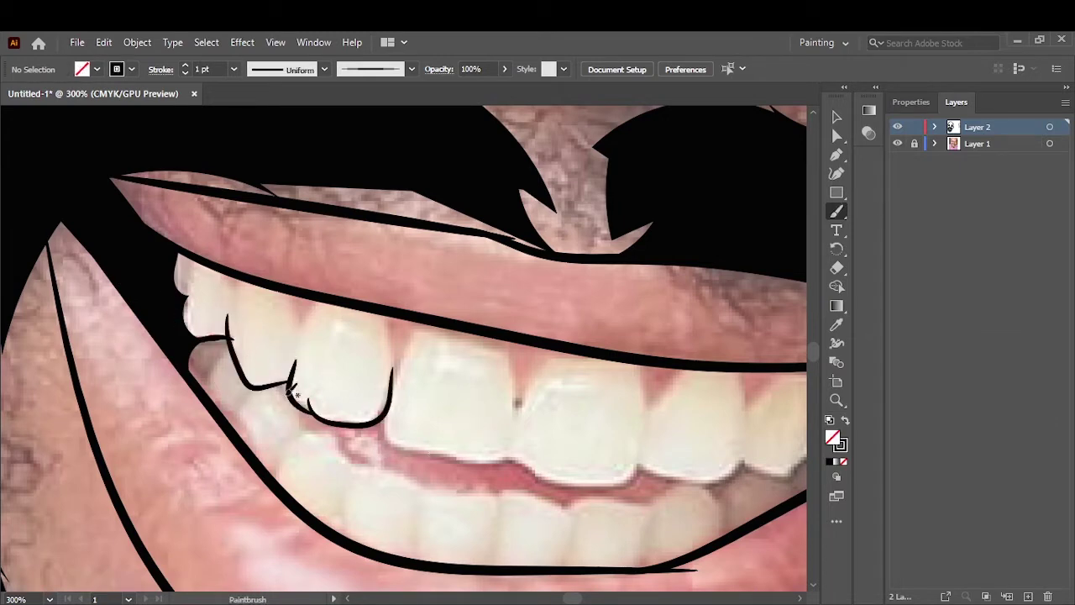
drag(290, 389, 367, 470)
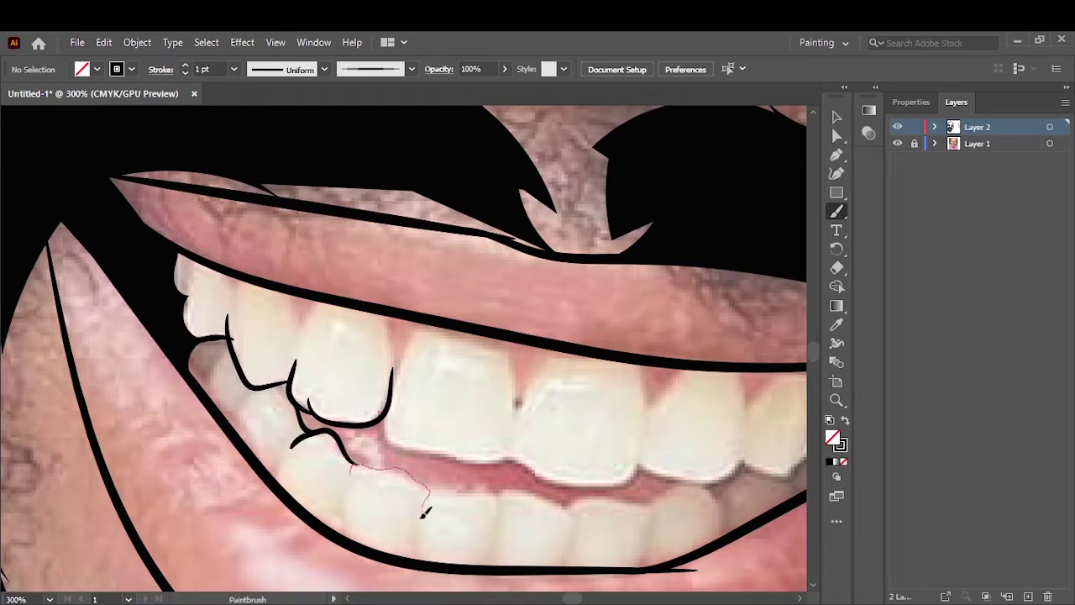
drag(423, 513, 422, 510)
drag(506, 496, 499, 519)
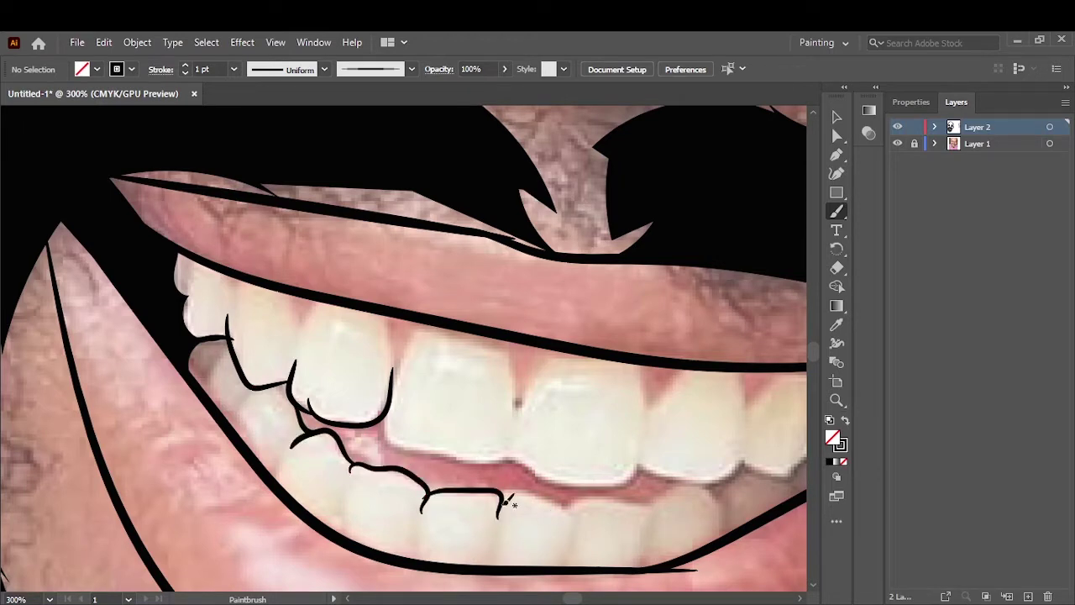
Add hooked, wavy and curved strokes along the lower tooth edges and tooth bottom.
key(ctrl+equal)
drag(443, 447, 466, 500)
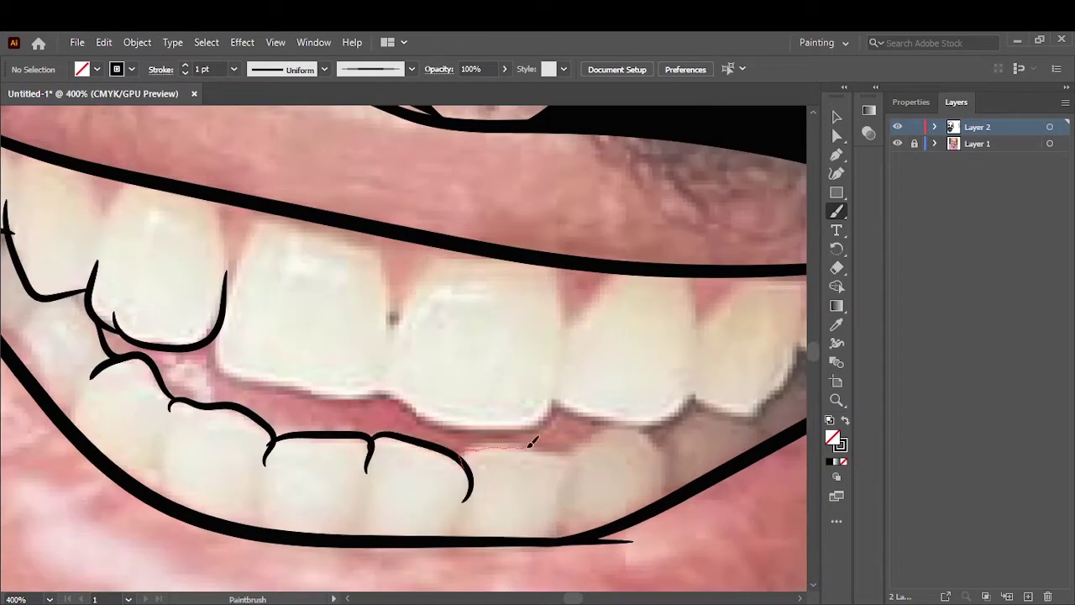
mouse_move(460, 458)
mouse_down()
mouse_move(576, 457)
mouse_move(670, 477)
mouse_up()
drag(795, 237, 512, 238)
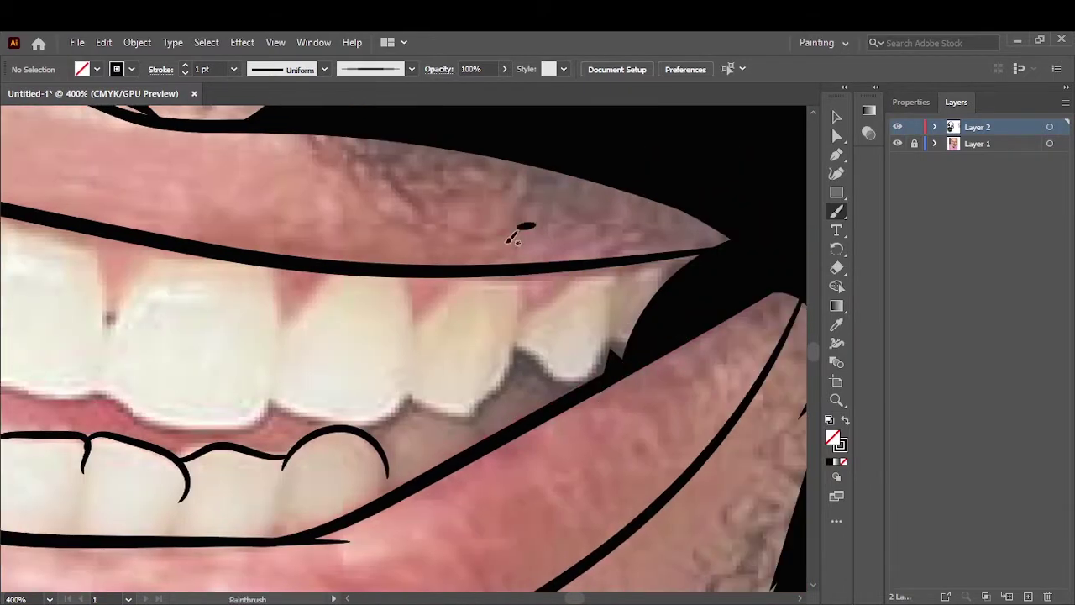
drag(513, 344, 614, 327)
drag(485, 403, 458, 420)
mouse_move(270, 407)
mouse_down()
mouse_move(410, 386)
mouse_move(460, 420)
mouse_up()
scroll(463, 350, left, 5)
mouse_move(225, 320)
mouse_down()
mouse_move(389, 374)
mouse_move(554, 404)
mouse_up()
scroll(163, 251, left, 4)
Ink short contours at tooth corners, between lower teeth and along the lower lip.
drag(210, 325, 235, 322)
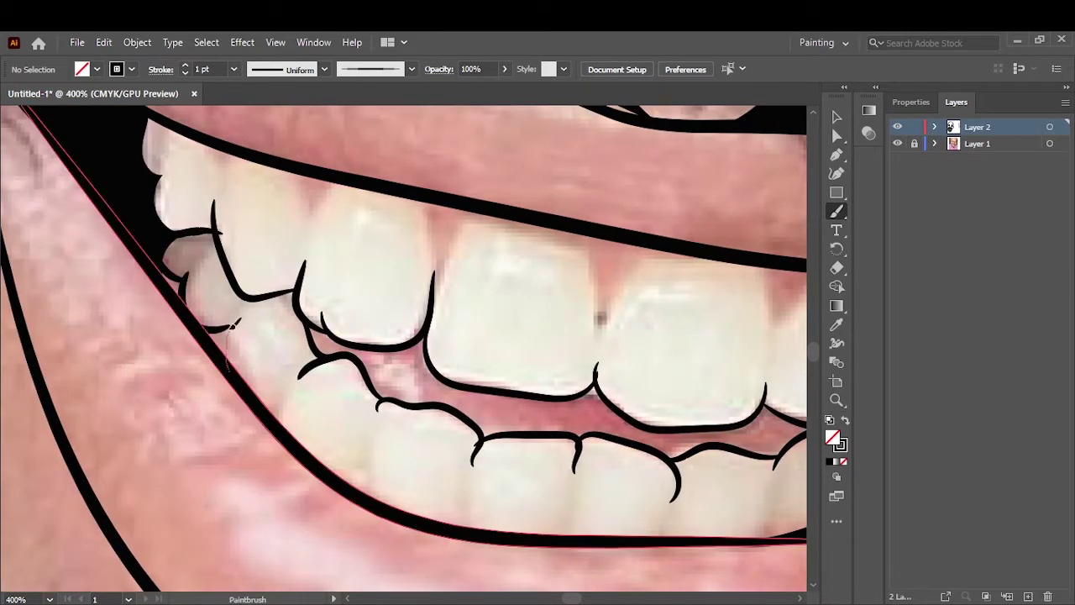
drag(282, 393, 284, 428)
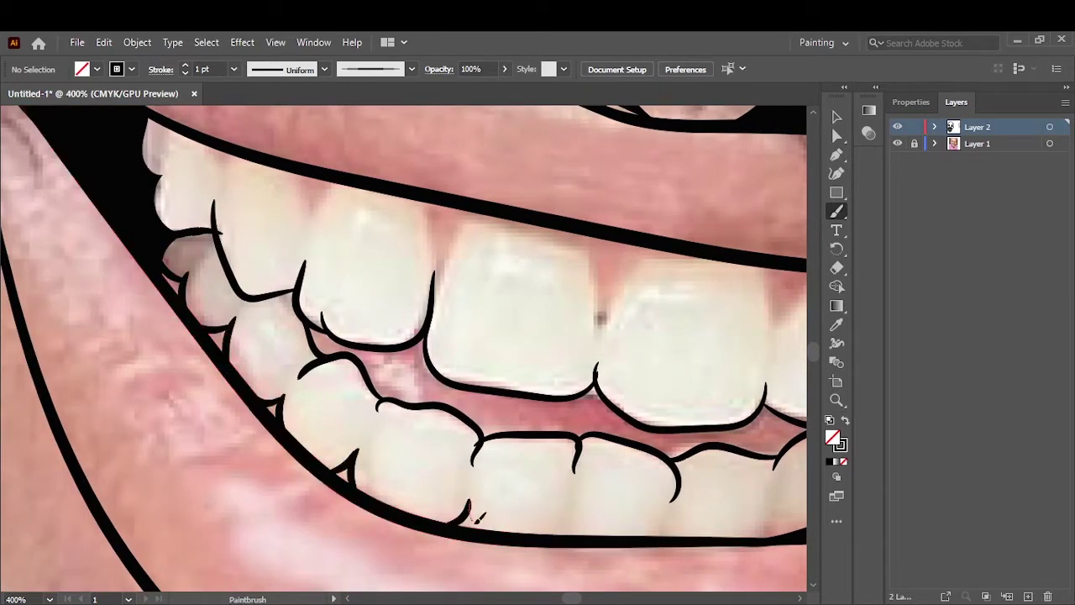
mouse_move(467, 502)
mouse_down()
mouse_move(475, 518)
mouse_move(613, 525)
mouse_up()
scroll(588, 529, right, 5)
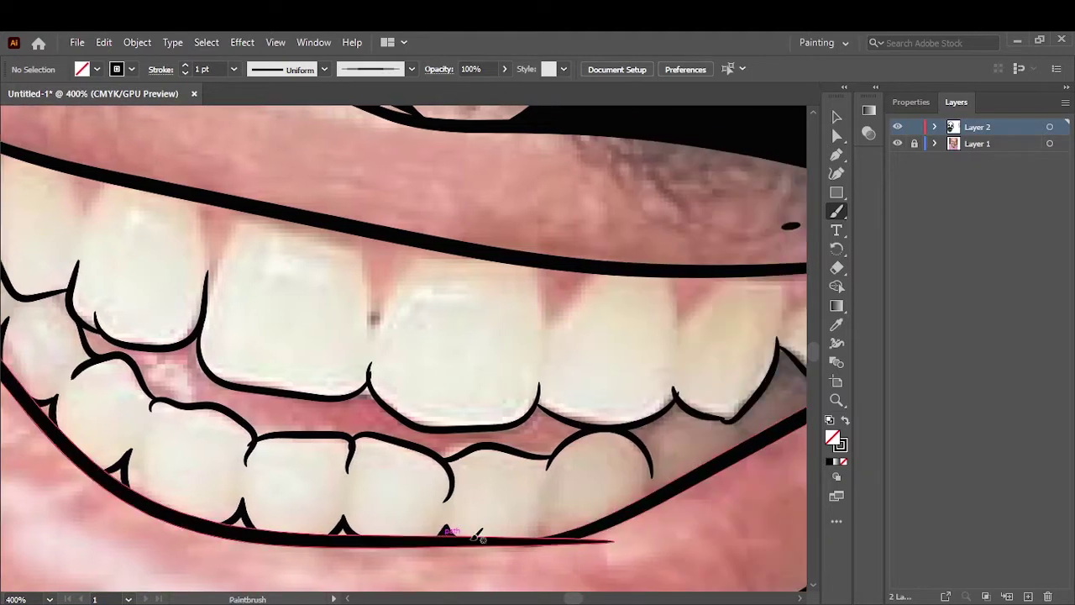
drag(548, 503, 573, 534)
scroll(426, 472, right, 5)
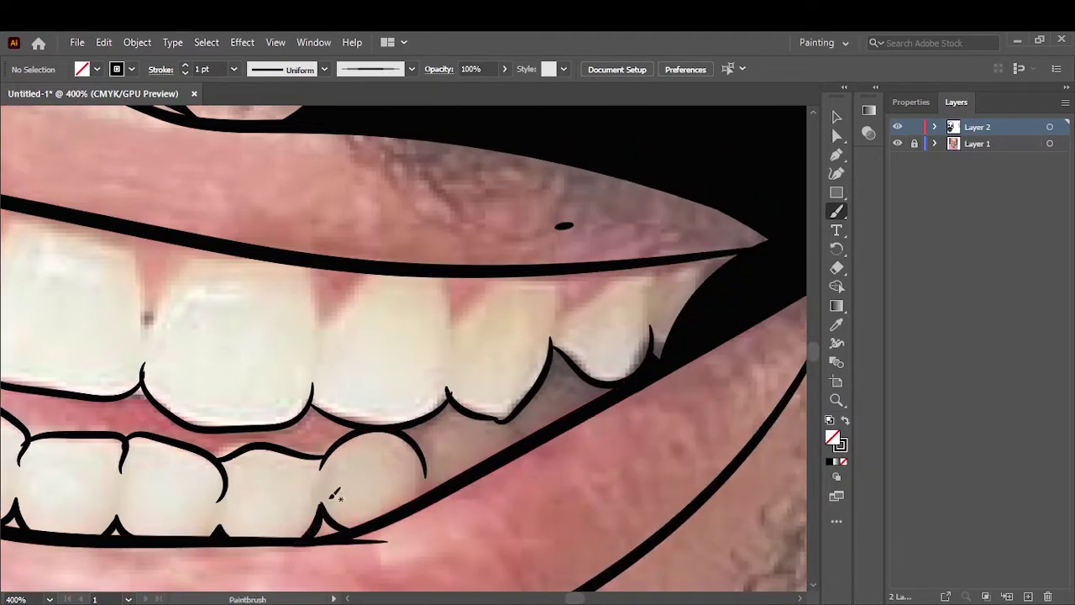
drag(422, 462, 430, 497)
scroll(492, 504, left, 5)
scroll(678, 523, up, 1)
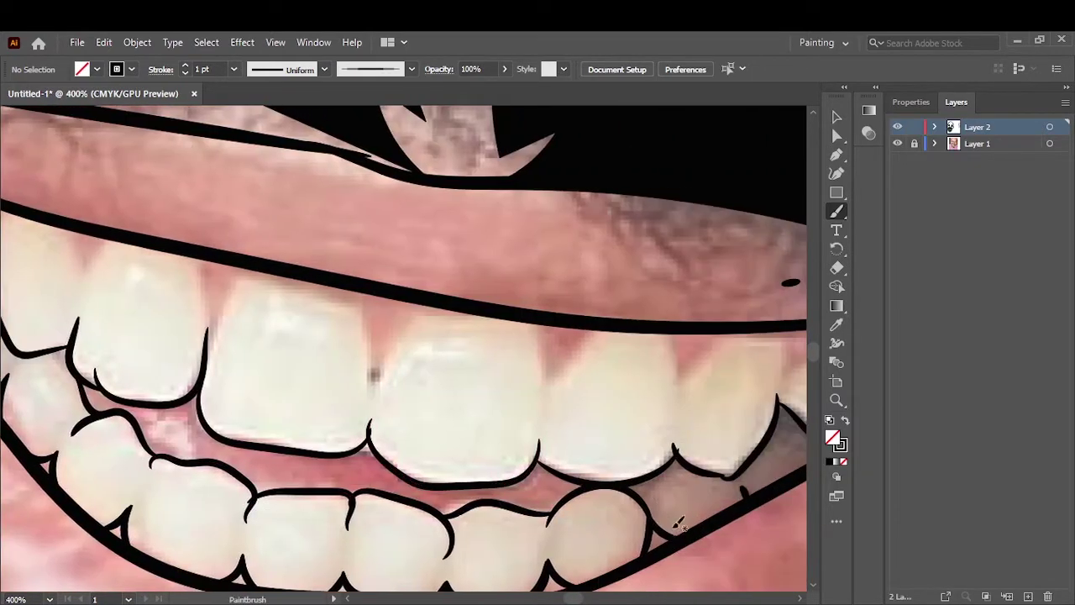
scroll(662, 472, left, 5)
Ink the upper tooth edges and tapered lines between the upper teeth, then view the whole drawing.
drag(275, 230, 293, 270)
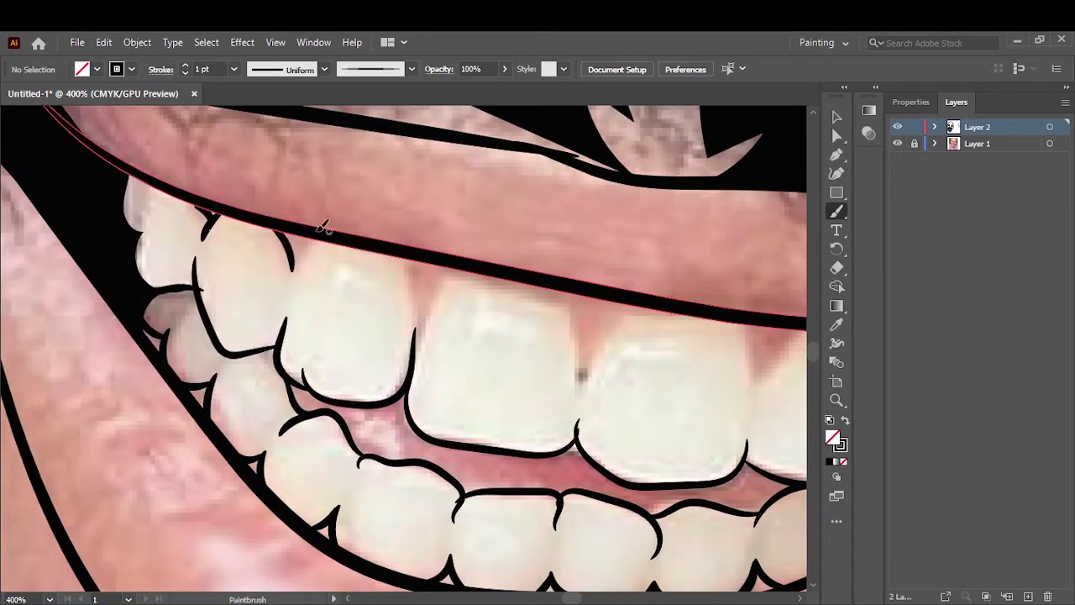
drag(424, 315, 427, 323)
drag(568, 288, 595, 369)
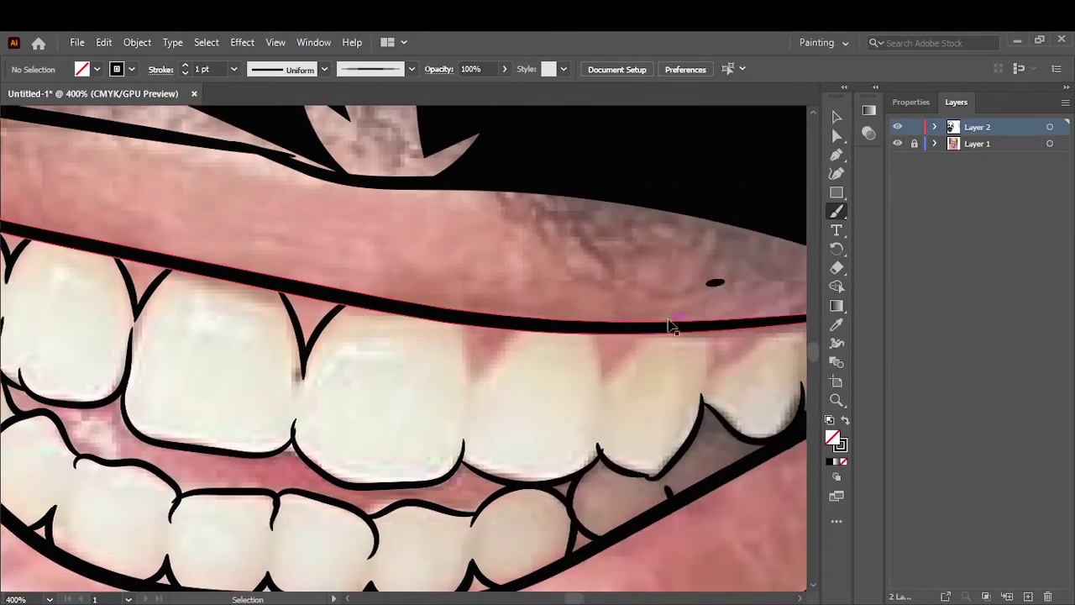
scroll(594, 336, right, 4)
scroll(594, 336, up, 1)
drag(384, 315, 428, 389)
drag(522, 326, 551, 407)
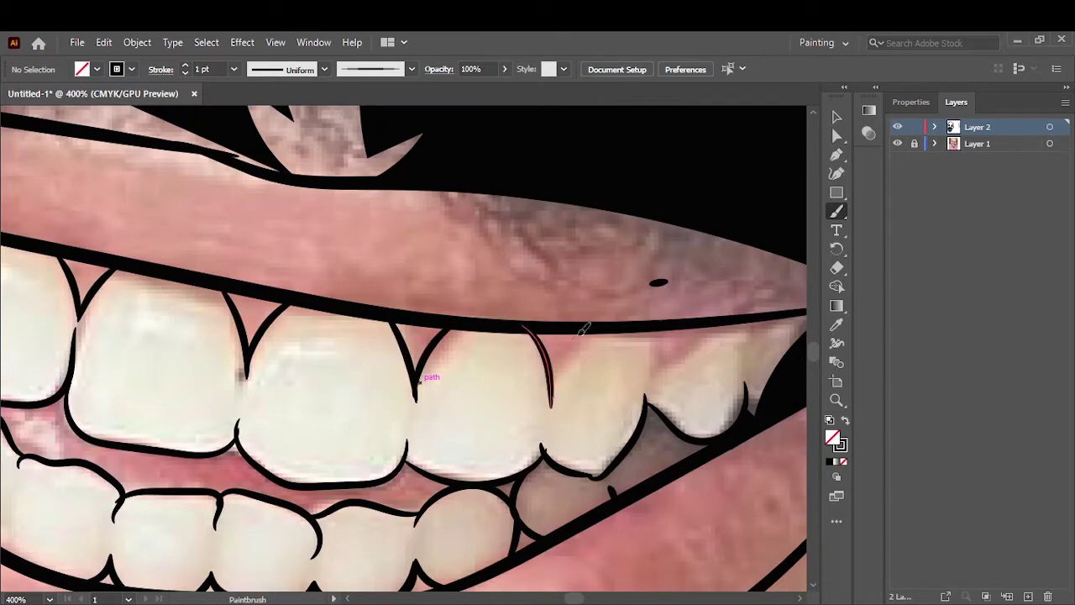
drag(647, 332, 657, 380)
key(ctrl+0)
Hide the reference photo and select, then deselect, all the line art.
click(896, 144)
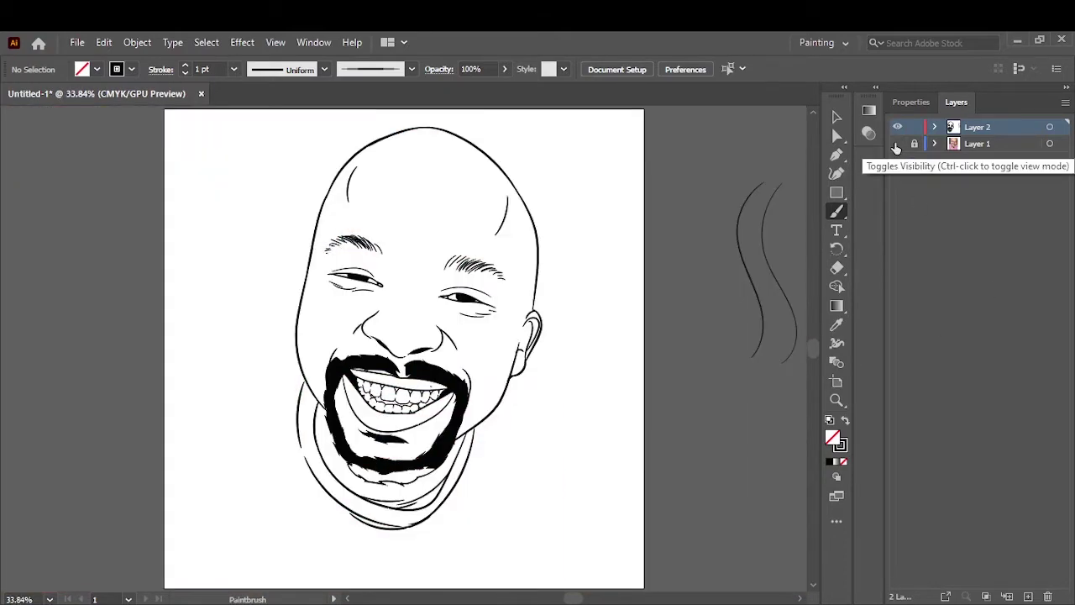
key(v)
key(ctrl+a)
click(137, 42)
click(910, 101)
click(664, 401)
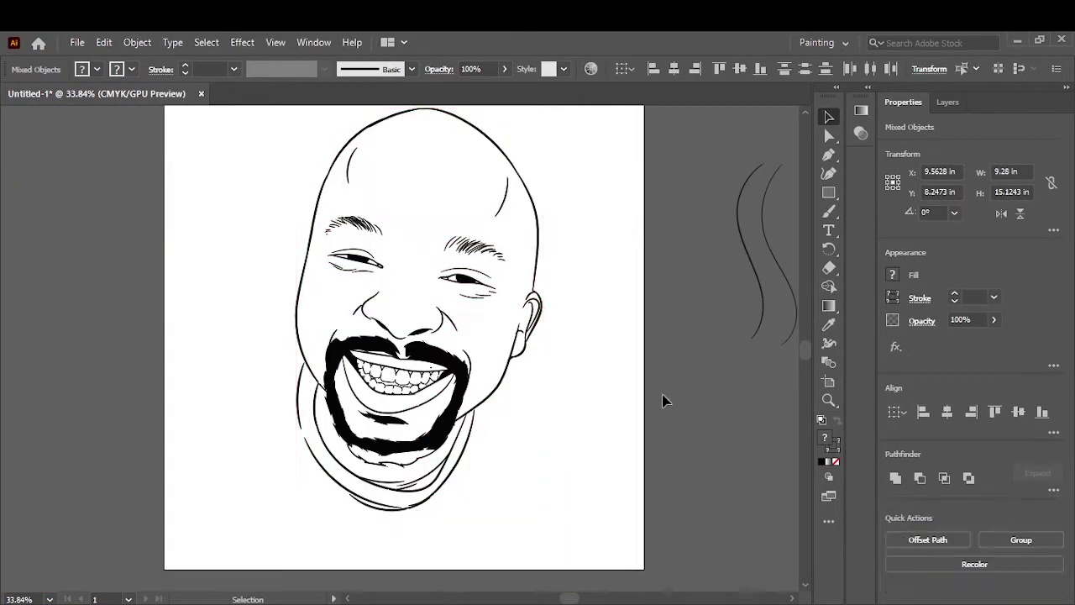
key(ctrl+minus)
click(949, 102)
Duplicate the line-art layer as a backup copy.
drag(966, 126, 1006, 595)
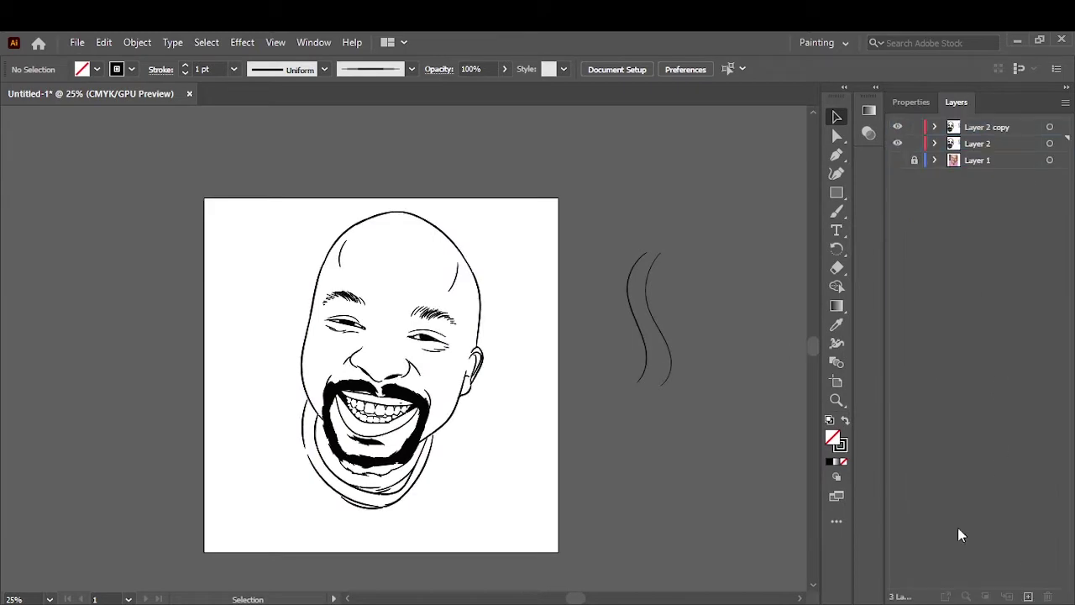
click(897, 160)
key(ctrl+plus)
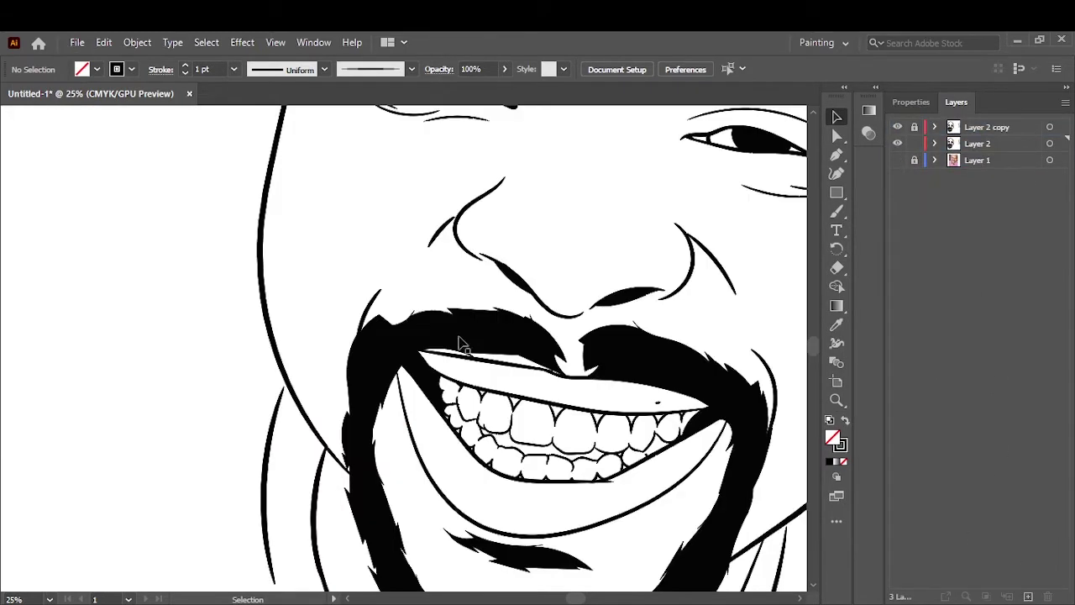
click(897, 159)
scroll(621, 242, up, 3)
scroll(621, 242, right, 5)
Draw an orange-filled, stroke-free rectangle covering the face on Layer 2.
click(974, 144)
click(837, 193)
click(844, 420)
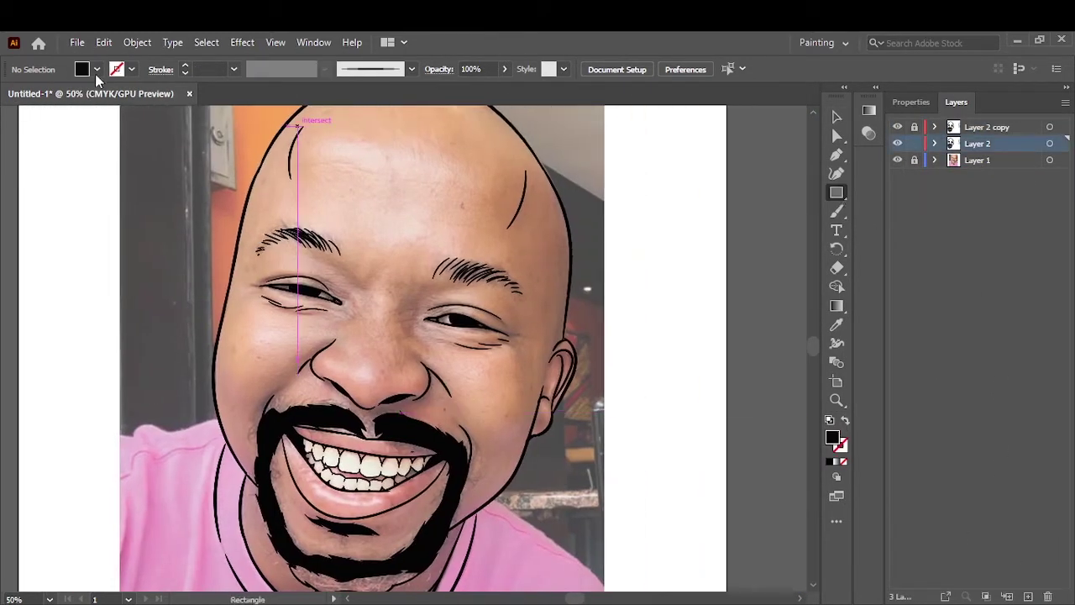
click(97, 68)
click(154, 95)
key(ctrl+minus)
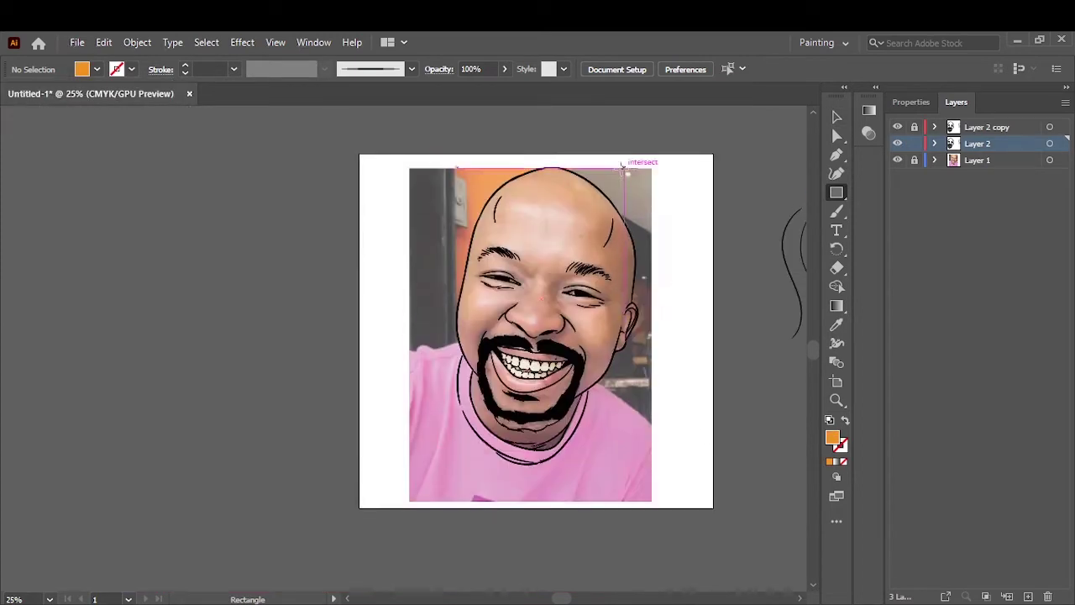
drag(435, 152, 653, 458)
Send the orange rectangle behind the line art.
click(897, 160)
key(ctrl+plus)
scroll(538, 460, up, 5)
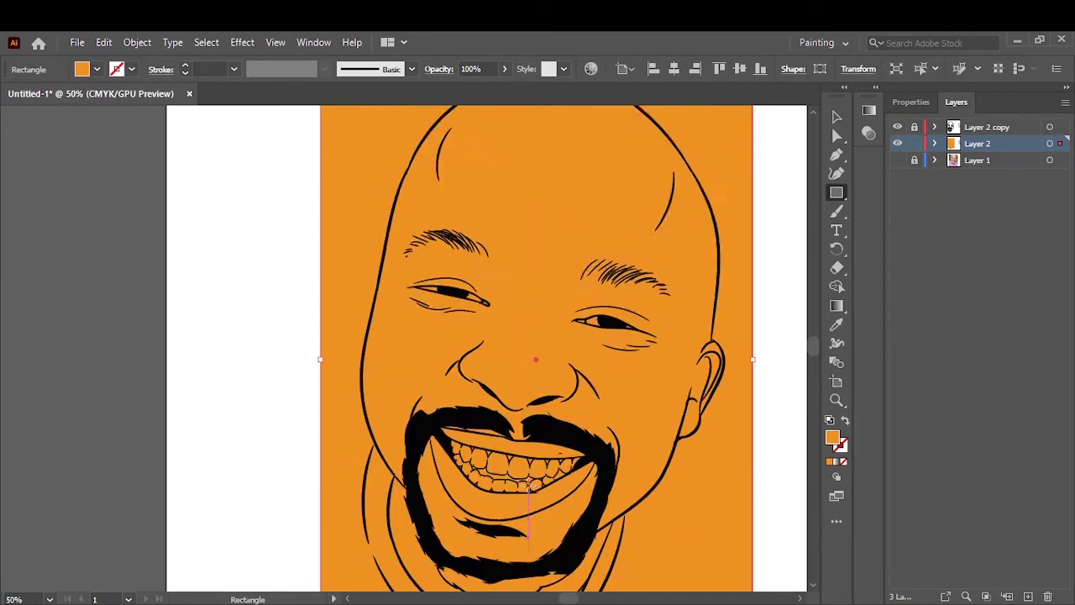
key(ctrl+minus)
right_click(484, 260)
click(684, 576)
Merge the rectangle with the line art in Pathfinder to split it into face shapes.
key(shift+ctrl+F9)
click(952, 578)
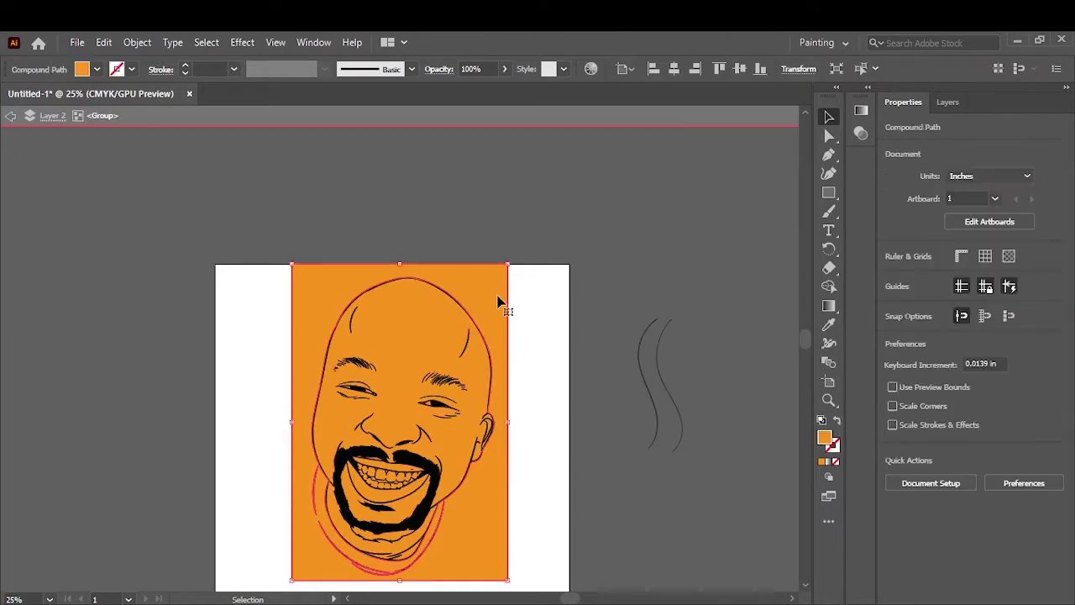
key(ctrl+plus)
key(ctrl+plus)
click(479, 240)
key(shift+ctrl+a)
click(947, 101)
key(ctrl+plus)
key(ctrl+plus)
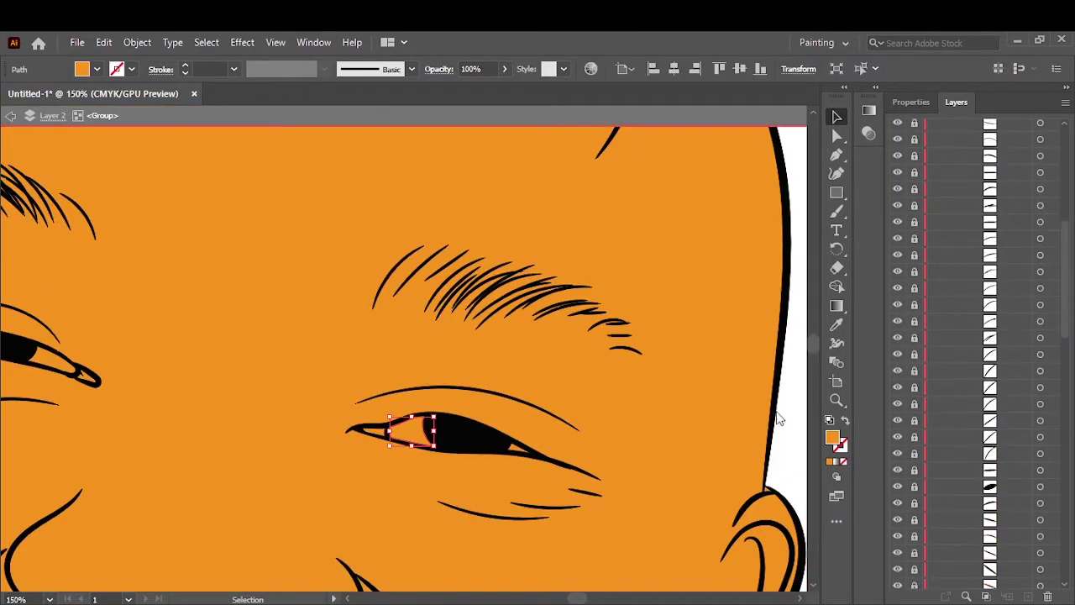
Colour the eye whites pale peach and the inner eye corner pink.
scroll(403, 353, left, 5)
click(126, 361)
double_click(832, 437)
click(759, 212)
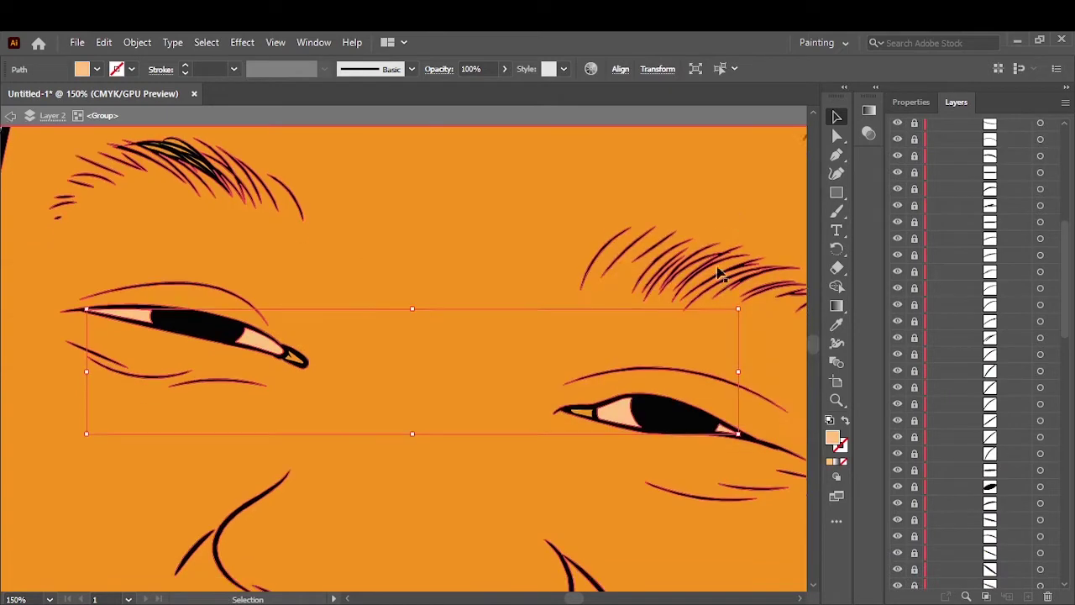
scroll(720, 271, down, 1)
click(575, 372)
double_click(833, 437)
click(759, 213)
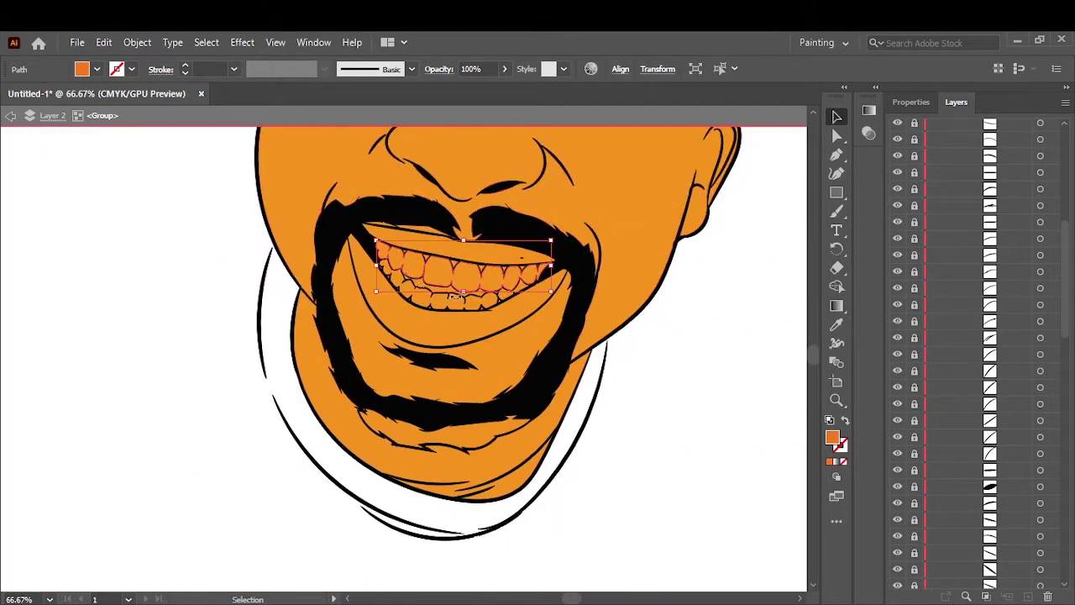
Fill the teeth with tan D1A779.
key(ctrl+plus)
key(ctrl+plus)
key(ctrl+plus)
double_click(832, 436)
drag(477, 217, 470, 240)
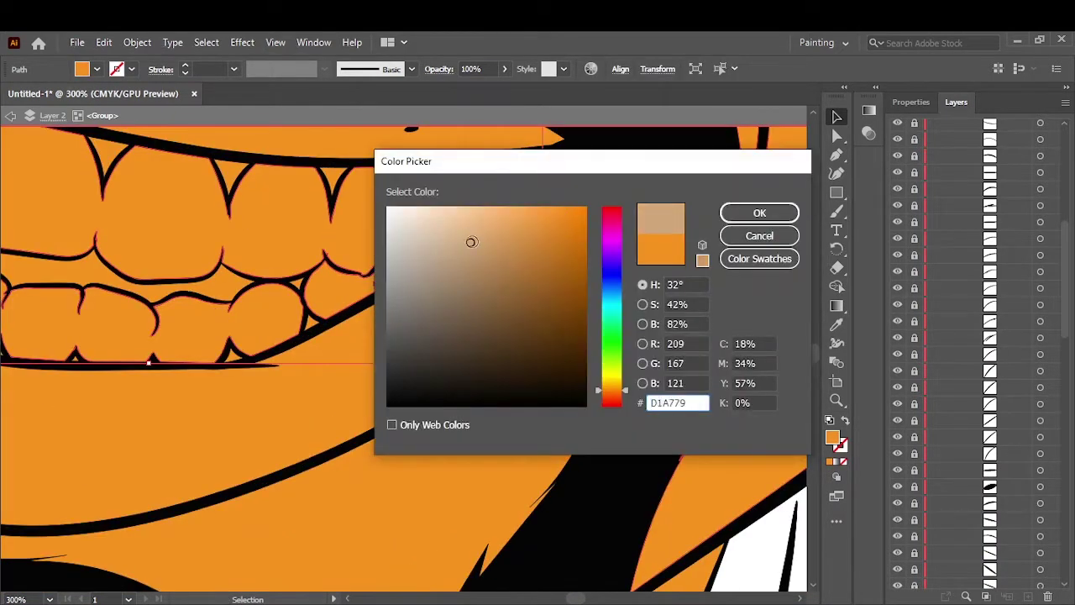
click(759, 212)
key(ctrl+minus)
key(ctrl+minus)
key(ctrl+minus)
key(ctrl+plus)
key(ctrl+plus)
key(ctrl+plus)
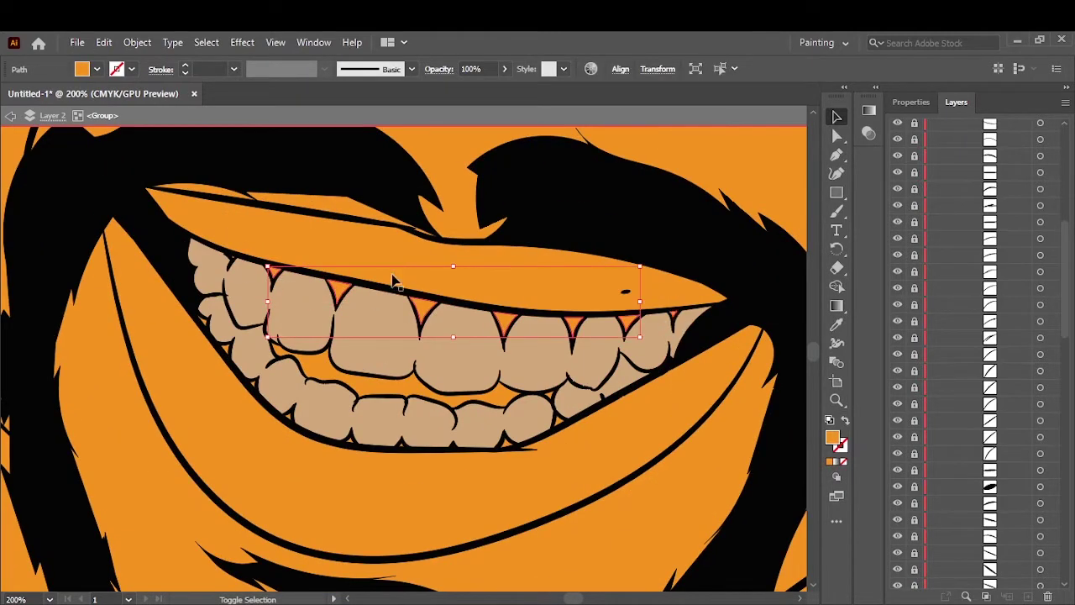
scroll(335, 395, up, 2)
Recolour the orange mouth interior between the teeth red.
click(176, 366)
click(475, 484)
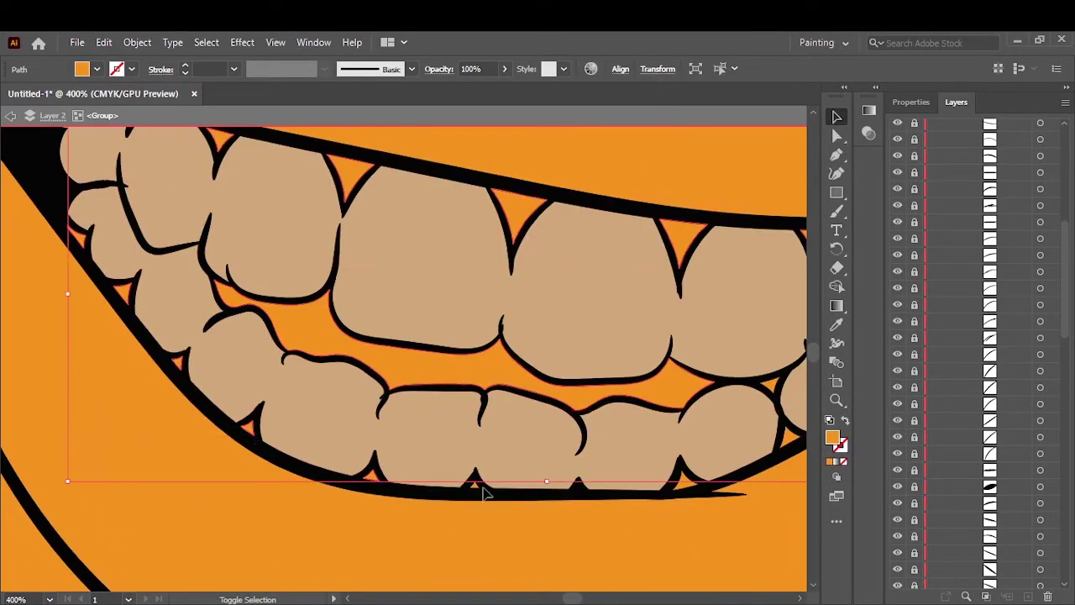
double_click(833, 437)
drag(607, 409, 607, 430)
click(760, 211)
key(ctrl+0)
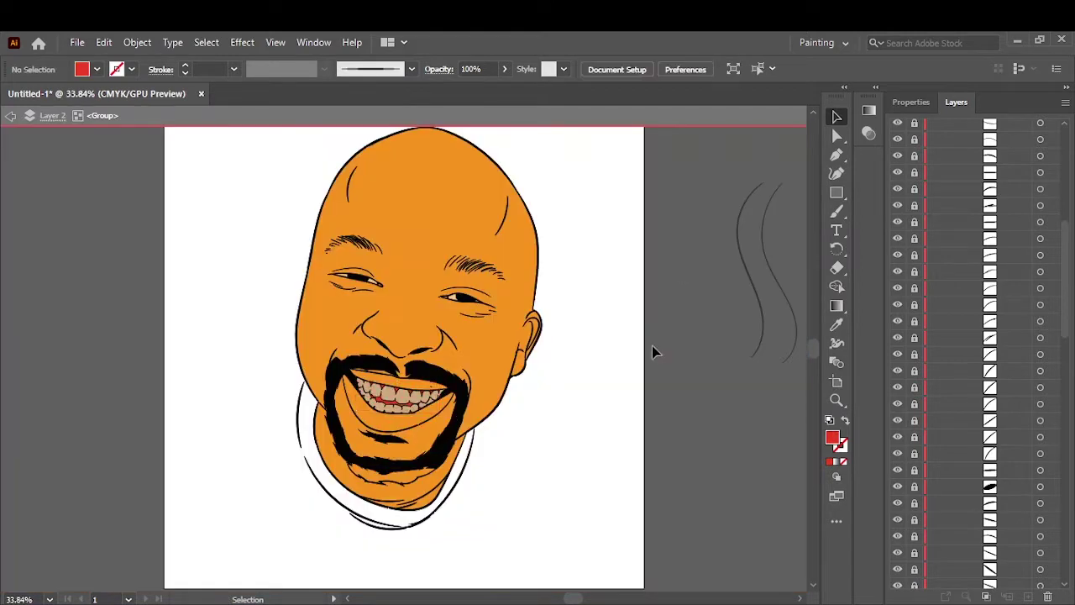
key(ctrl+plus)
key(ctrl+plus)
key(ctrl+plus)
Recolour the chin patch with a yellow fill.
click(319, 449)
double_click(832, 437)
drag(610, 388, 610, 374)
click(760, 211)
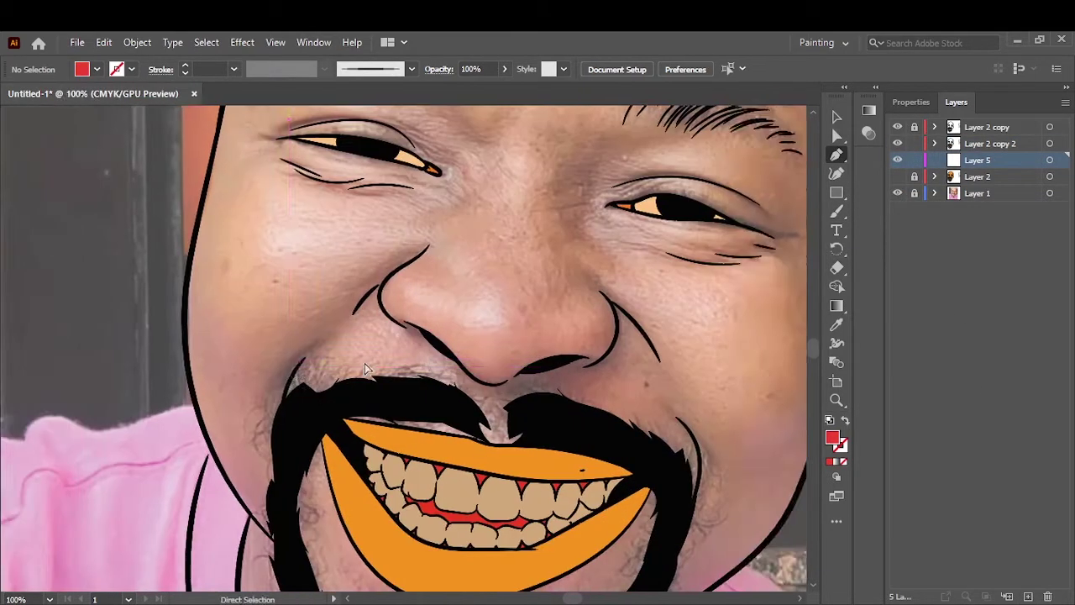
Draw a closed red shadow shape over the cheek, notched below the eye.
click(370, 415)
click(504, 241)
click(340, 280)
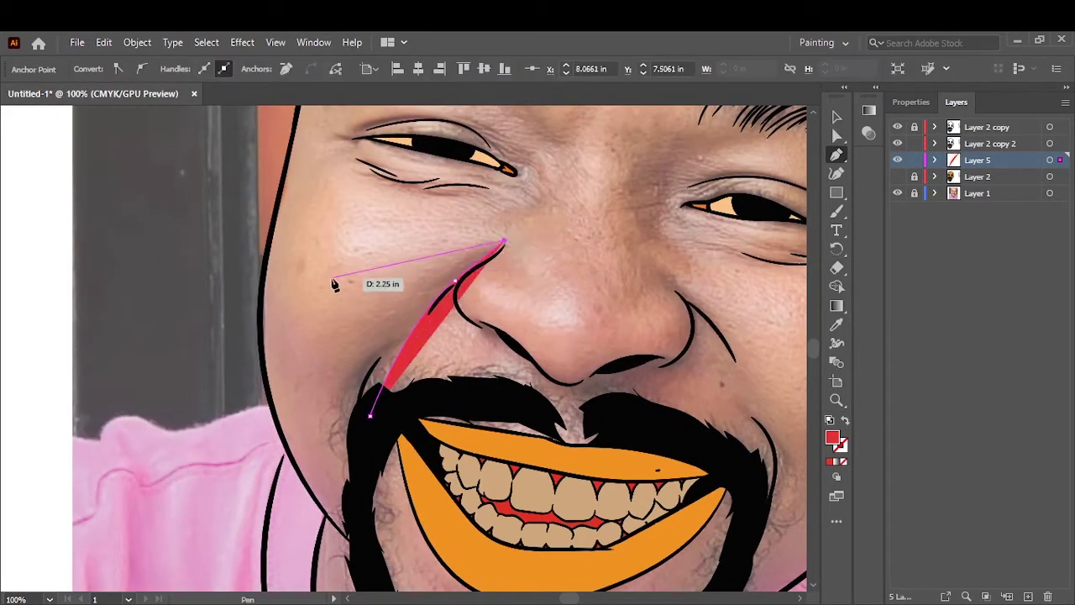
click(285, 174)
click(263, 320)
click(264, 356)
click(274, 414)
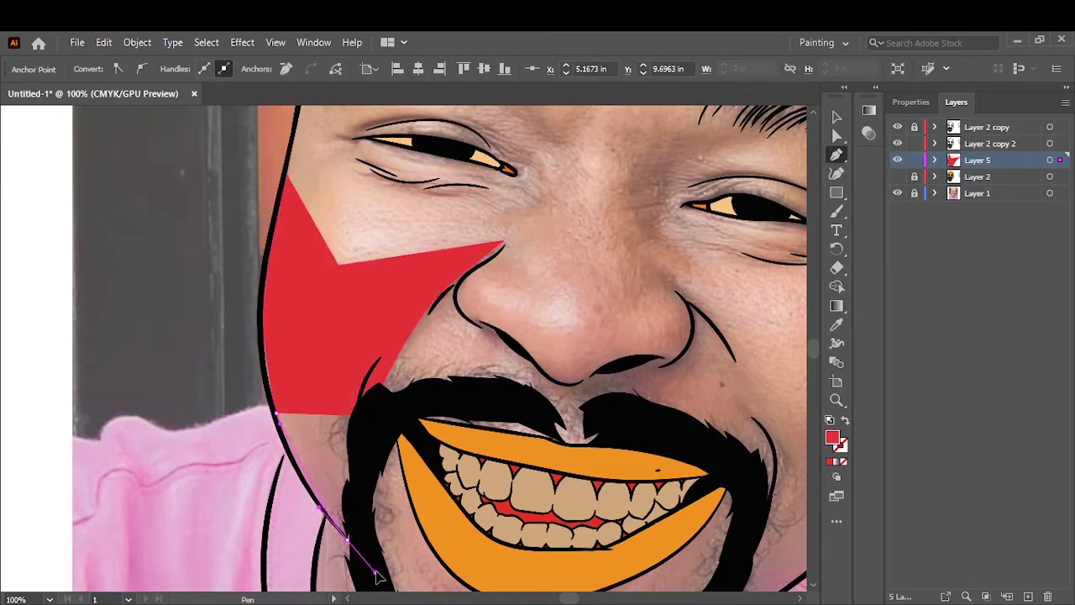
click(370, 415)
click(836, 117)
Hide the reference photo and draw a freehand red shadow around the nose.
click(897, 176)
click(897, 193)
key(ctrl+0)
scroll(295, 334, up, 5)
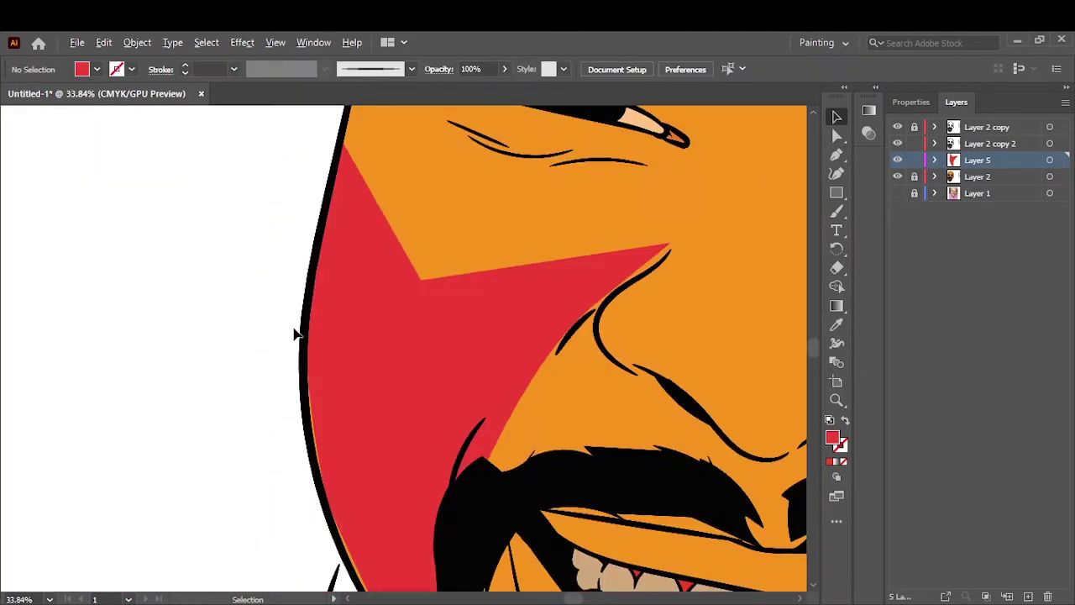
key(n)
scroll(304, 270, down, 2)
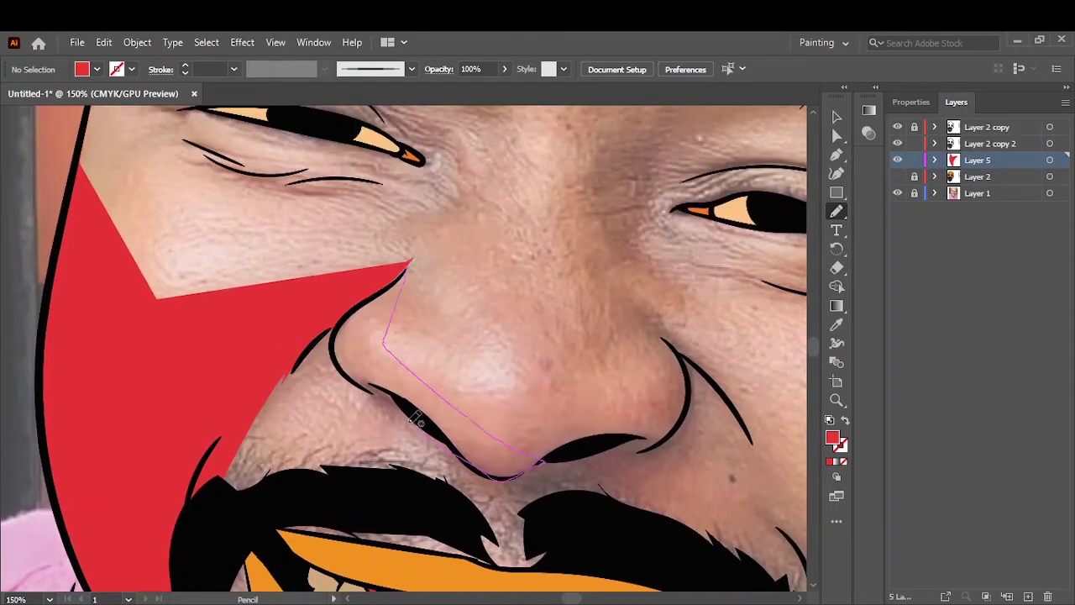
drag(415, 420, 413, 375)
mouse_move(199, 574)
mouse_down()
mouse_move(282, 202)
mouse_move(282, 114)
mouse_up()
Add a red shadow below the mouth, curving around the beard and chin.
click(636, 288)
click(351, 389)
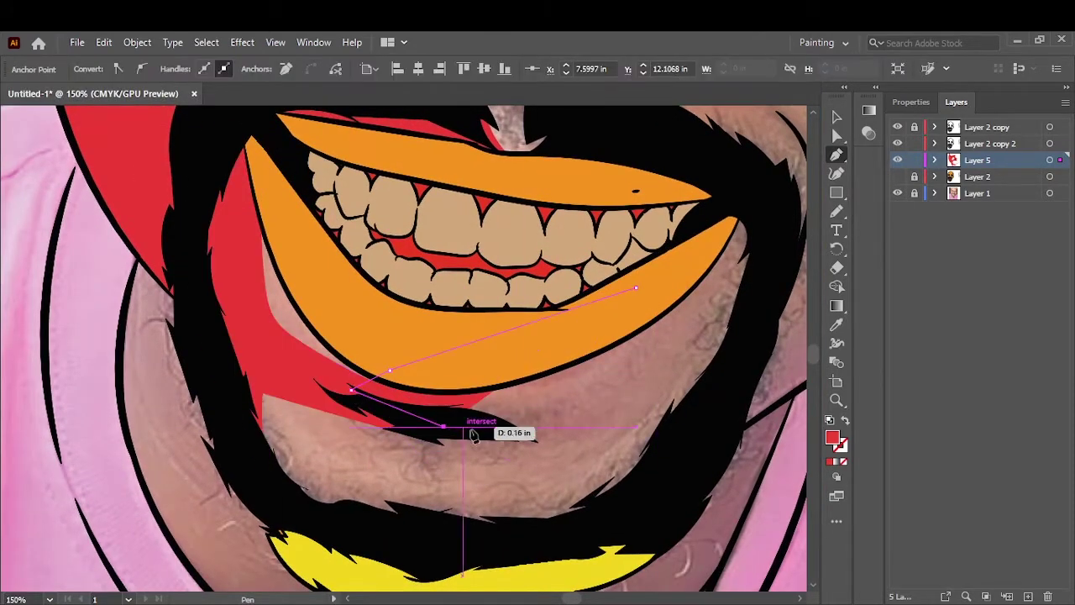
click(443, 427)
click(567, 460)
click(493, 507)
click(315, 496)
drag(315, 495, 619, 240)
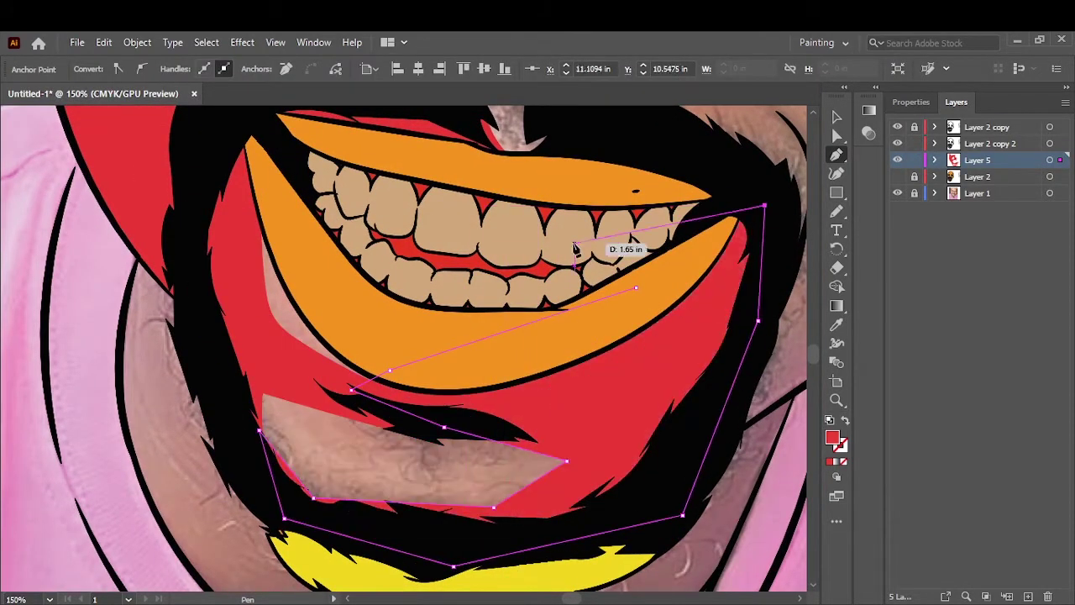
key(v)
key(ctrl+0)
Hide the orange face layer and add an angular red facet beside the nose.
click(896, 176)
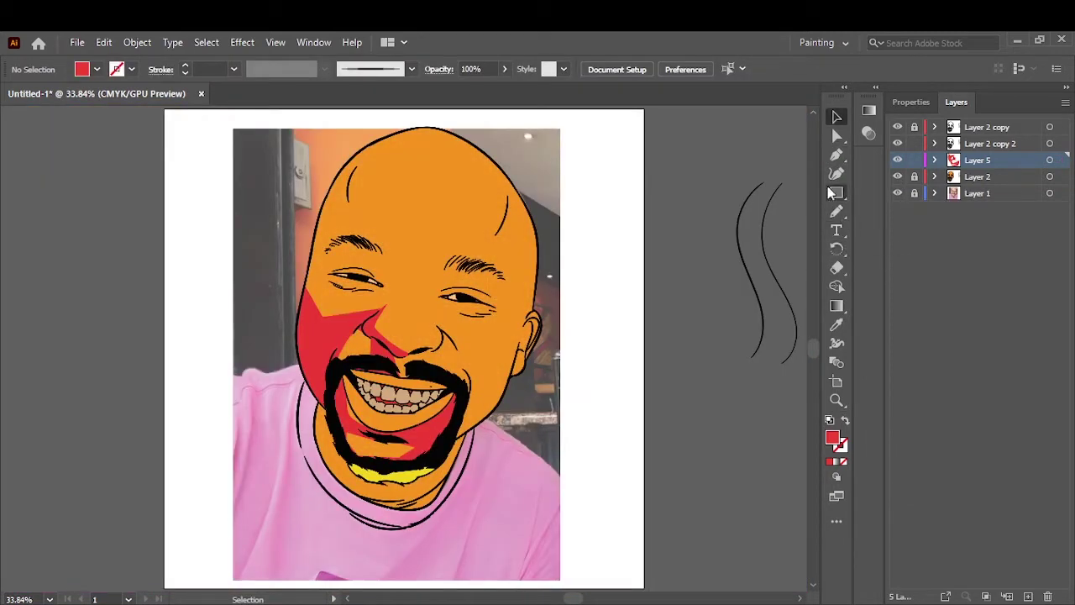
click(836, 155)
scroll(499, 356, up, 3)
click(203, 312)
click(265, 229)
click(259, 283)
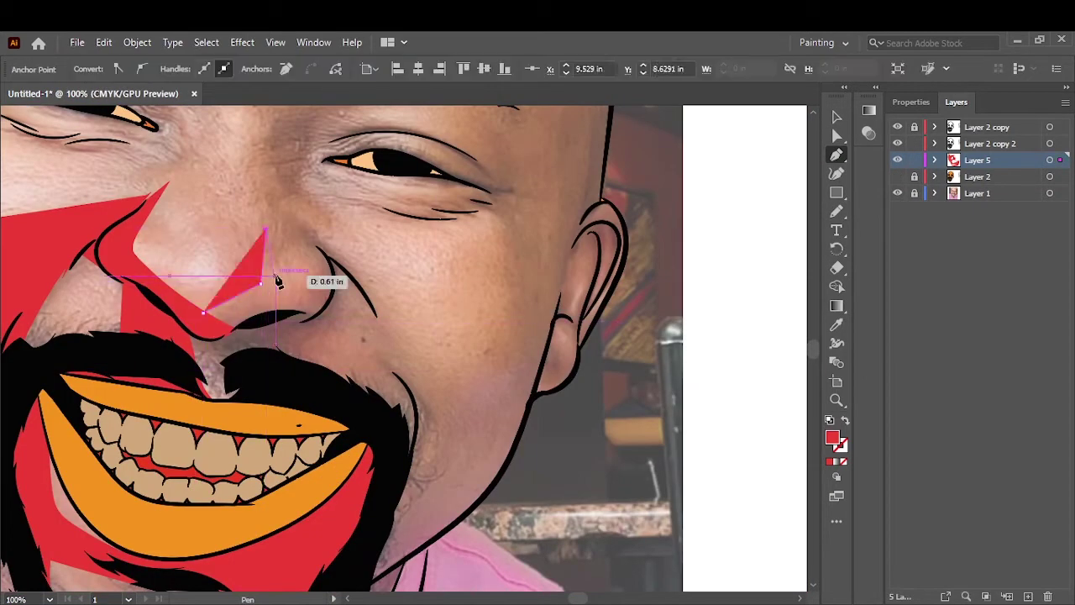
click(278, 206)
click(341, 259)
click(378, 310)
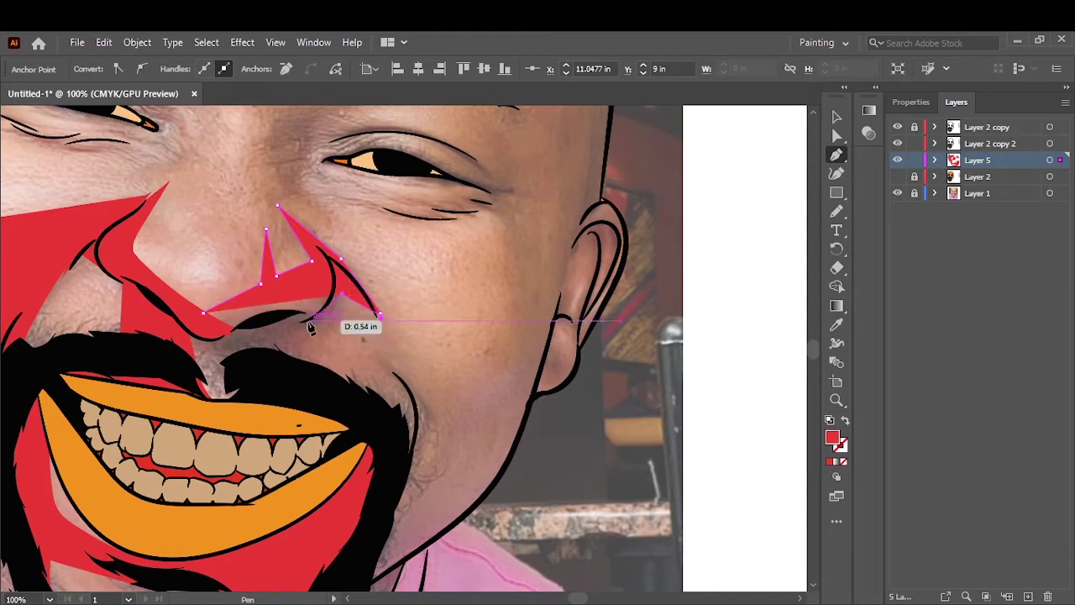
click(204, 314)
key(v)
click(597, 243)
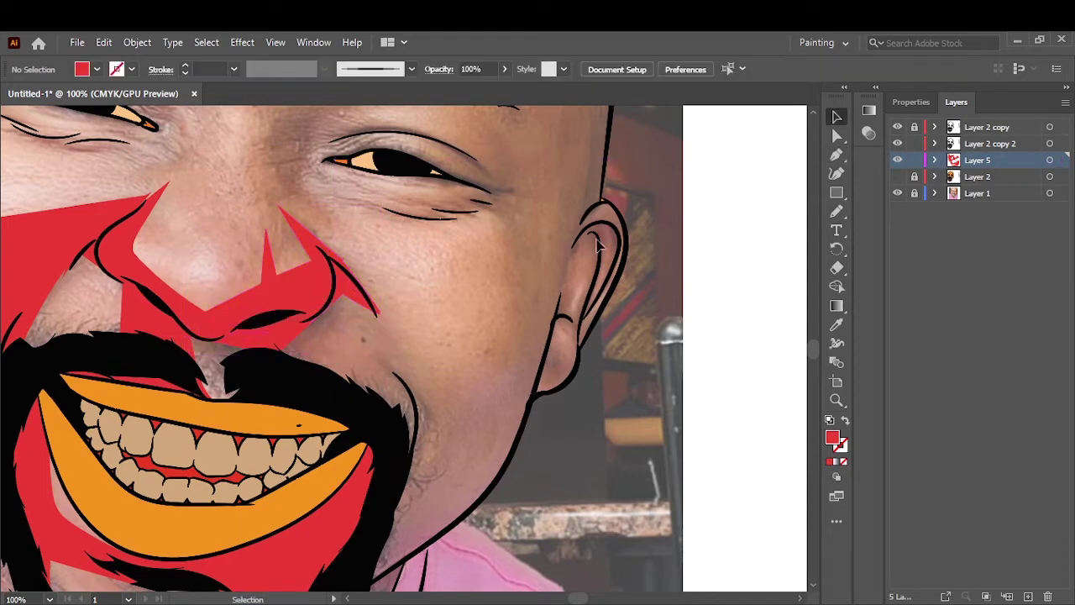
Add a red cheek facet running down toward the moustache and jawline.
click(143, 276)
scroll(403, 336, down, 2)
click(397, 354)
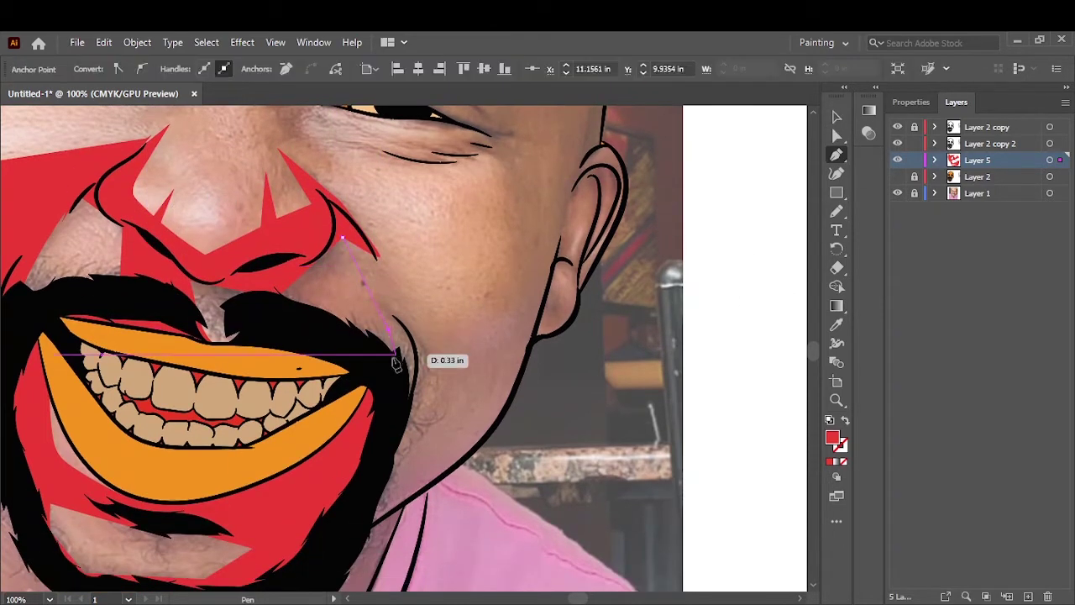
click(297, 311)
click(448, 469)
click(432, 335)
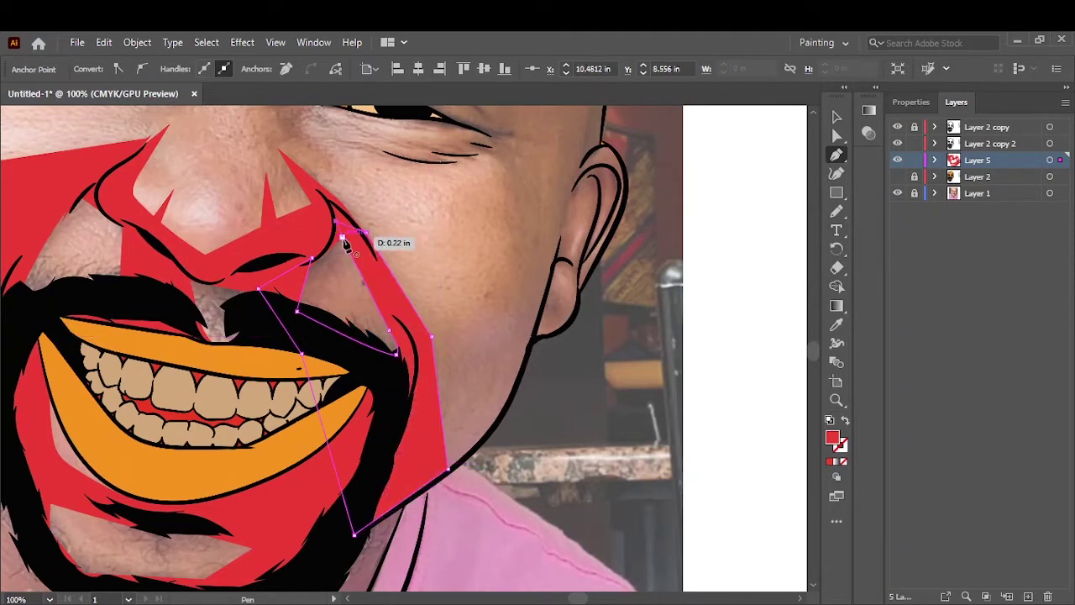
click(343, 238)
Add a large red facet along the jaw reaching up to the cheek.
click(427, 355)
click(492, 332)
click(505, 381)
click(438, 461)
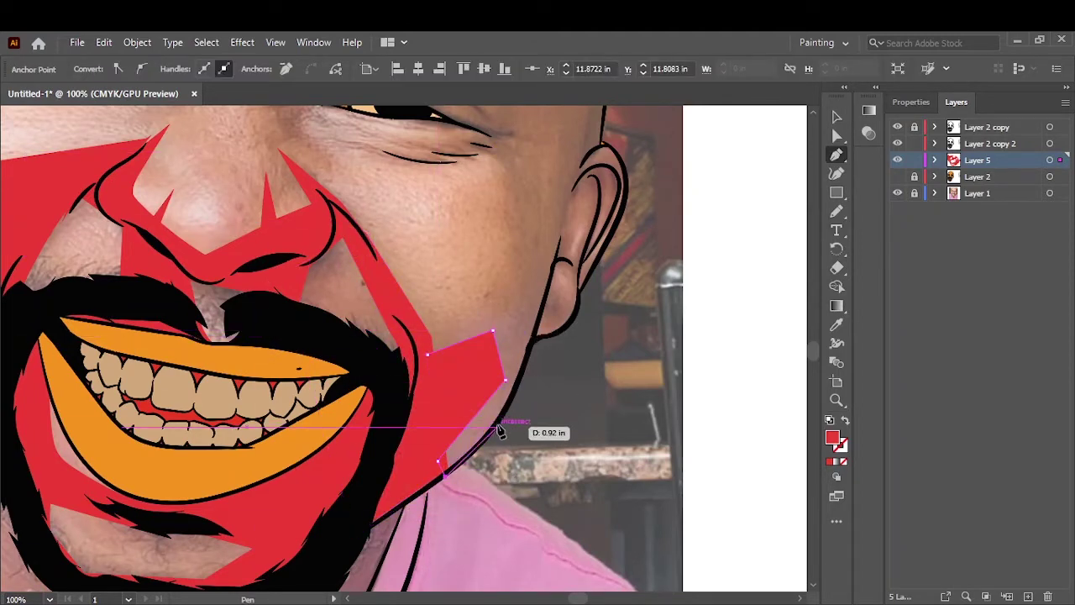
click(558, 239)
click(427, 354)
key(v)
click(713, 313)
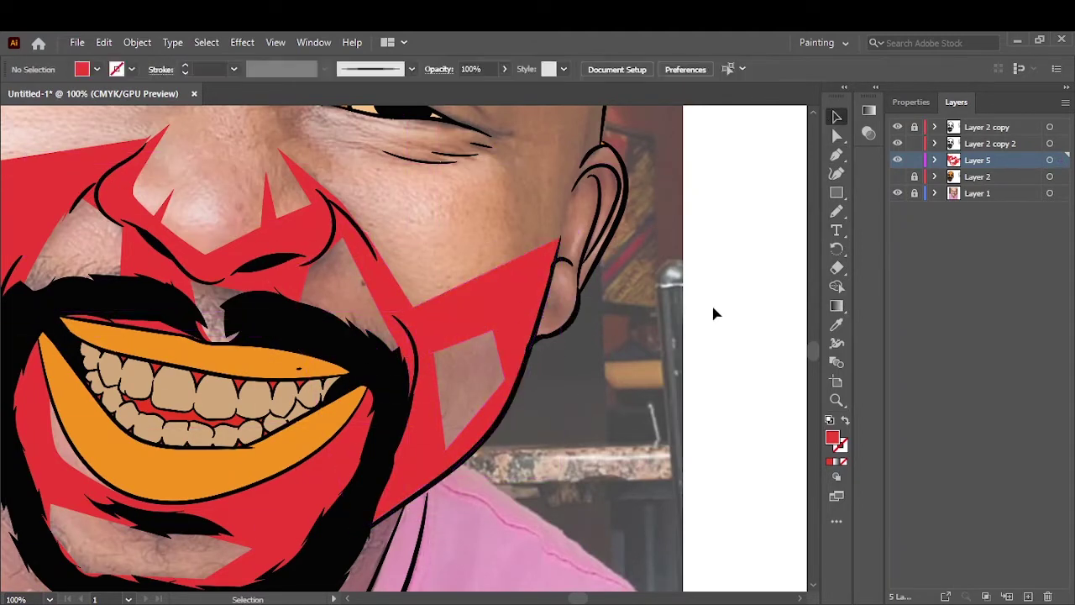
Hide the photo layer to check the artwork, then add a red facet between the eyes.
key(ctrl+0)
click(897, 193)
scroll(525, 308, up, 1)
scroll(461, 458, up, 1)
key(p)
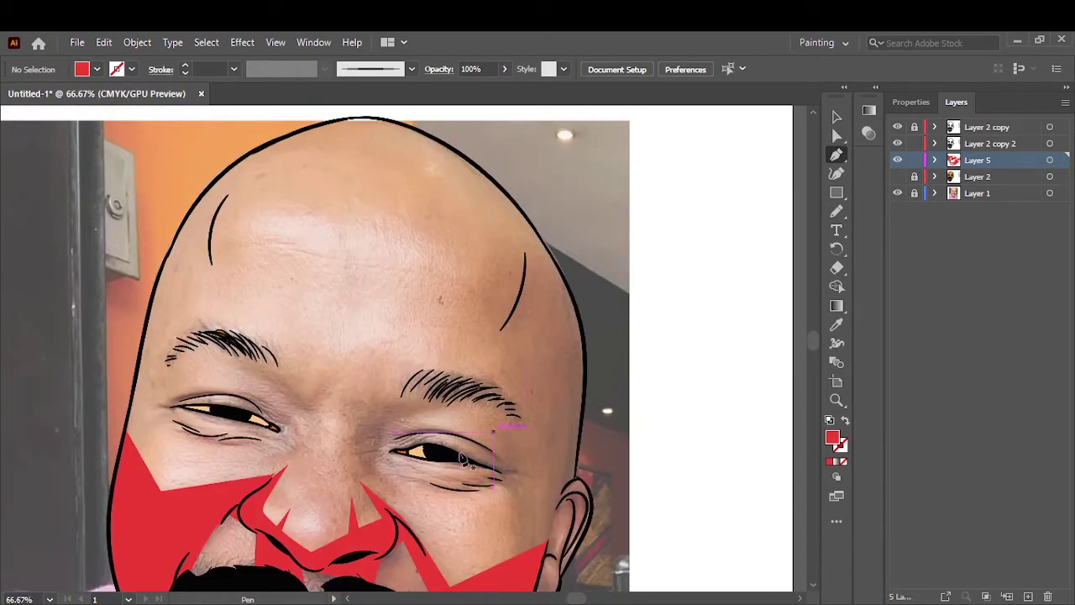
click(341, 404)
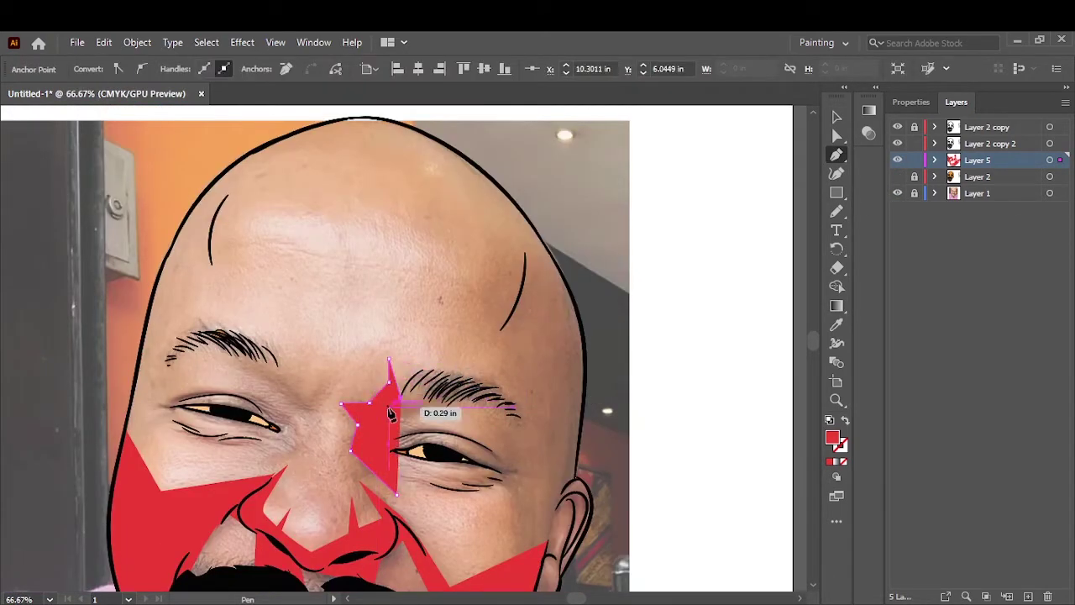
click(399, 496)
Add a red facet over the right eyebrow.
scroll(470, 428, up, 1)
click(323, 426)
click(437, 393)
click(547, 386)
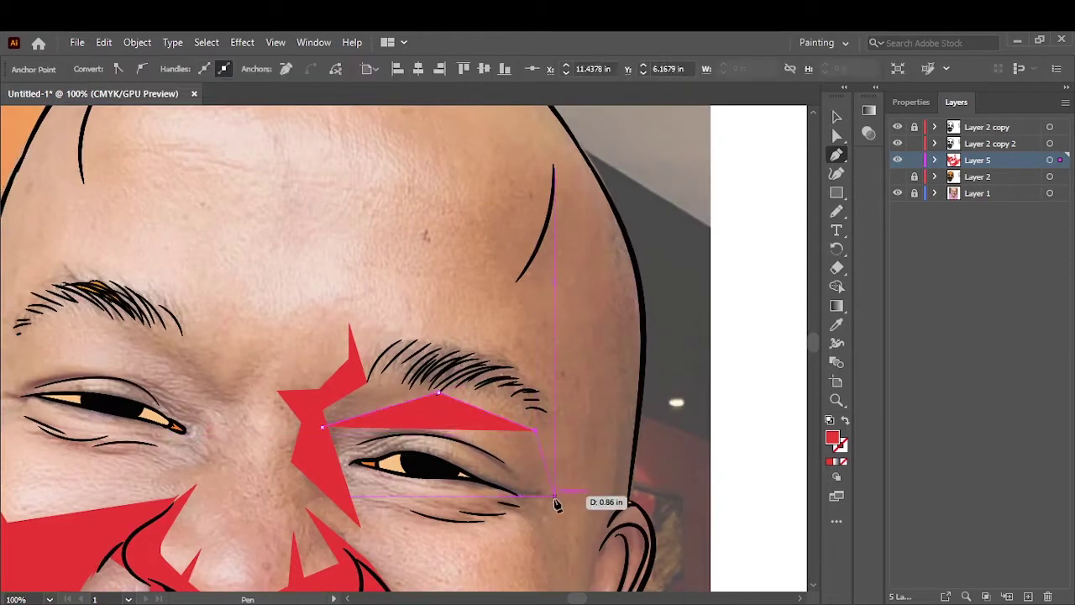
click(559, 500)
click(404, 333)
key(v)
click(731, 244)
scroll(732, 262, down, 3)
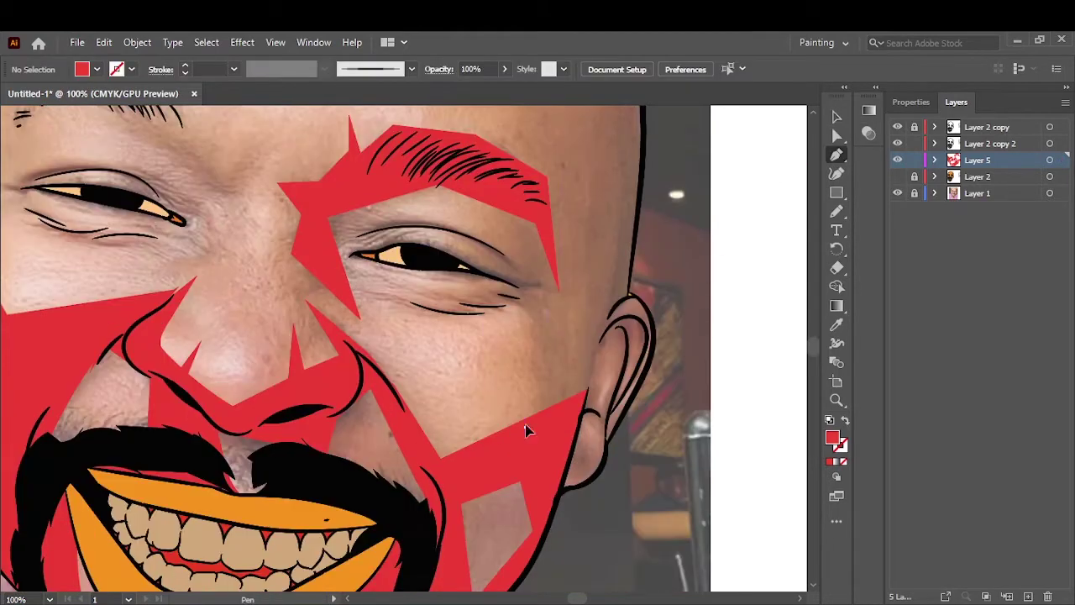
Outline a red upper-cheek facet with jagged wrinkle points at the outer eye corner.
click(525, 427)
click(552, 345)
click(502, 310)
click(459, 329)
click(400, 306)
click(451, 292)
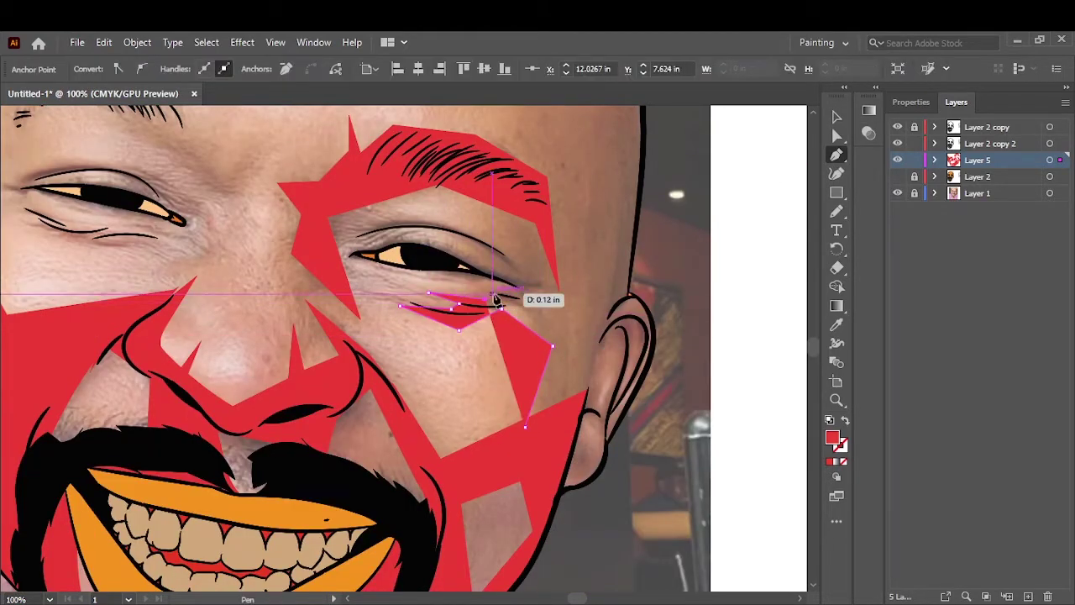
click(485, 286)
click(459, 250)
click(505, 271)
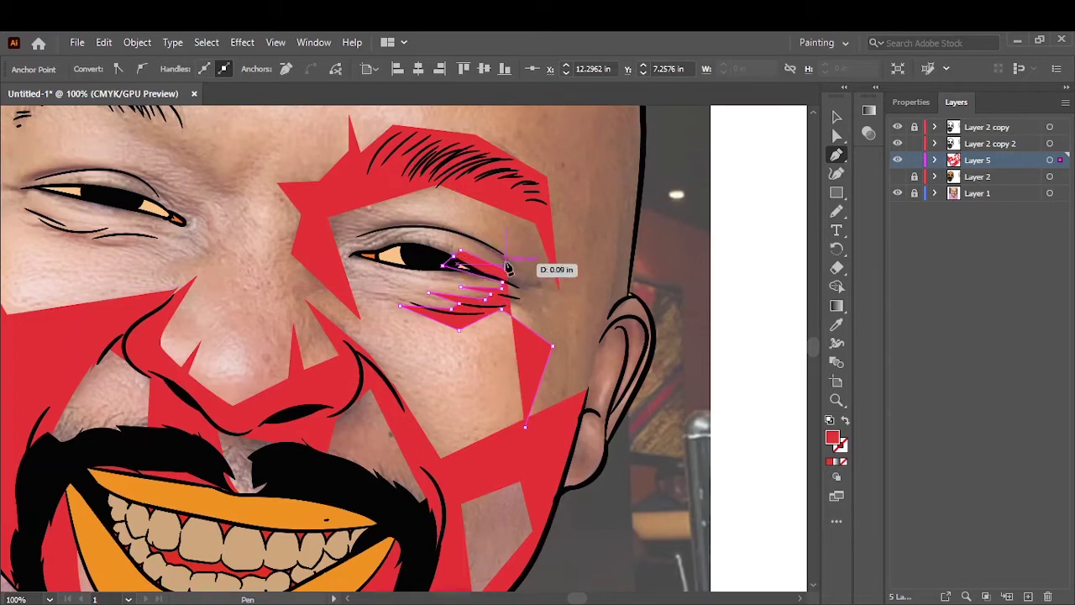
click(508, 254)
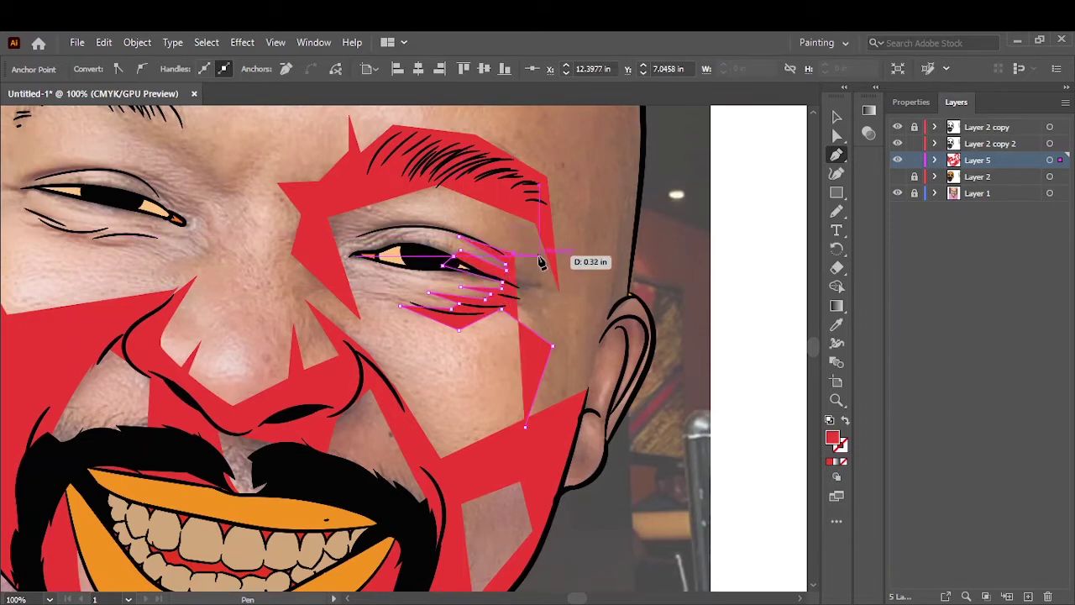
click(598, 424)
Extend the facet up the temple toward the forehead and close it along the head outline.
scroll(694, 333, up, 3)
click(628, 227)
click(574, 134)
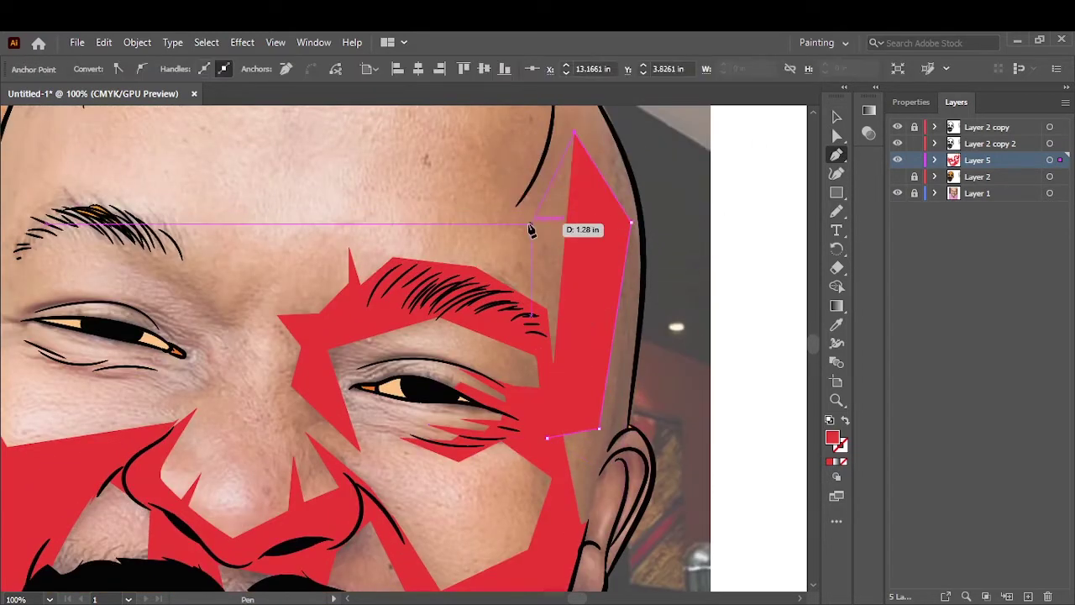
scroll(532, 227, up, 5)
click(523, 391)
click(529, 281)
scroll(523, 264, up, 1)
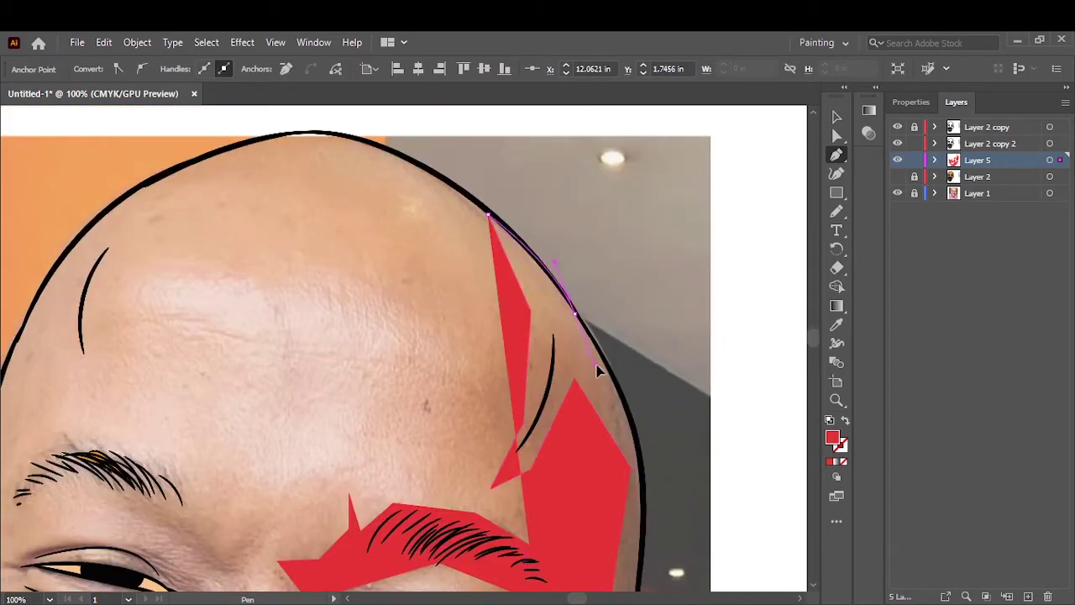
scroll(617, 394, down, 1)
scroll(625, 415, down, 2)
scroll(634, 437, down, 1)
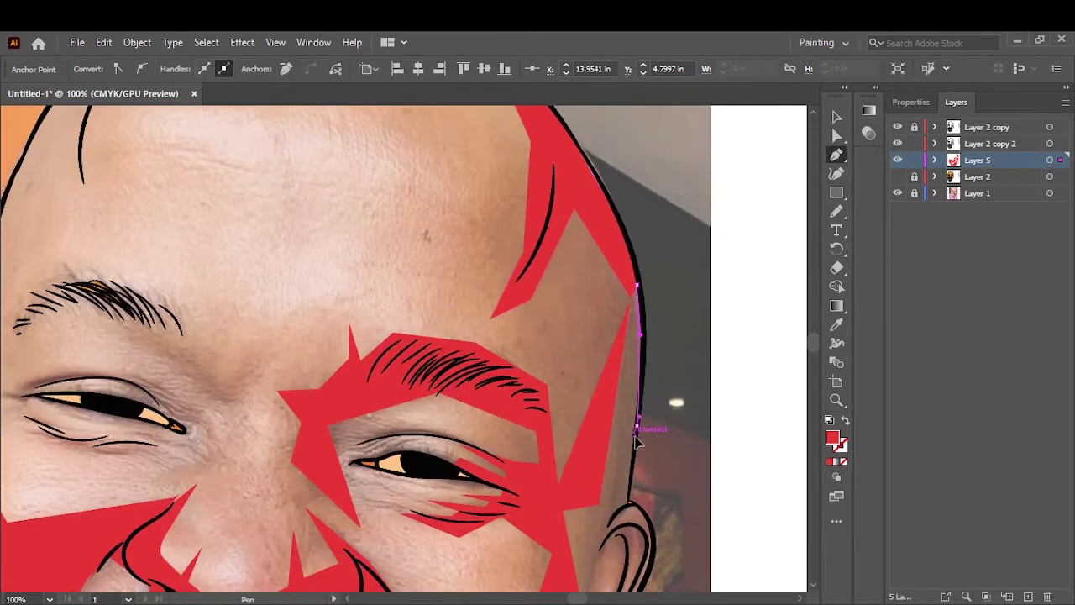
scroll(638, 471, down, 2)
scroll(599, 408, up, 5)
click(384, 307)
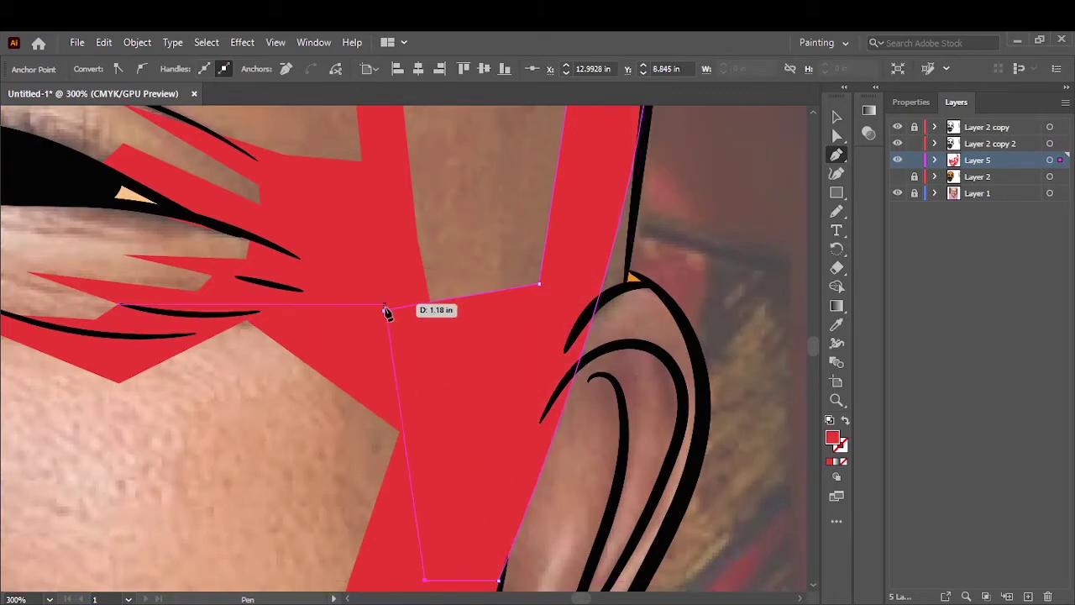
ctrl+click(710, 329)
scroll(710, 329, down, 5)
scroll(710, 329, up, 5)
Add a red facet inside the ear extending down the side of the face.
key(p)
click(252, 472)
click(242, 400)
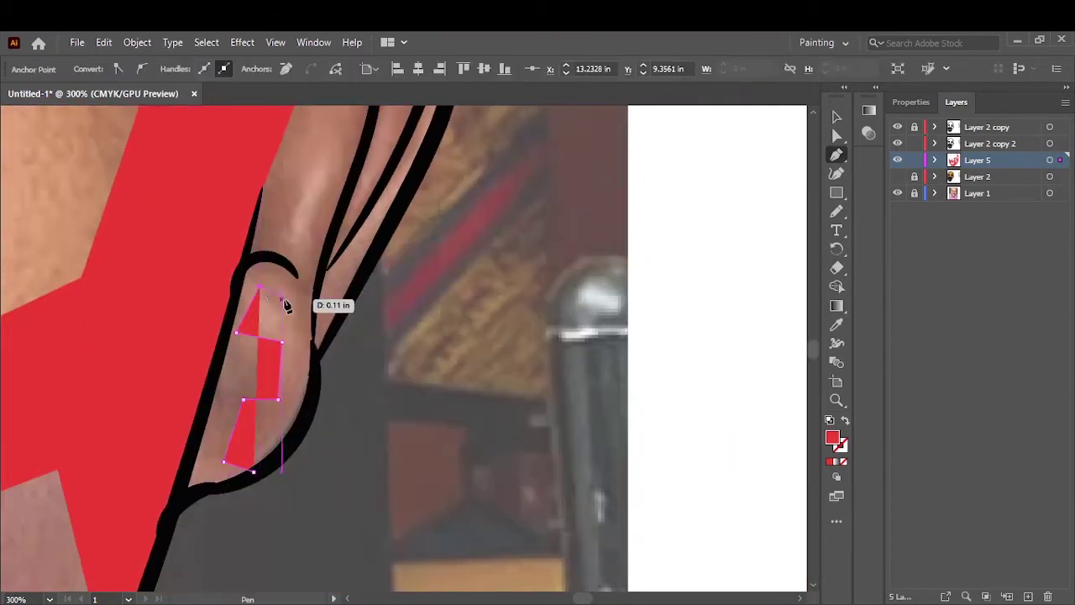
click(237, 333)
click(293, 296)
click(242, 223)
click(152, 303)
click(120, 533)
Draw two red ear facets: a straight-edged one and a curved one on the upper ear.
scroll(546, 336, down, 5)
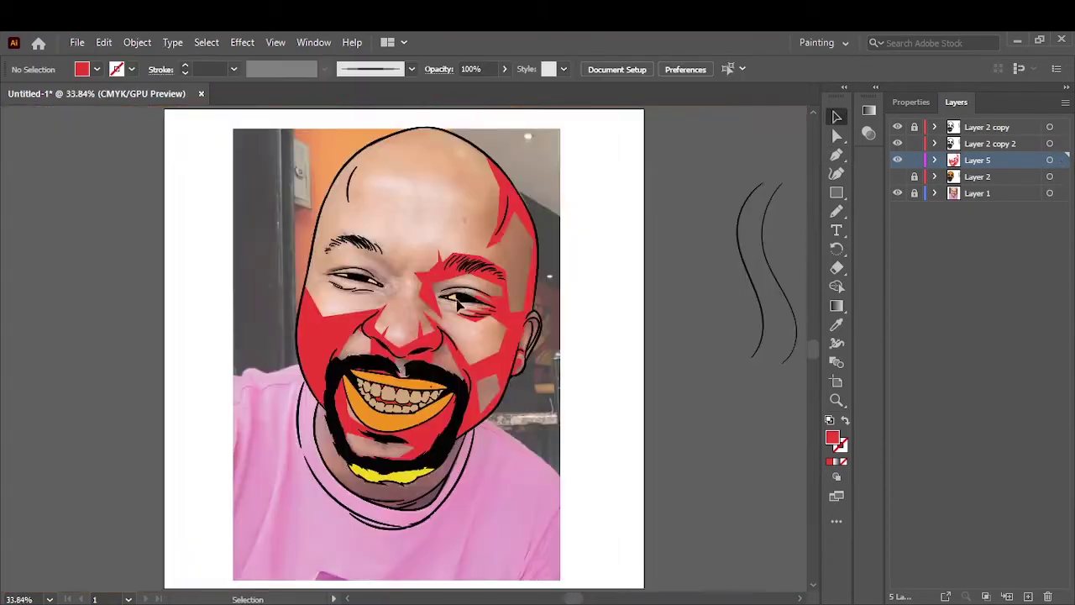
scroll(551, 328, up, 5)
key(p)
click(357, 521)
click(412, 334)
click(379, 291)
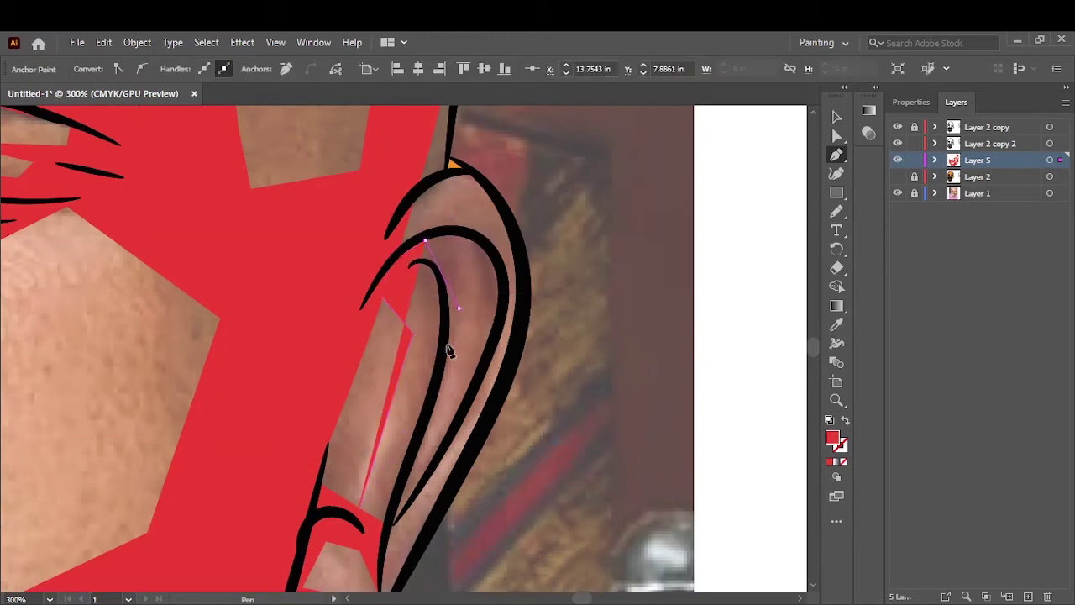
click(357, 520)
drag(384, 225, 478, 206)
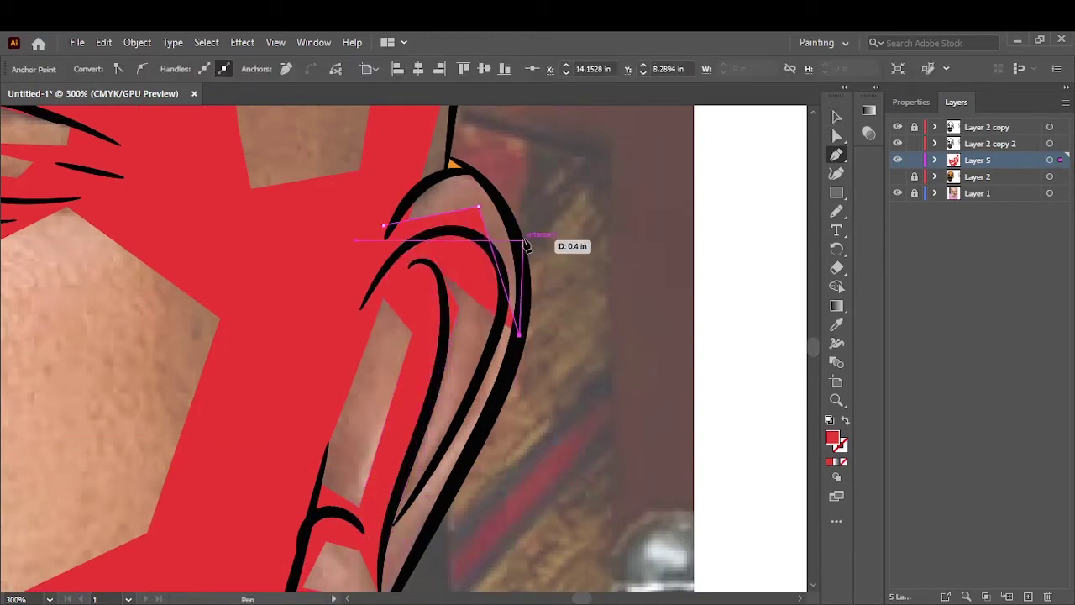
click(456, 176)
click(836, 116)
Toggle the tracing and photo layers to check the artwork, then fit the portrait in view.
scroll(612, 250, down, 3)
key(ctrl+0)
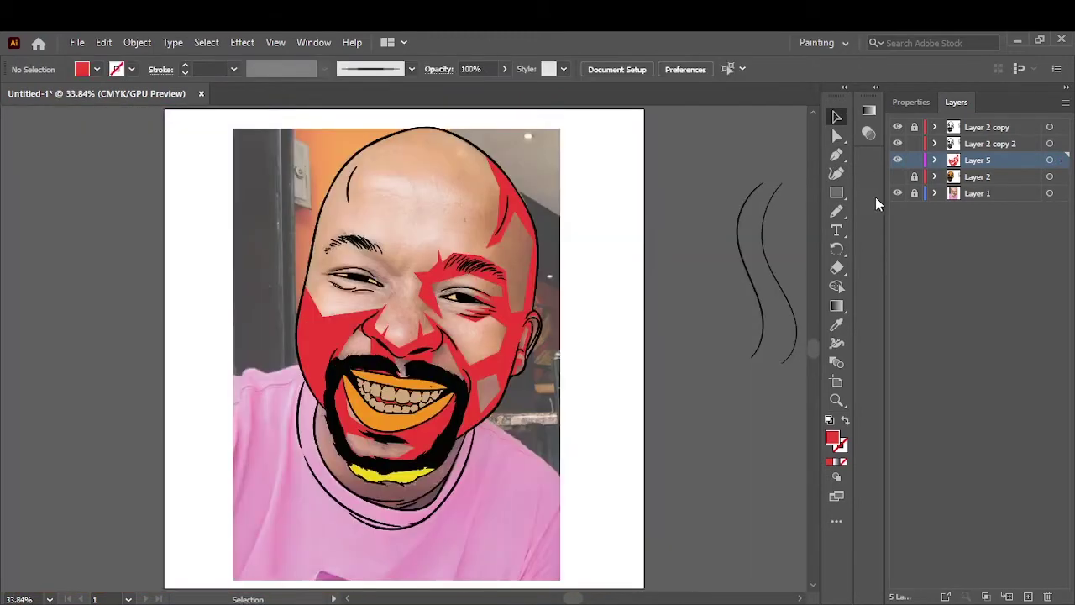
click(897, 177)
click(897, 194)
click(897, 176)
scroll(622, 264, up, 5)
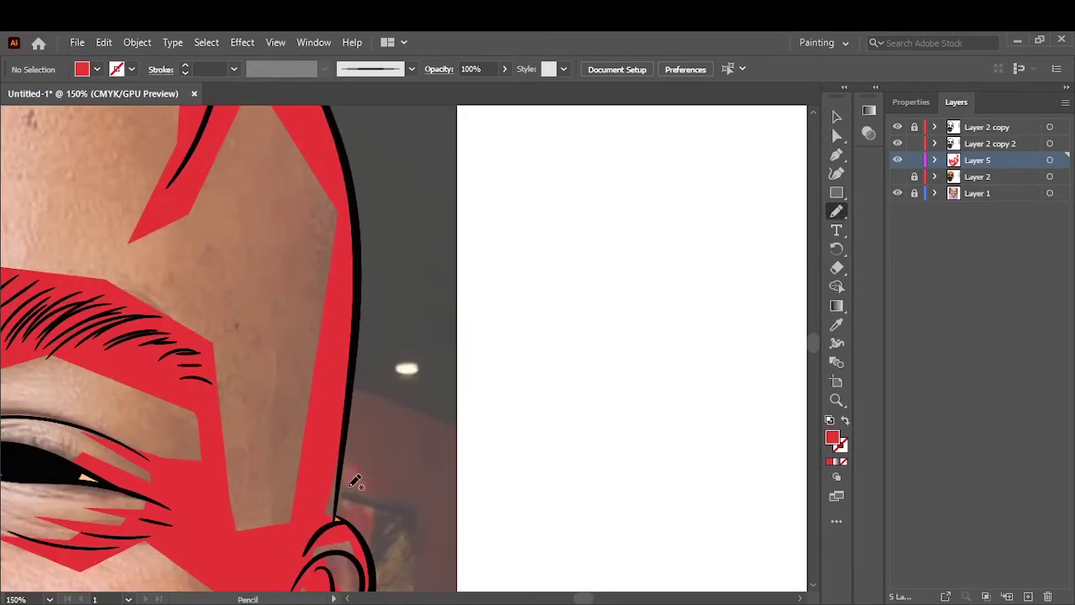
scroll(313, 384, up, 5)
key(ctrl+0)
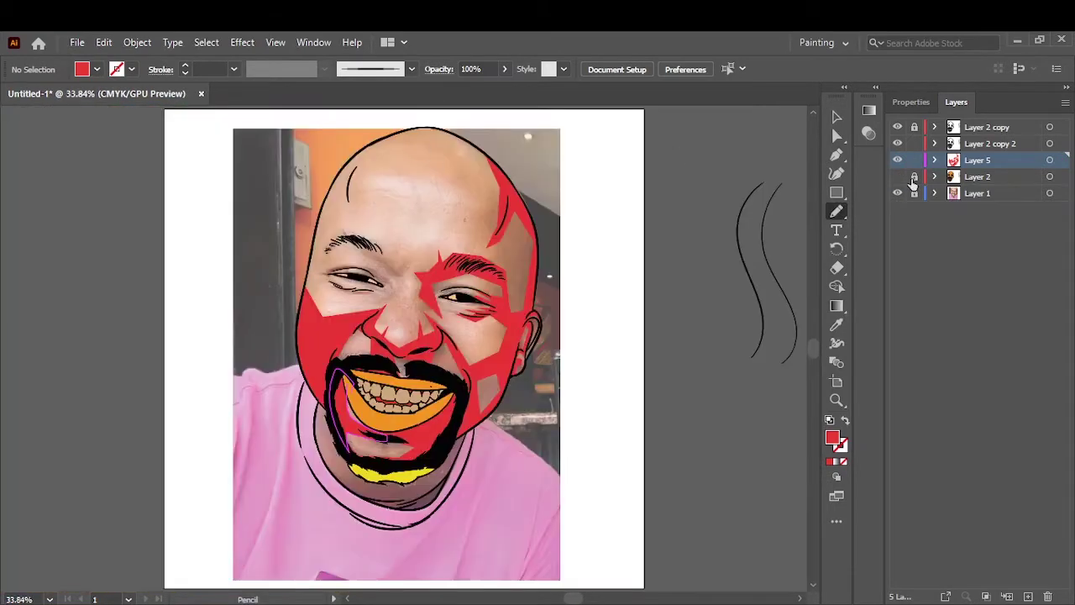
scroll(439, 160, up, 3)
Draw a red crown facet along the top of the head and down the left forehead.
key(p)
click(541, 257)
click(426, 201)
click(329, 224)
click(277, 281)
click(296, 382)
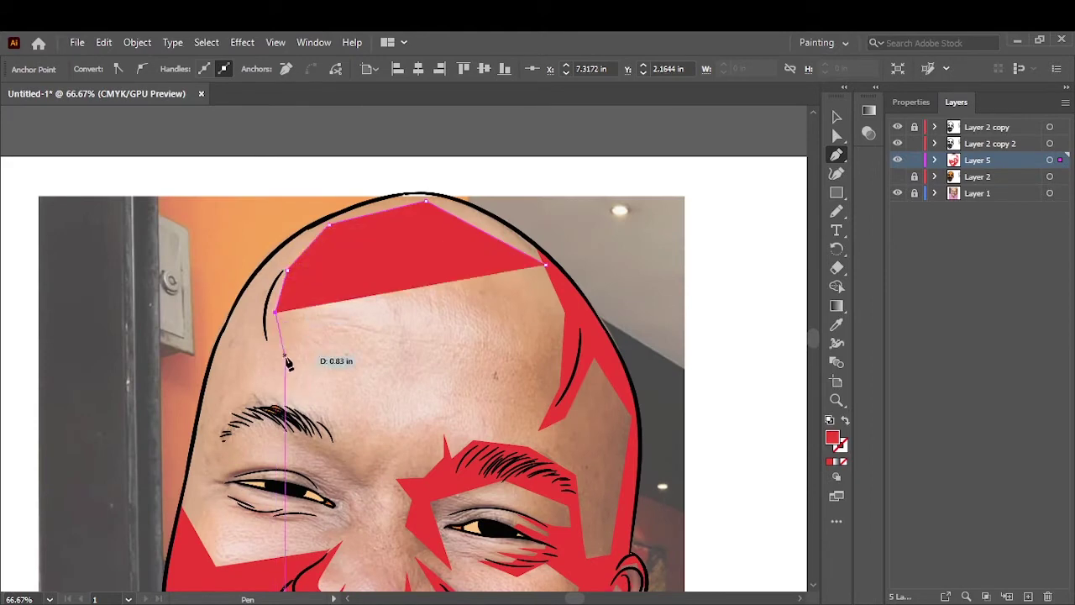
click(250, 332)
click(299, 235)
Move a crown facet point onto the head outline.
scroll(354, 217, up, 2)
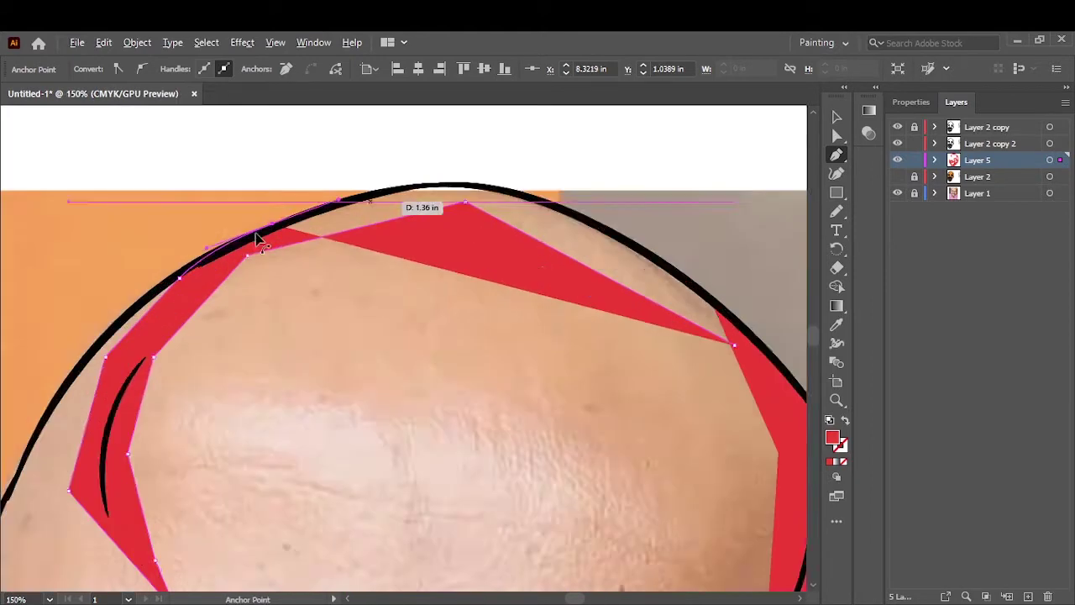
scroll(439, 144, up, 2)
scroll(571, 160, right, 1)
scroll(648, 273, down, 3)
drag(538, 445, 549, 461)
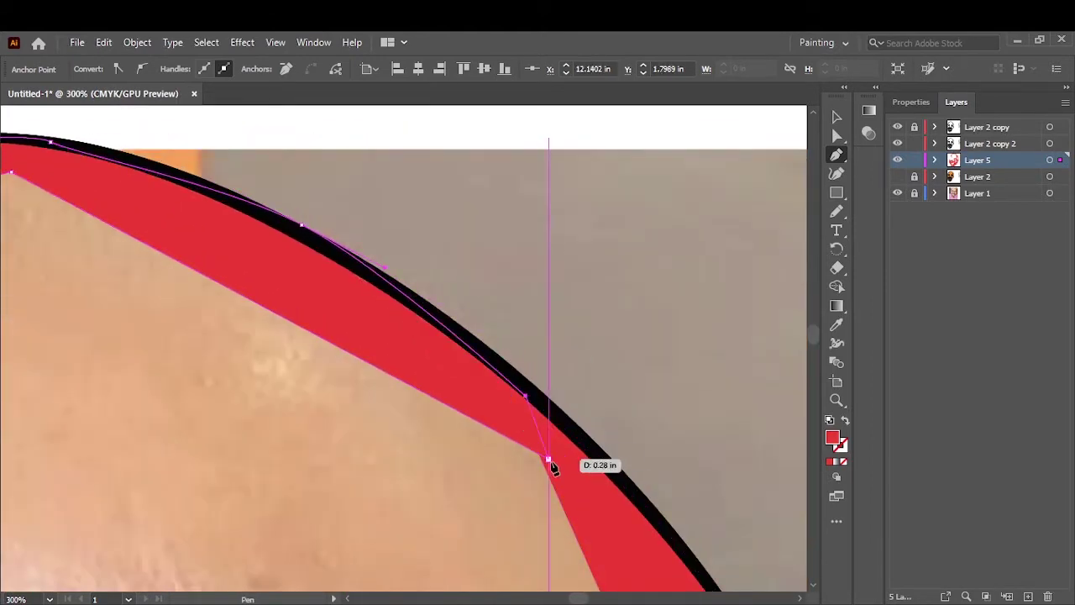
click(748, 250)
Add a red facet below the forehead horn, tracing along the head outline.
scroll(350, 165, down, 2)
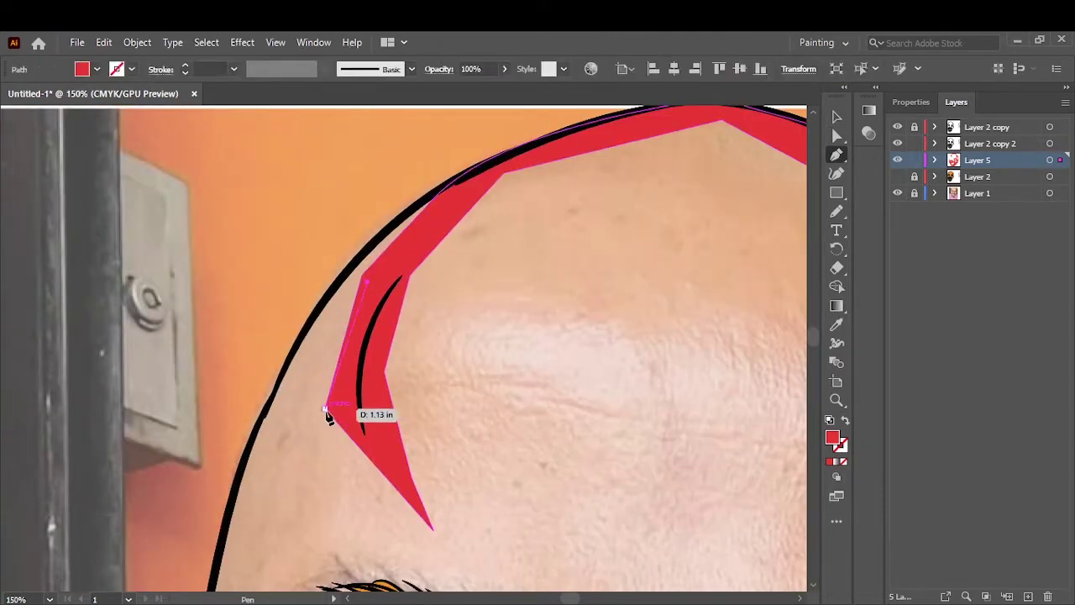
click(299, 552)
click(229, 521)
click(349, 269)
click(411, 204)
click(470, 169)
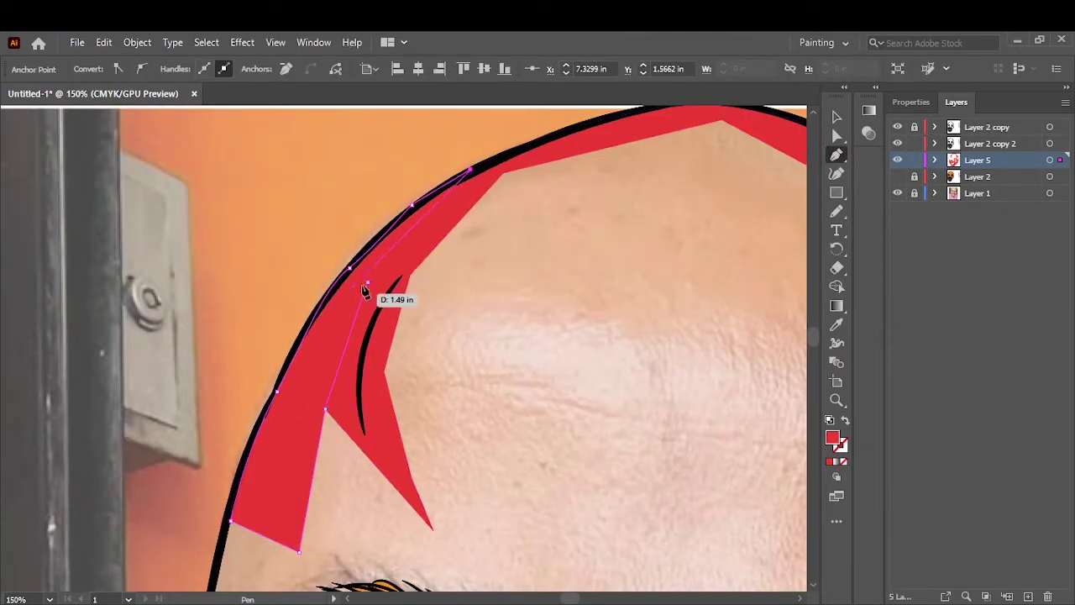
scroll(694, 248, down, 5)
Place red facet points over the left eyebrow and upper eyelid.
key(p)
click(356, 141)
click(485, 152)
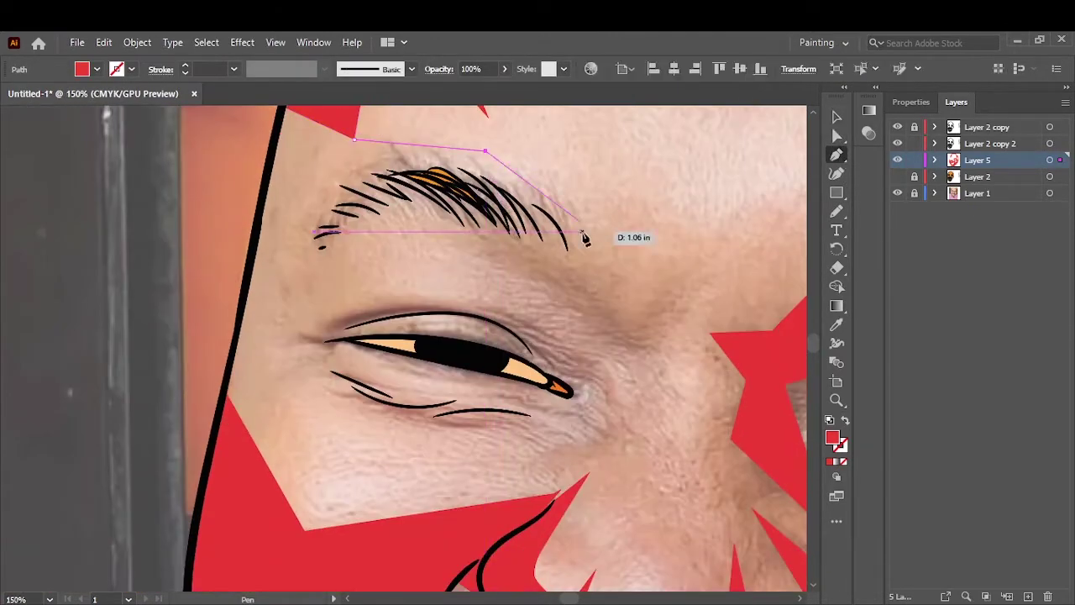
click(591, 250)
click(436, 217)
click(321, 272)
click(543, 344)
click(480, 307)
Extend the eyebrow facet down the left temple and close it.
click(424, 312)
click(302, 330)
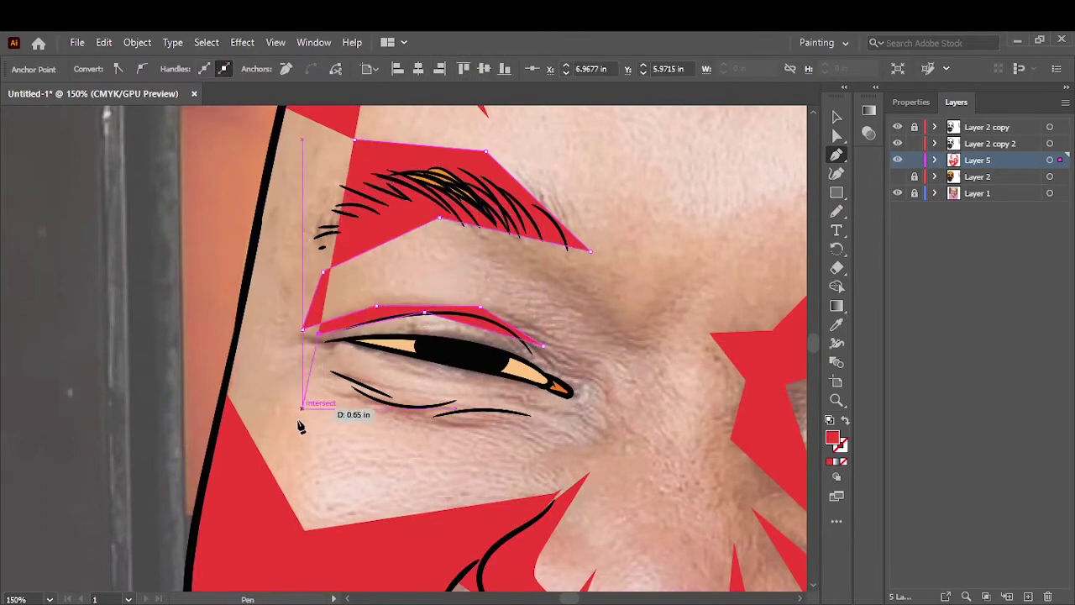
click(243, 478)
click(230, 378)
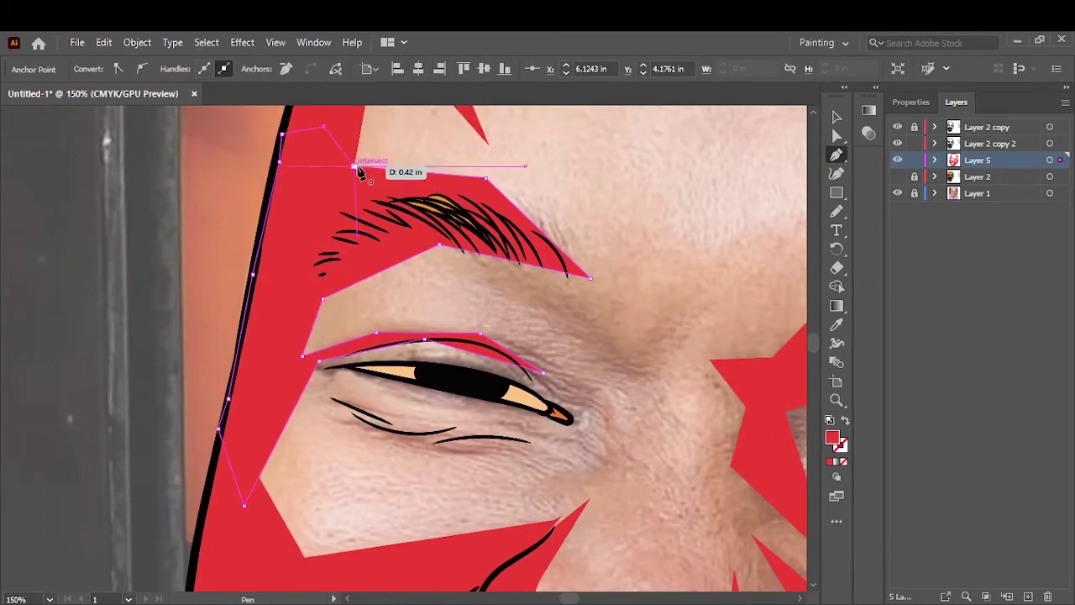
click(359, 166)
Trace a zigzag red shadow under the left eye, curving along the eyelid.
click(170, 391)
click(213, 332)
drag(317, 348, 292, 367)
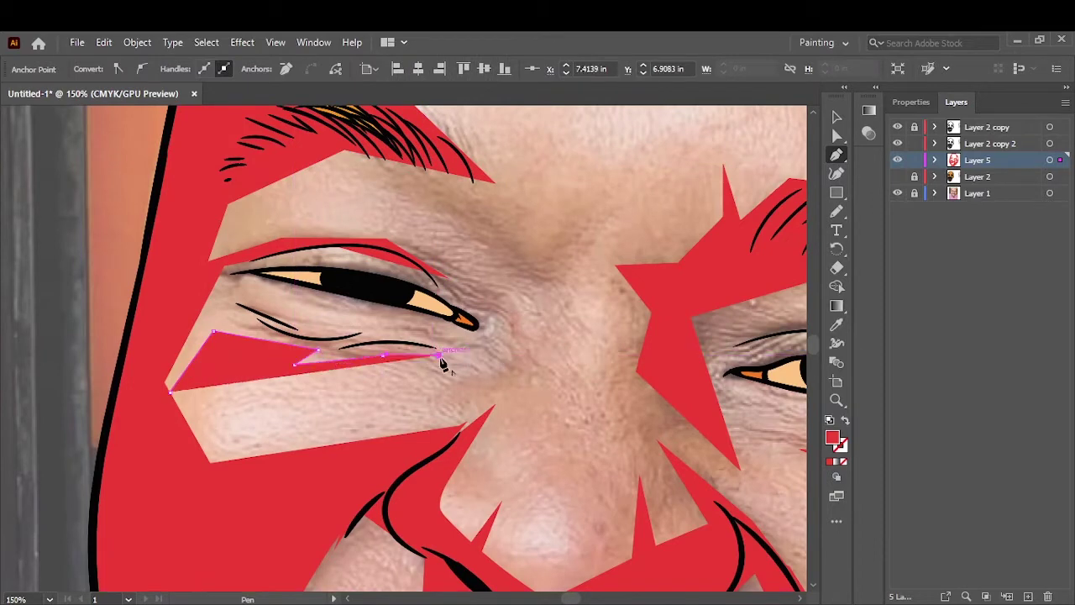
click(469, 360)
click(420, 330)
click(379, 331)
click(319, 330)
click(285, 312)
click(273, 253)
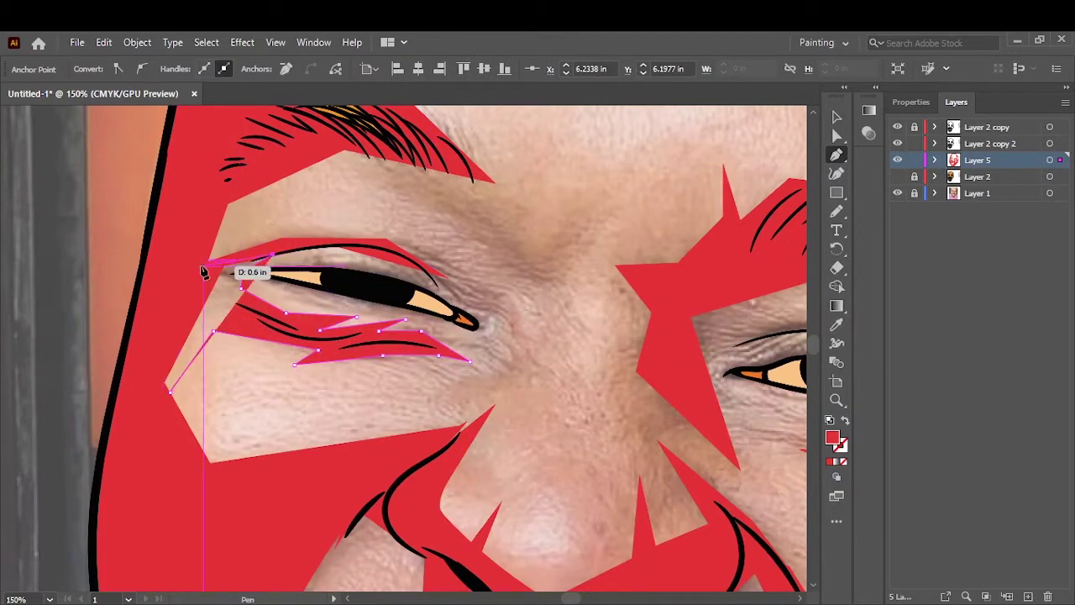
click(203, 271)
Draw a red shadow between the brow and nose bridge, correcting a misplaced point.
click(171, 391)
ctrl+click(550, 271)
scroll(550, 271, right, 1)
click(535, 250)
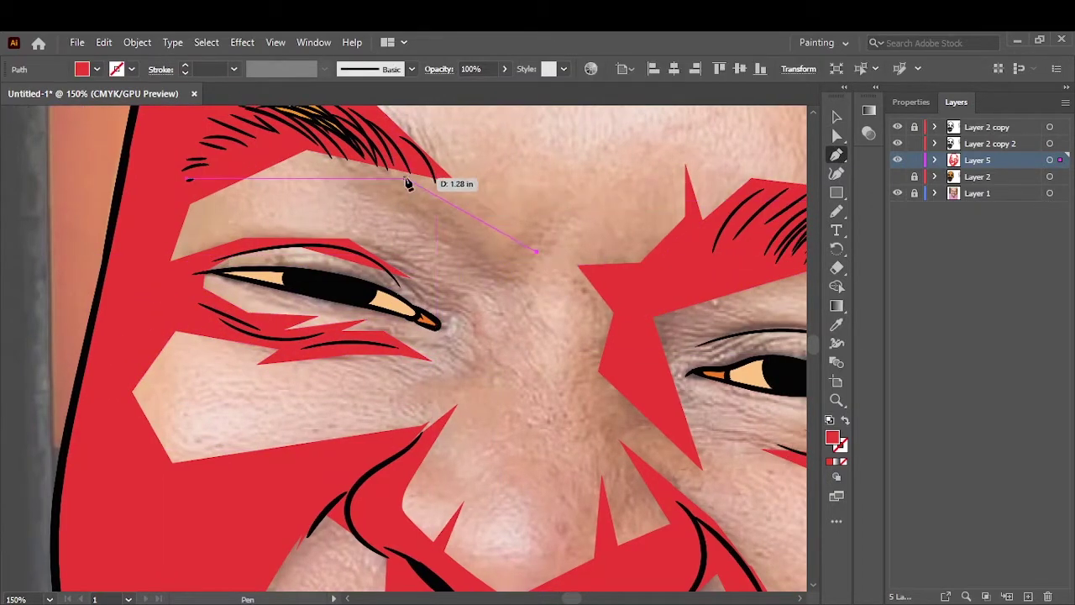
click(384, 163)
click(477, 276)
click(462, 355)
click(458, 391)
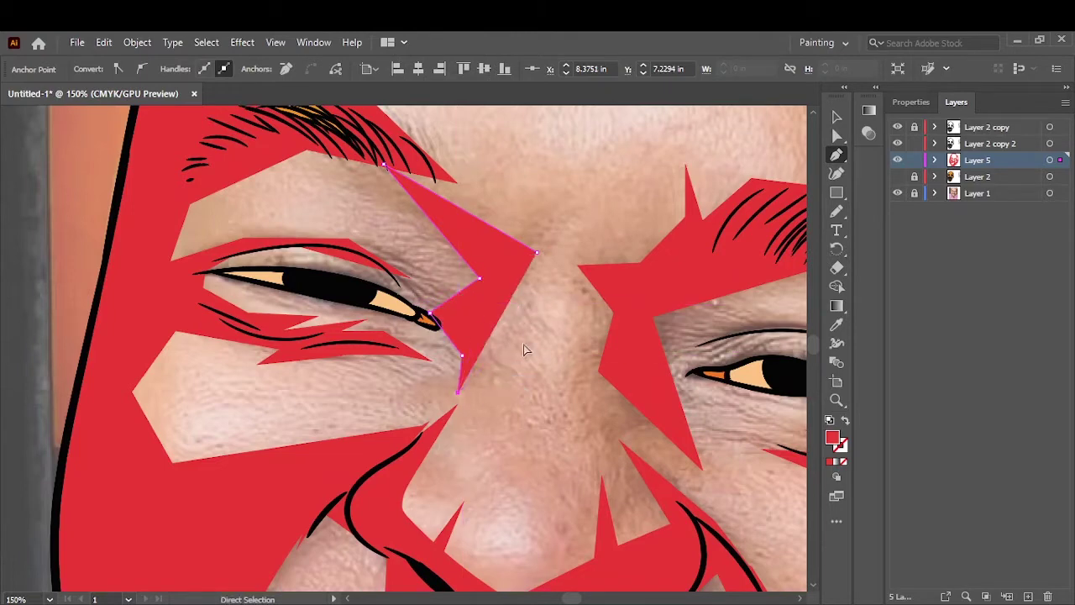
key(ctrl+z)
key(ctrl+z)
click(463, 379)
click(535, 251)
Start a red facet above the brow, then show the orange base layer and hide the photo.
scroll(588, 252, up, 5)
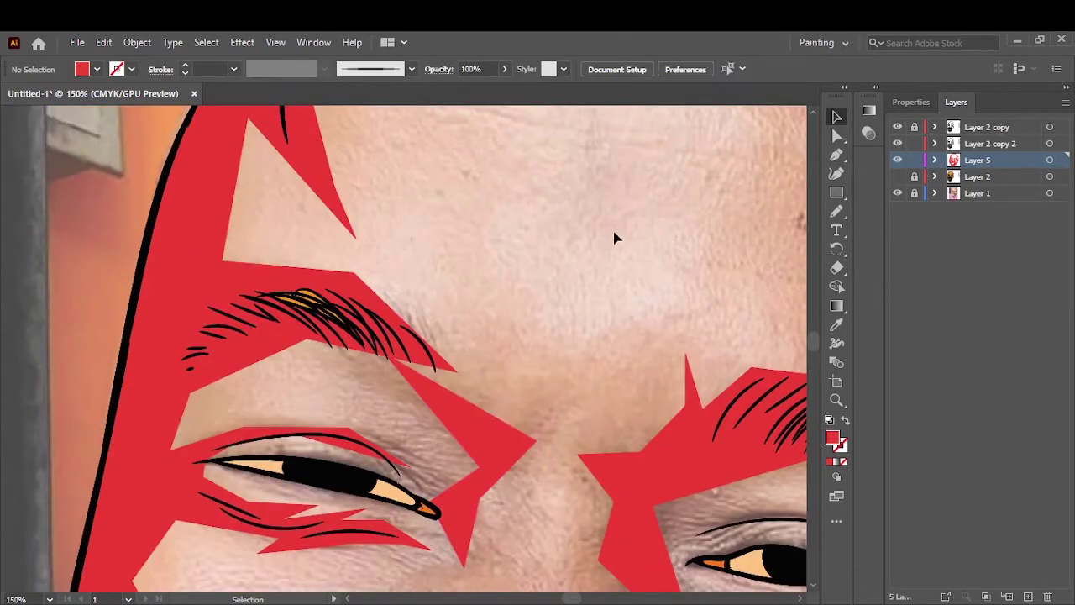
click(484, 430)
click(536, 438)
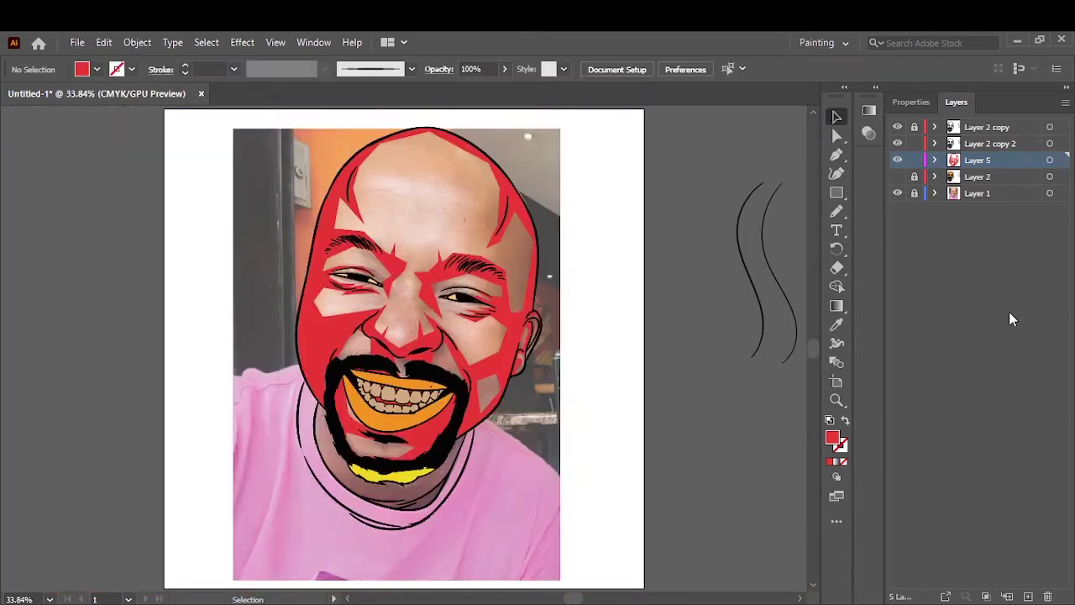
click(897, 177)
click(897, 193)
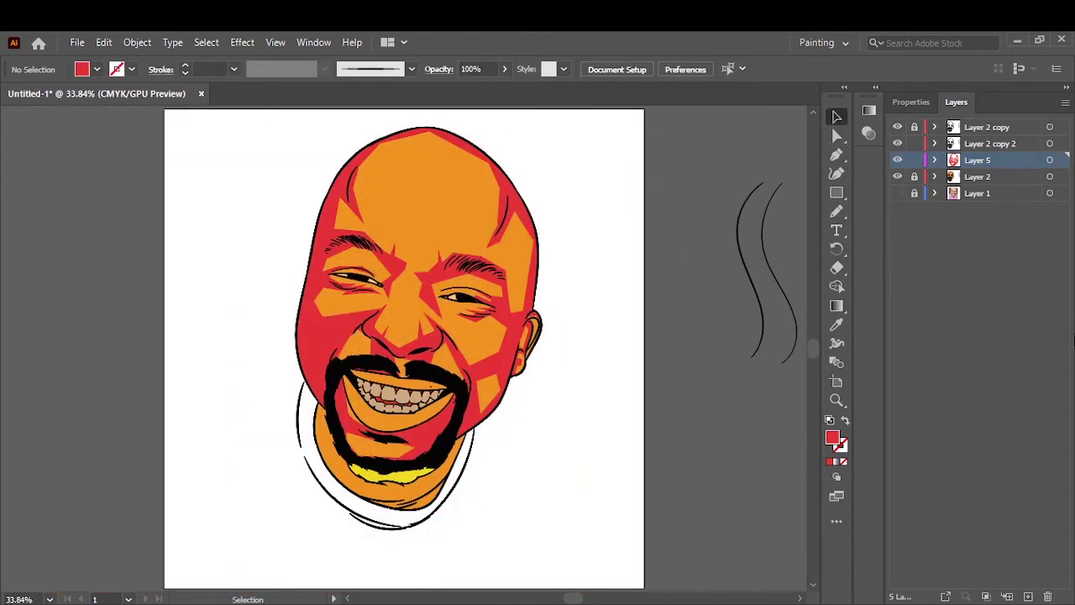
Add a new layer for the navy shadows with a dark navy fill.
click(897, 177)
click(897, 177)
key(ctrl+l)
click(97, 69)
click(135, 115)
Draw a navy shadow shape on the chin.
key(p)
scroll(422, 453, up, 5)
click(293, 476)
click(407, 415)
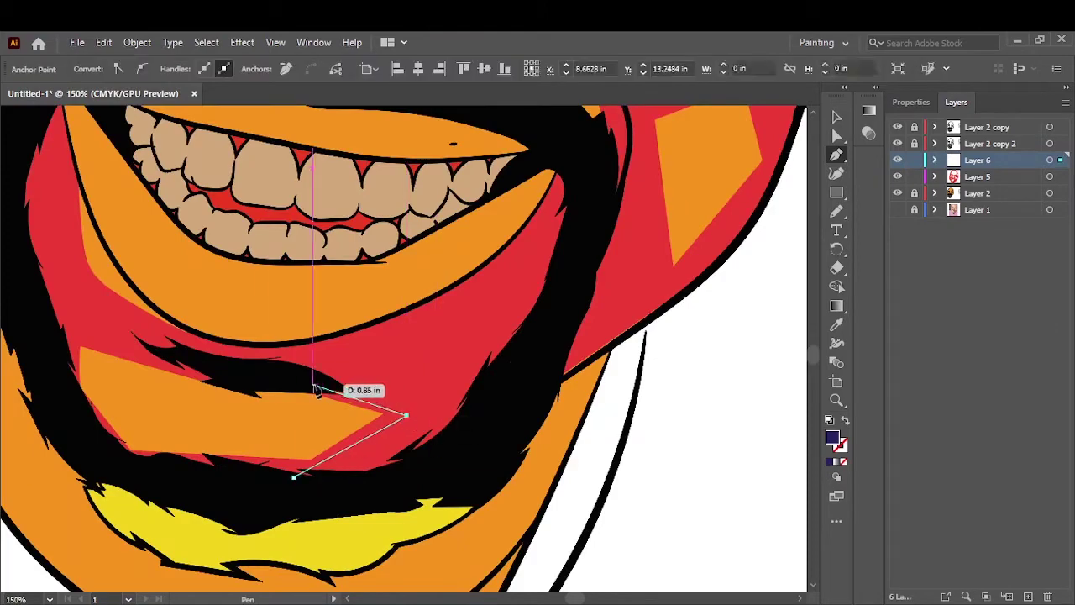
click(200, 369)
click(576, 149)
click(593, 228)
click(294, 476)
Reshape the navy chin shadow to enlarge it.
key(v)
scroll(694, 478, up, 3)
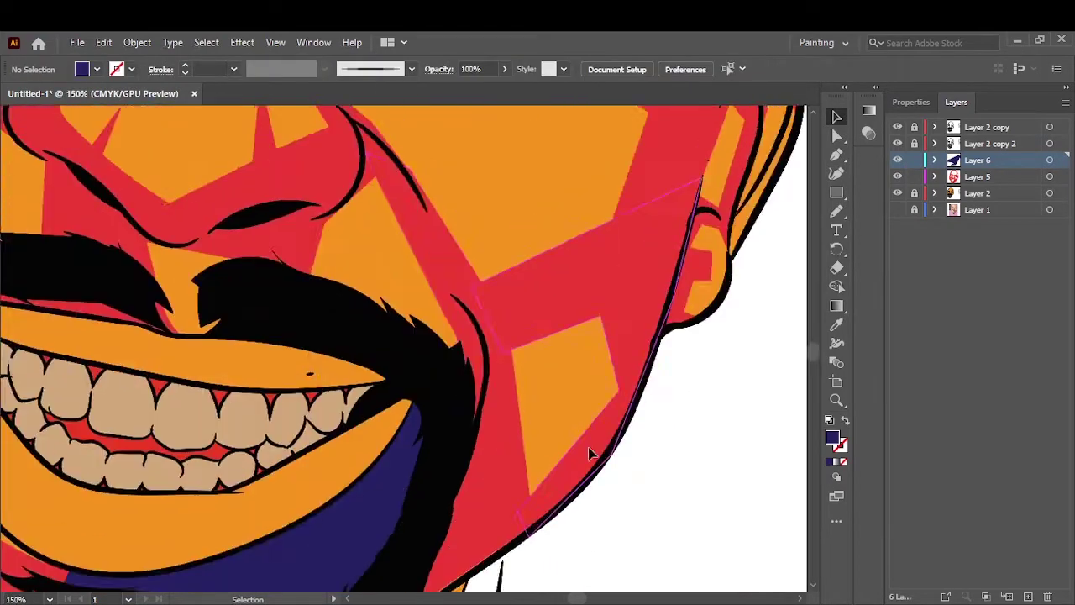
scroll(590, 435, left, 5)
mouse_move(591, 435)
mouse_down()
mouse_move(427, 377)
mouse_move(428, 144)
mouse_move(588, 428)
mouse_up()
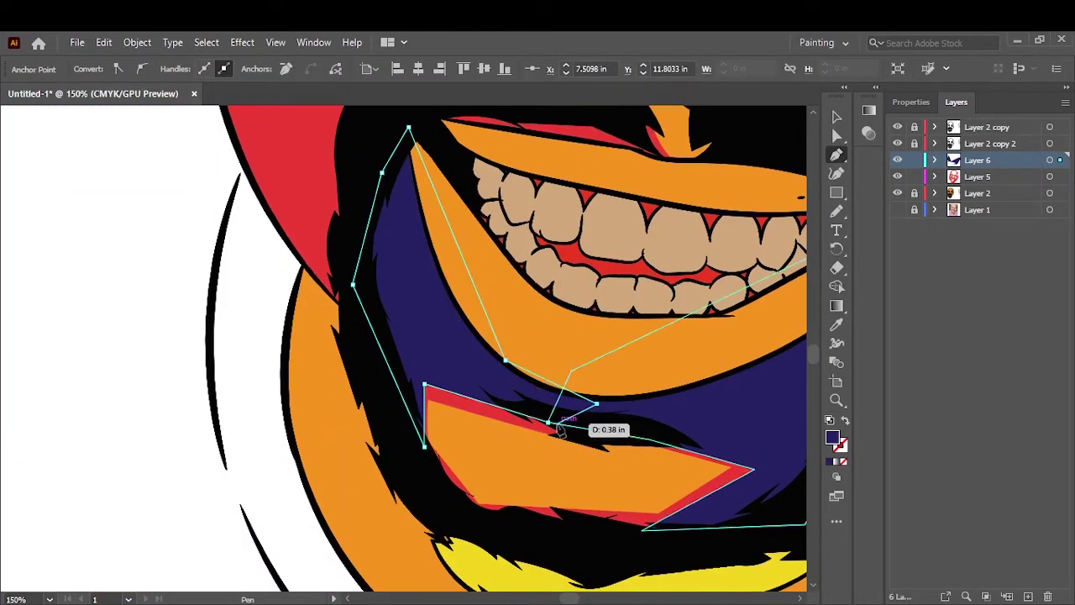
scroll(217, 406, down, 5)
scroll(217, 406, down, 3)
click(529, 473)
Draw a navy jaw shadow beside the moustache, curving along the jaw.
scroll(317, 382, up, 4)
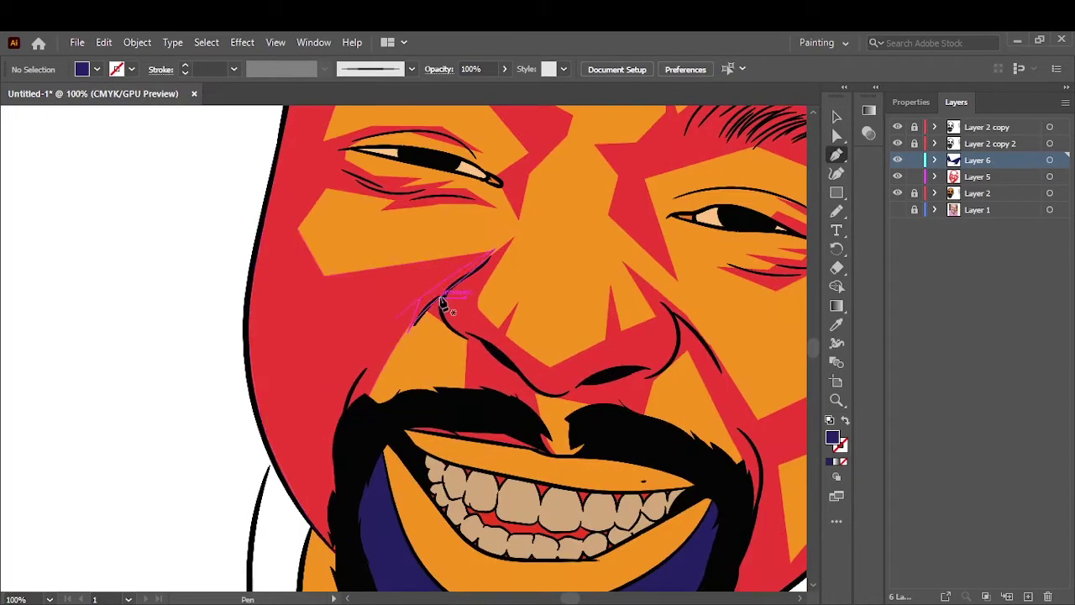
click(439, 299)
click(344, 357)
click(340, 453)
click(340, 559)
drag(269, 450, 253, 408)
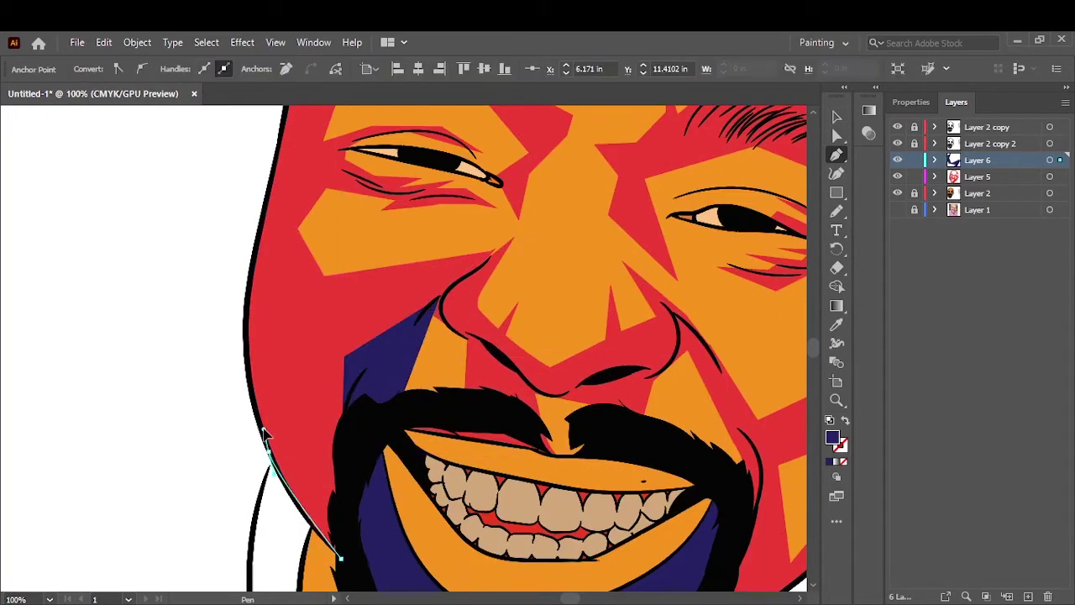
click(247, 341)
Extend a navy shadow across the cheek and review the whole portrait.
scroll(419, 404, up, 4)
click(297, 439)
click(320, 469)
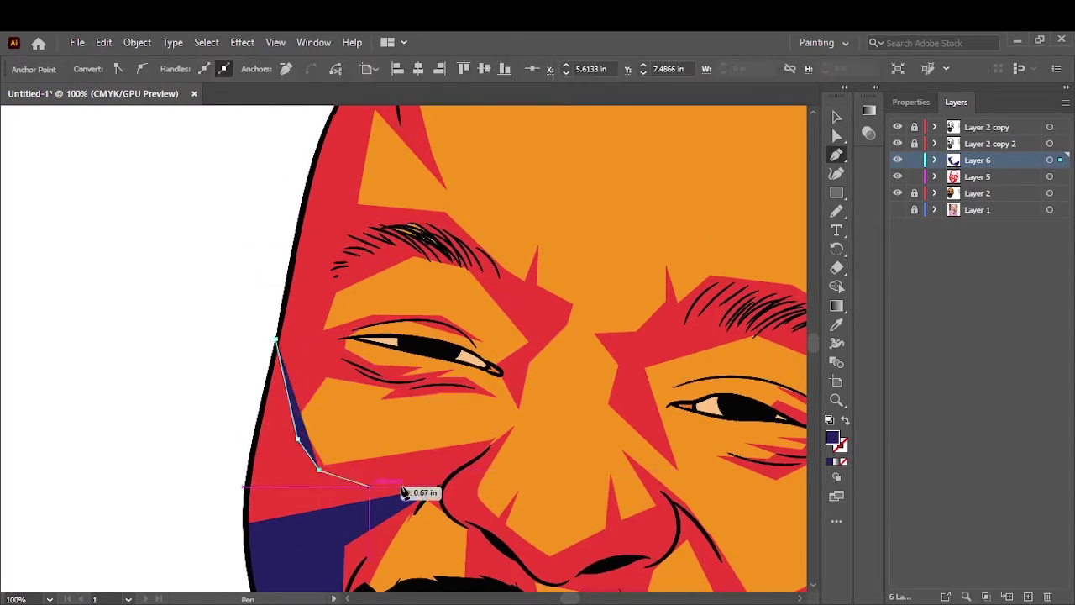
click(489, 447)
click(438, 487)
click(242, 523)
click(161, 340)
key(ctrl+0)
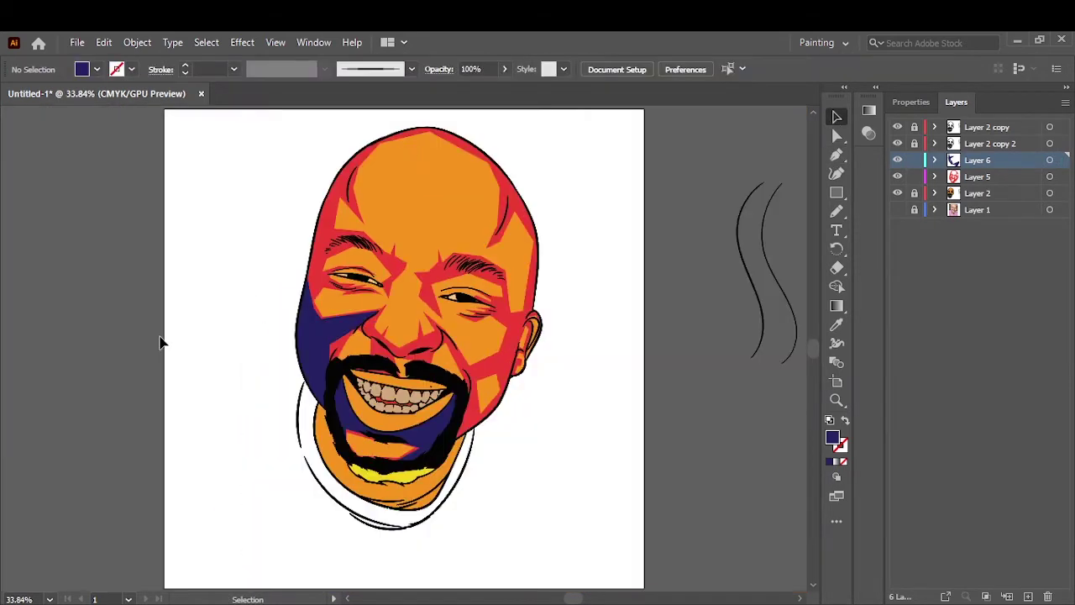
click(336, 336)
click(636, 196)
scroll(314, 264, up, 4)
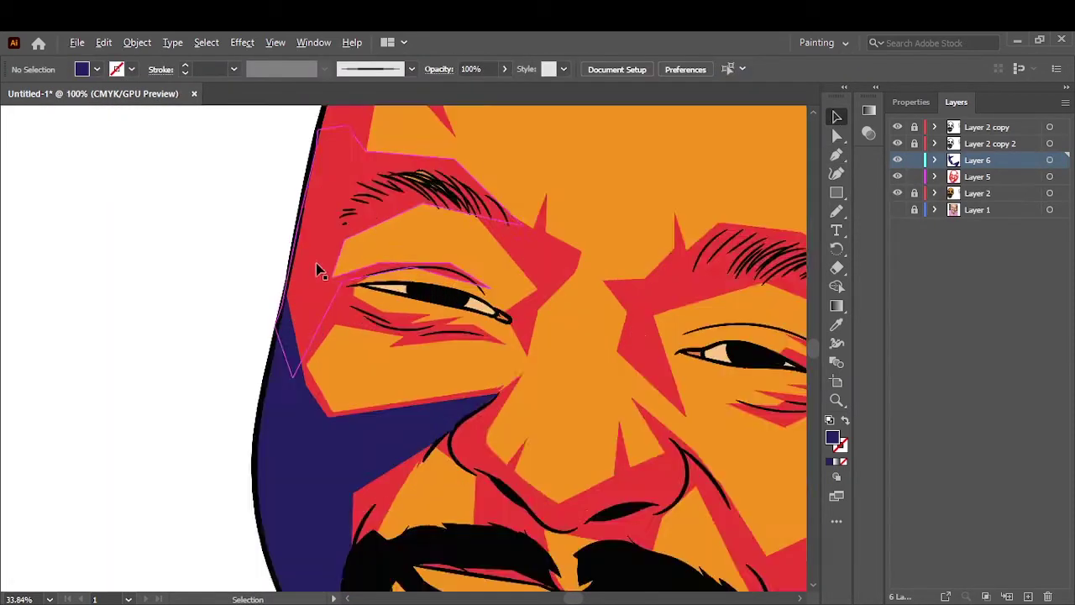
Draw a navy shadow along the lower eyelid beside the eye.
key(p)
click(280, 434)
click(338, 343)
click(443, 363)
click(523, 348)
click(456, 348)
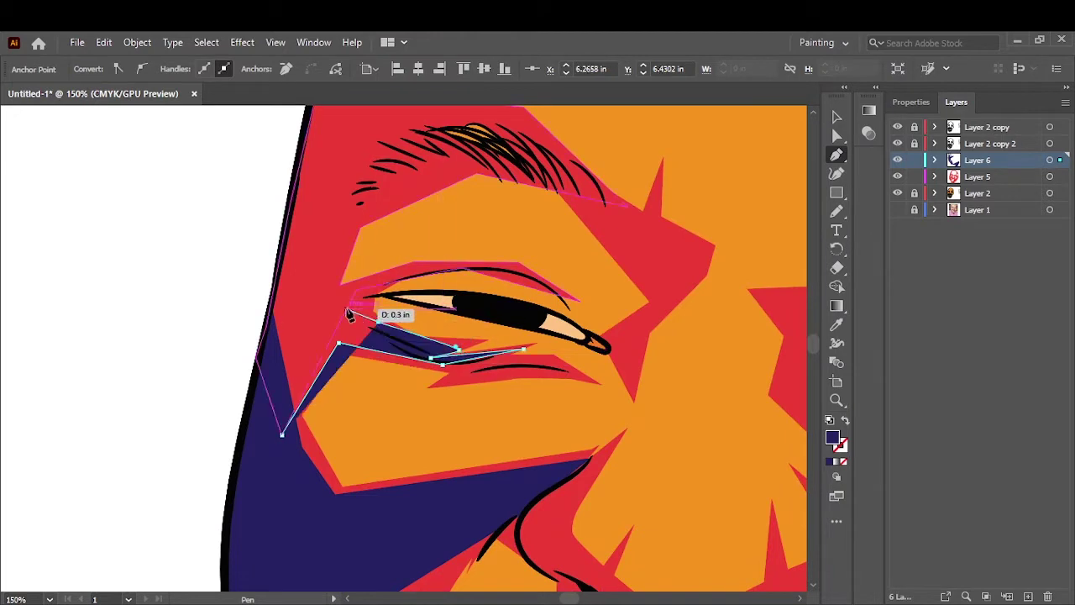
click(554, 285)
click(361, 303)
click(290, 252)
click(280, 434)
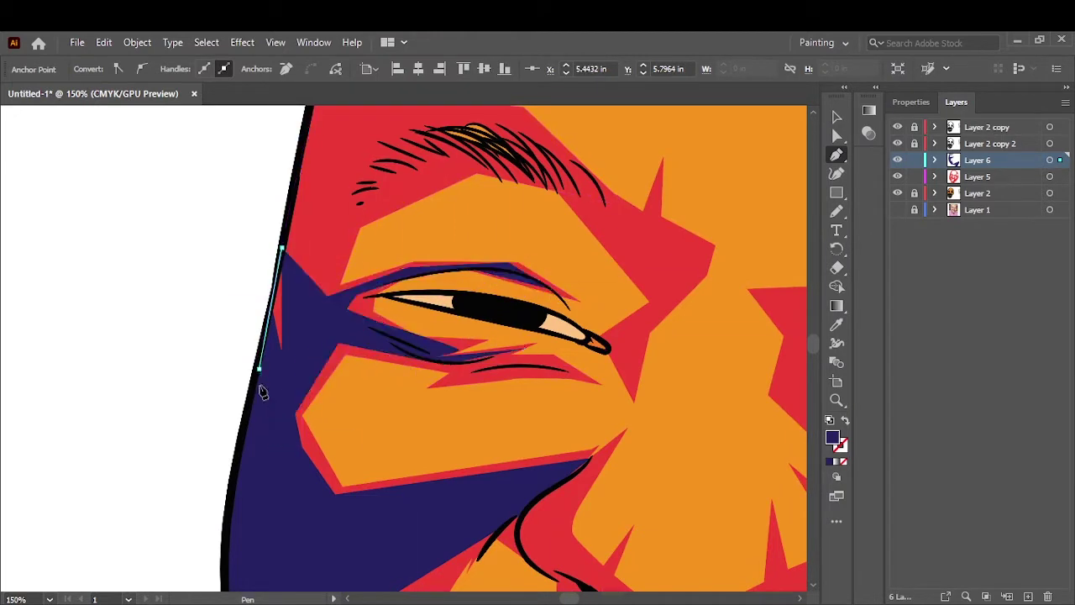
key(v)
click(202, 259)
Add a small navy zigzag under the eye.
click(548, 361)
click(442, 386)
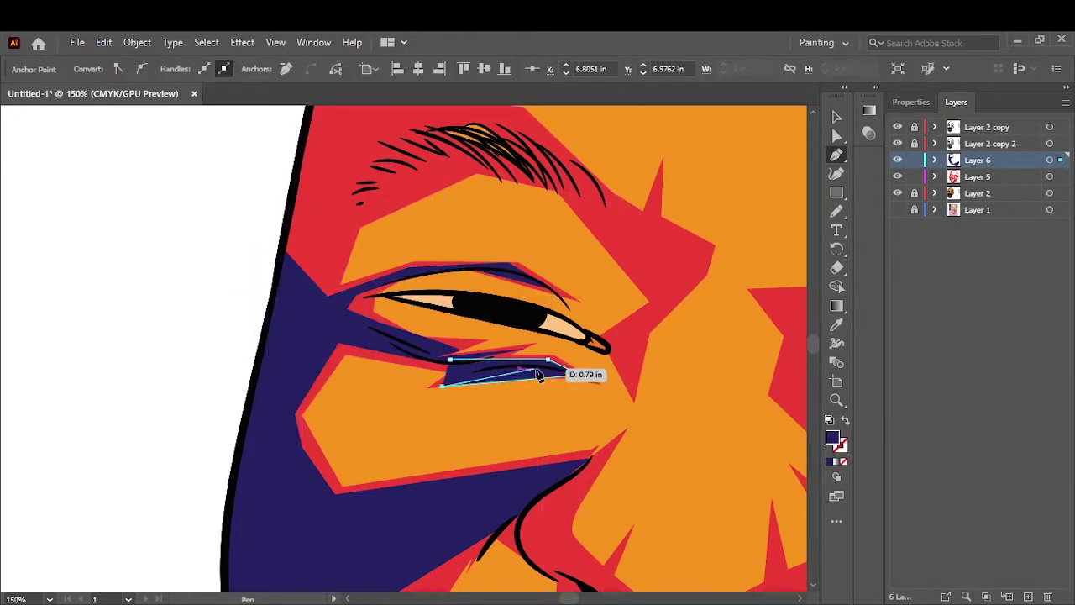
click(222, 298)
key(ctrl+0)
scroll(353, 168, up, 3)
scroll(353, 168, up, 3)
Trace a navy shadow from the temple along the brow to the nose bridge.
key(p)
click(254, 497)
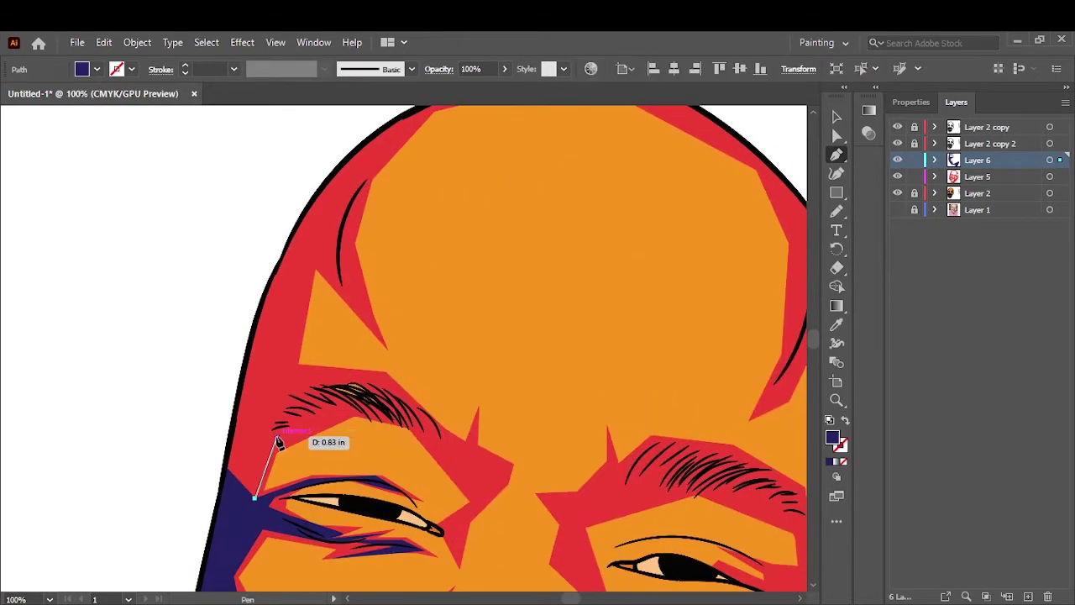
click(277, 436)
click(350, 410)
click(402, 418)
click(468, 489)
click(509, 464)
click(477, 420)
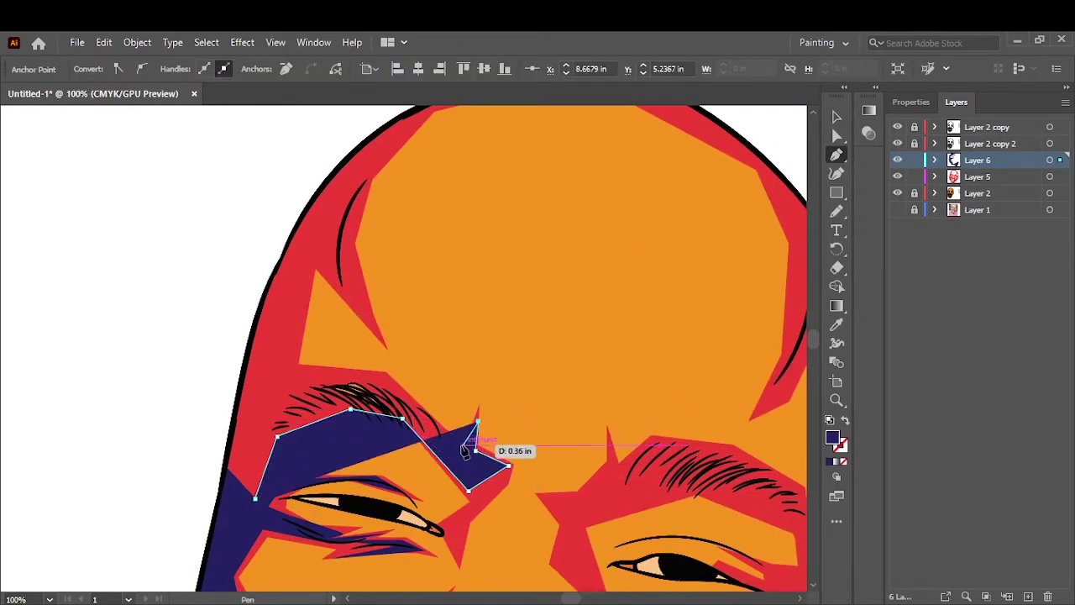
Carry the brow shadow up the forehead to the head outline and close it.
click(465, 445)
click(388, 382)
click(296, 370)
click(309, 265)
click(373, 324)
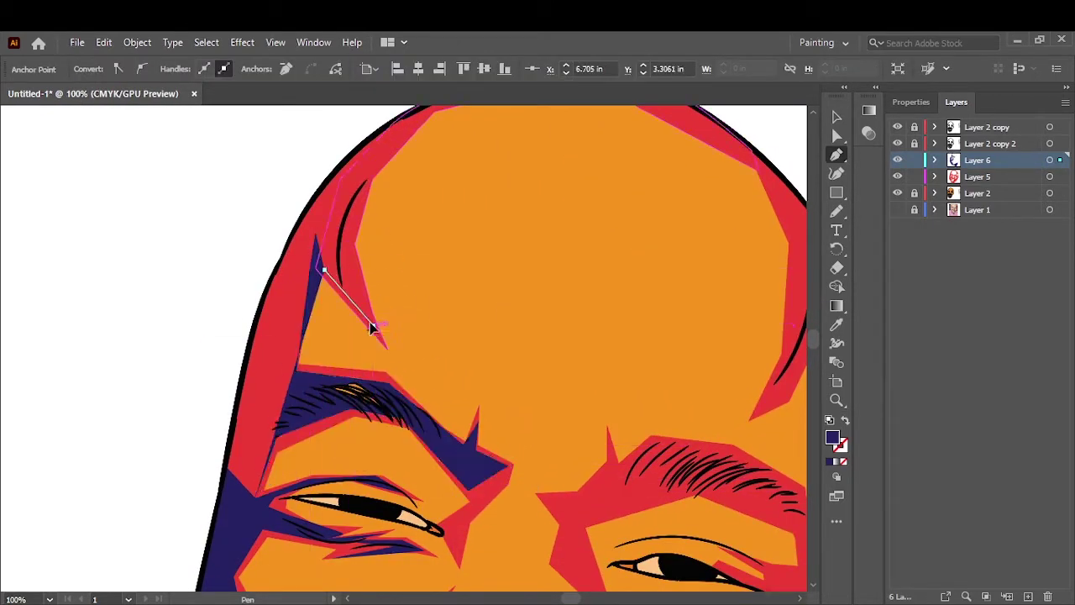
click(344, 242)
click(367, 181)
click(414, 111)
scroll(414, 118, up, 1)
click(315, 211)
click(263, 335)
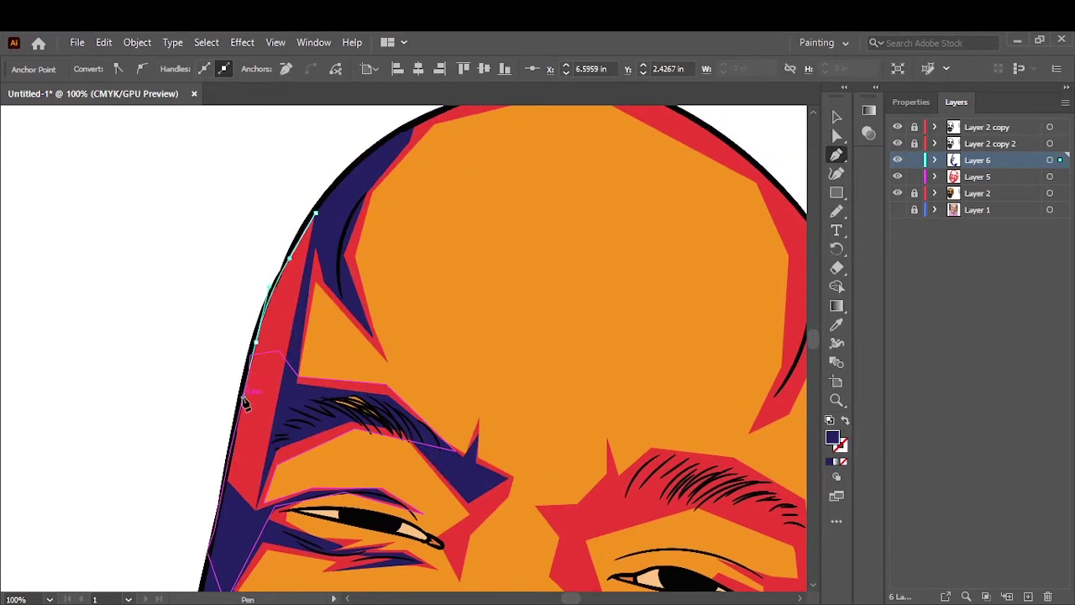
click(254, 509)
Zoom in on the head's edge, then back out to the whole portrait.
key(v)
click(149, 263)
key(ctrl+equal)
key(ctrl+equal)
key(ctrl+equal)
key(n)
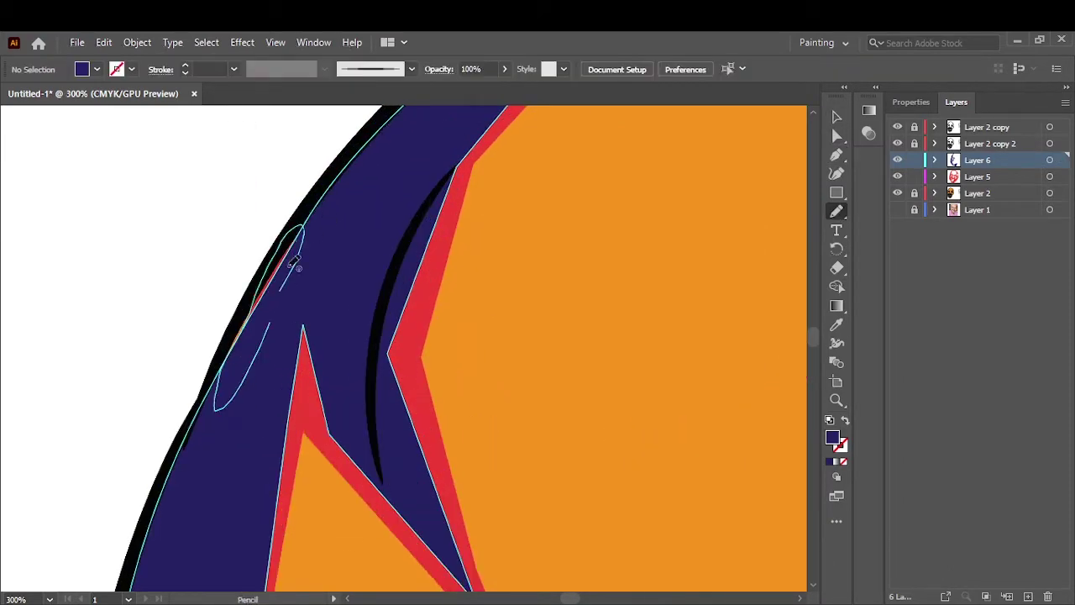
key(ctrl+minus)
key(ctrl+minus)
key(ctrl+minus)
key(ctrl+minus)
key(ctrl+minus)
key(ctrl+minus)
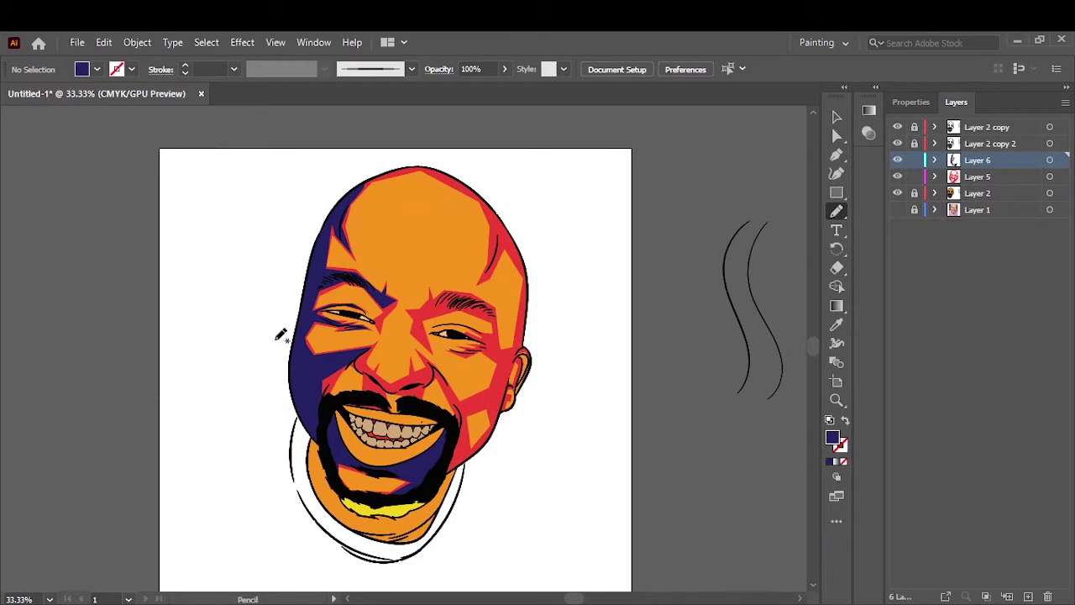
Make the navy shadow layer (Layer 6) active again.
scroll(415, 477, up, 3)
scroll(470, 353, up, 5)
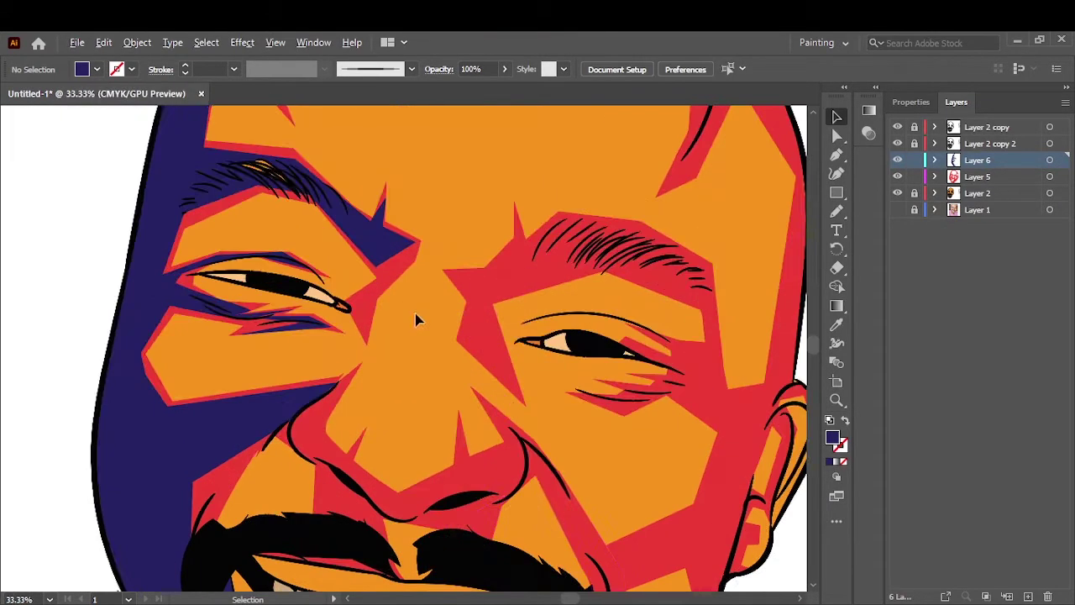
click(351, 305)
scroll(471, 353, down, 3)
key(v)
click(974, 176)
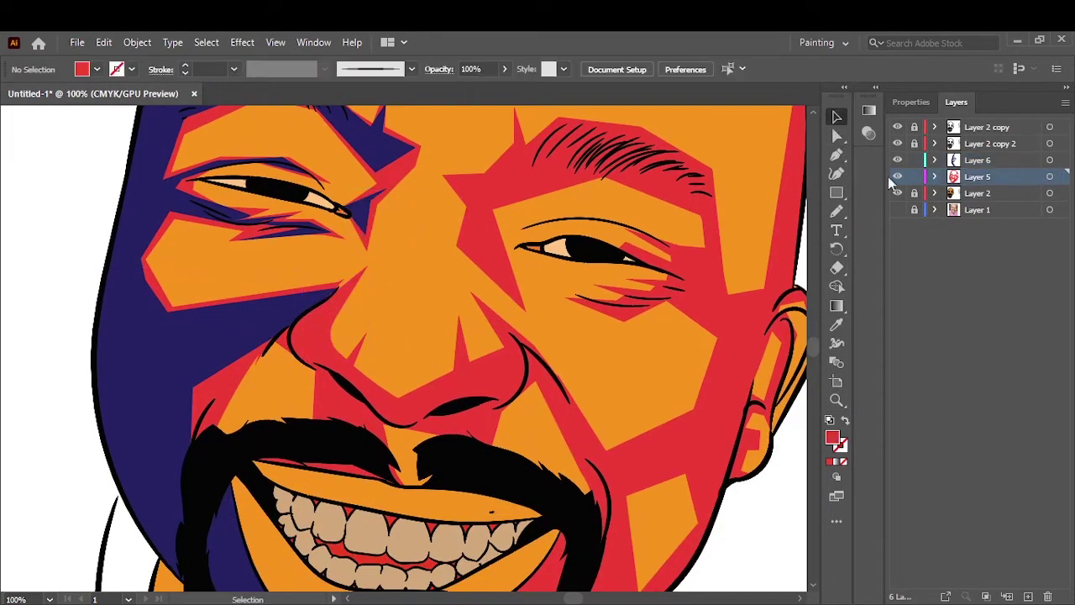
click(974, 160)
scroll(329, 336, up, 2)
Draw a navy shadow along the side and bottom of the nose.
key(p)
click(317, 257)
click(391, 214)
click(309, 340)
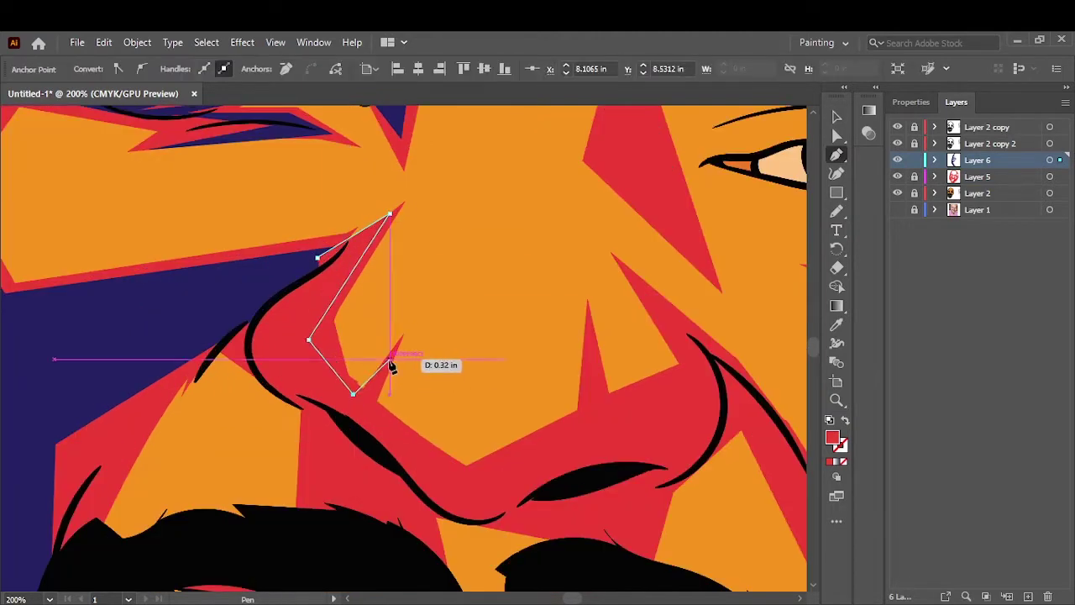
drag(457, 474, 571, 475)
drag(446, 513, 493, 522)
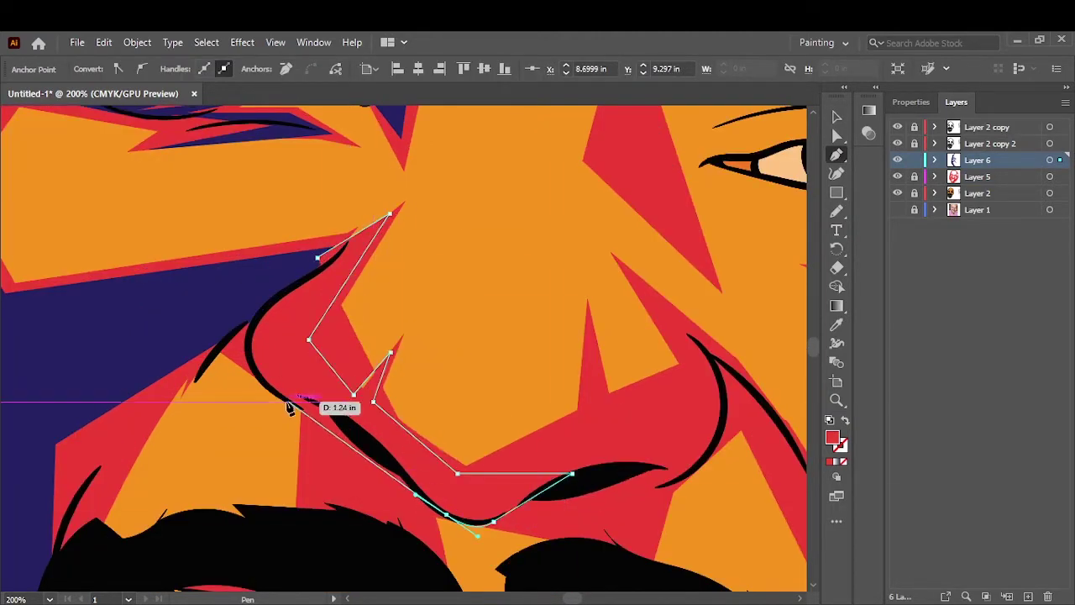
click(270, 386)
click(391, 215)
Draw a navy shadow above the moustache, then add a new layer with darker purple fill.
scroll(479, 300, down, 3)
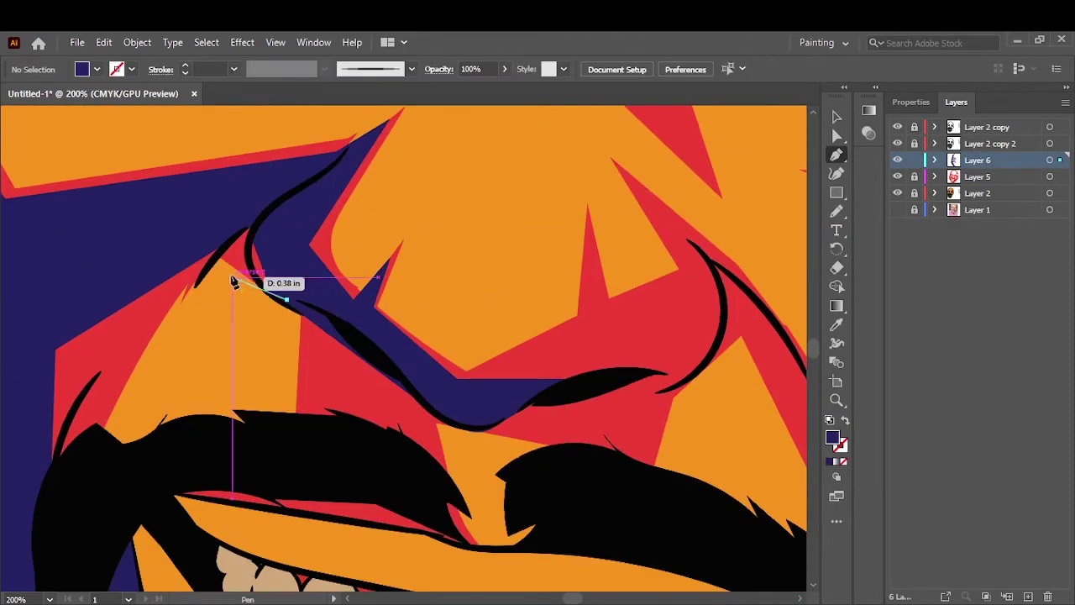
click(303, 311)
click(156, 496)
click(456, 566)
click(448, 403)
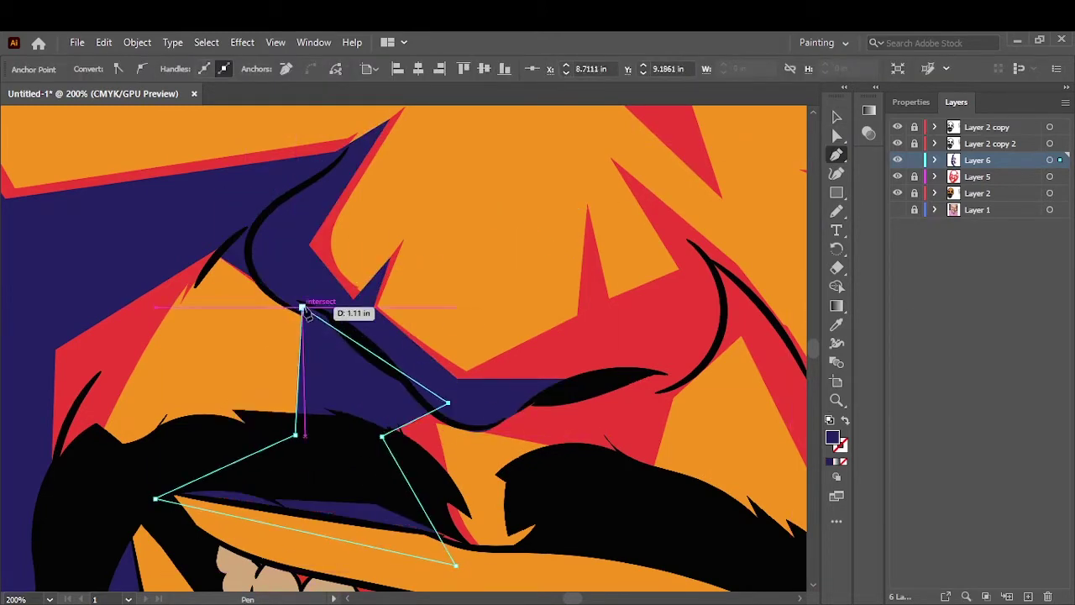
click(304, 311)
click(96, 69)
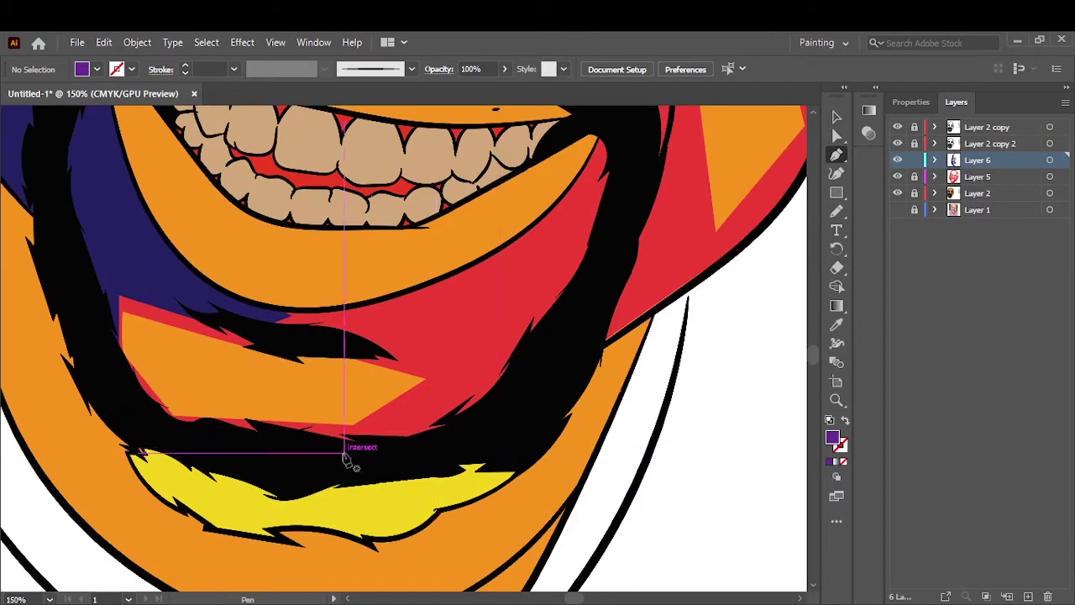
click(1029, 595)
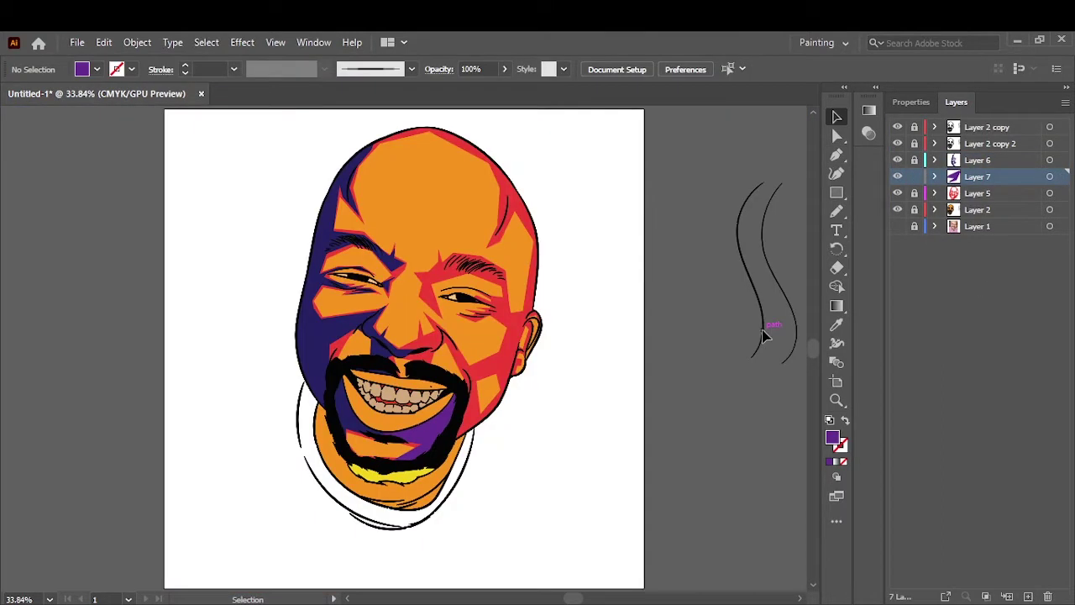
double_click(833, 438)
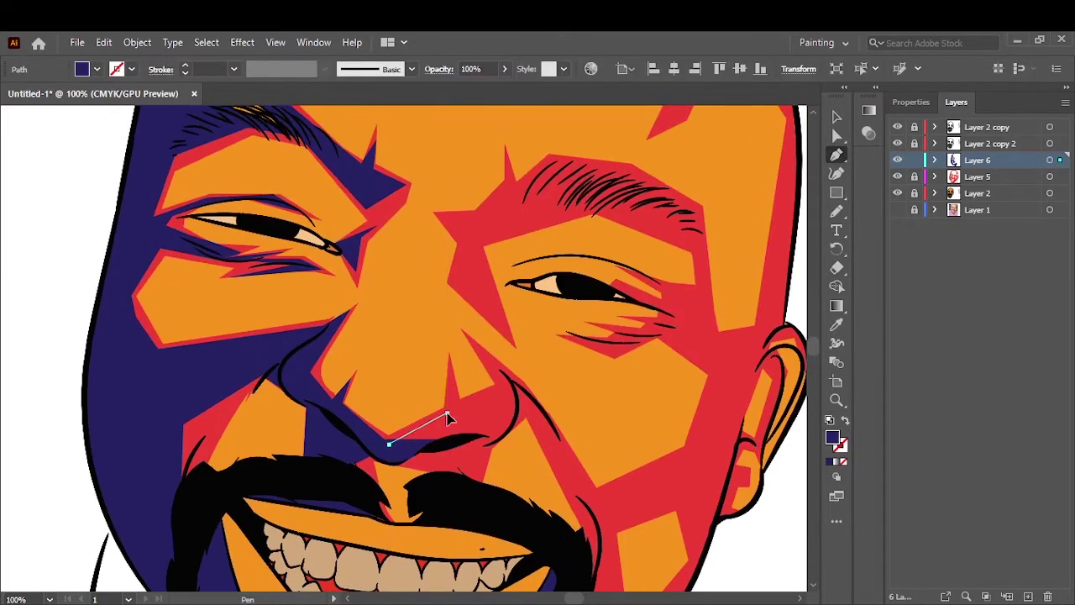
Draw a closed navy shadow facet under the nose.
click(452, 387)
click(470, 342)
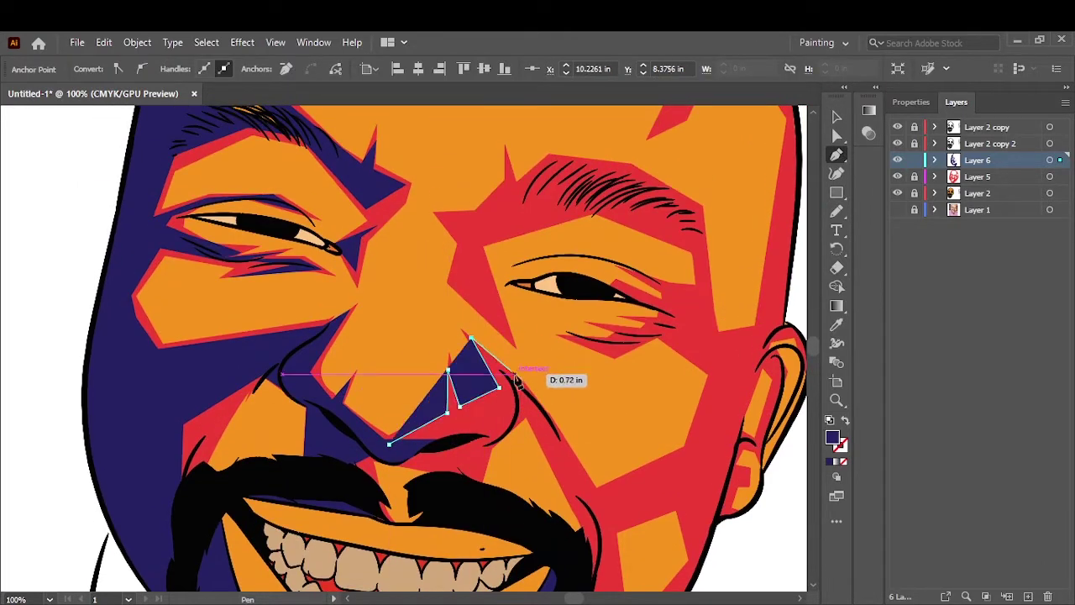
click(491, 444)
Draw a navy shadow shape along the right jaw outline.
click(415, 451)
click(453, 468)
click(455, 487)
click(491, 495)
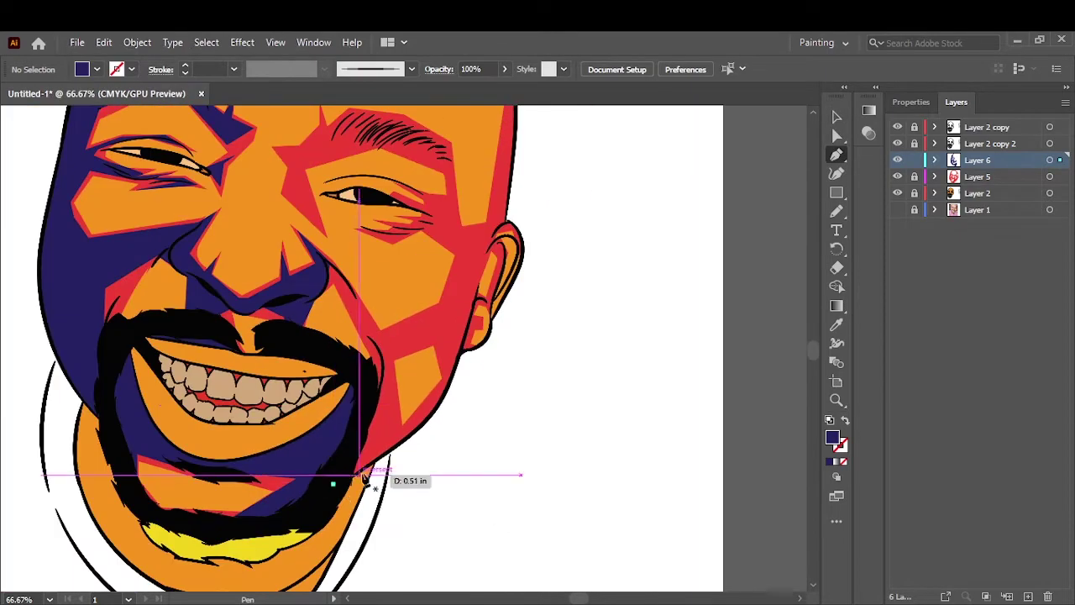
scroll(363, 477, up, 3)
click(323, 497)
click(437, 417)
click(513, 339)
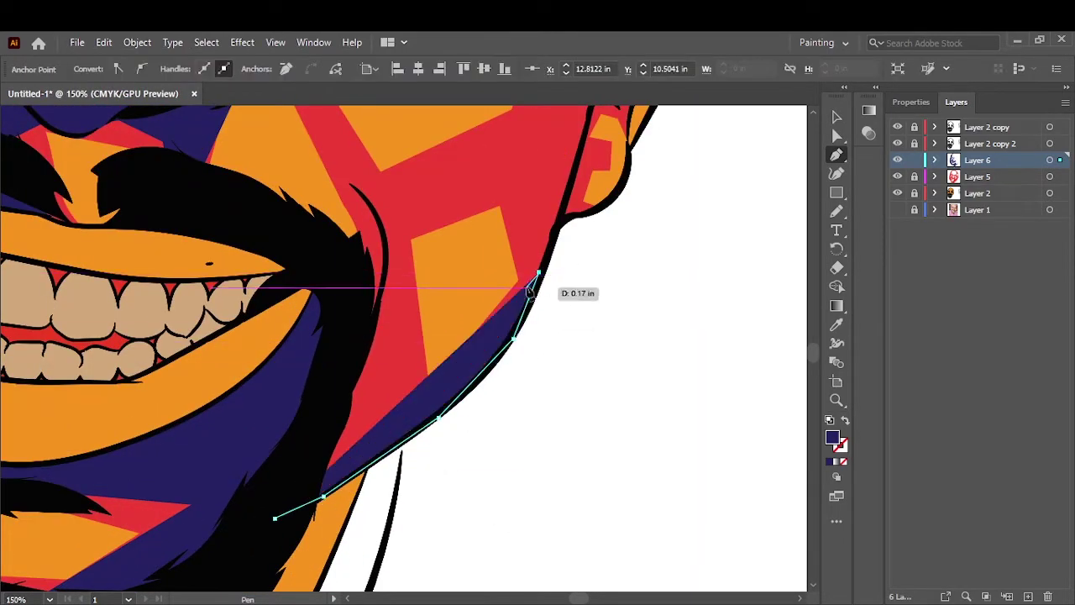
click(539, 273)
click(402, 399)
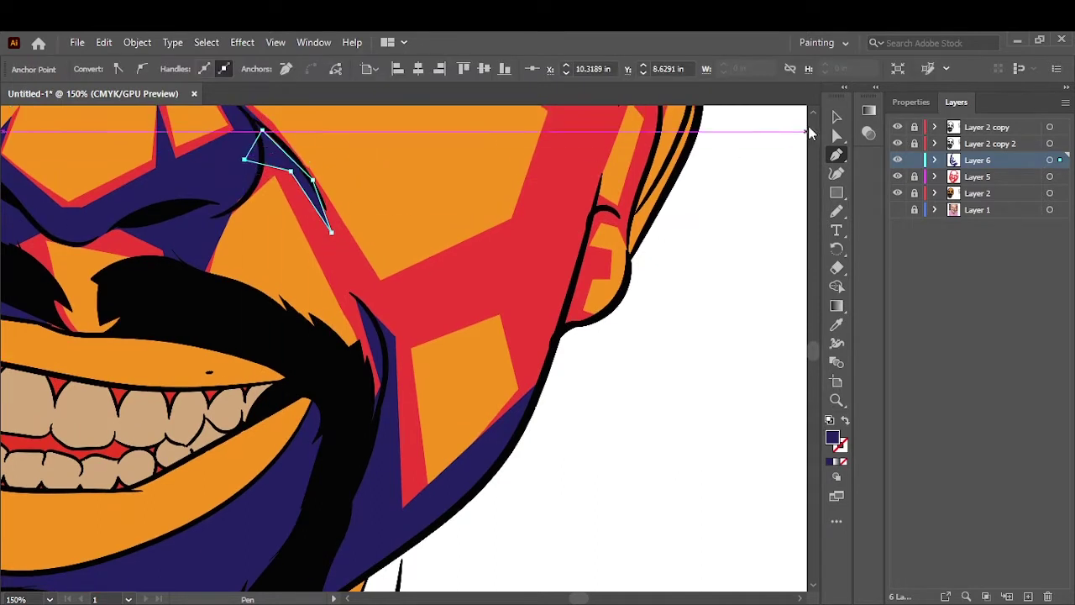
Add a navy bar-shaped facet across the cheek.
click(355, 295)
click(395, 316)
click(527, 267)
click(534, 313)
click(354, 296)
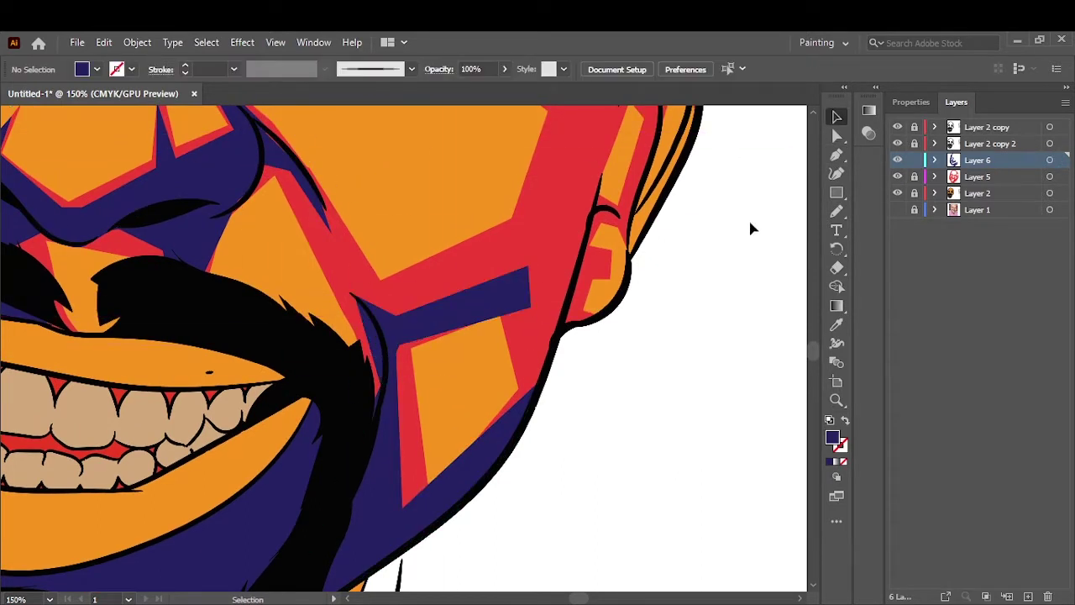
Draw a navy shadow facet beside the ear, then fit the artboard in view.
click(524, 519)
click(500, 423)
click(474, 356)
click(543, 318)
click(563, 237)
click(617, 243)
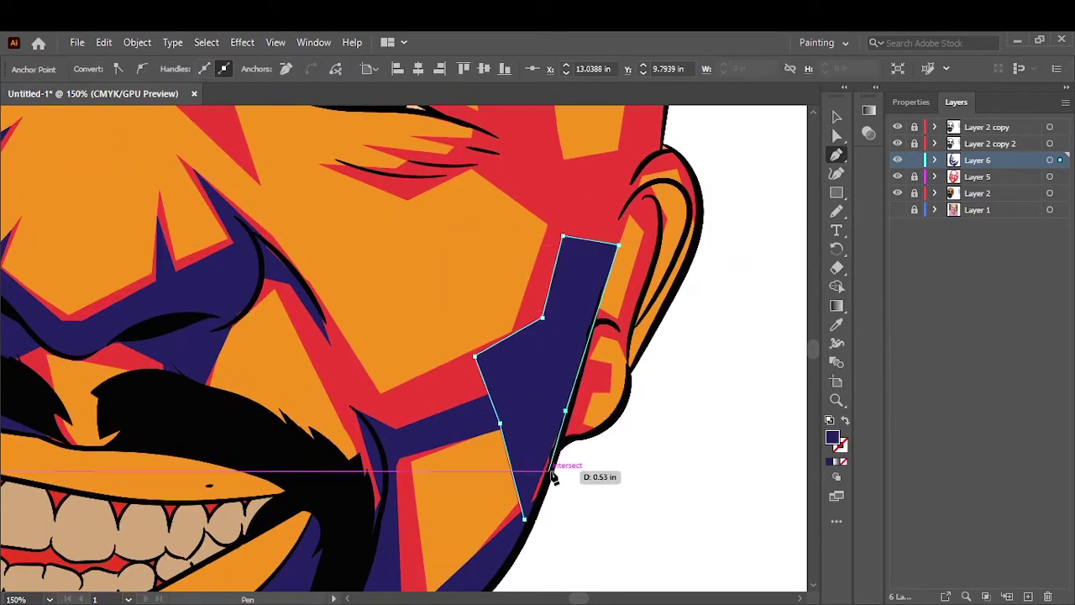
click(836, 117)
click(764, 242)
key(ctrl+0)
scroll(565, 249, up, 5)
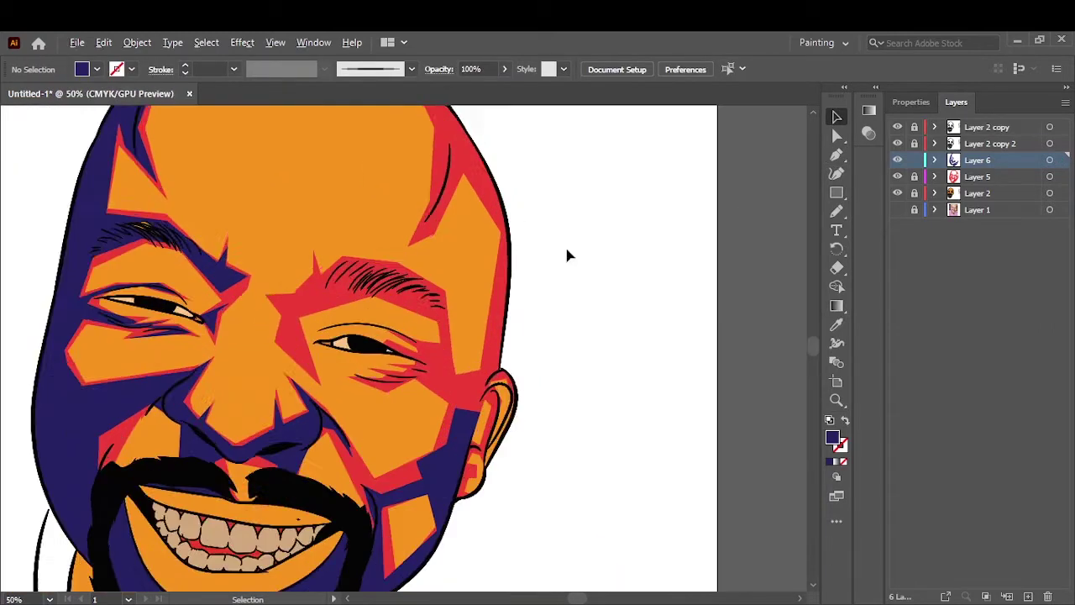
Trace a navy shadow over the right eyebrow, running down beside the nose.
key(p)
click(356, 437)
click(307, 387)
click(318, 348)
click(299, 326)
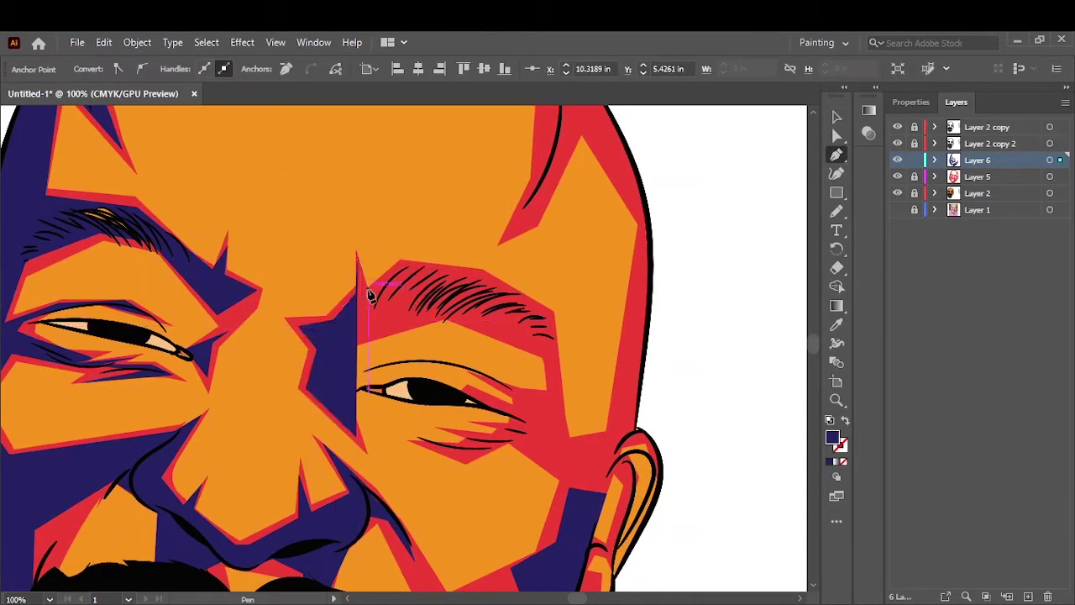
click(358, 263)
click(398, 263)
click(467, 277)
click(539, 317)
click(555, 361)
click(430, 309)
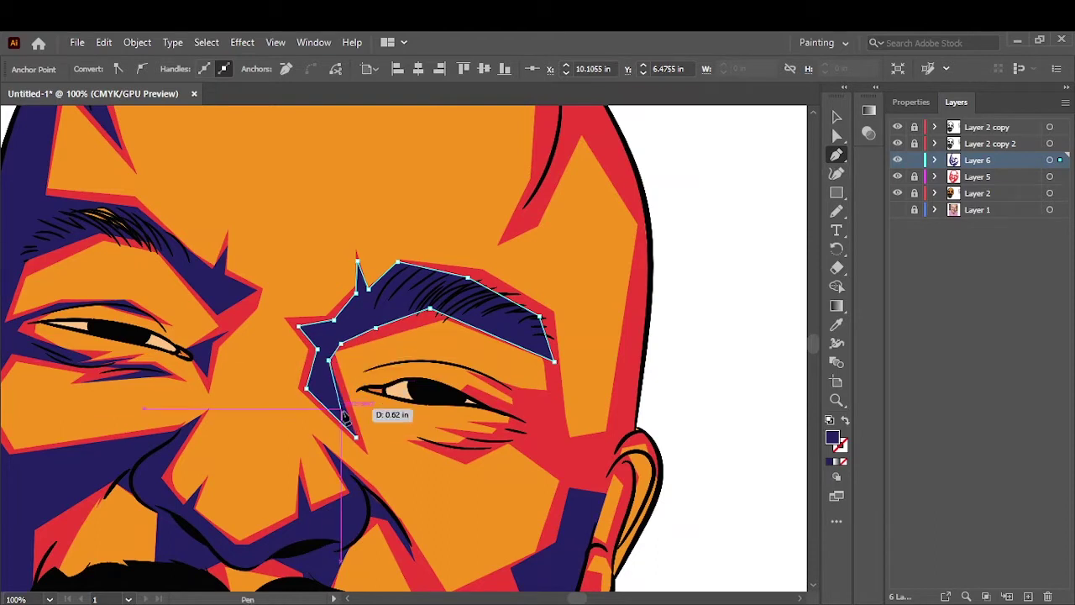
click(771, 323)
Draw a navy shadow under the right eye covering its wrinkles.
key(p)
click(568, 487)
click(512, 441)
click(437, 449)
click(466, 456)
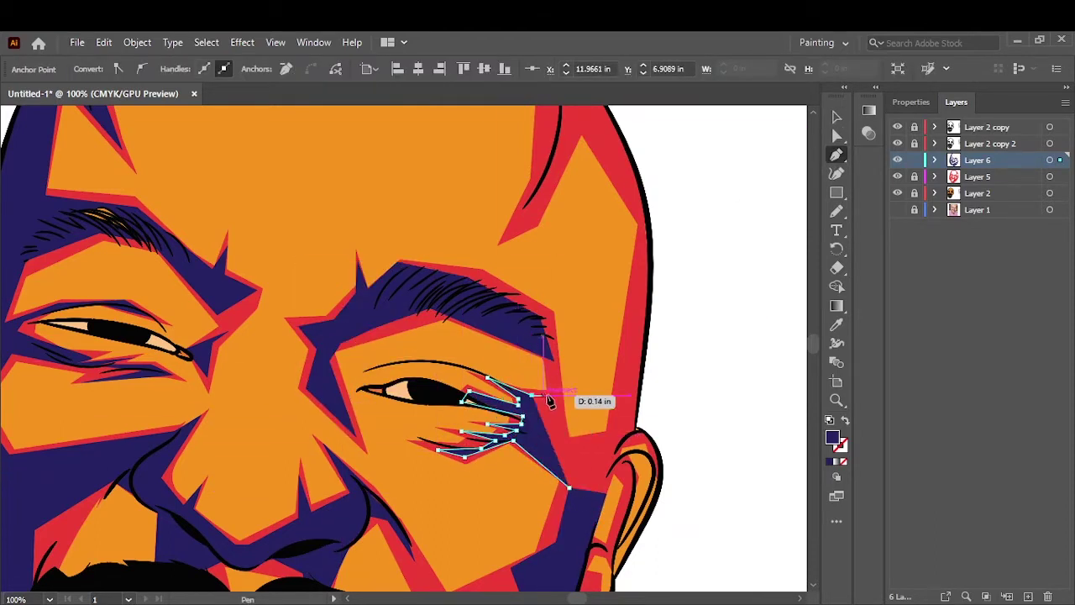
click(553, 392)
click(548, 354)
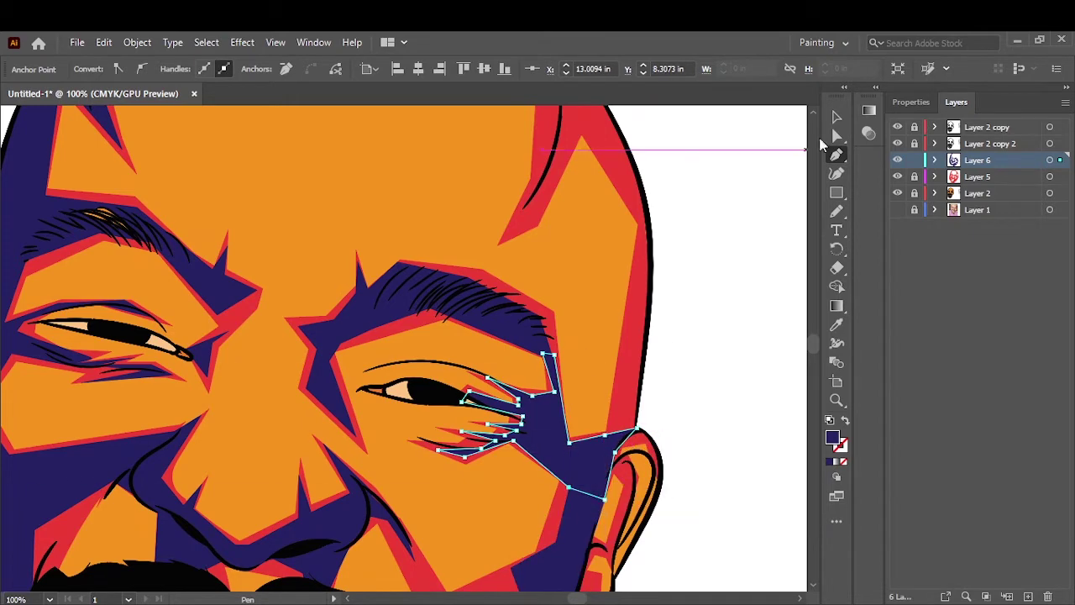
key(v)
key(ctrl+shift+a)
key(ctrl+0)
scroll(542, 335, up, 5)
Draw a navy shadow from the earlobe up the inner edge of the right ear.
key(p)
click(314, 444)
click(346, 437)
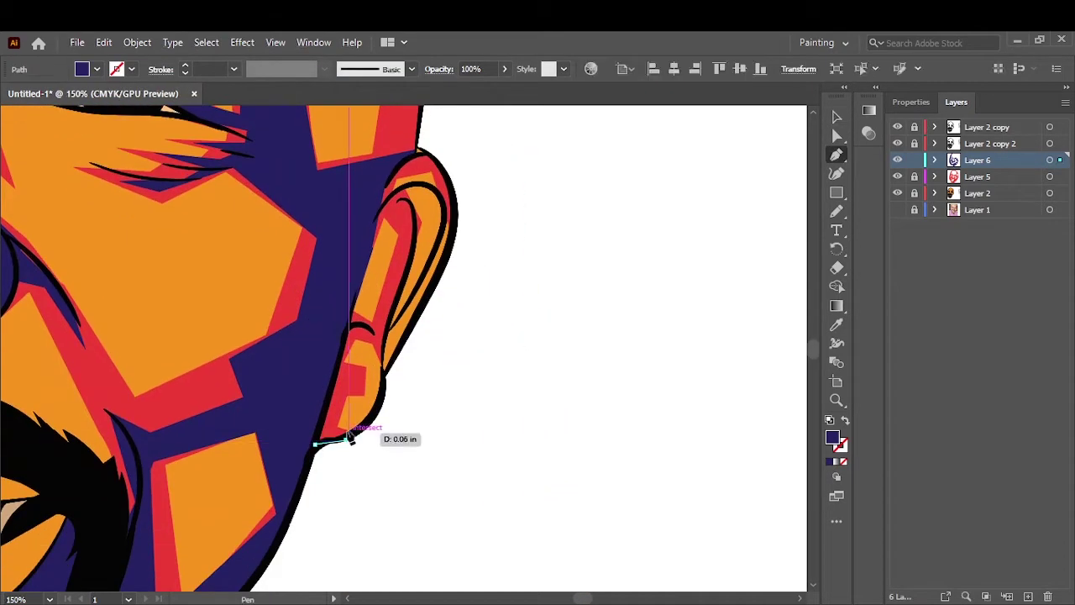
click(349, 392)
click(387, 301)
click(406, 188)
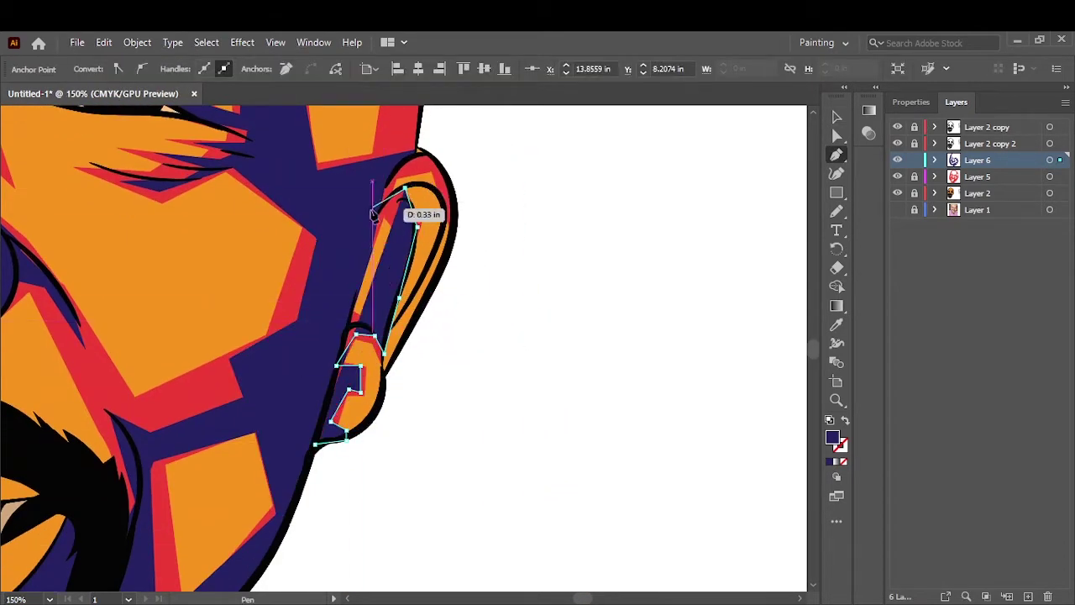
key(ctrl+shift+a)
scroll(747, 125, up, 5)
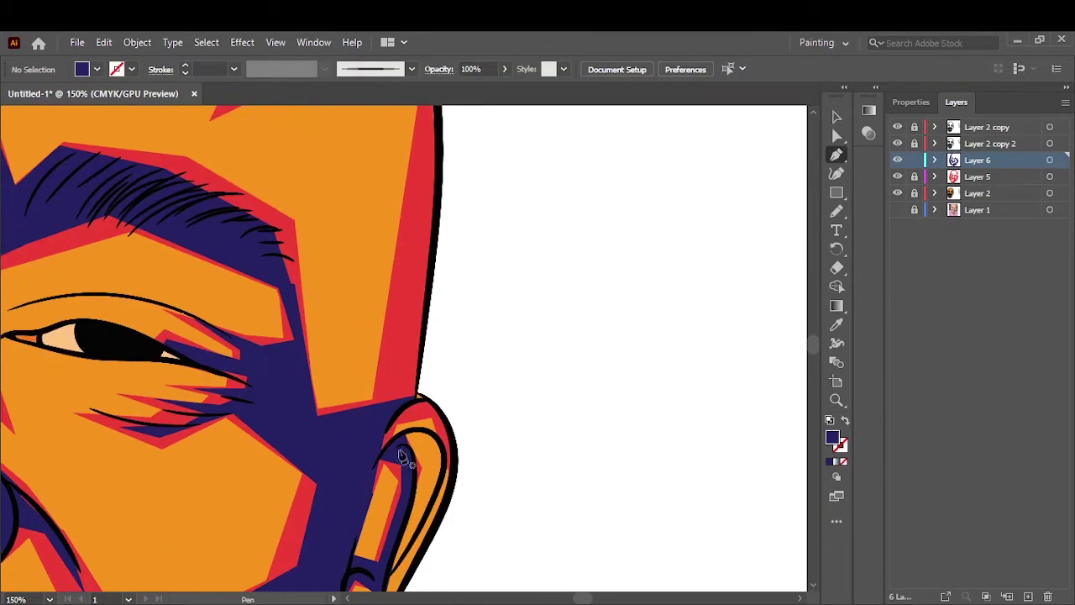
Add a navy shadow shape down the right temple.
click(401, 426)
click(420, 413)
key(v)
scroll(575, 341, up, 3)
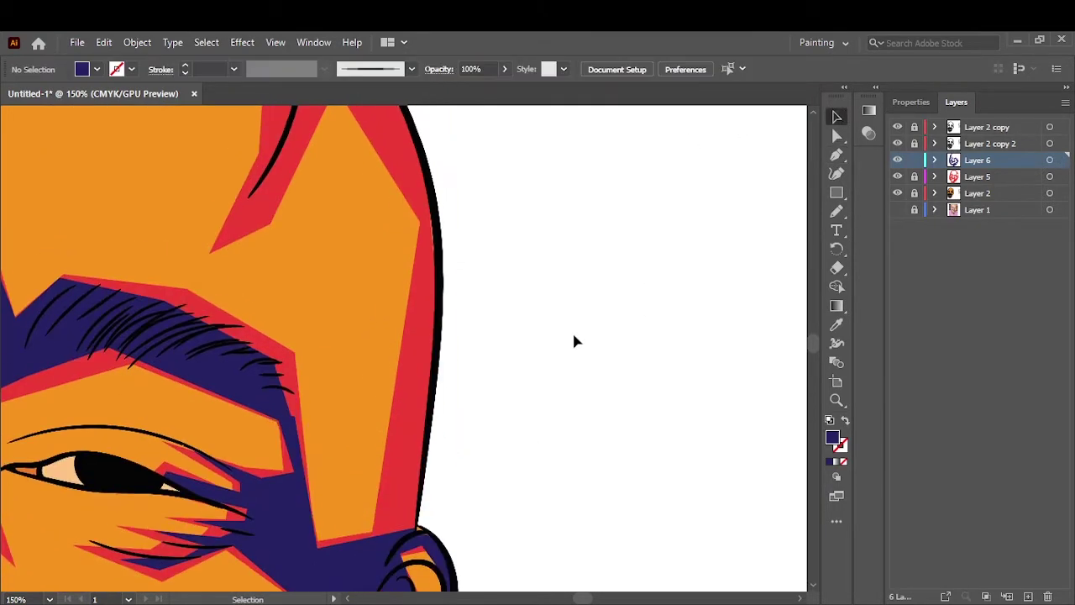
click(429, 210)
click(419, 530)
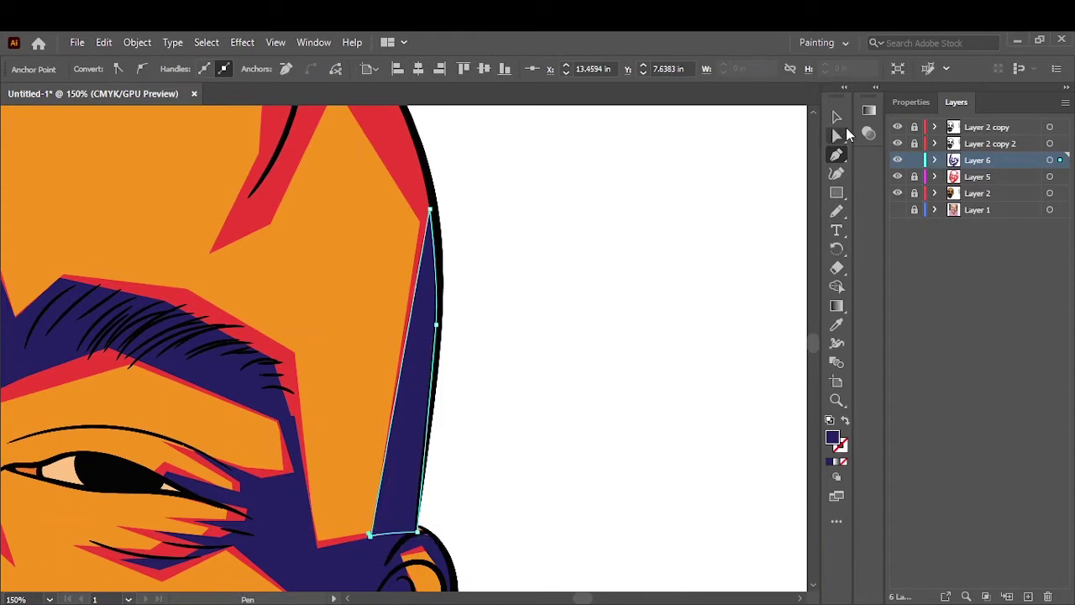
ctrl+click(789, 279)
scroll(790, 280, up, 5)
Outline a navy facet near the top of the head.
click(262, 460)
click(336, 319)
click(433, 480)
click(430, 420)
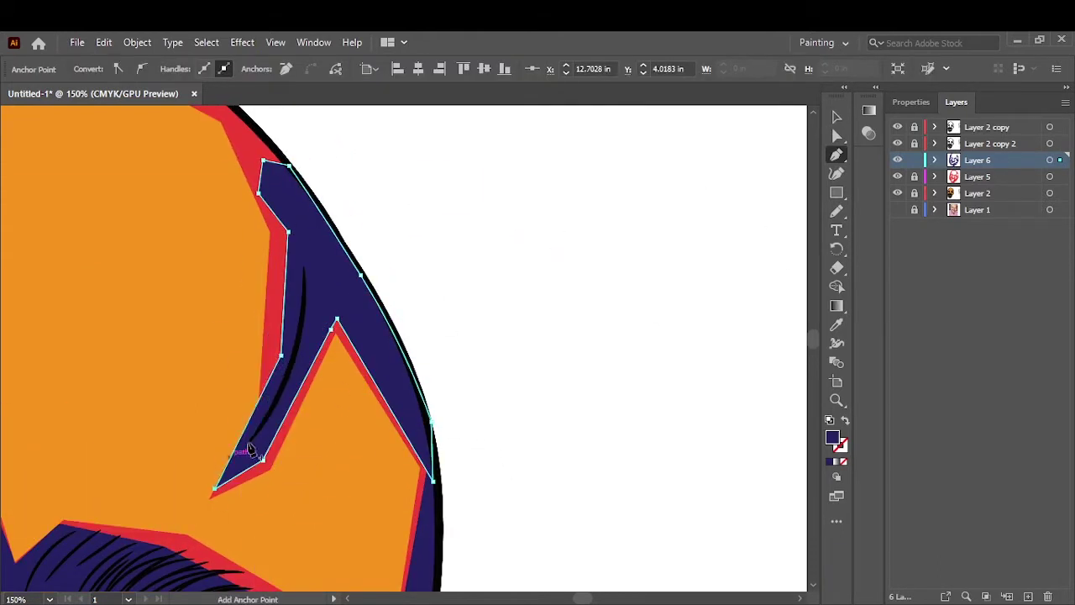
Draw a navy shadow along the crown outline.
key(p)
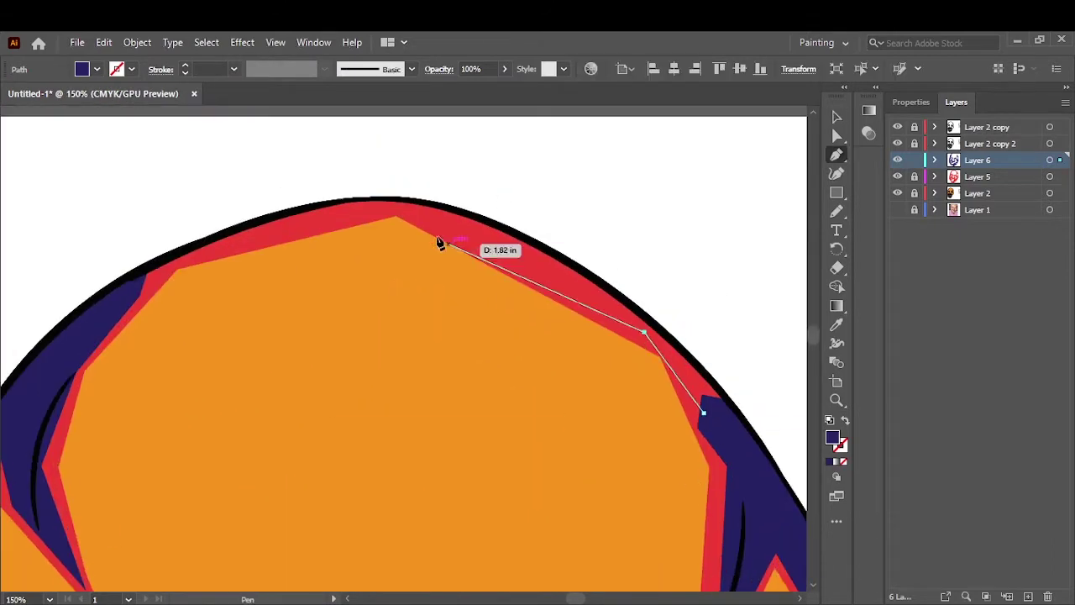
click(393, 201)
click(618, 288)
click(731, 416)
click(393, 202)
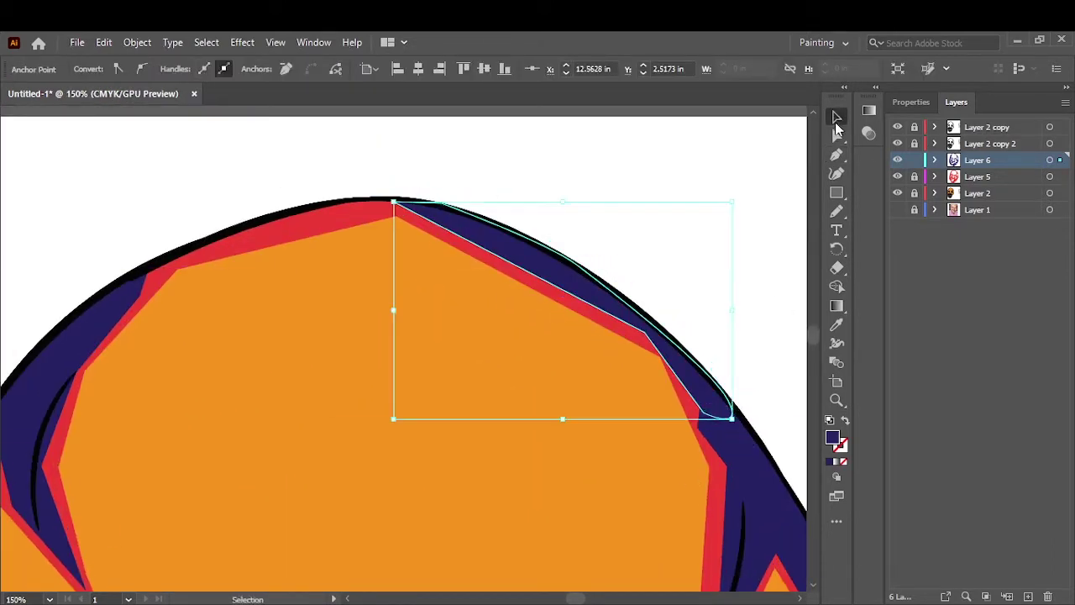
ctrl+click(168, 285)
Add a navy shadow along the top-left head outline and fit the artboard.
click(330, 202)
click(162, 262)
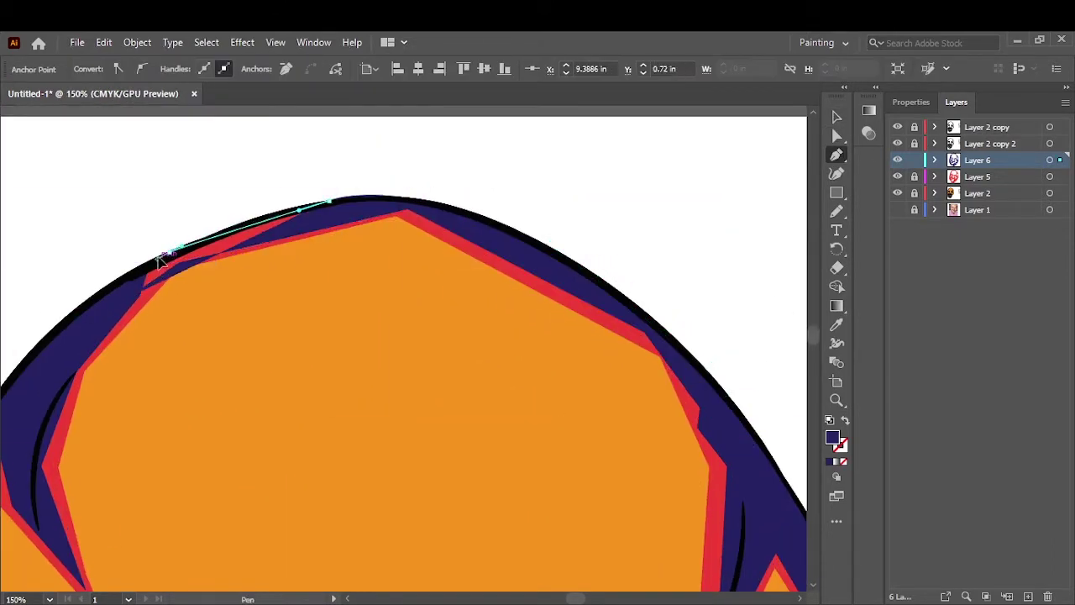
click(133, 303)
ctrl+click(636, 243)
key(ctrl+0)
Add a new layer for the yellow facets and set the fill to yellow.
click(977, 193)
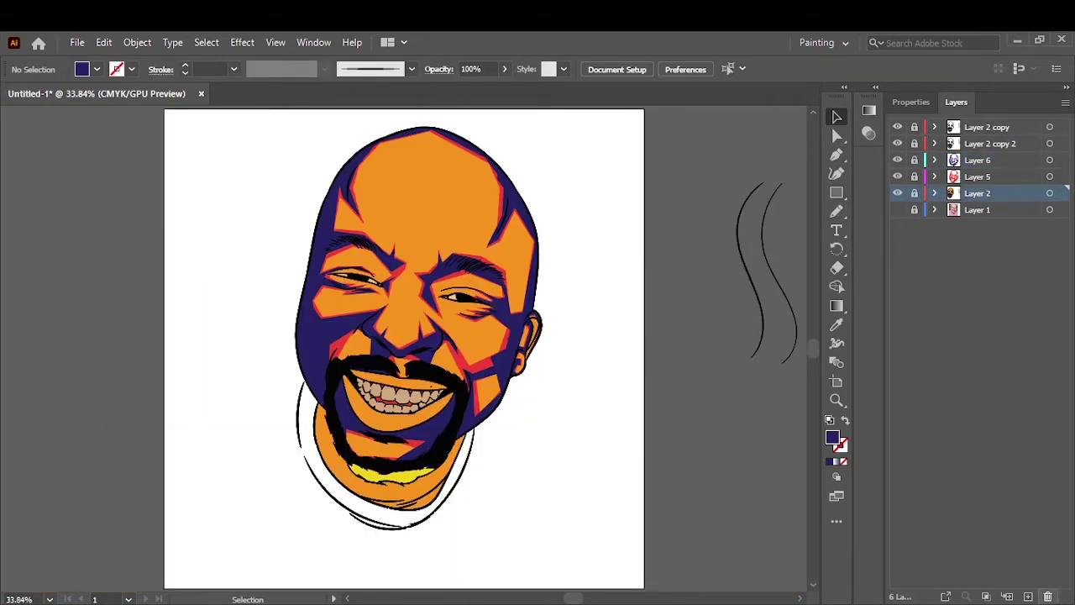
click(1028, 596)
click(97, 69)
Show the reference photo and draw a yellow highlight above the left eyebrow.
key(p)
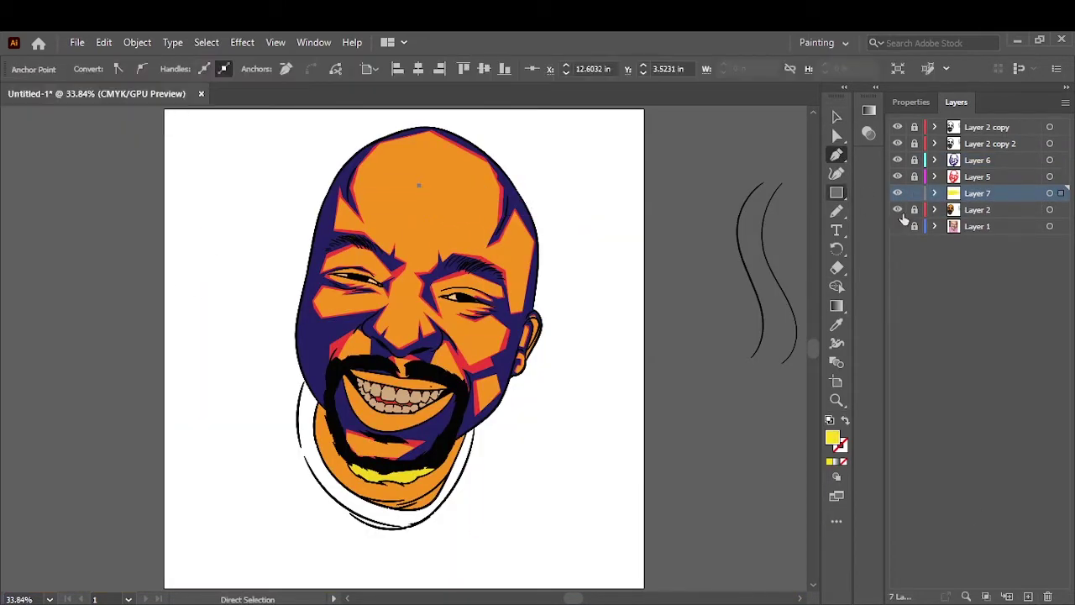
click(897, 226)
key(ctrl+plus)
click(252, 278)
click(293, 355)
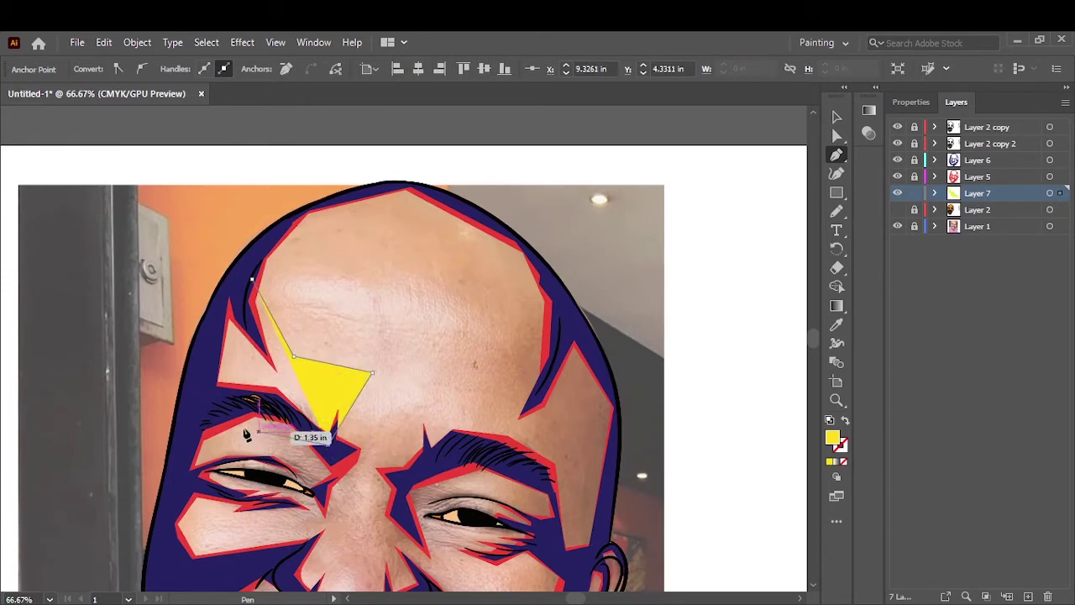
click(262, 397)
click(198, 405)
Draw a yellow band across the forehead and along the top of the head.
click(340, 233)
click(263, 298)
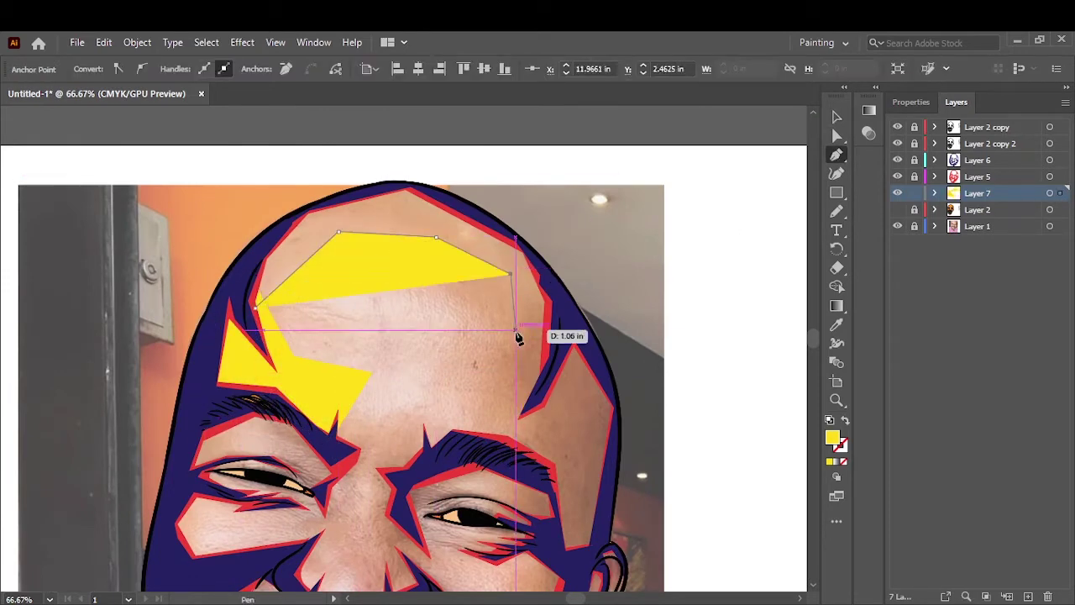
click(515, 336)
click(527, 412)
click(512, 247)
click(435, 239)
click(435, 194)
click(397, 182)
click(302, 212)
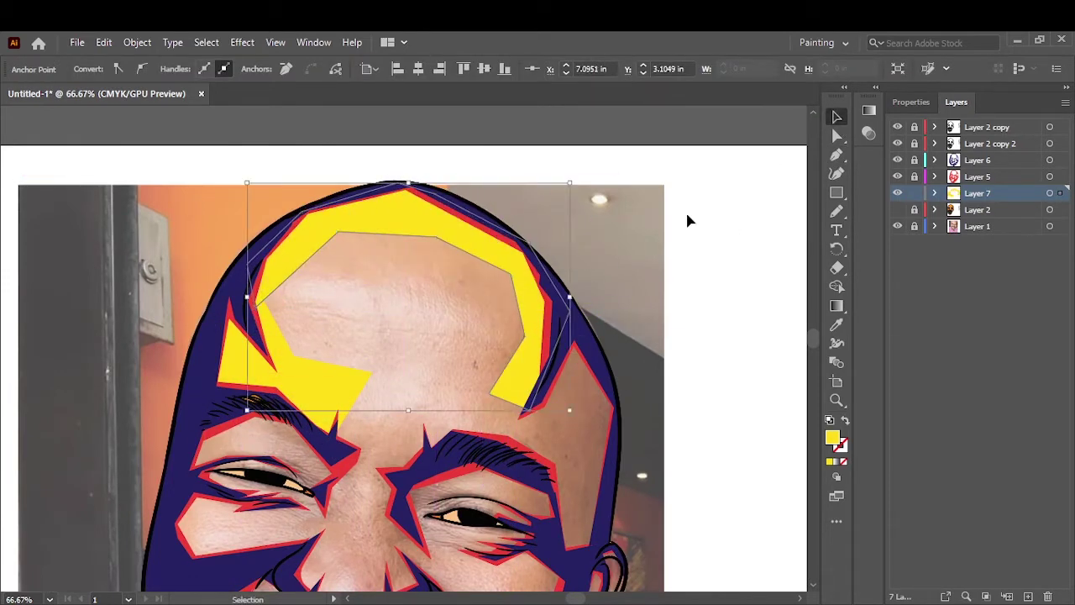
Add a yellow highlight over the right eyebrow extending up the right temple.
key(p)
click(534, 303)
click(448, 344)
click(456, 406)
click(544, 431)
click(560, 522)
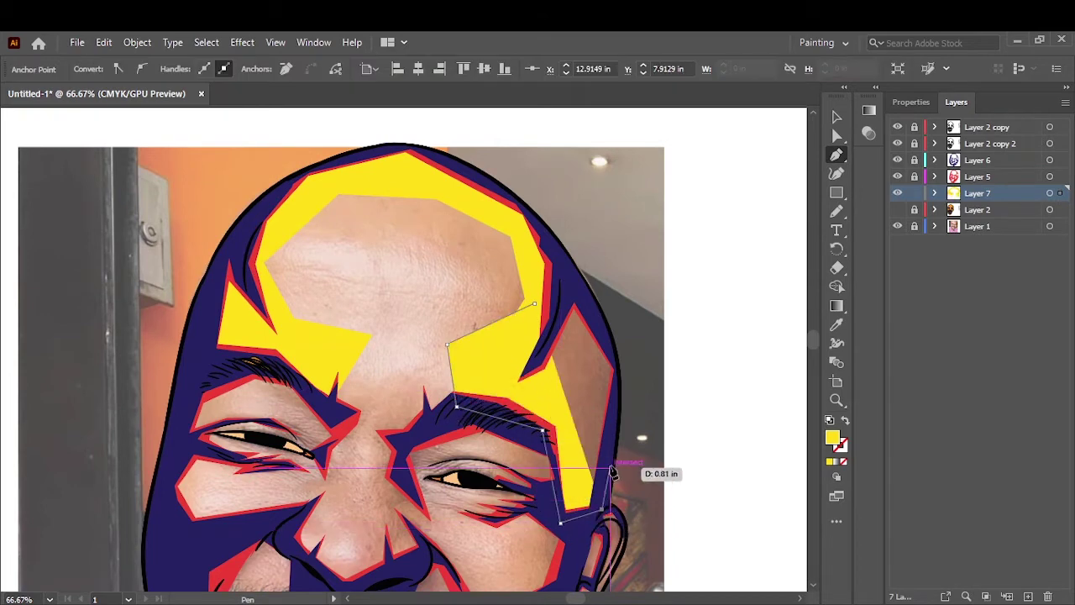
click(620, 371)
click(580, 287)
ctrl+click(693, 290)
scroll(693, 291, down, 5)
Draw a lightning-shaped yellow facet from between the eyes down toward the cheek.
click(423, 228)
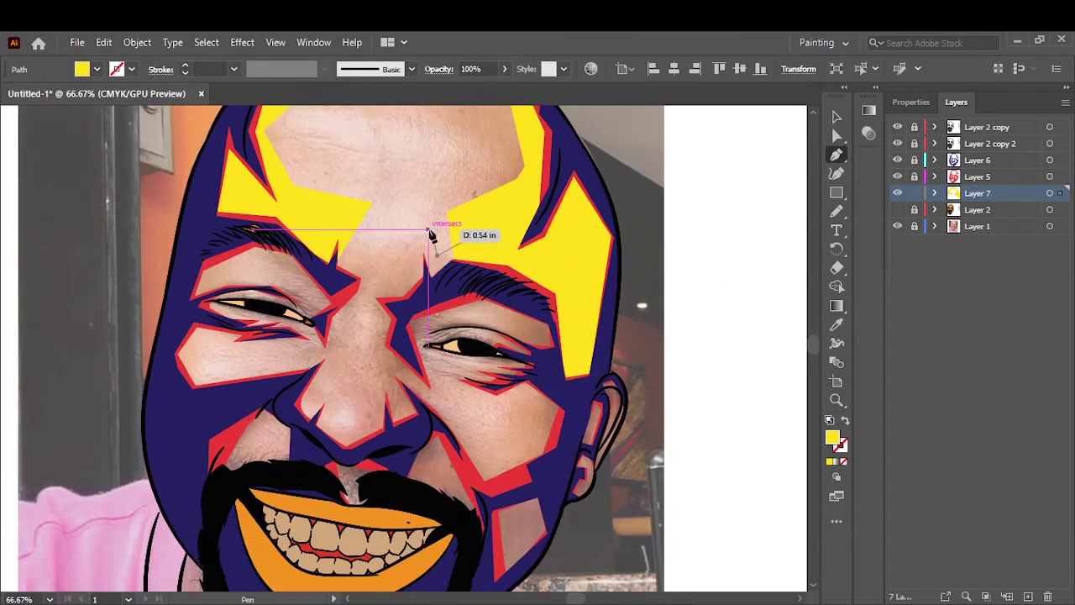
click(381, 320)
click(368, 358)
click(428, 414)
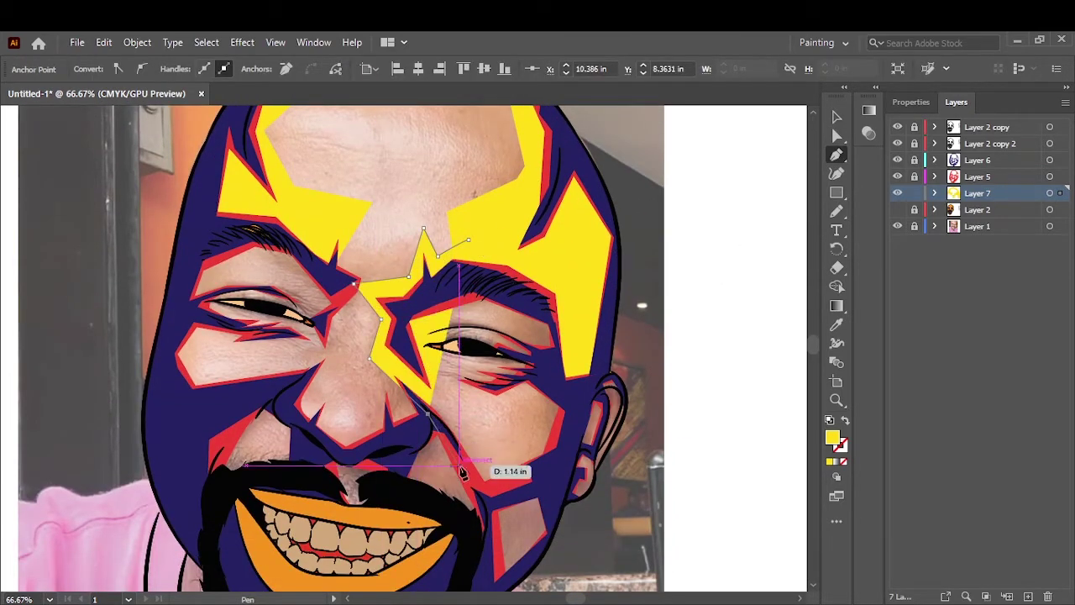
click(480, 475)
click(490, 244)
ctrl+click(740, 241)
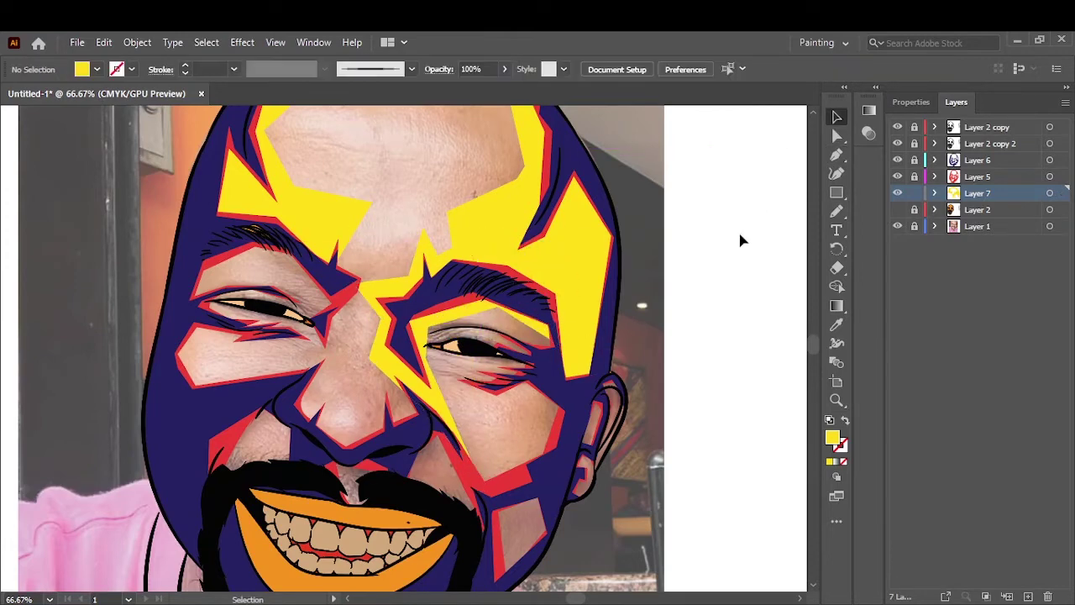
Close the yellow cheek shape under the right eye and fit the portrait in view.
click(533, 344)
click(485, 344)
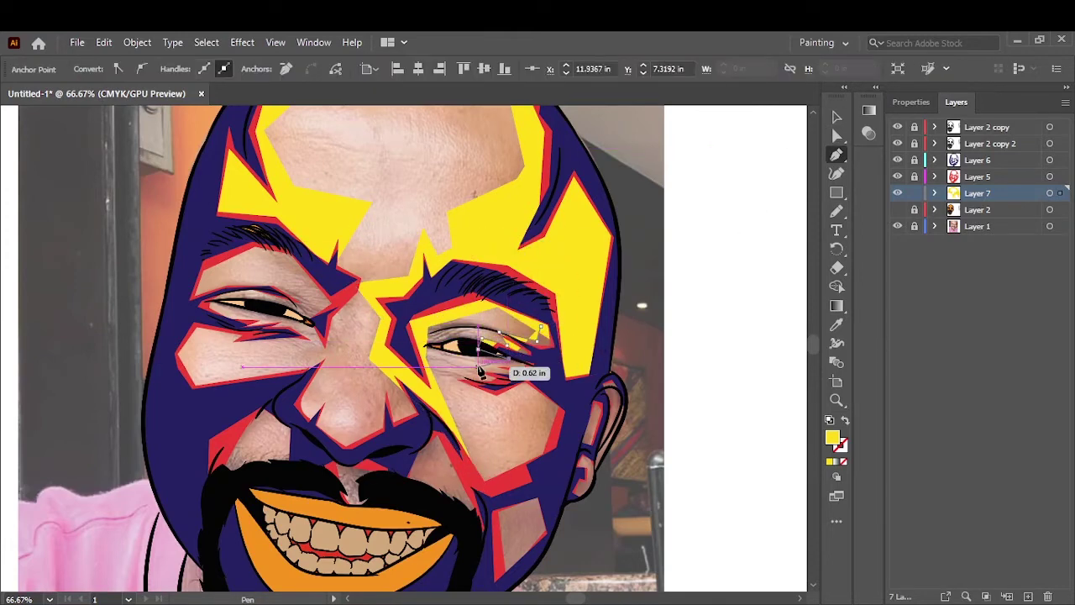
click(504, 470)
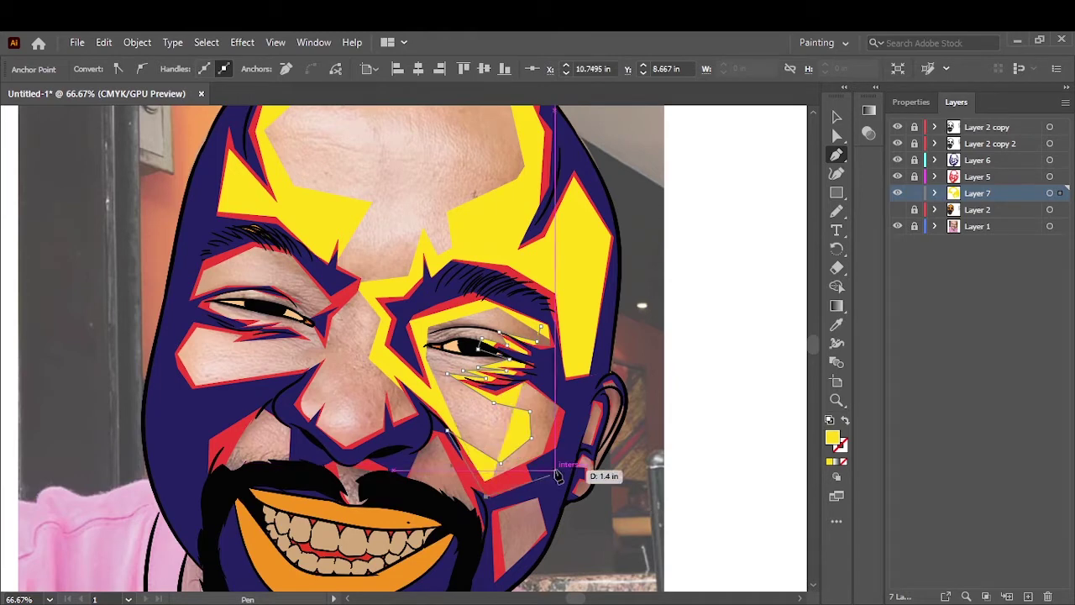
ctrl+click(612, 276)
click(429, 379)
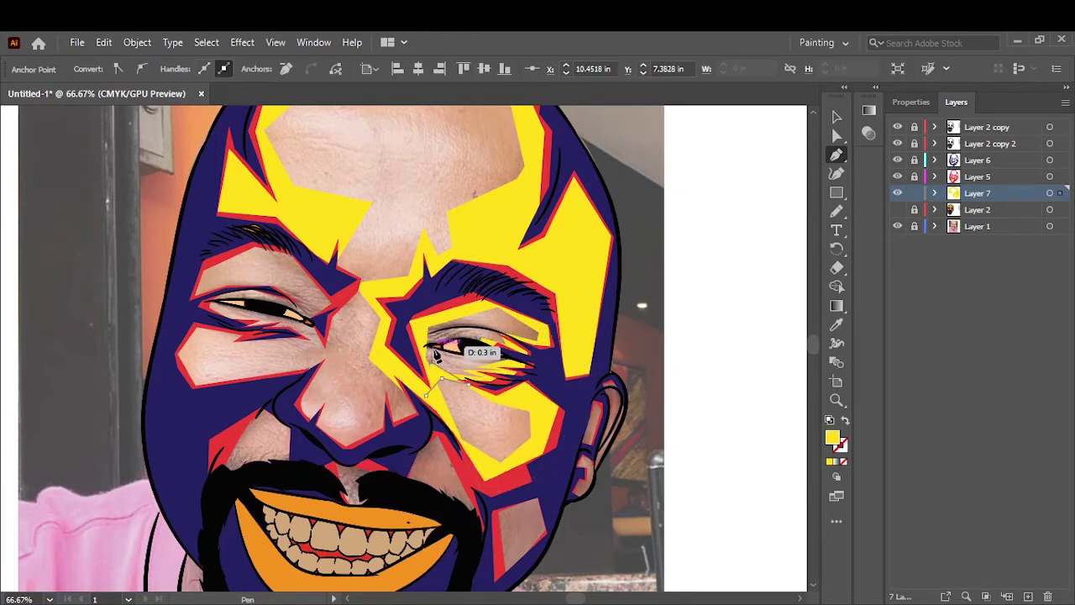
key(v)
key(ctrl+0)
Hide the photo and Layers 5–7, then recolour the Layer 2 base skin yellow.
click(897, 226)
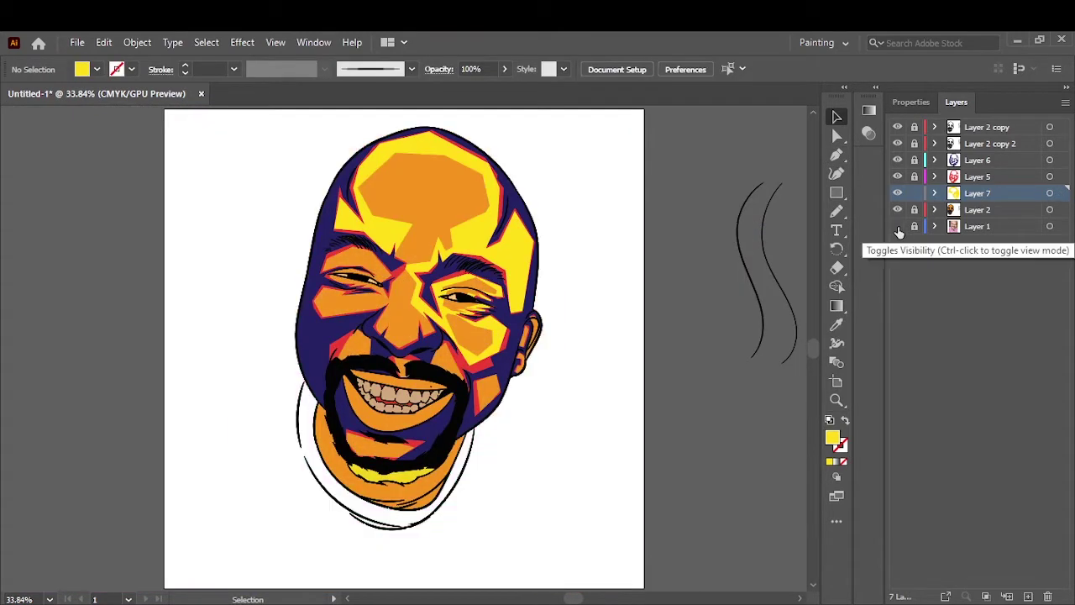
click(934, 210)
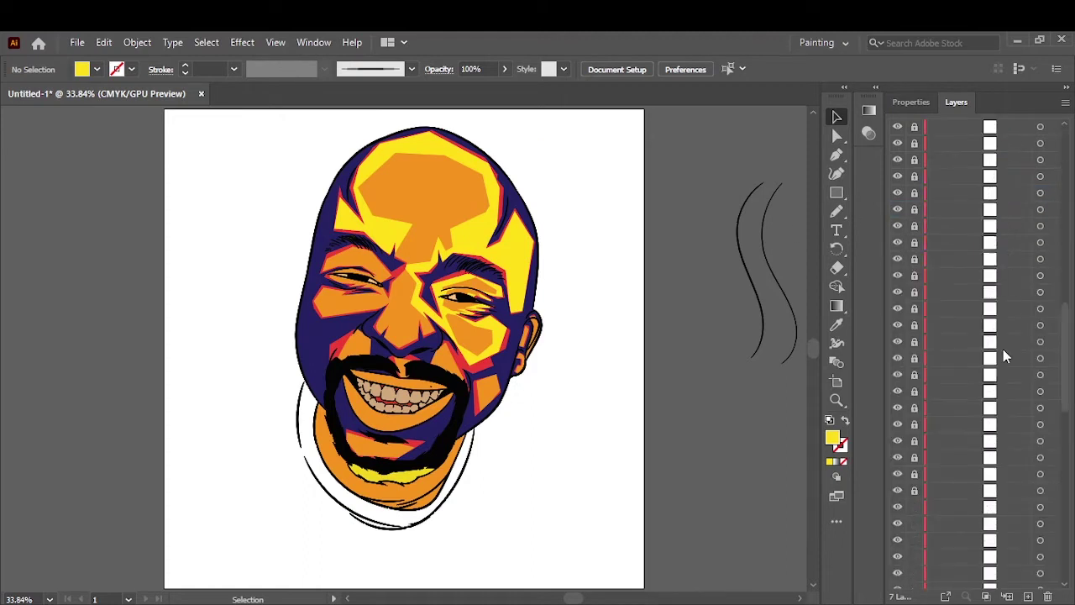
click(934, 209)
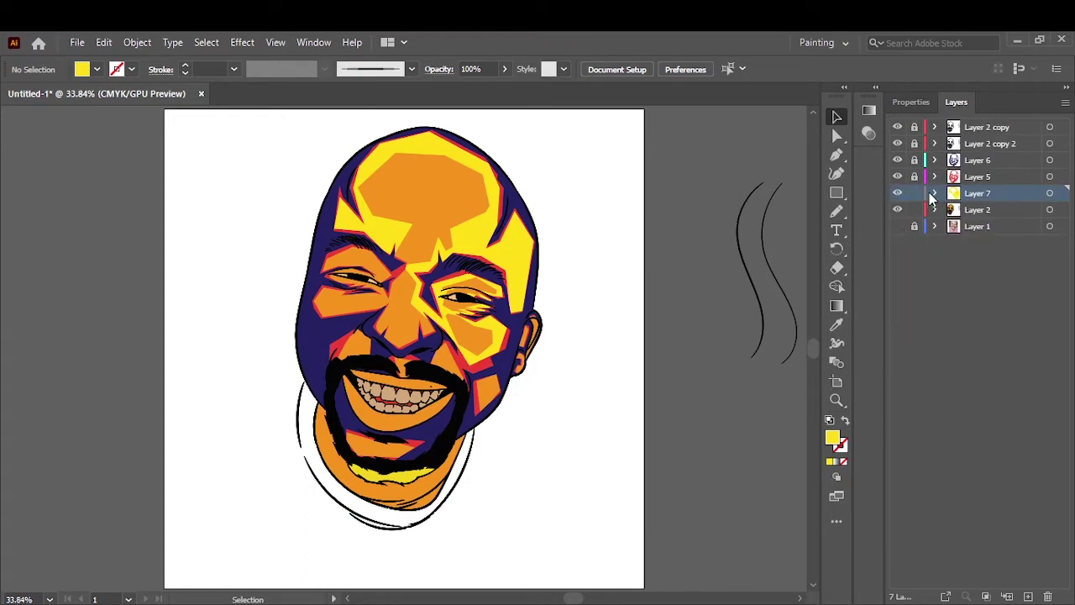
drag(897, 192, 897, 159)
click(837, 135)
click(424, 443)
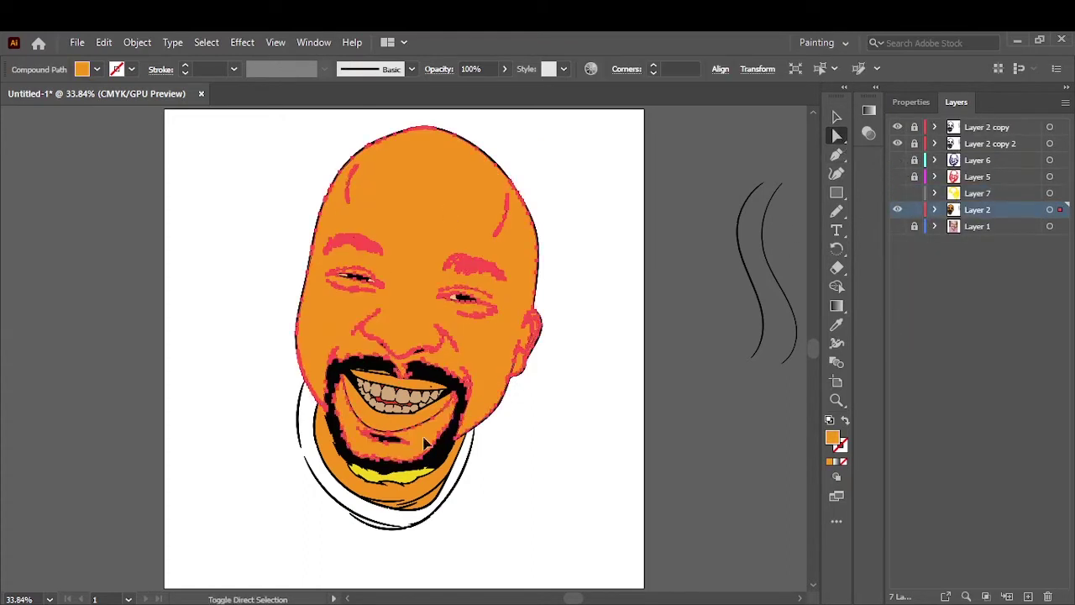
click(97, 69)
click(74, 87)
Show Layers 5–7 again and recolour the Layer 7 facet shapes orange.
click(689, 252)
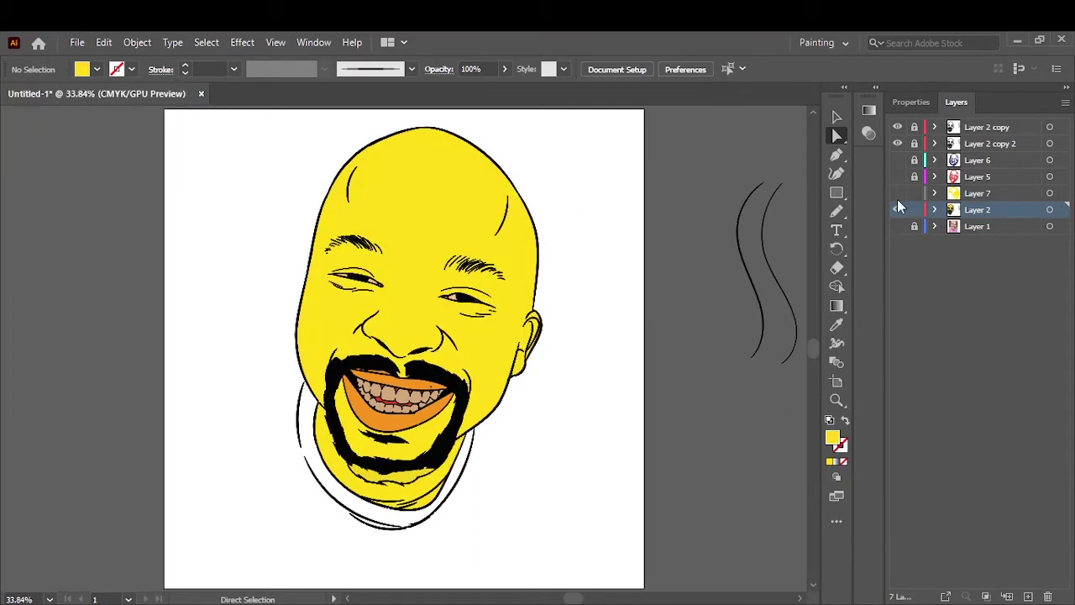
drag(897, 193, 897, 159)
click(361, 218)
click(97, 69)
click(25, 149)
click(714, 191)
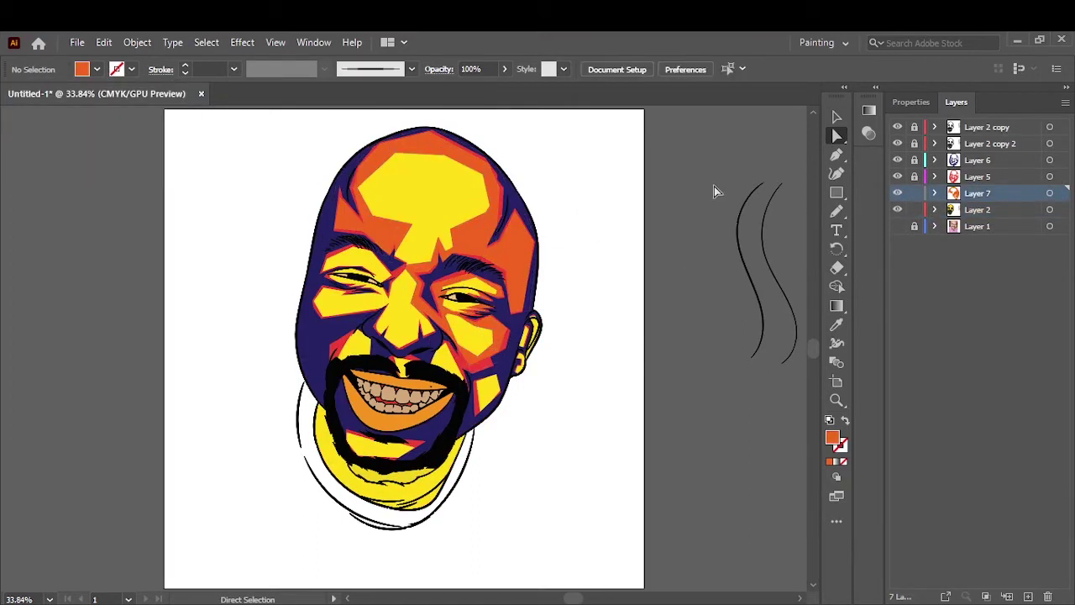
Start an orange Pen facet near the moustache with four anchors.
key(p)
scroll(439, 374, up, 4)
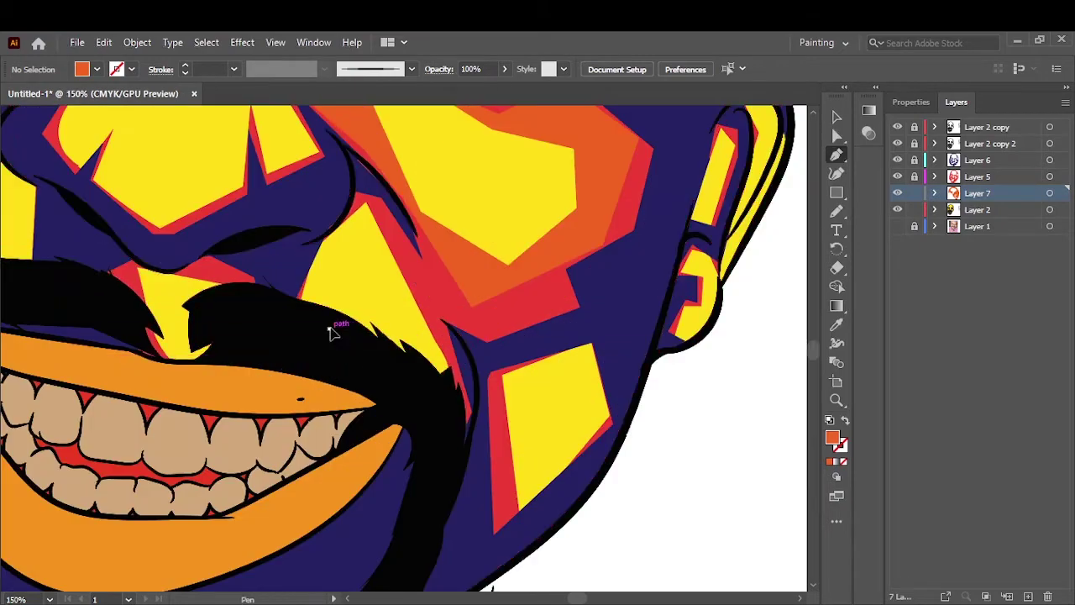
click(330, 328)
click(379, 381)
click(439, 429)
click(502, 324)
scroll(758, 379, down, 4)
scroll(758, 378, down, 2)
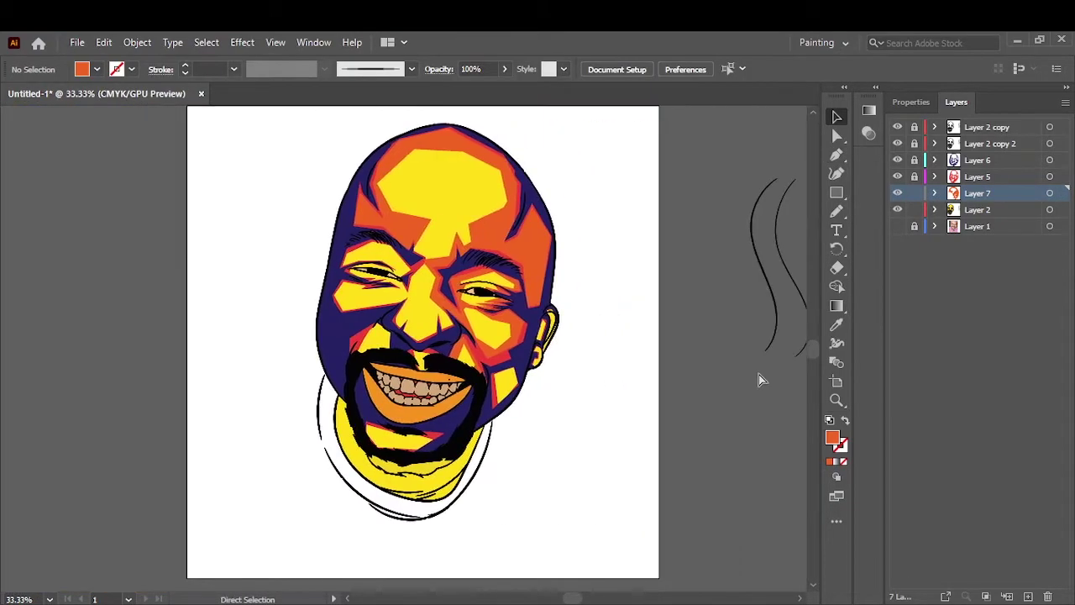
scroll(420, 233, up, 6)
Begin an orange facet path near the eyes and select the portrait artwork group.
click(396, 288)
click(592, 364)
click(584, 383)
scroll(751, 224, down, 5)
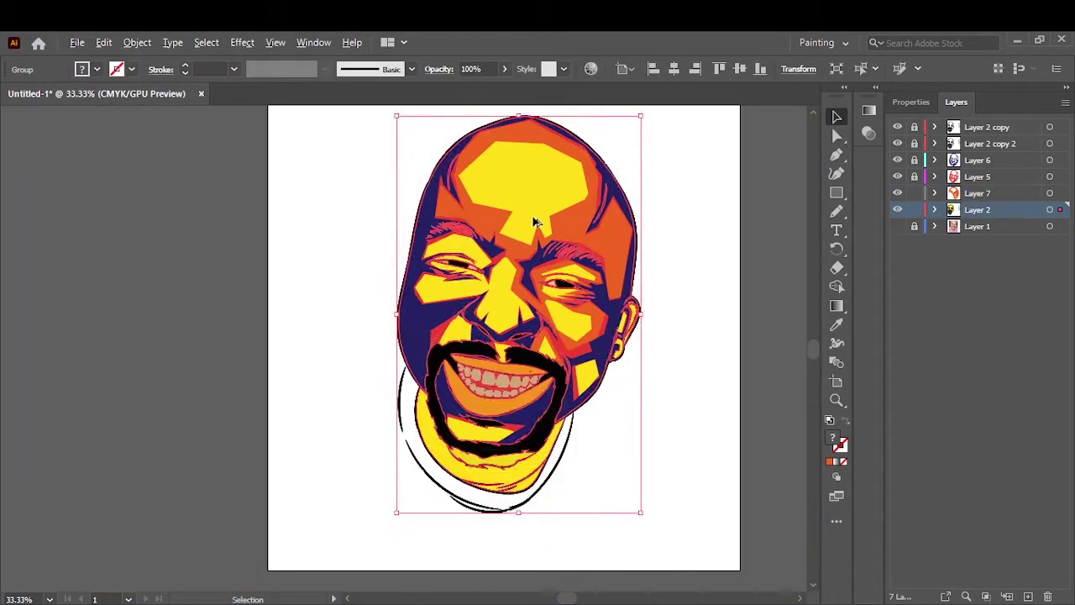
click(976, 209)
scroll(598, 273, up, 5)
Draw a closed orange facet around the jaw's yellow diamond highlight.
click(579, 331)
click(597, 414)
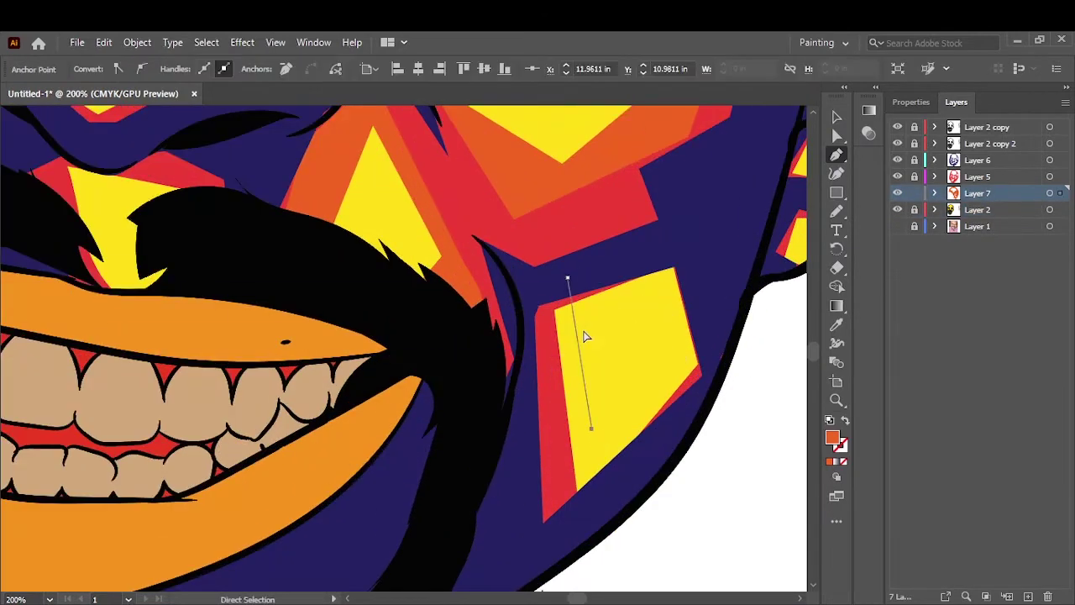
click(673, 361)
click(714, 345)
click(674, 449)
click(550, 516)
click(579, 332)
ctrl+click(737, 475)
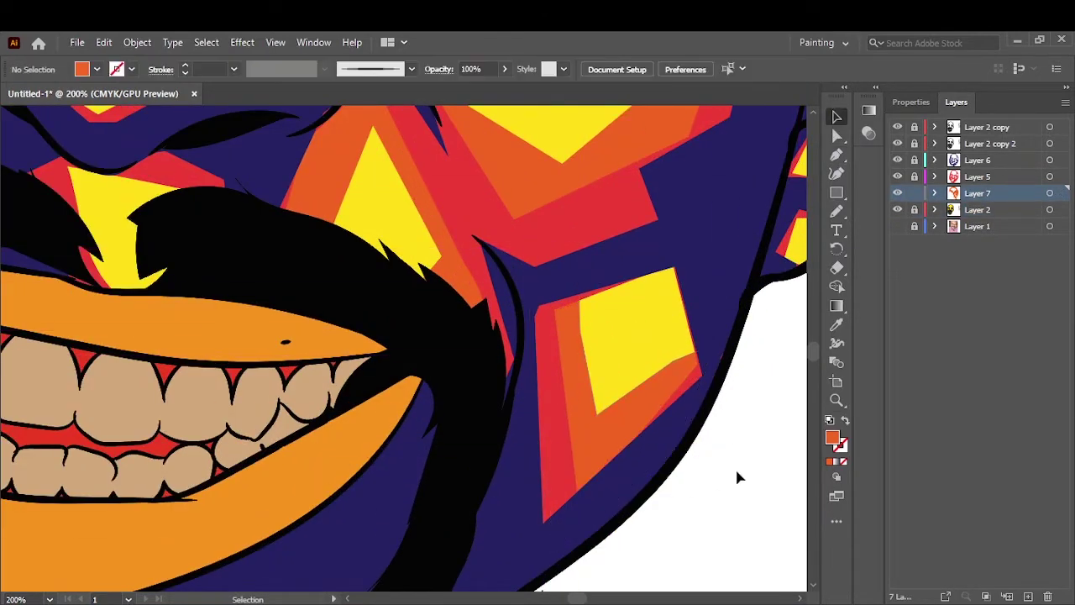
Draw an orange chin facet and send it behind the yellow highlight.
scroll(741, 461, down, 5)
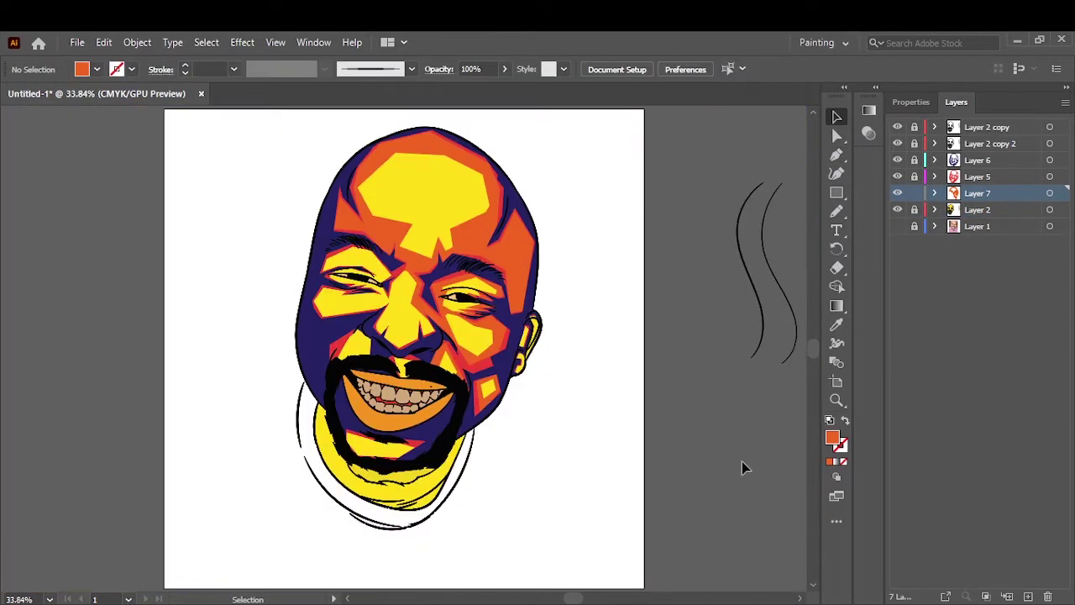
scroll(454, 462, up, 5)
click(295, 396)
click(489, 433)
click(454, 468)
click(289, 500)
click(567, 514)
click(276, 468)
key(ctrl+[)
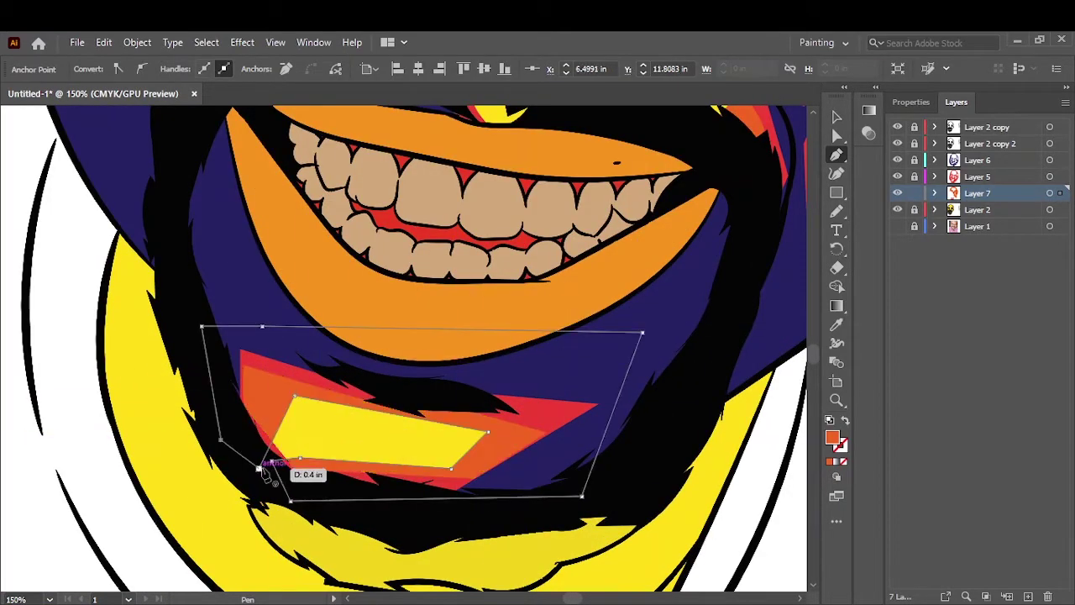
click(835, 116)
key(ctrl+0)
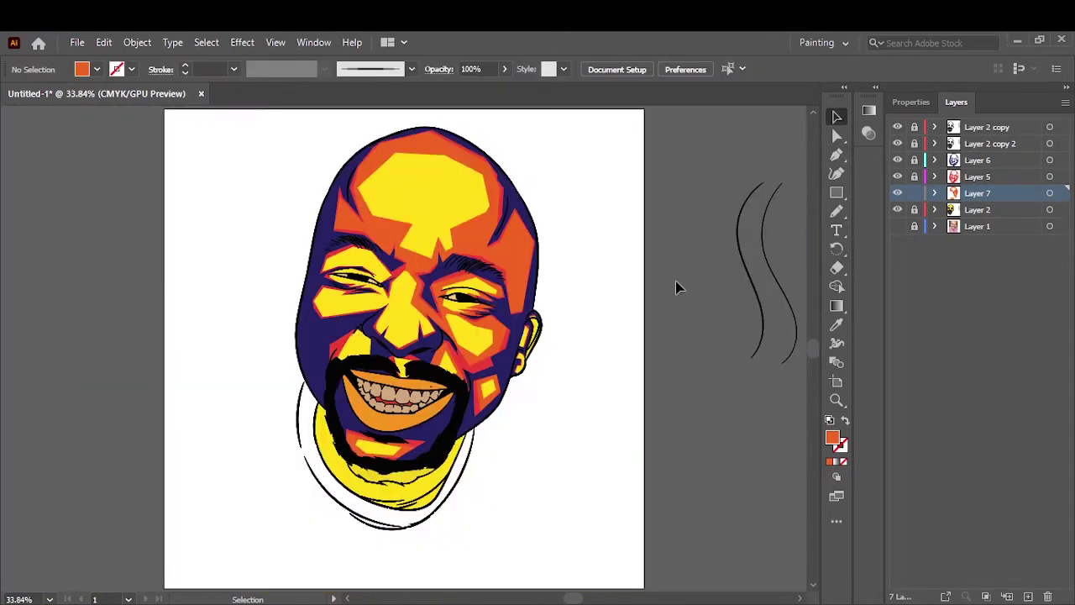
Begin an orange facet under the nose, undoing a misplaced anchor.
scroll(451, 301, up, 5)
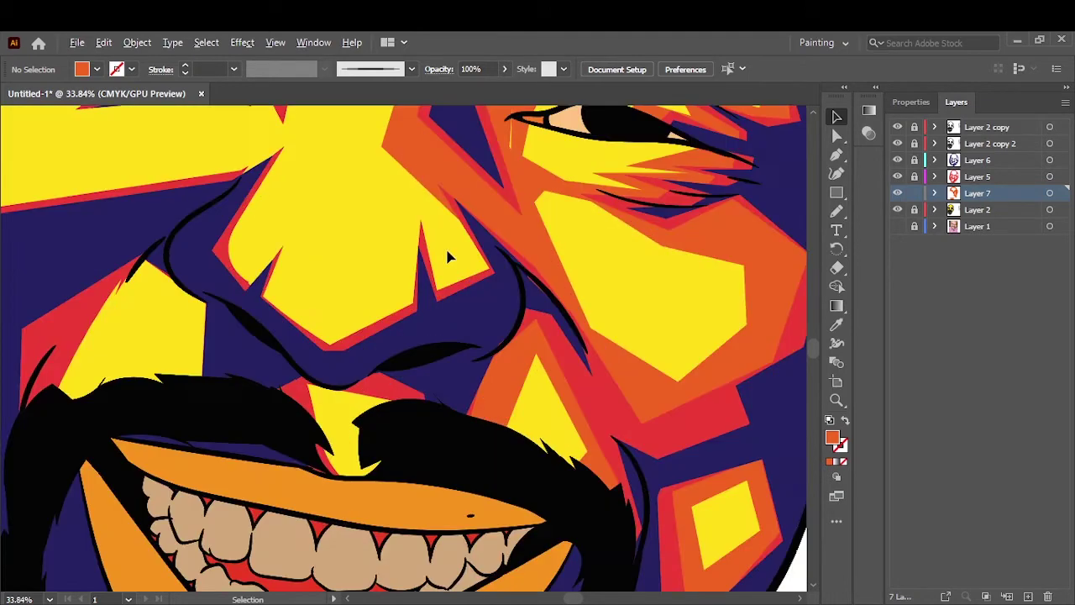
key(p)
click(490, 269)
click(405, 210)
click(288, 383)
click(227, 348)
key(ctrl+z)
key(ctrl+z)
key(ctrl+z)
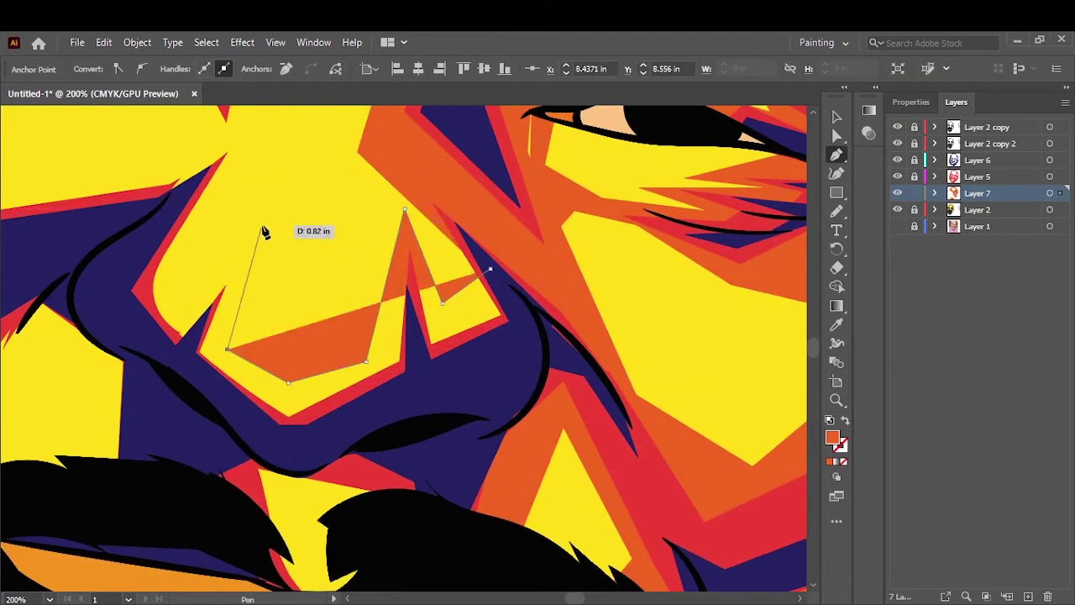
Complete the orange nose facet along the blue nose area and close it.
click(125, 330)
click(300, 448)
click(457, 395)
click(490, 270)
click(835, 116)
click(688, 352)
key(ctrl+0)
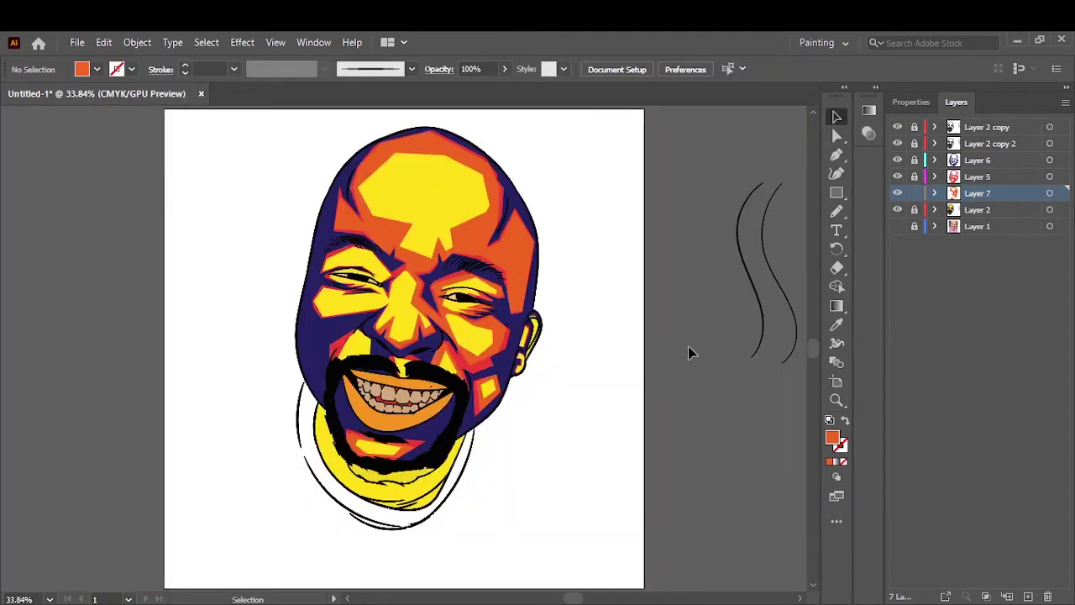
Draw a closed orange facet along the nose bridge.
scroll(384, 314, up, 5)
key(p)
click(375, 399)
click(459, 292)
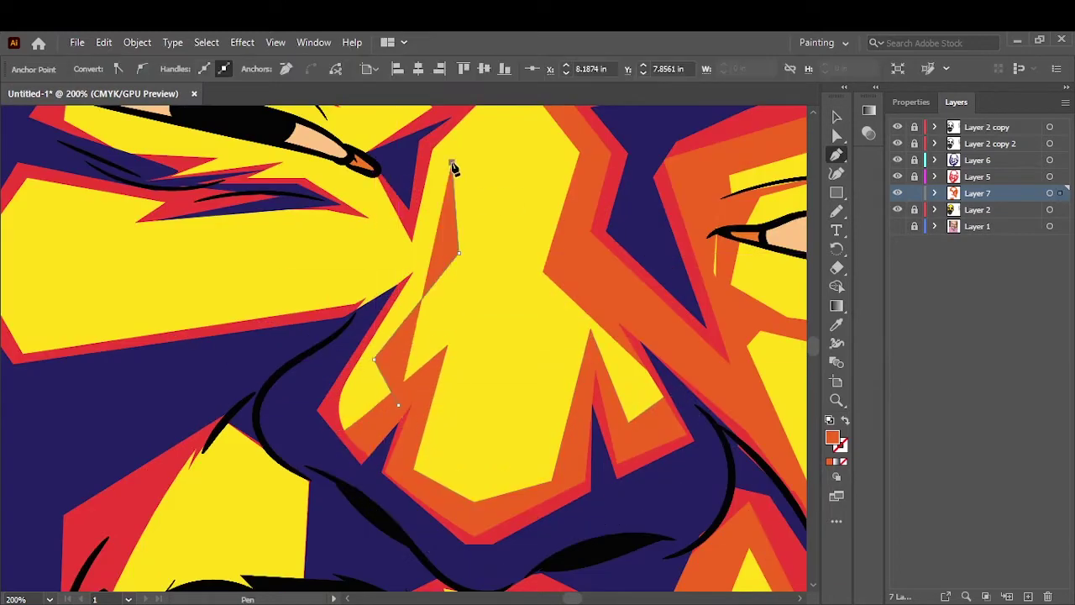
scroll(451, 163, up, 2)
click(459, 125)
click(340, 244)
Place a short orange facet path under the eye and deselect it.
click(377, 319)
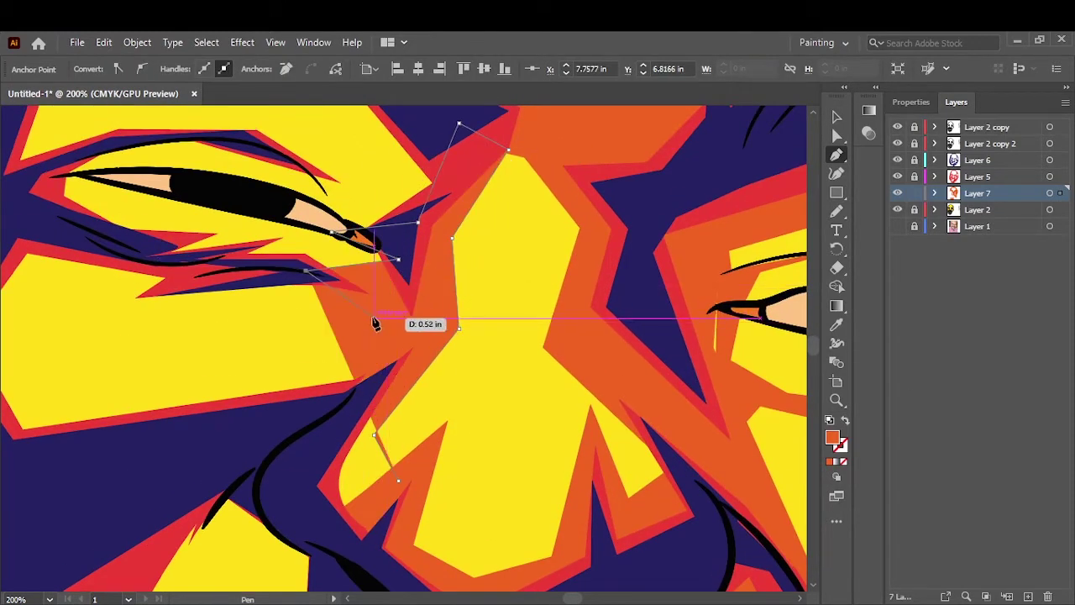
click(374, 434)
click(237, 431)
key(v)
key(ctrl+shift+a)
key(ctrl+0)
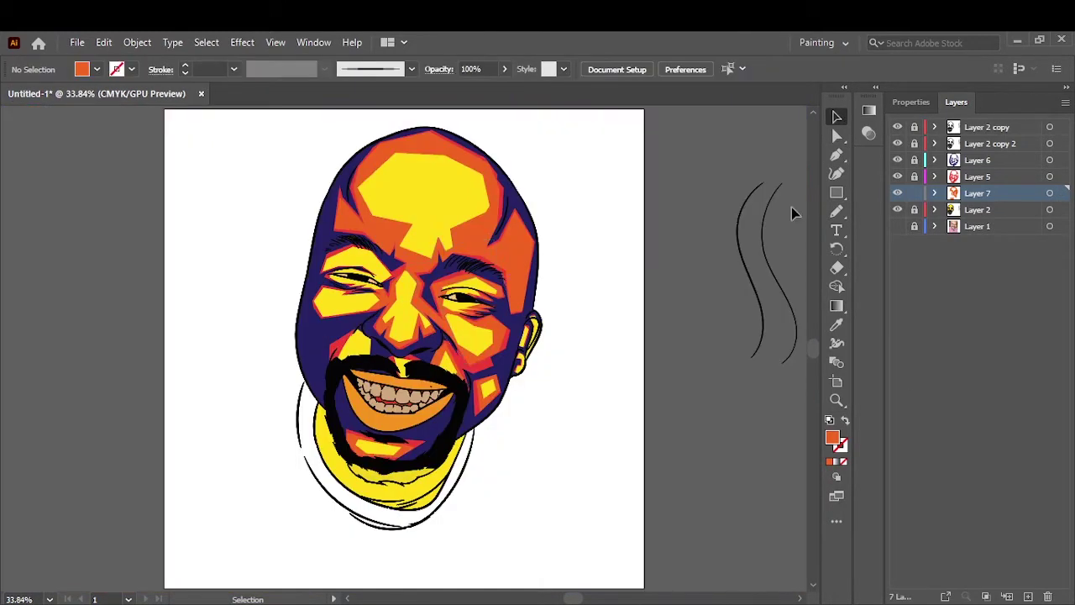
Draw a closed orange band around the left cheek highlight.
key(p)
scroll(343, 284, up, 5)
click(292, 353)
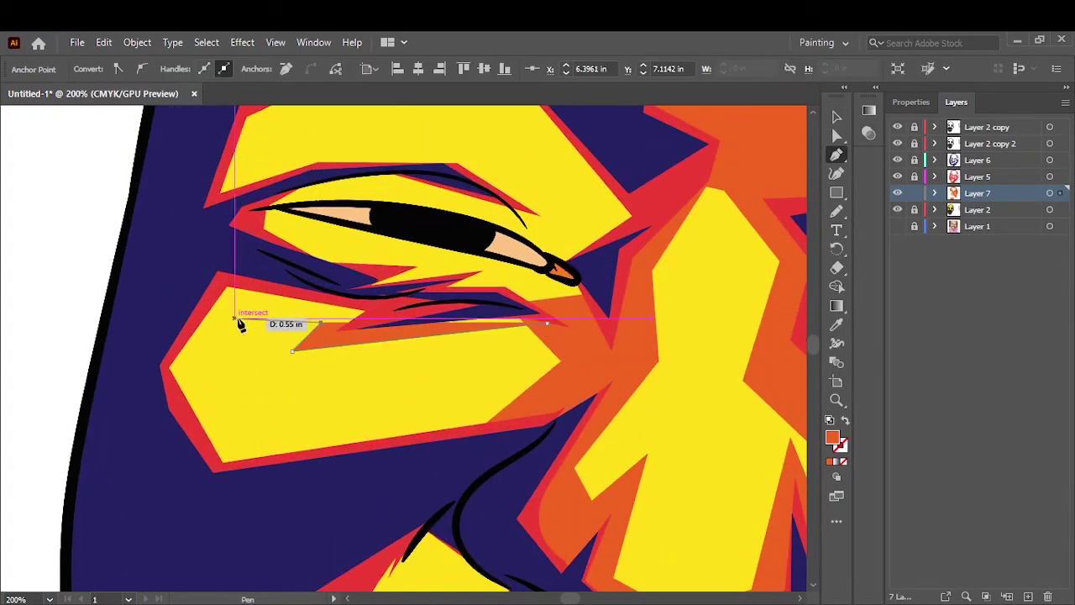
click(237, 314)
click(440, 408)
click(523, 443)
click(135, 333)
click(203, 244)
click(257, 509)
click(523, 445)
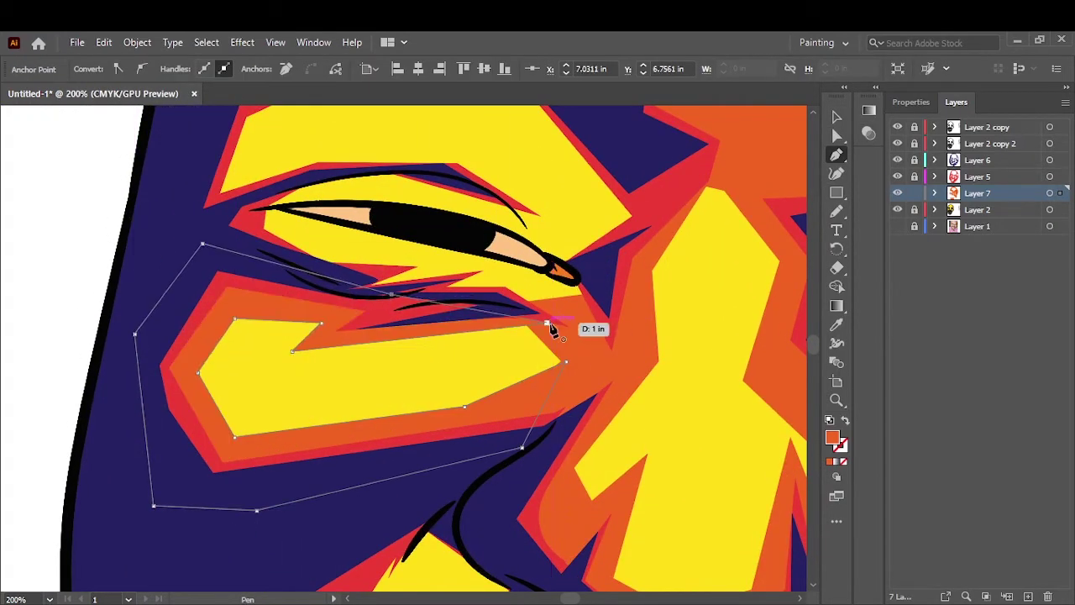
click(552, 319)
click(134, 334)
key(ctrl+shift+a)
Draw a closed orange facet along the lower eyelid.
scroll(561, 513, up, 5)
click(330, 495)
click(439, 505)
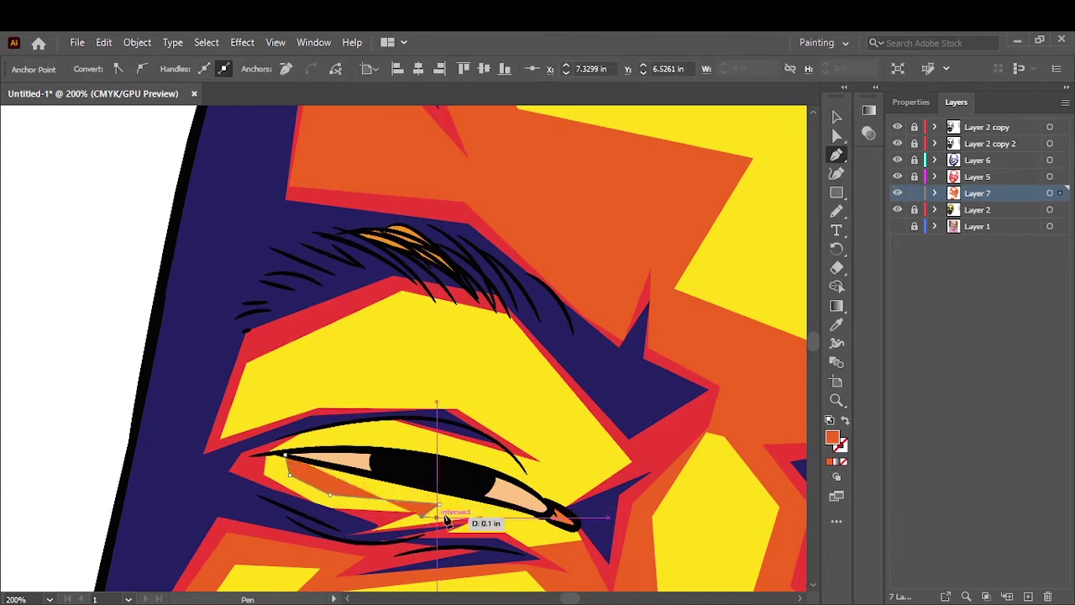
click(481, 525)
click(525, 533)
click(552, 554)
click(197, 514)
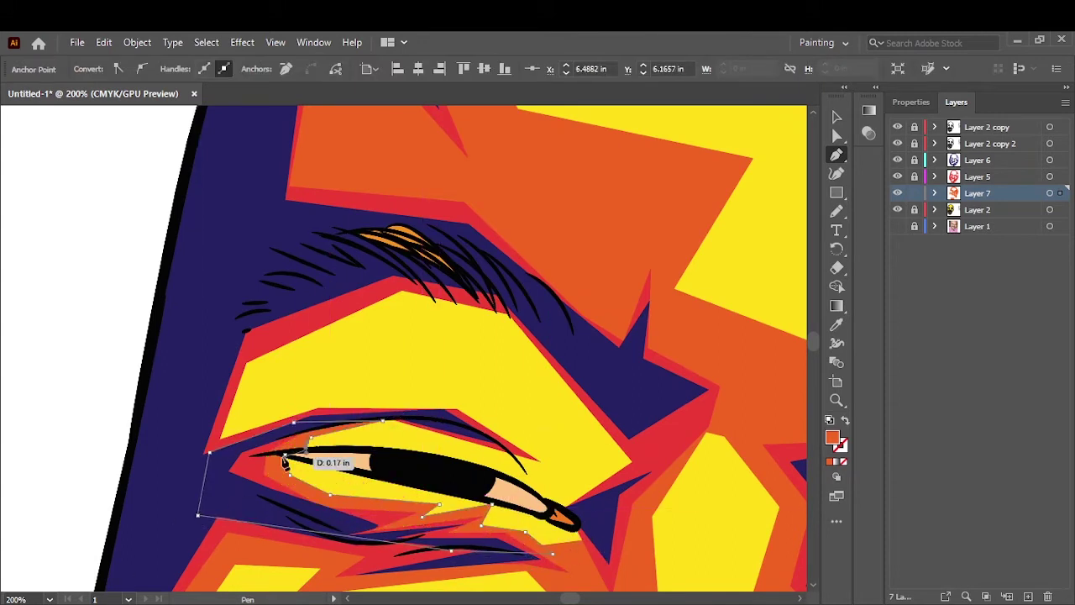
click(284, 460)
key(ctrl+shift+a)
Add a curved facet by the eye and a closed orange facet along the brow.
drag(569, 460, 597, 380)
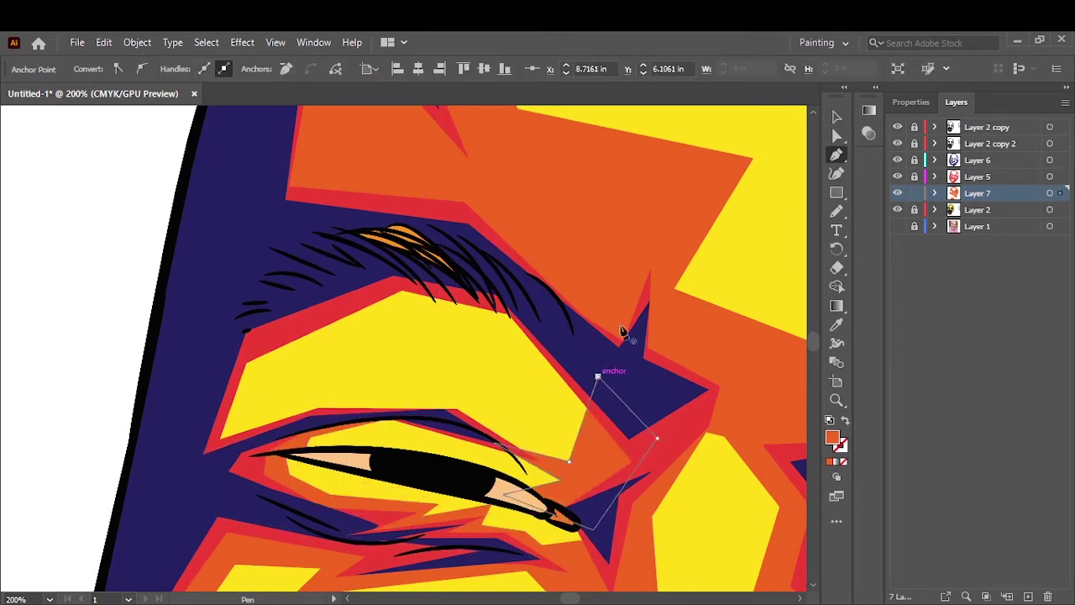
key(ctrl+shift+a)
click(286, 430)
click(298, 371)
click(407, 319)
click(503, 334)
click(593, 415)
click(286, 430)
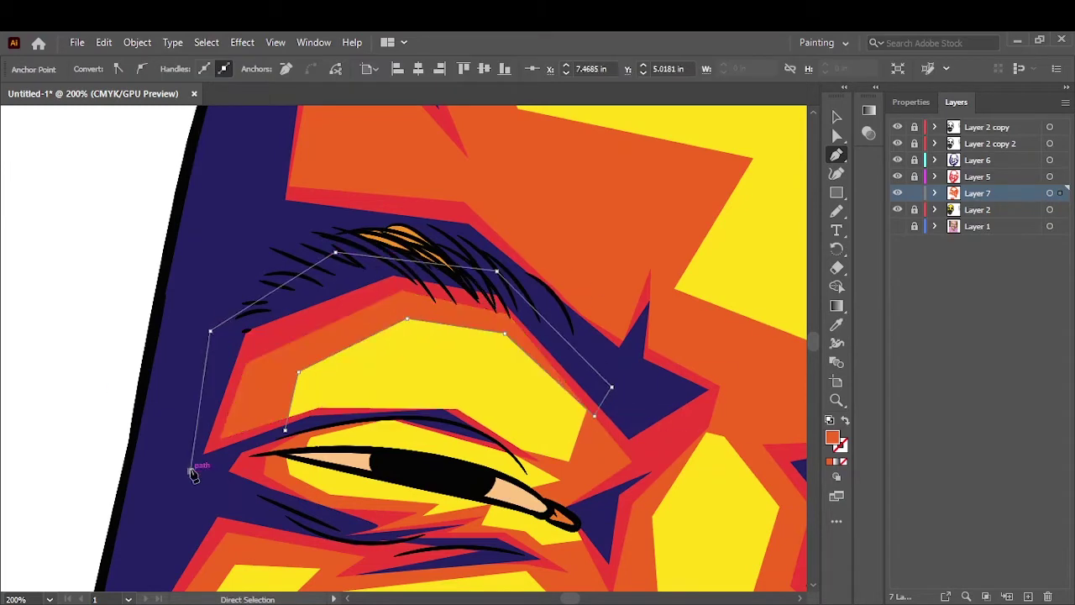
key(ctrl+shift+a)
key(v)
key(ctrl+0)
key(ctrl+1)
Draw a curved orange chin facet down to the triangle's bottom tip.
key(ctrl+equal)
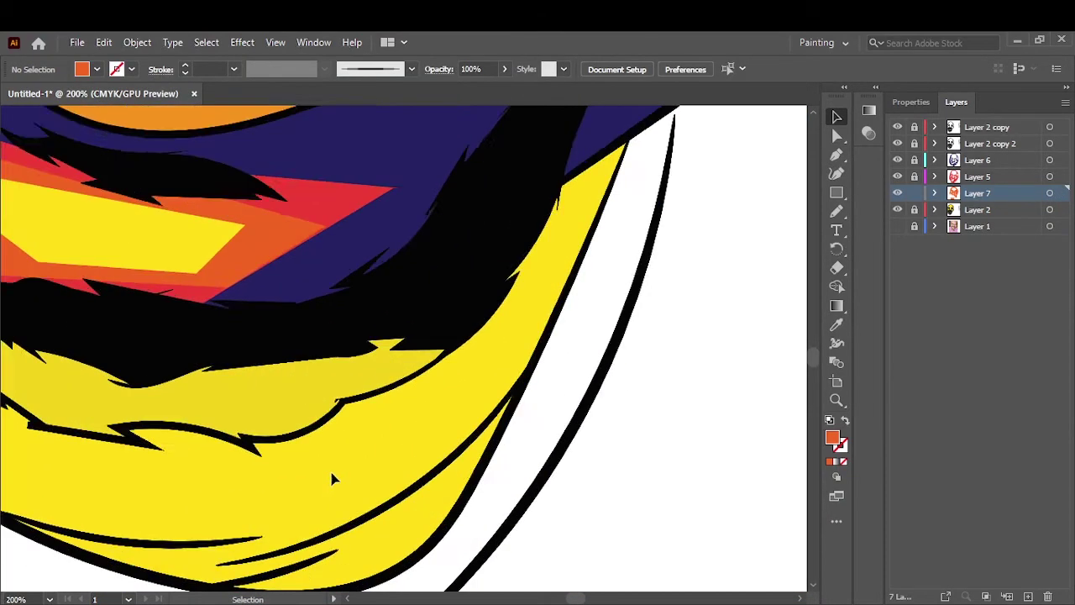
key(p)
drag(491, 322, 427, 410)
click(355, 502)
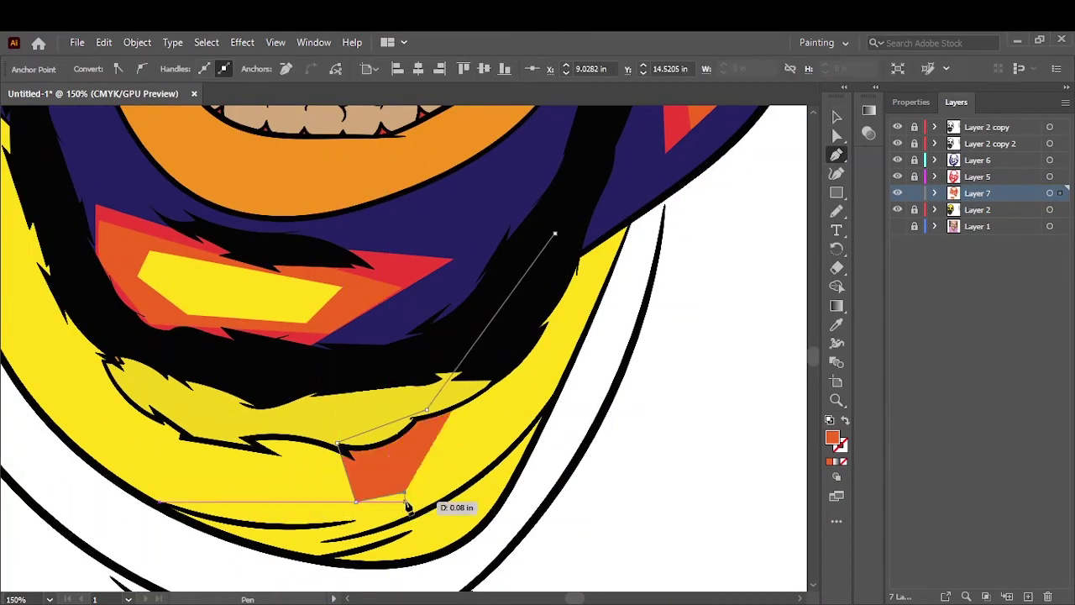
click(312, 545)
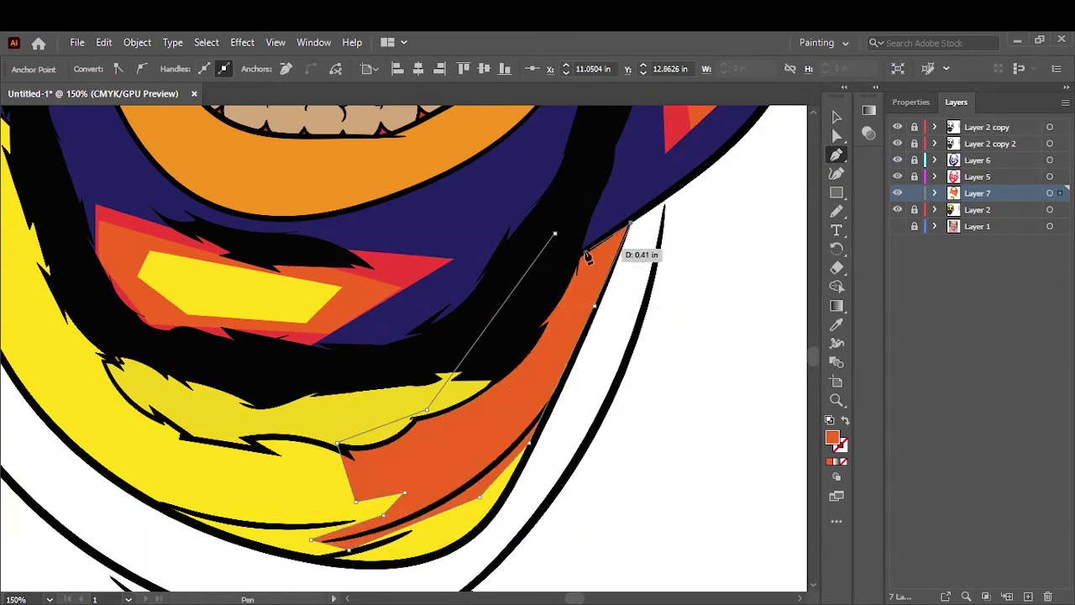
click(631, 222)
key(v)
Draw a curved orange facet along the lower yellow chin band.
key(p)
scroll(473, 412, down, 3)
drag(368, 475, 443, 467)
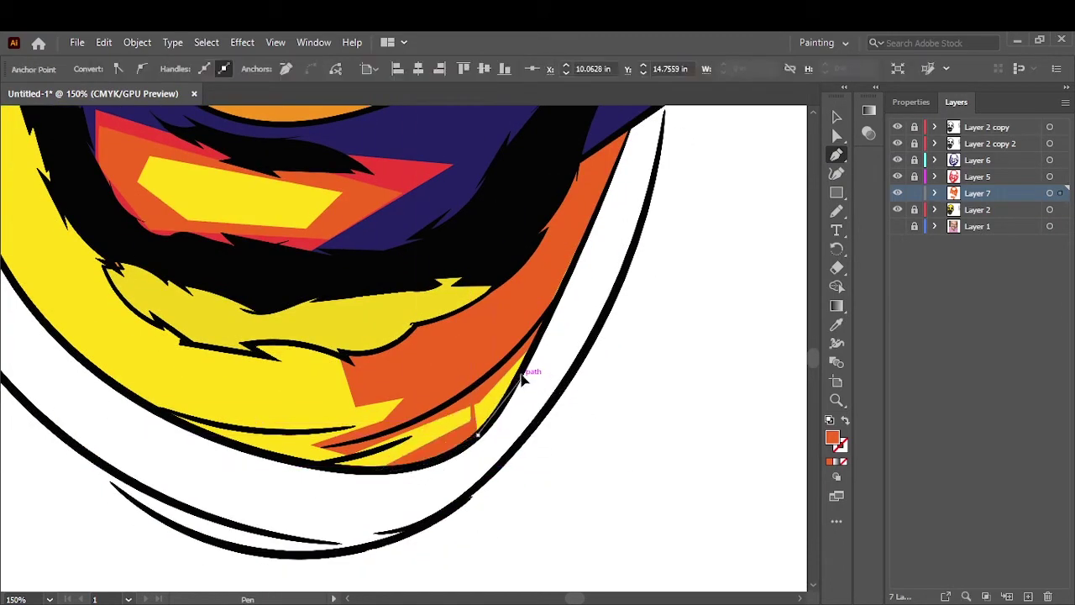
ctrl+click(523, 228)
click(380, 411)
click(349, 439)
click(244, 438)
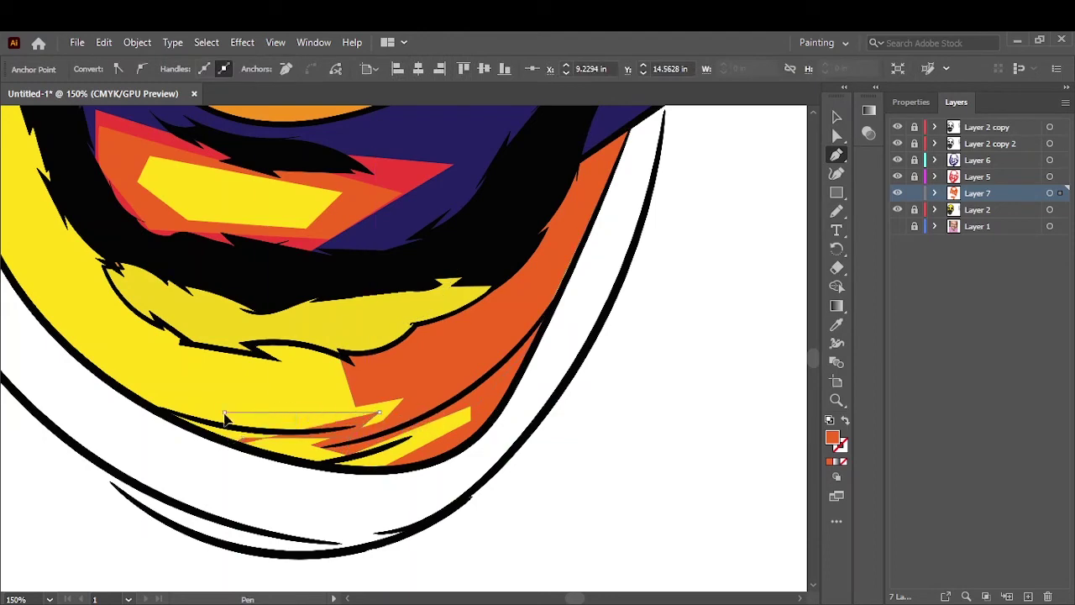
click(84, 357)
Add more orange facet points across the chin band.
ctrl+click(353, 479)
click(427, 432)
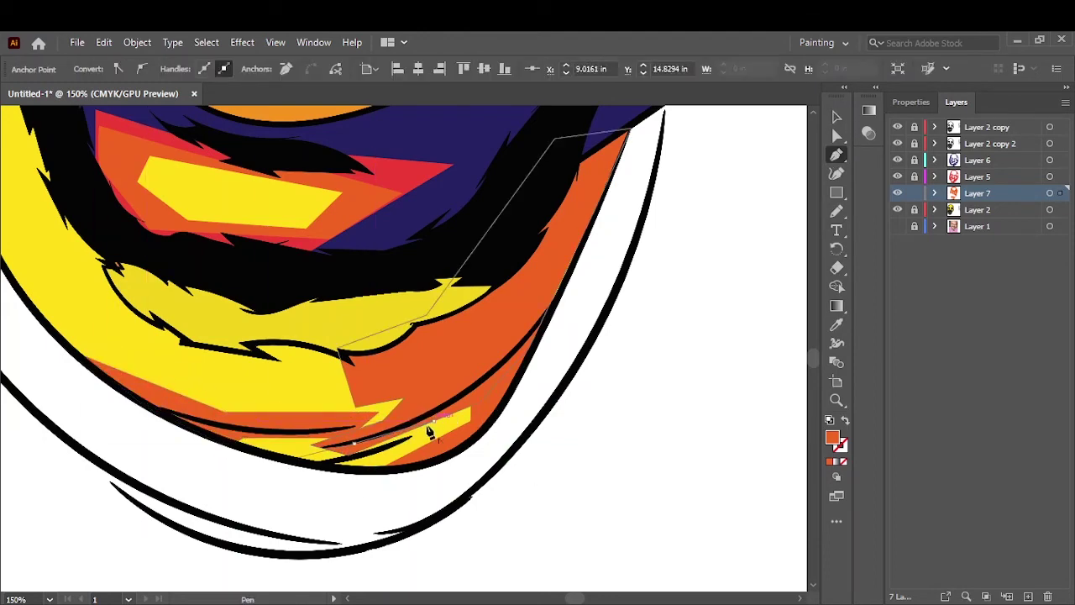
click(288, 460)
click(357, 443)
ctrl+click(701, 298)
click(360, 383)
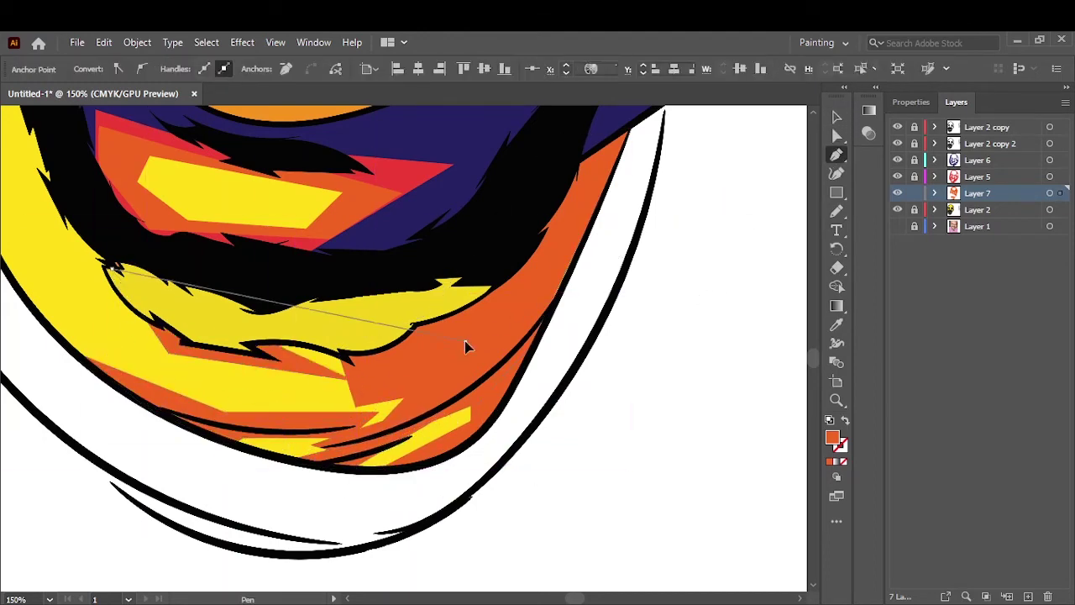
Outline and close an orange facet running up the jaw.
scroll(343, 390, left, 5)
scroll(343, 391, up, 3)
click(405, 321)
click(403, 173)
click(360, 216)
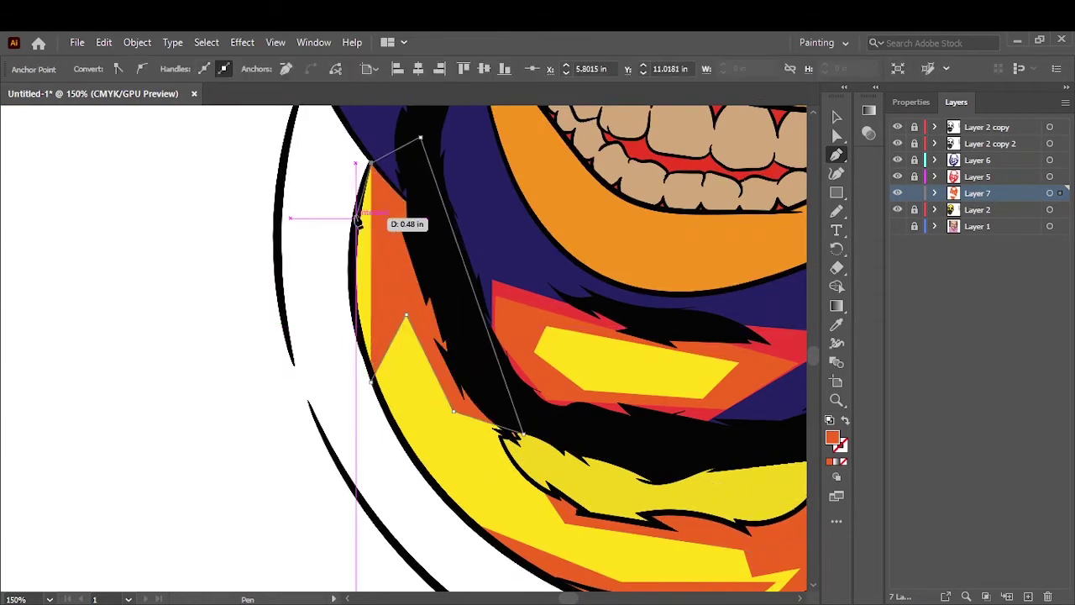
click(367, 300)
click(370, 382)
ctrl+click(399, 374)
Place an orange facet along the left jaw edge and fit the portrait in view.
click(370, 365)
click(353, 314)
click(350, 238)
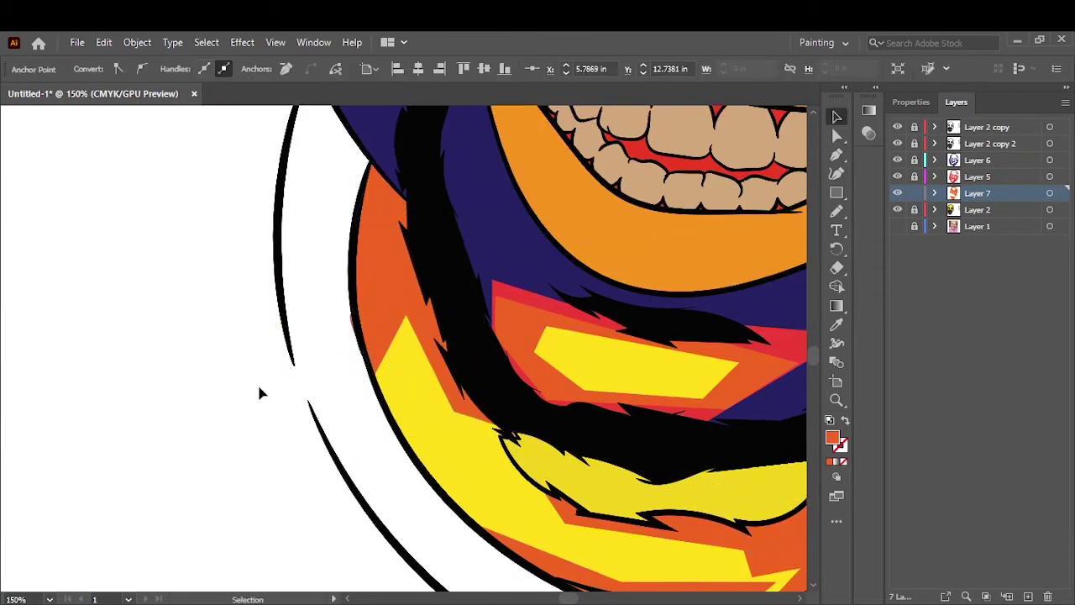
key(ctrl+0)
click(977, 177)
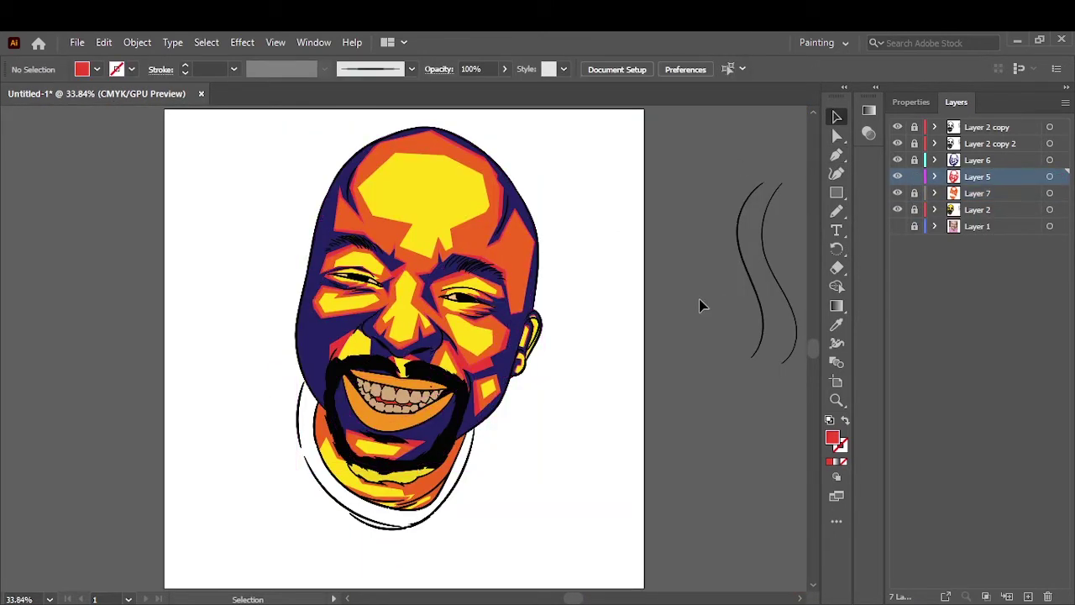
Draw a closed red facet beside the beard.
key(ctrl+1)
click(384, 443)
click(424, 458)
click(359, 253)
click(326, 261)
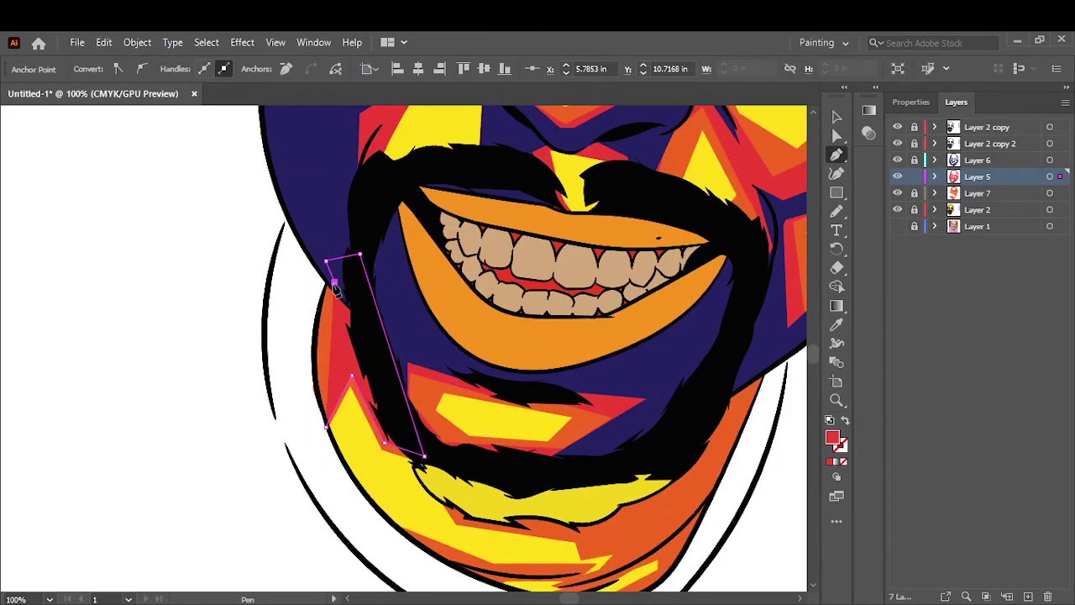
click(318, 317)
click(384, 443)
key(ctrl+shift+a)
Draw a closed red facet stretching across the chin.
key(ctrl+0)
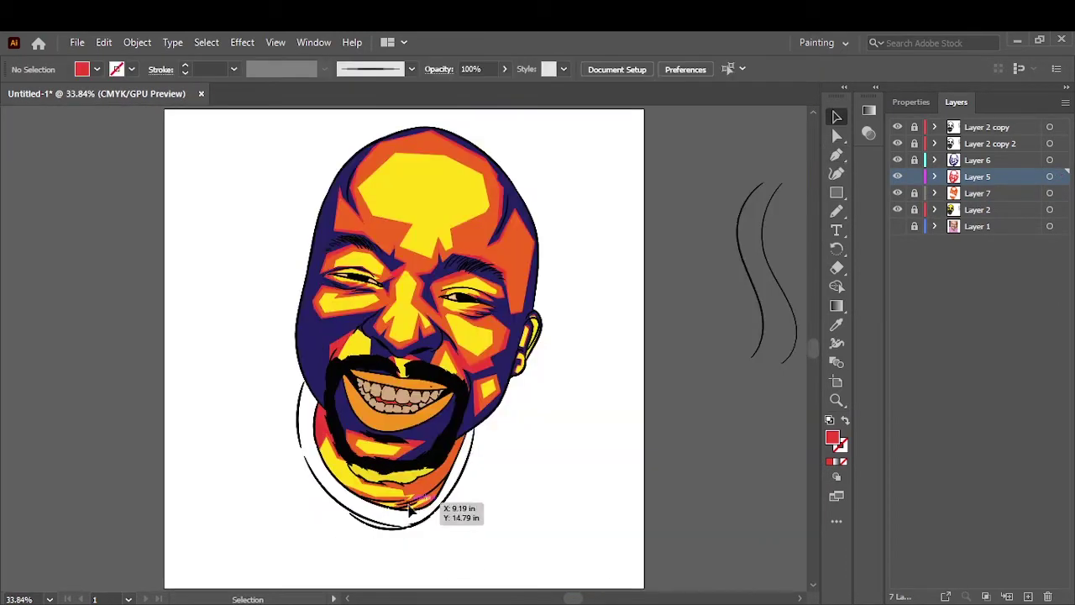
scroll(445, 500, up, 4)
click(579, 229)
click(190, 364)
click(232, 410)
click(380, 426)
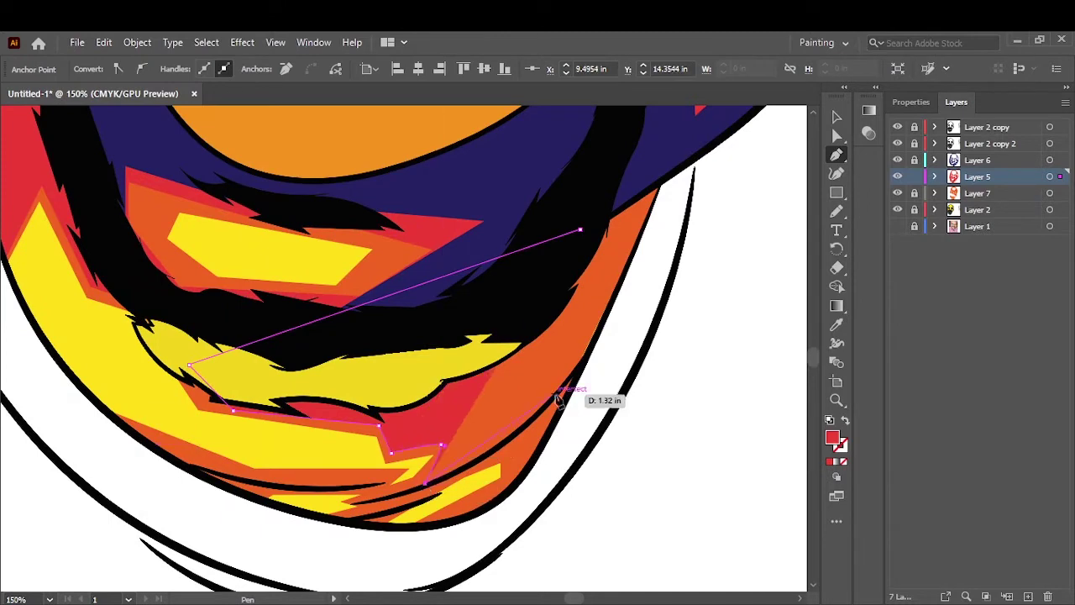
click(542, 417)
click(643, 216)
click(579, 228)
key(ctrl+shift+a)
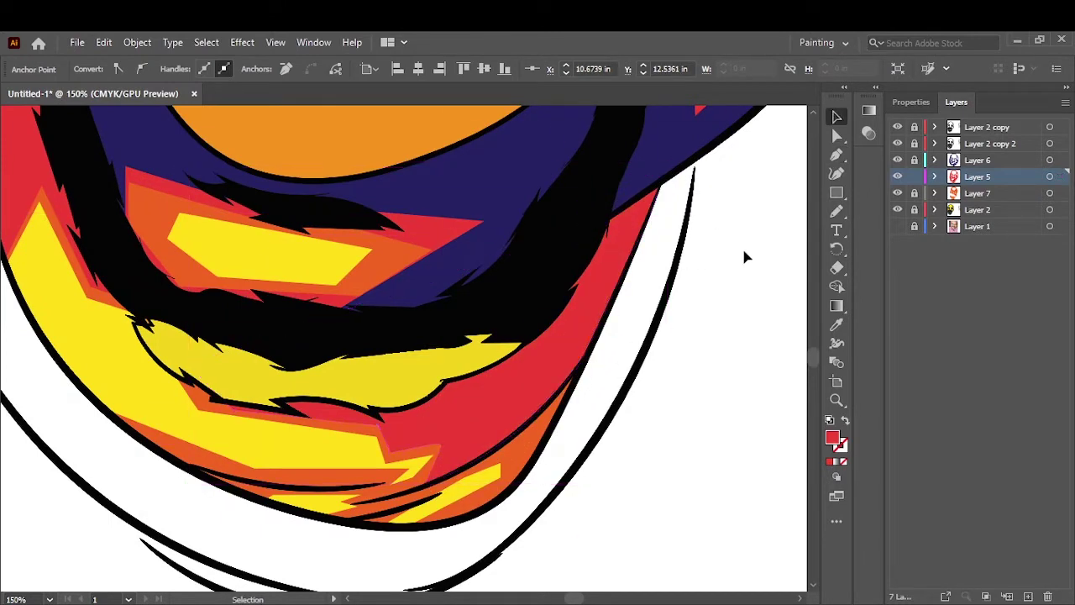
Add a red facet under the chin reaching to the right jaw.
scroll(340, 388, down, 3)
click(340, 388)
click(379, 410)
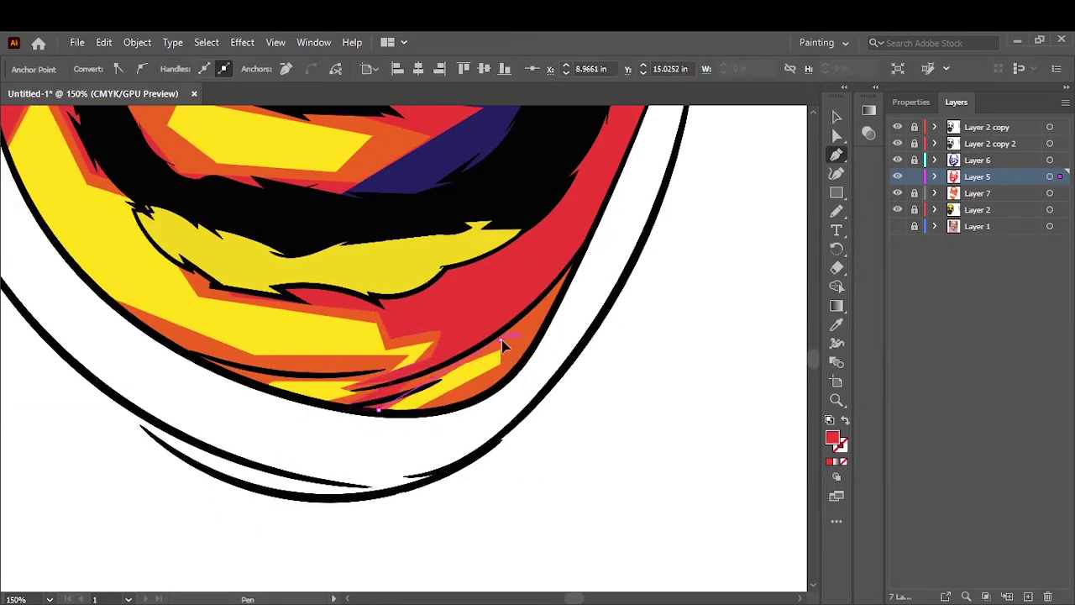
click(579, 231)
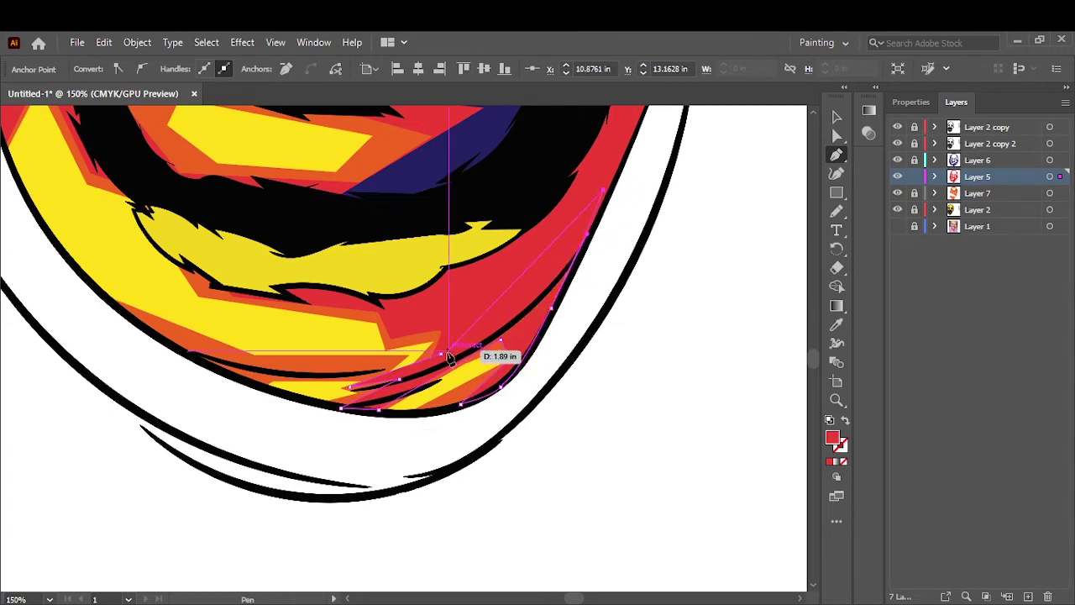
key(ctrl+shift+a)
scroll(336, 378, up, 3)
Add a red facet along the chin bottom under the beard, then fit the whole portrait in view.
click(122, 409)
click(253, 453)
click(384, 448)
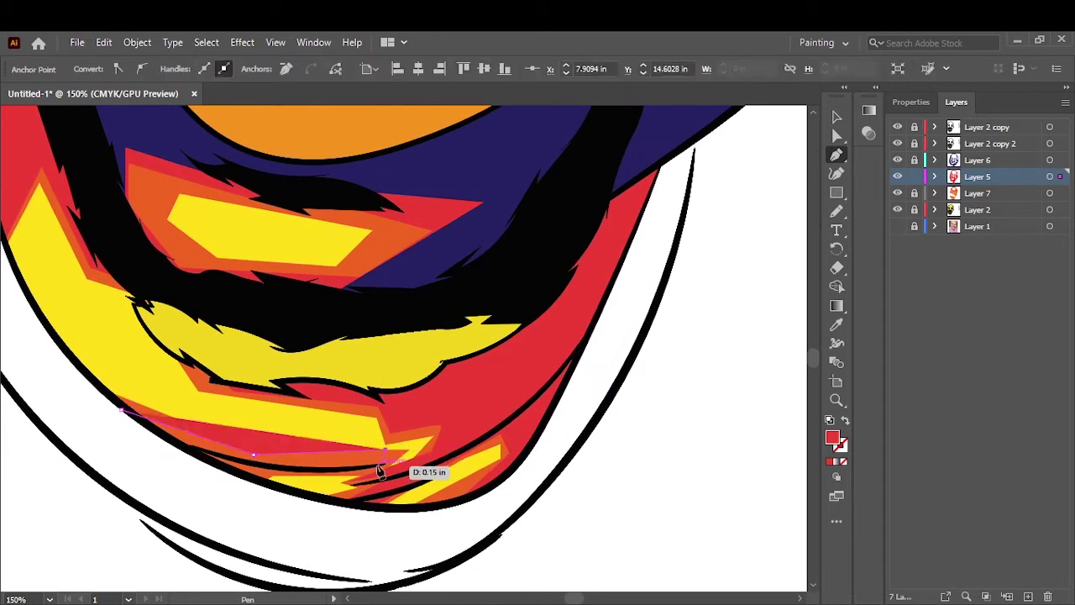
click(251, 466)
key(v)
key(ctrl+shift+a)
key(ctrl+0)
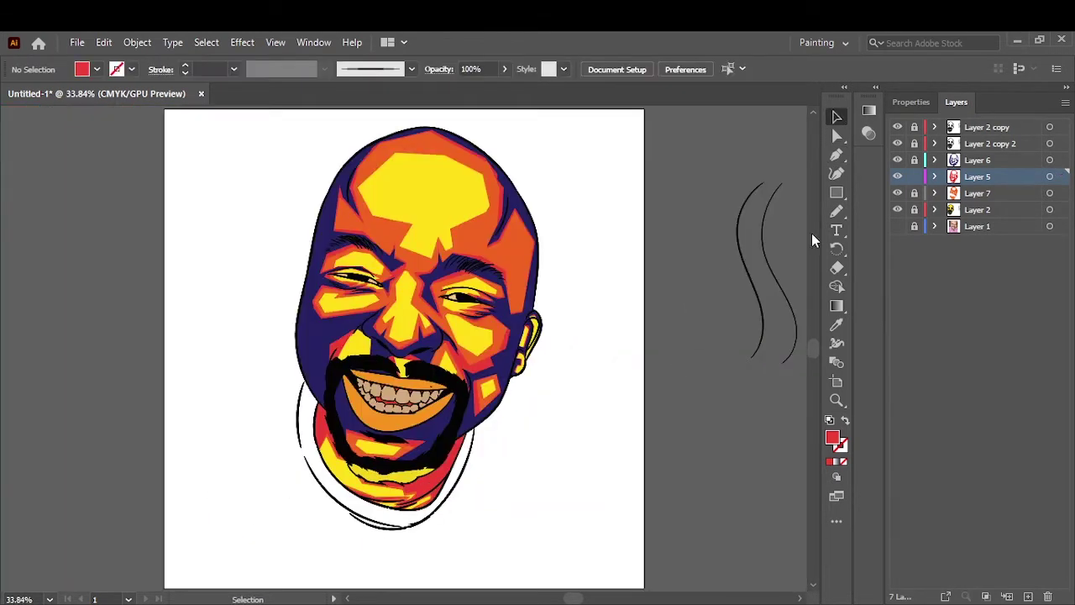
click(897, 159)
On the navy shading layer, draw a curved navy facet along the left jaw and chin bottom.
click(984, 164)
scroll(359, 432, up, 5)
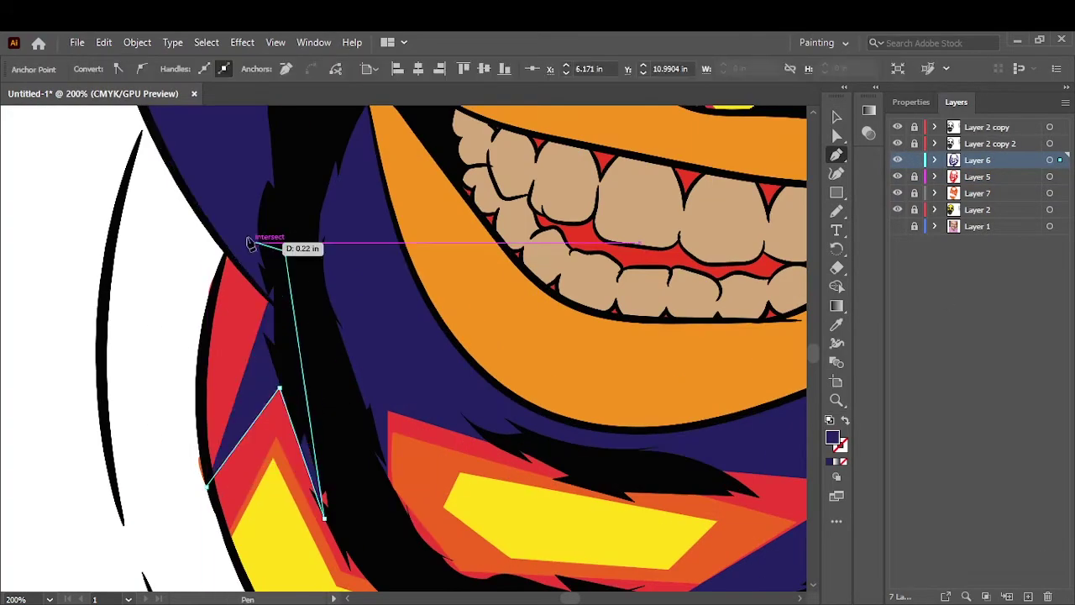
click(279, 389)
scroll(214, 502, down, 3)
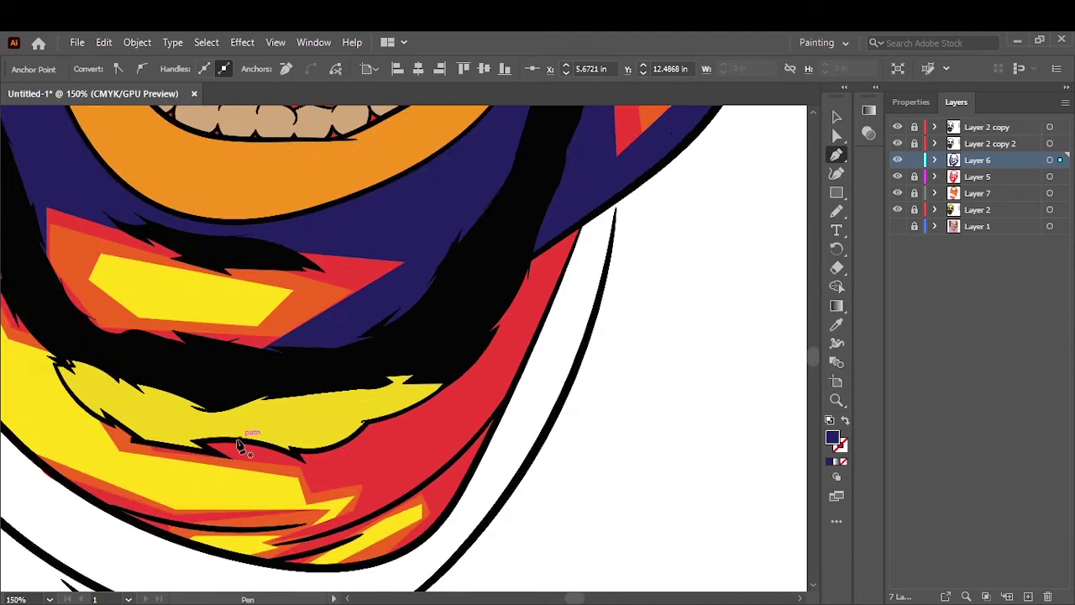
click(319, 484)
click(369, 479)
click(355, 519)
drag(495, 417, 497, 408)
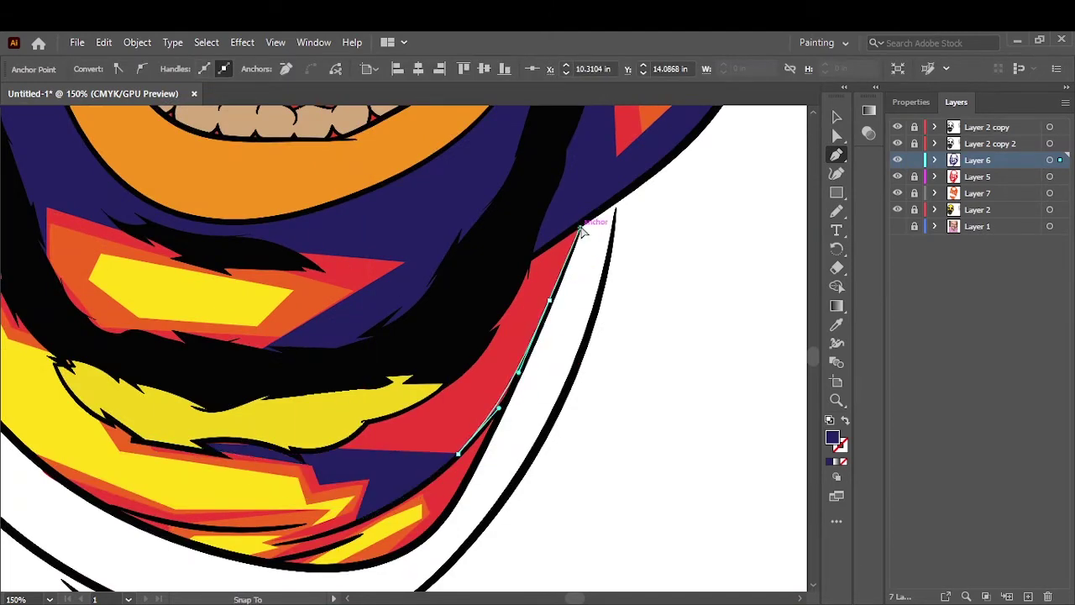
drag(378, 319, 157, 439)
scroll(728, 288, up, 2)
mouse_move(227, 441)
mouse_down()
mouse_move(348, 390)
mouse_move(444, 408)
mouse_up()
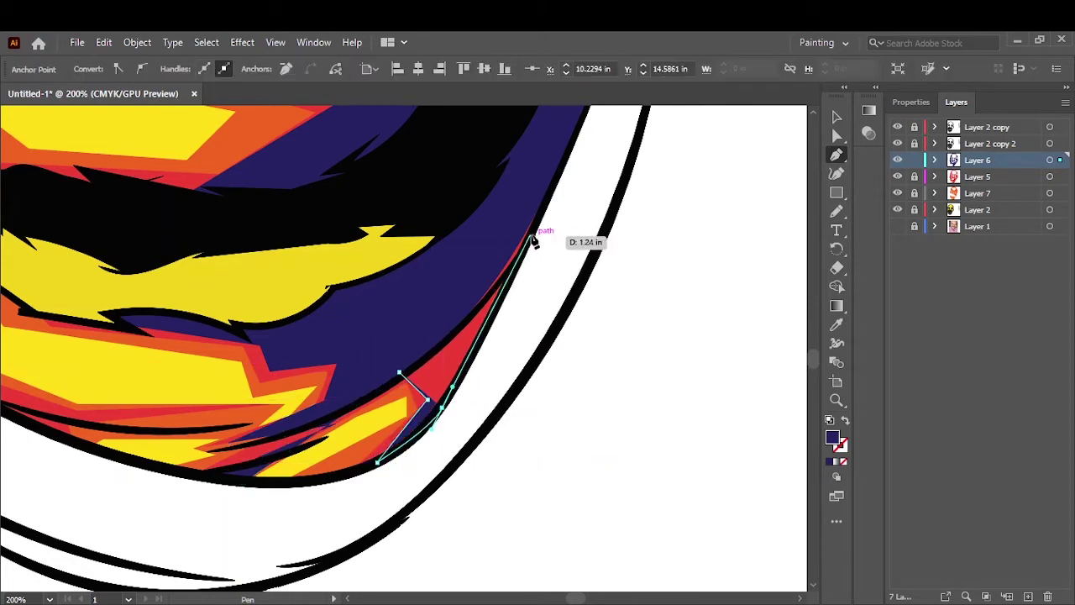
key(ctrl+0)
Draw a curved navy sliver along the lower jaw, then add new Layer 8 with red fill.
key(p)
drag(378, 470, 514, 458)
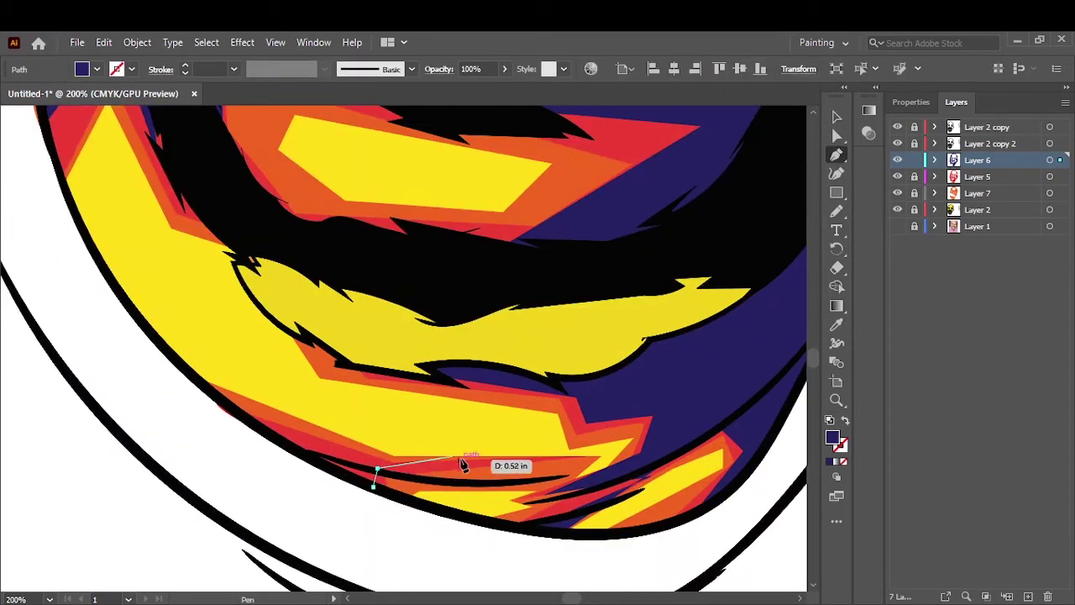
click(372, 485)
key(v)
key(ctrl+0)
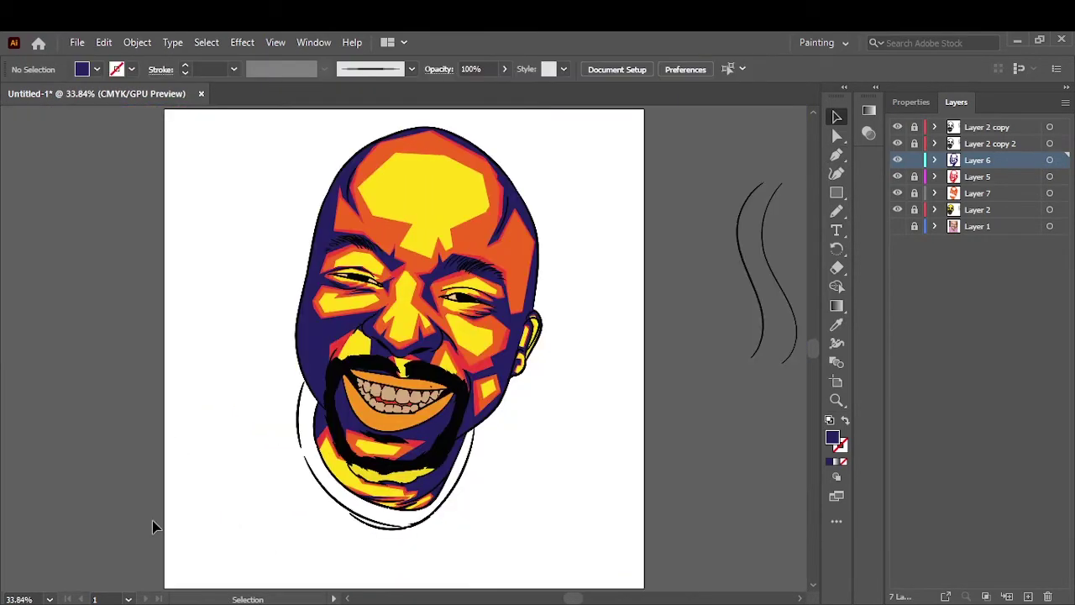
click(1028, 596)
click(97, 68)
Undo a stray red path near the eyebrow and switch the fill to crimson.
click(138, 100)
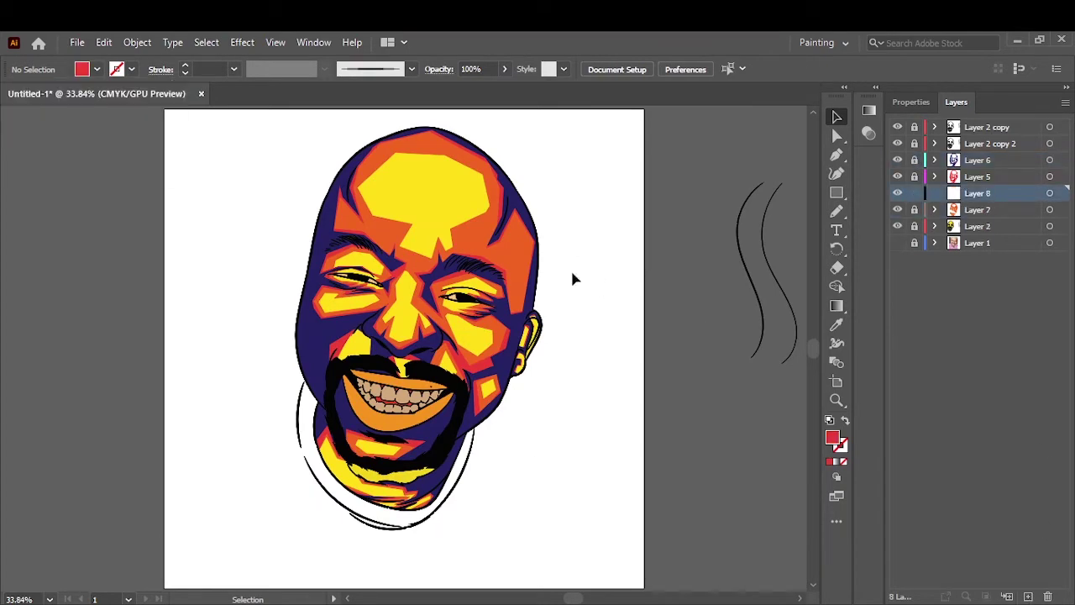
key(ctrl+1)
key(p)
click(493, 302)
key(ctrl+z)
click(84, 69)
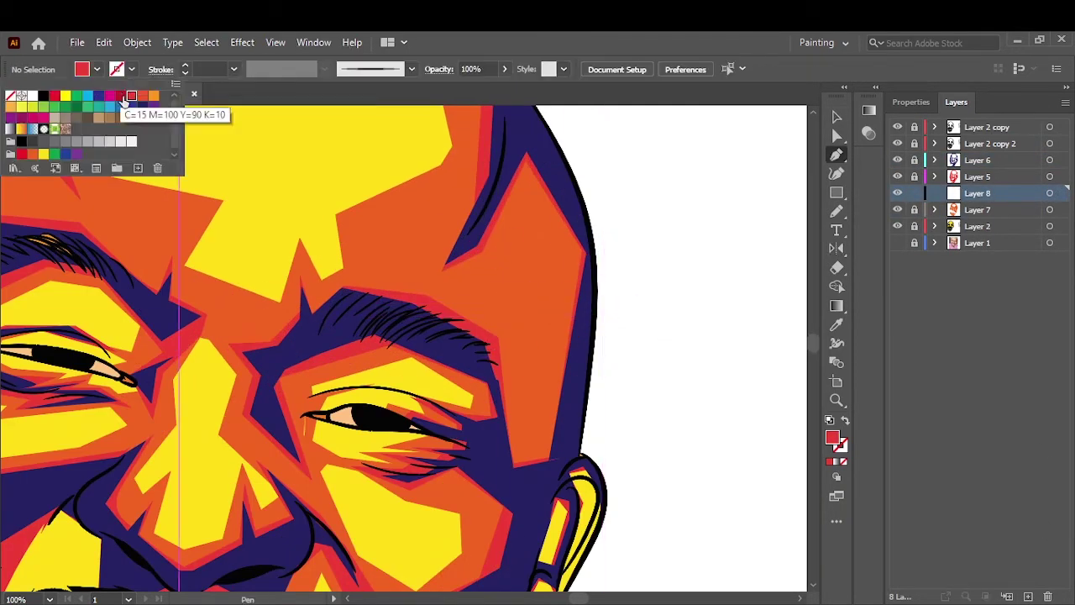
click(132, 101)
Draw a closed crimson facet down the right temple toward the brow.
click(551, 166)
click(499, 352)
click(534, 418)
click(570, 419)
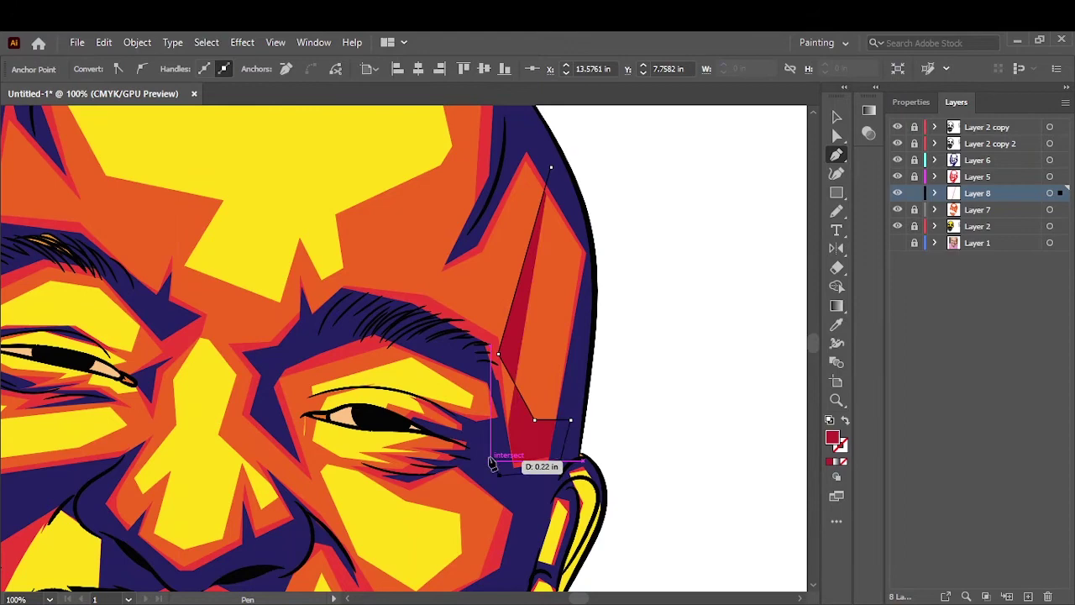
click(461, 336)
click(378, 306)
click(427, 267)
click(461, 189)
scroll(490, 121, up, 1)
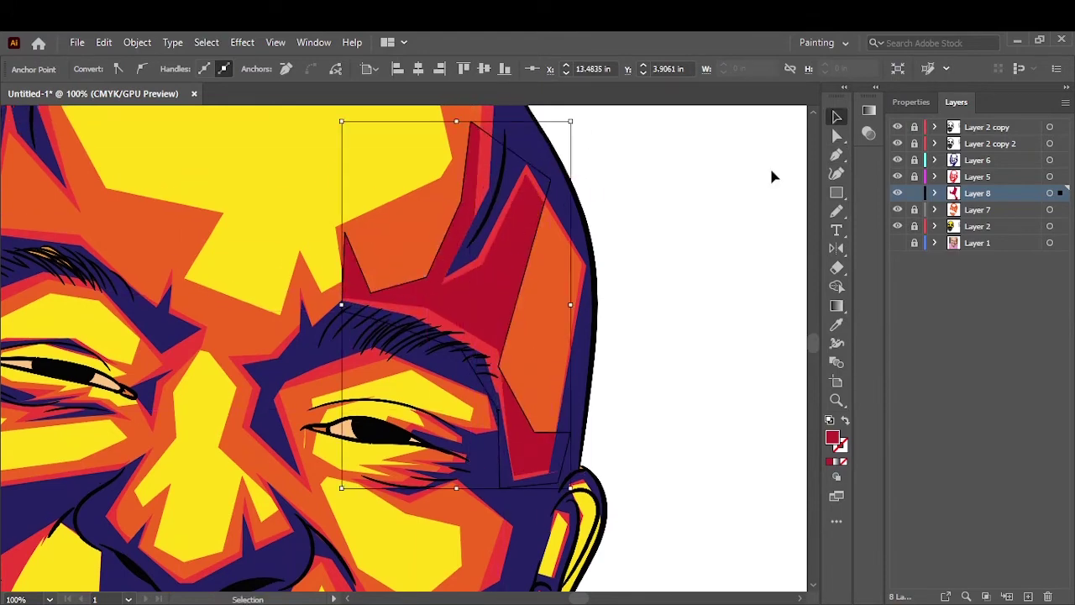
Add a second crimson facet along the right edge of the head.
key(p)
click(518, 214)
click(565, 277)
click(555, 439)
click(762, 186)
key(ctrl+0)
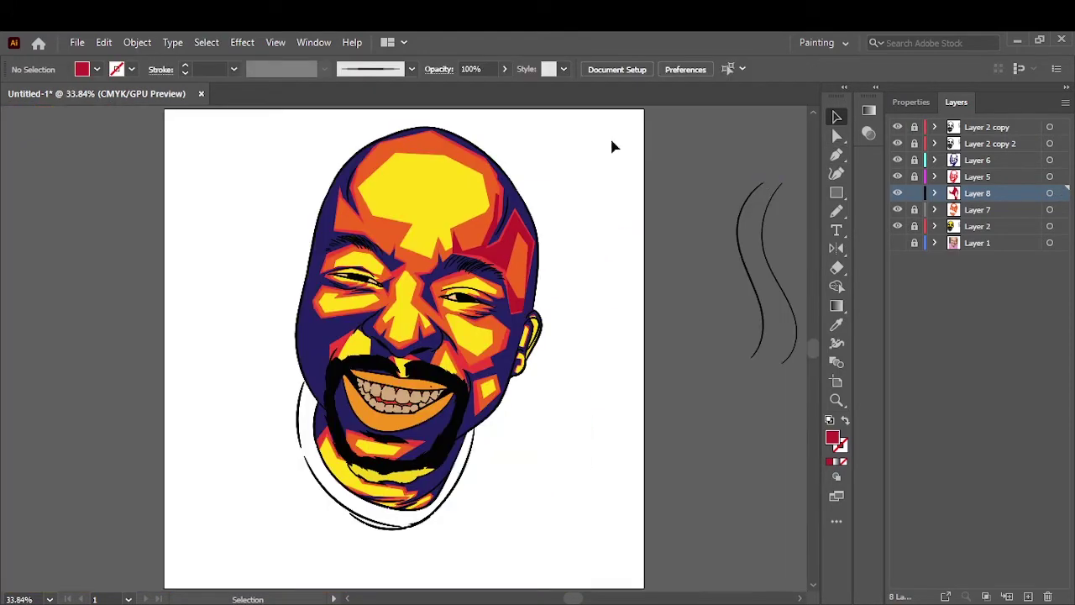
scroll(382, 168, up, 3)
click(638, 260)
Draw a crimson facet across the top and left side of the forehead.
click(619, 168)
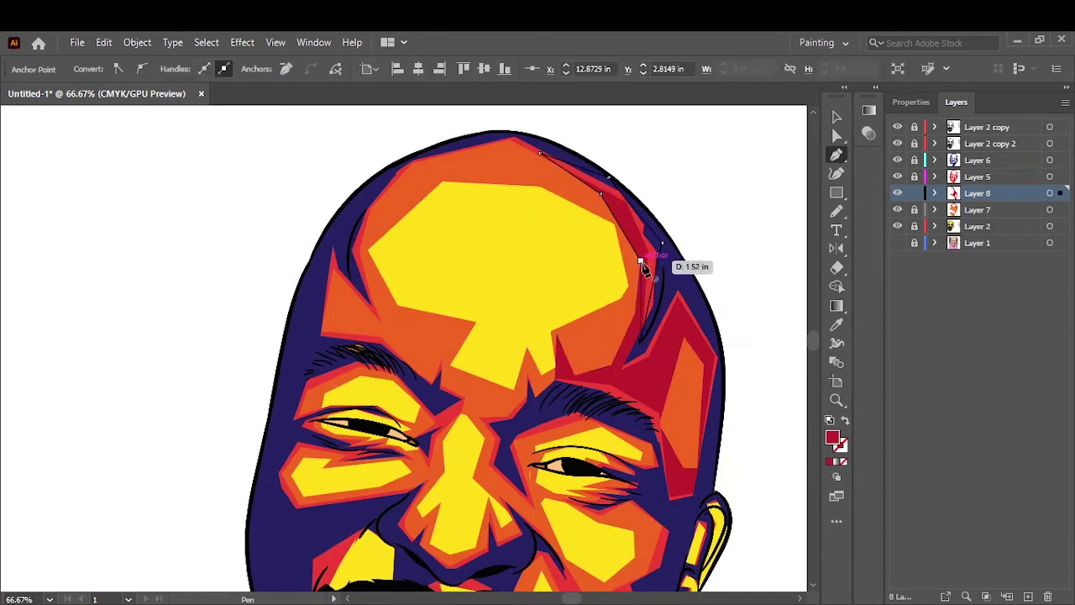
click(647, 263)
click(428, 159)
click(353, 250)
click(417, 381)
click(379, 358)
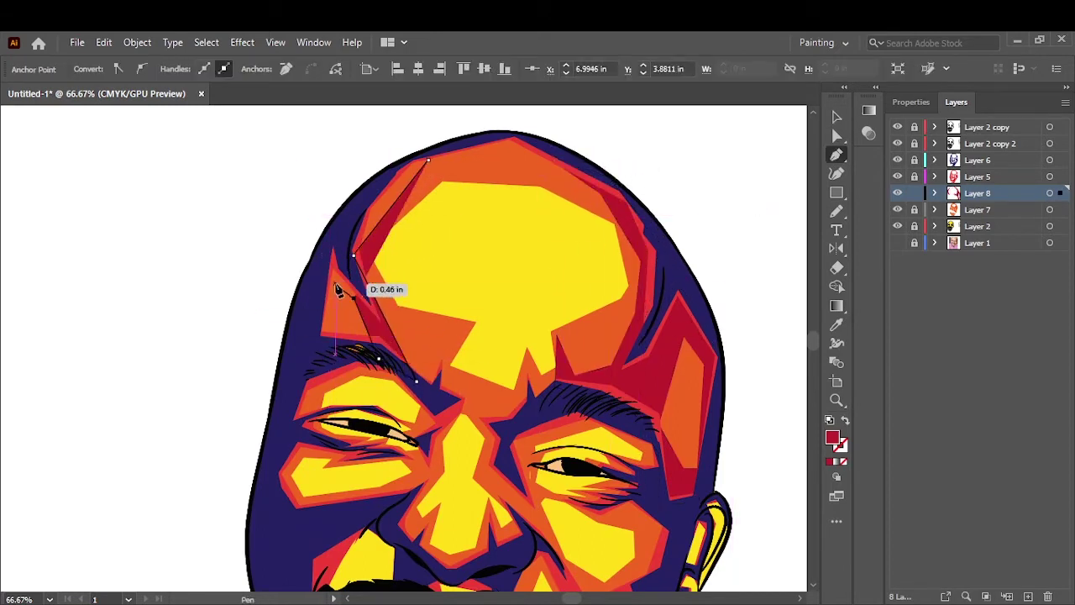
click(335, 283)
click(313, 357)
ctrl+click(742, 105)
scroll(581, 311, down, 2)
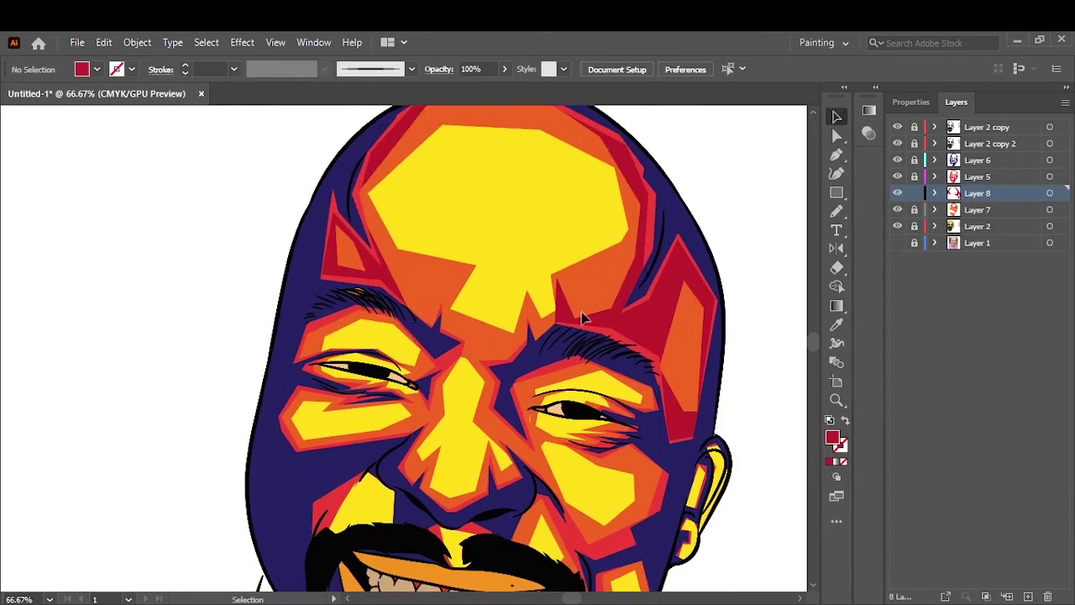
Add a crimson facet between the brows down the nose bridge, then a new layer with navy fill.
click(391, 309)
click(432, 309)
click(452, 279)
click(518, 335)
click(527, 304)
click(537, 326)
click(568, 319)
click(507, 377)
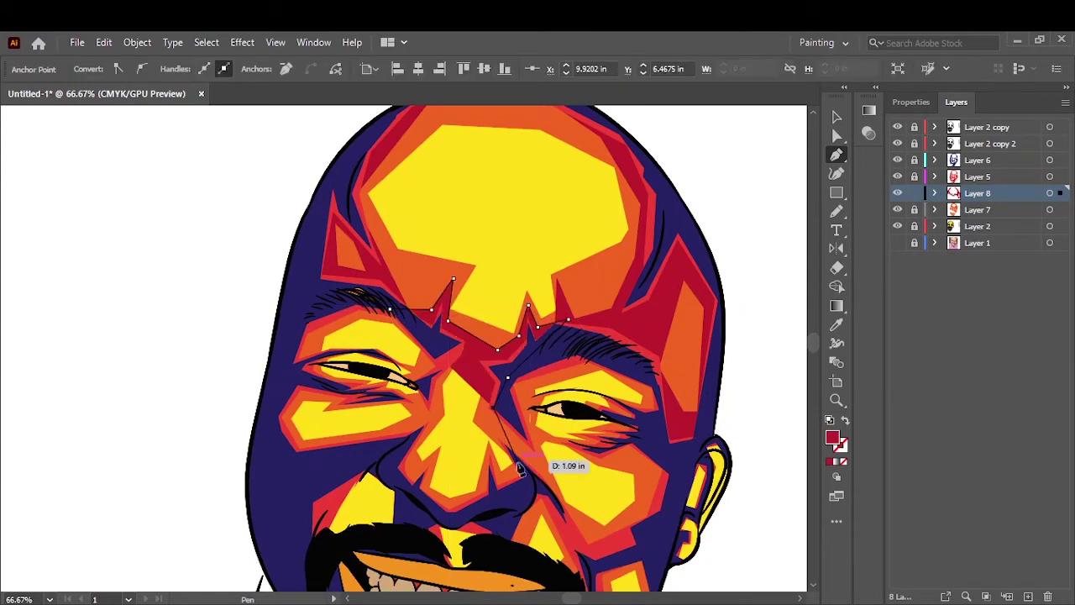
click(836, 118)
key(ctrl+0)
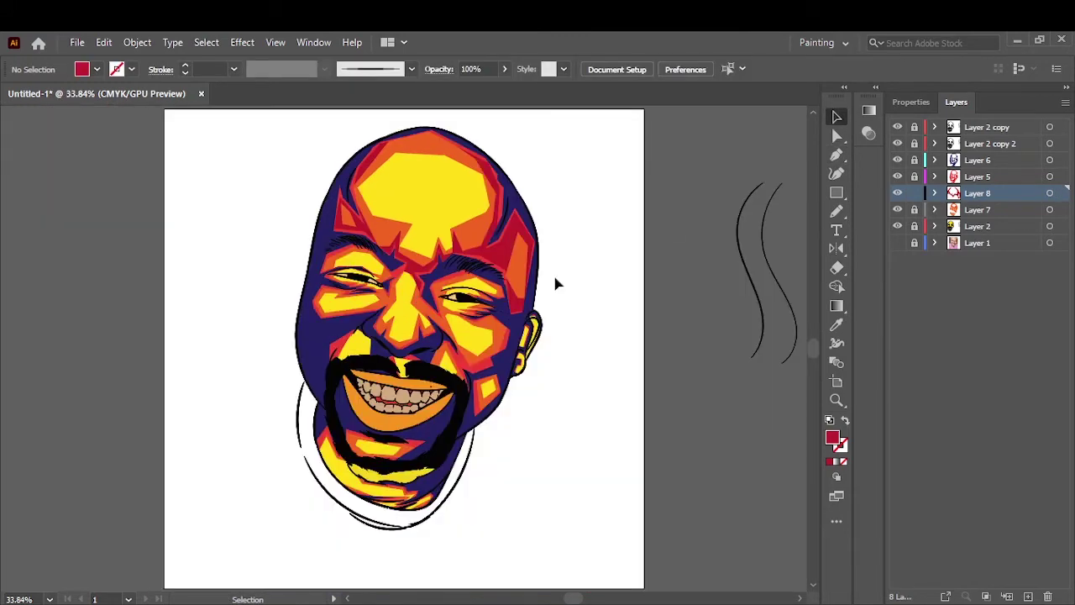
key(ctrl+l)
click(97, 69)
Draw a small diamond beside the face and give it a dark navy fill.
click(34, 126)
key(ctrl+1)
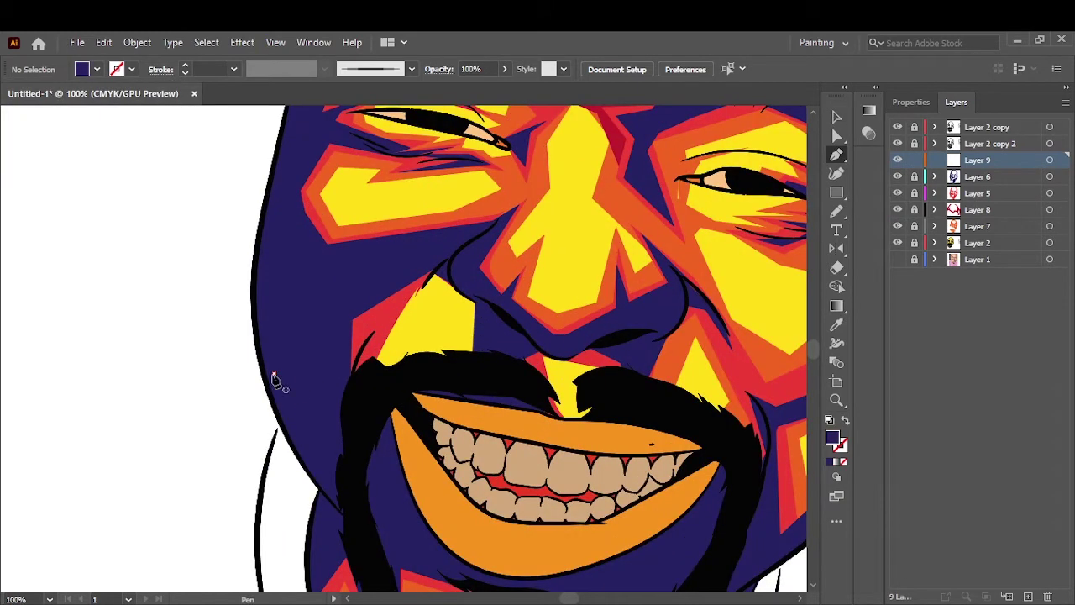
click(295, 300)
mouse_move(295, 353)
mouse_down()
mouse_move(141, 334)
mouse_move(306, 332)
mouse_up()
click(97, 68)
click(132, 108)
double_click(832, 438)
click(758, 211)
Add navy anchor points along the left jaw.
key(p)
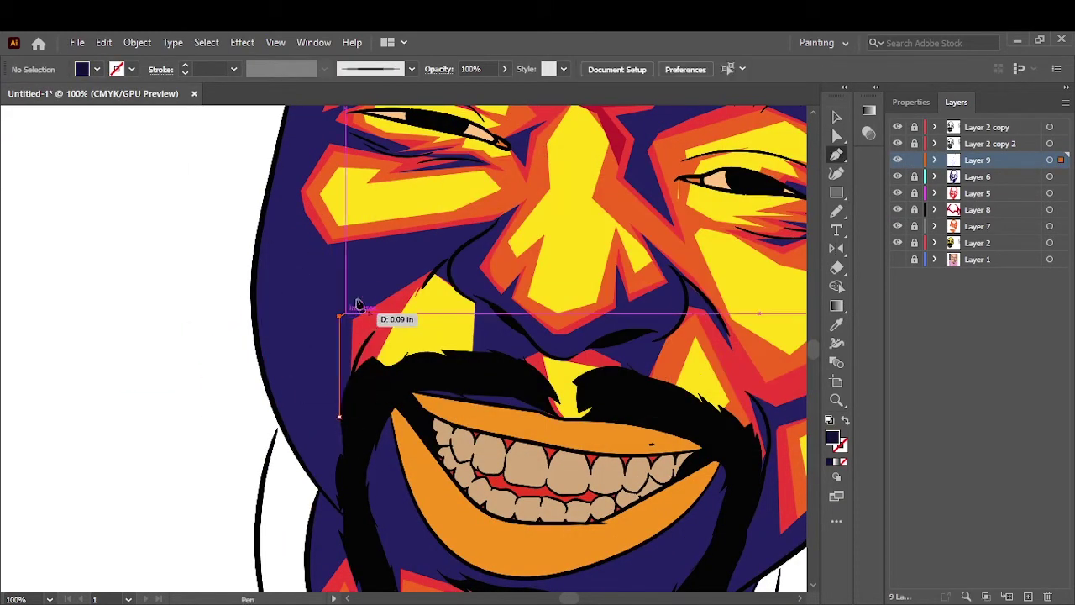
click(300, 413)
click(360, 420)
key(ctrl+0)
key(v)
key(ctrl+shift+a)
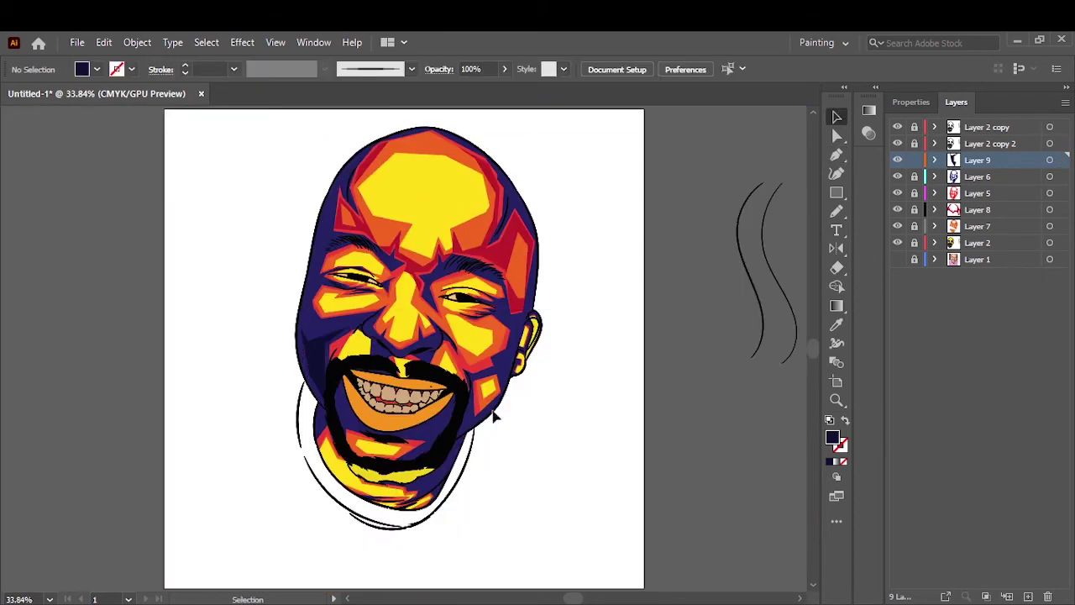
Draw a closed navy shadow shape under the nose.
key(ctrl+plus)
key(ctrl+plus)
key(ctrl+plus)
key(p)
click(529, 296)
click(485, 372)
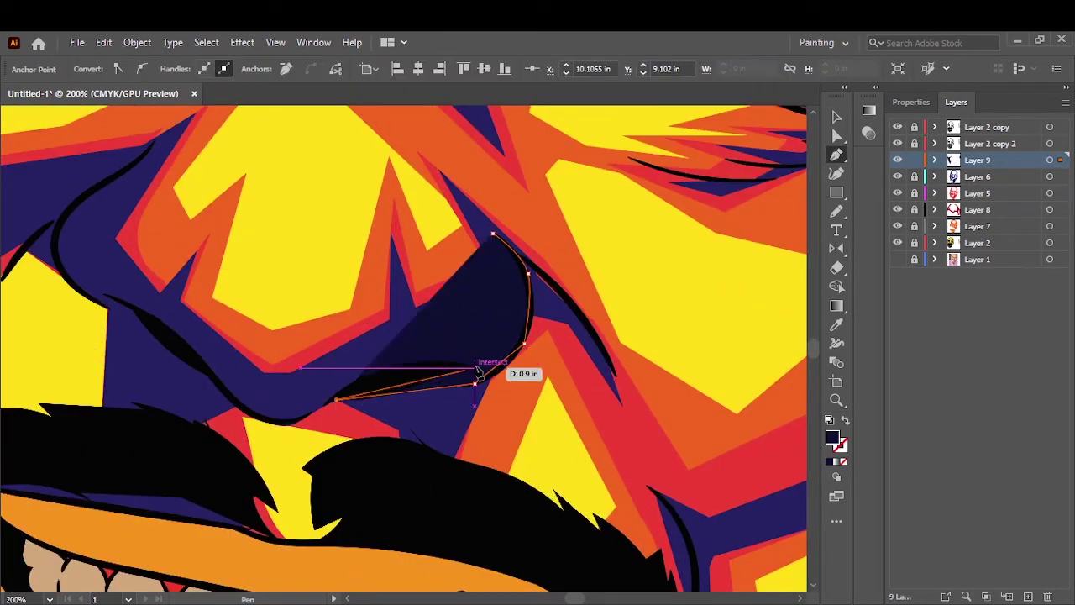
click(336, 400)
key(v)
key(p)
Trace a closed navy shadow shape running along the nose.
click(387, 221)
click(296, 338)
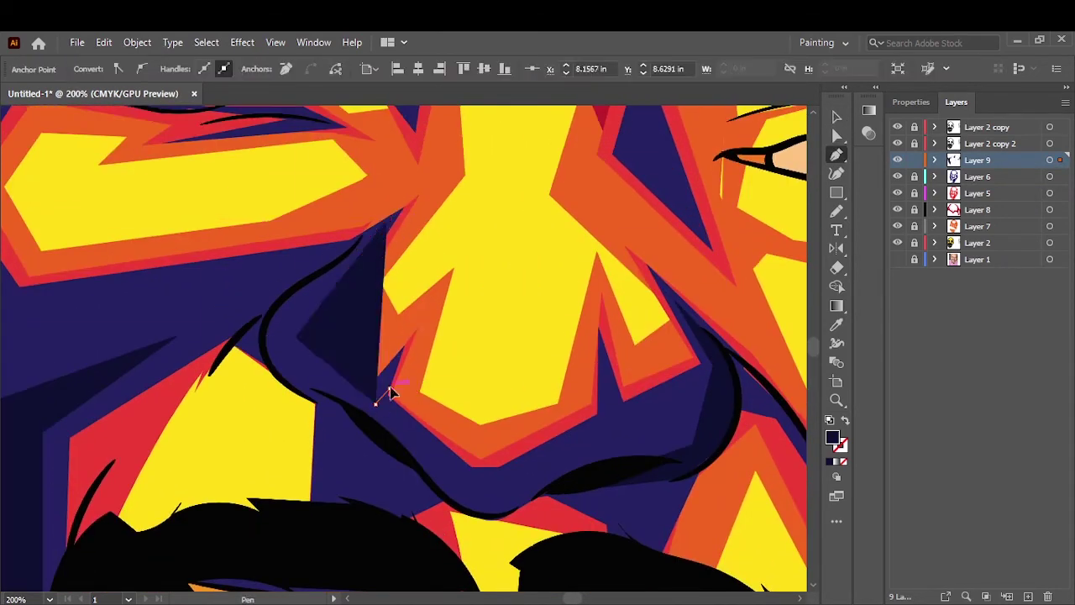
click(377, 404)
click(463, 491)
click(525, 486)
click(432, 516)
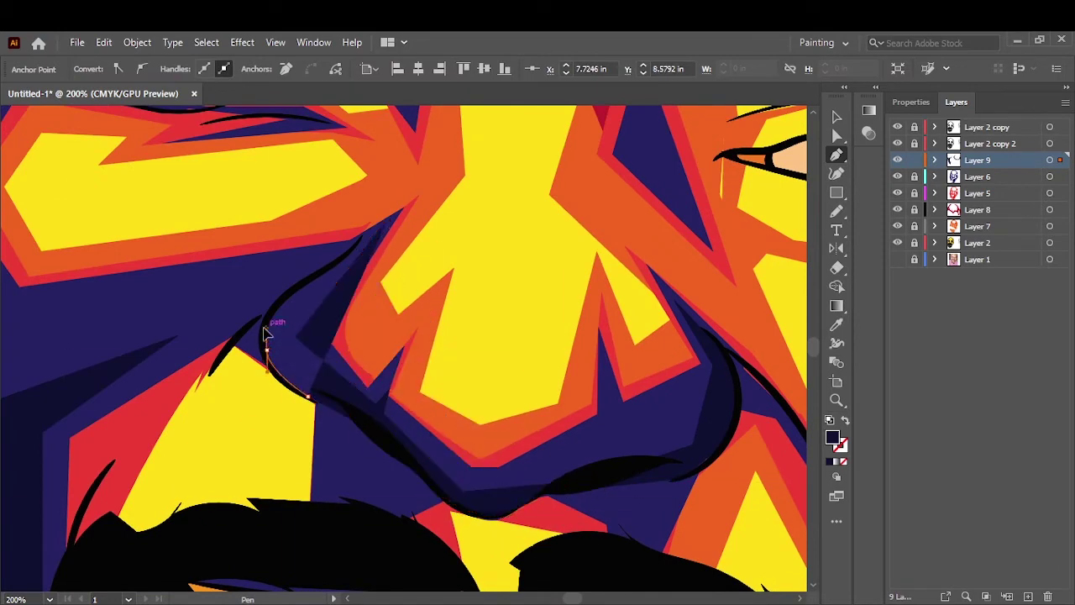
click(388, 221)
key(v)
click(534, 269)
click(251, 323)
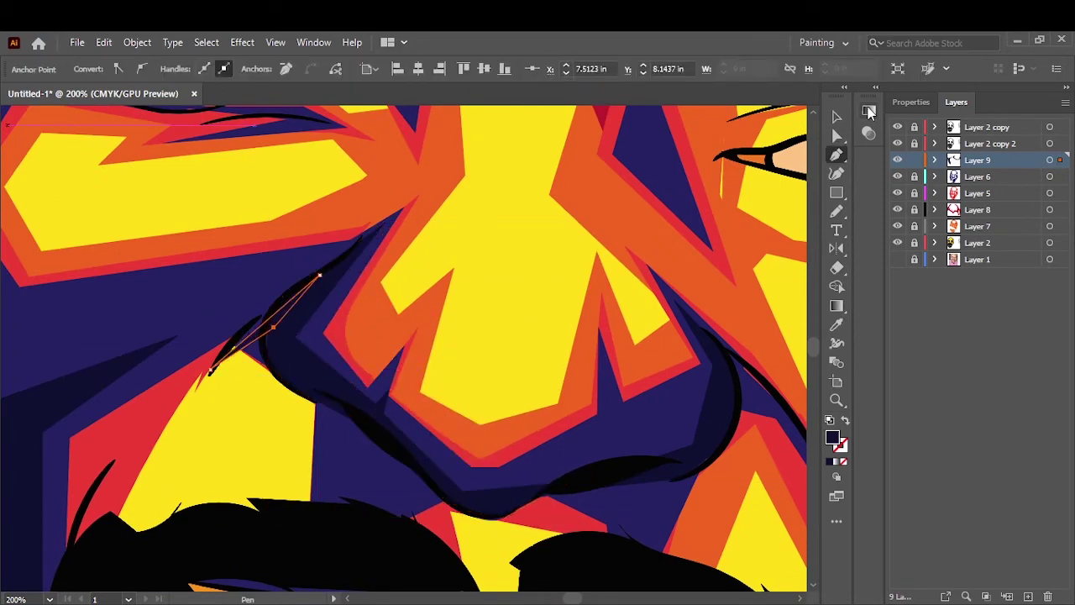
Finish the navy shadow on the forehead.
key(ctrl+0)
key(ctrl+plus)
scroll(351, 406, up, 5)
key(p)
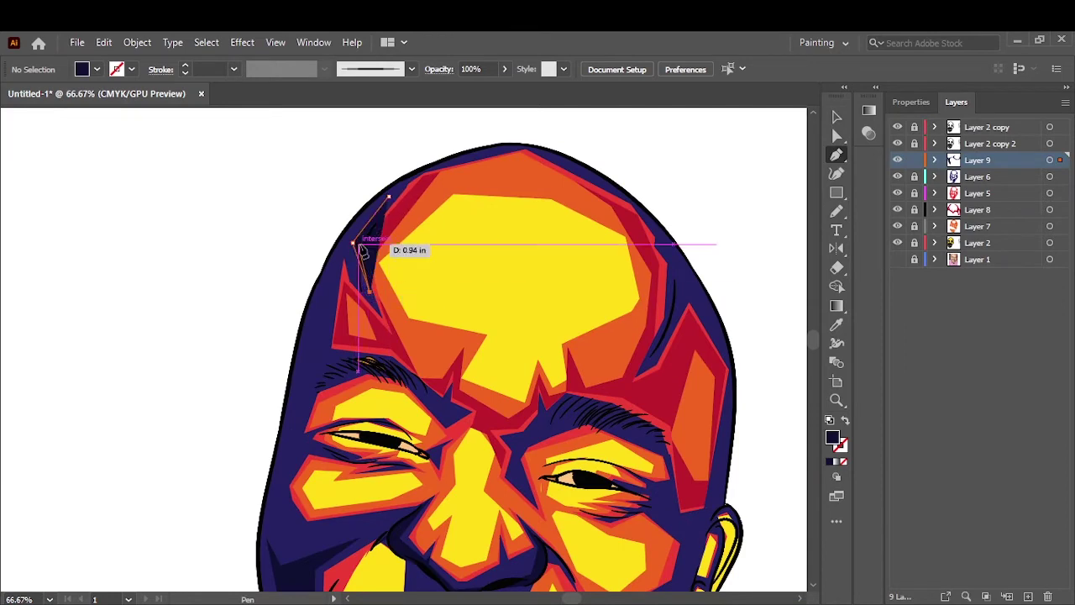
click(356, 244)
scroll(753, 194, down, 7)
scroll(504, 336, down, 3)
Draw a closed navy shadow shape on the right side of the chin.
click(338, 383)
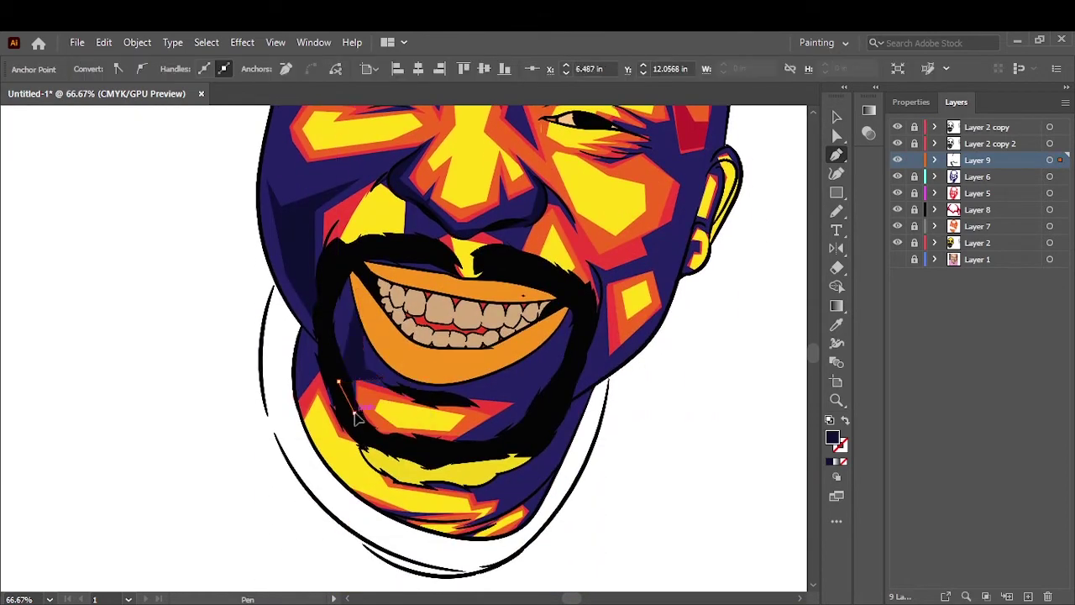
key(ctrl+shift+a)
click(437, 396)
click(508, 387)
click(462, 443)
click(522, 440)
click(581, 336)
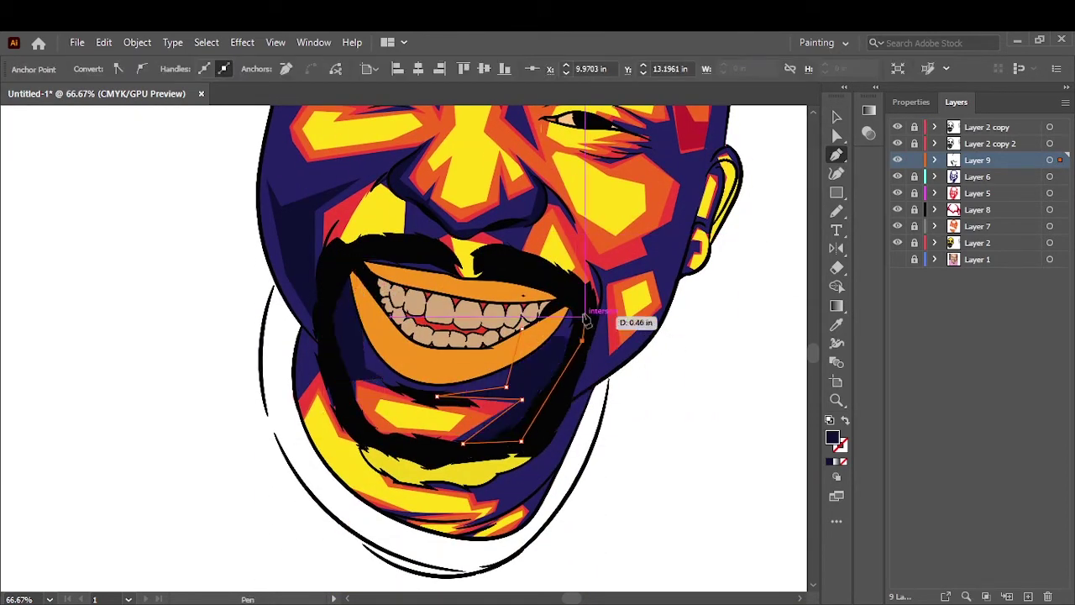
Add a second curved navy shadow shape along the right chin.
key(ctrl+shift+a)
key(p)
click(552, 410)
drag(522, 498, 558, 477)
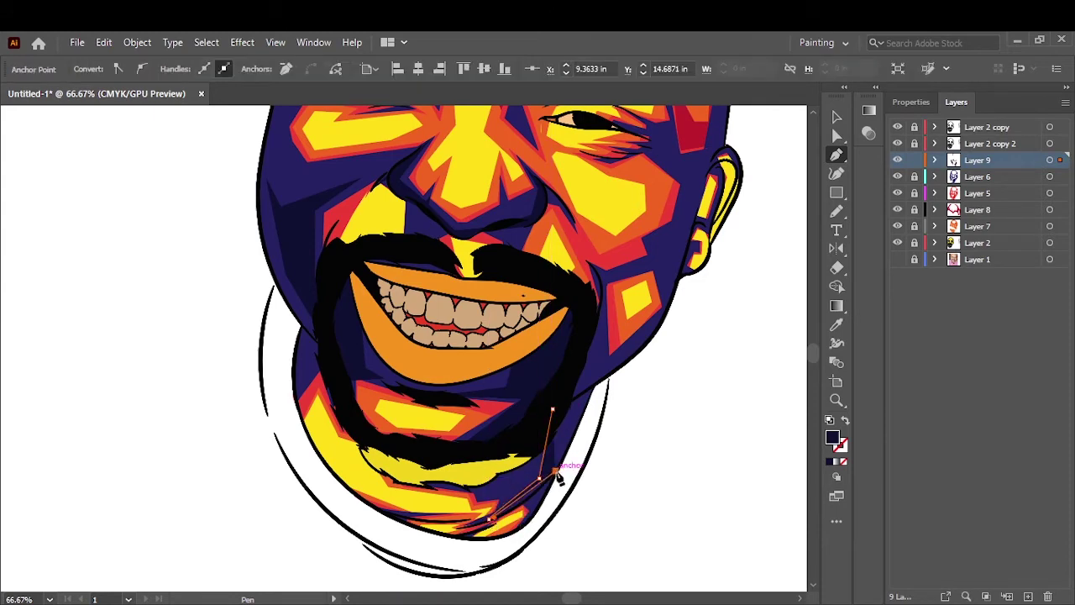
click(574, 404)
key(ctrl+shift+a)
key(o)
Draw a closed navy shadow facet on the right jaw.
click(622, 364)
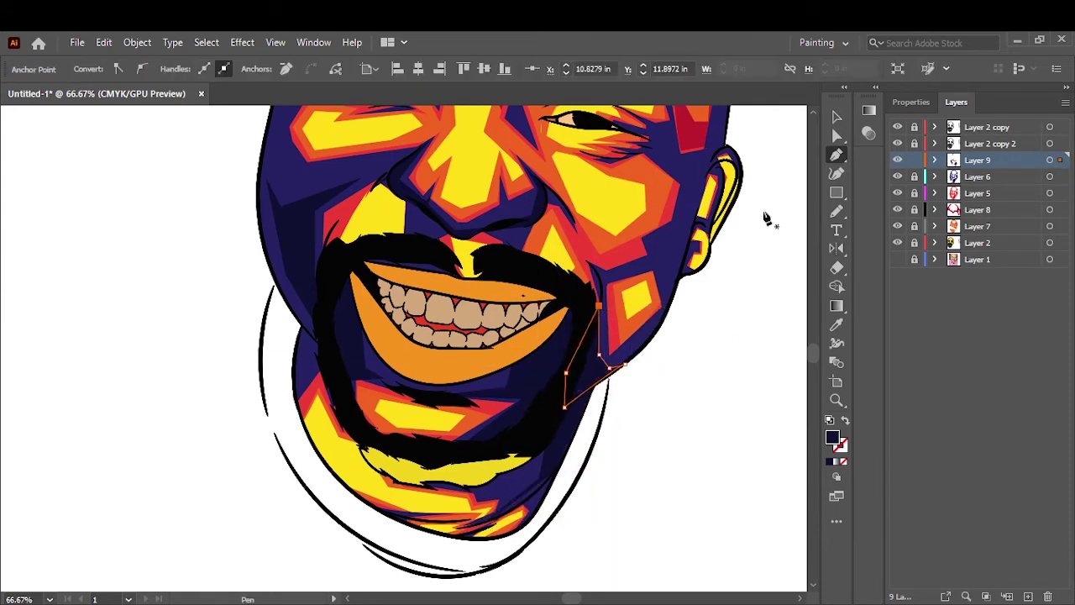
key(ctrl+shift+a)
key(v)
key(ctrl+0)
scroll(504, 363, up, 5)
click(370, 323)
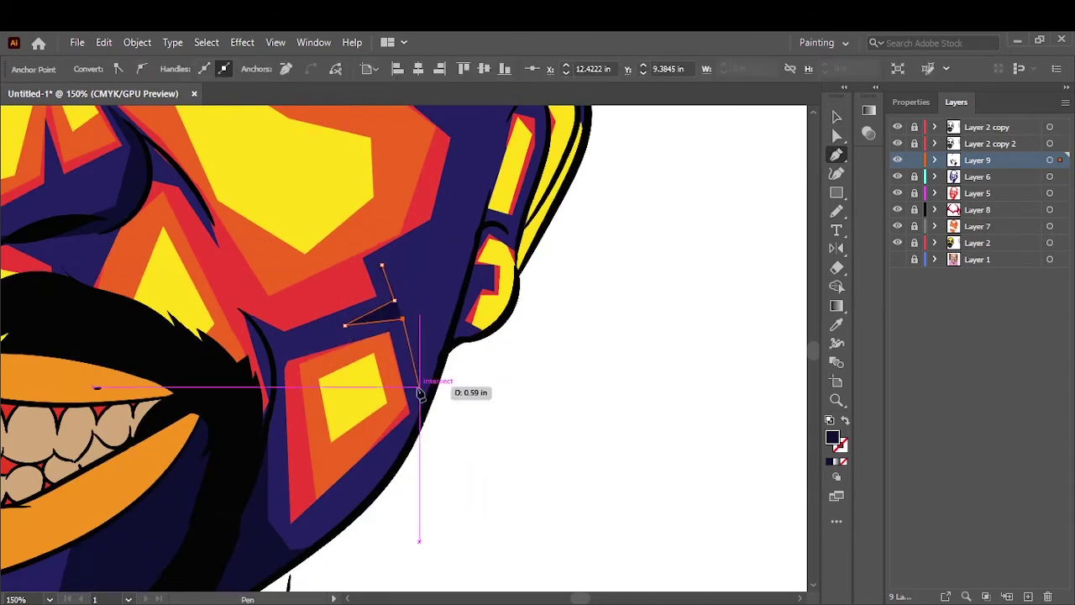
click(420, 370)
click(482, 222)
click(380, 264)
key(ctrl+shift+a)
key(v)
Draw a closed navy shadow along the head's right edge.
key(ctrl+0)
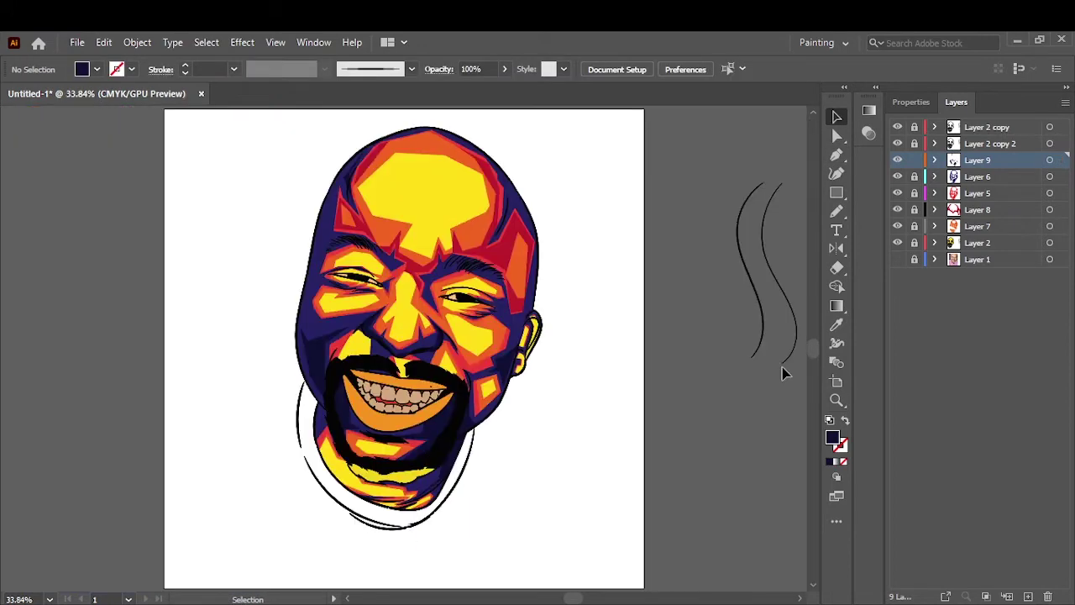
key(p)
scroll(501, 286, up, 5)
click(486, 254)
click(518, 454)
click(550, 407)
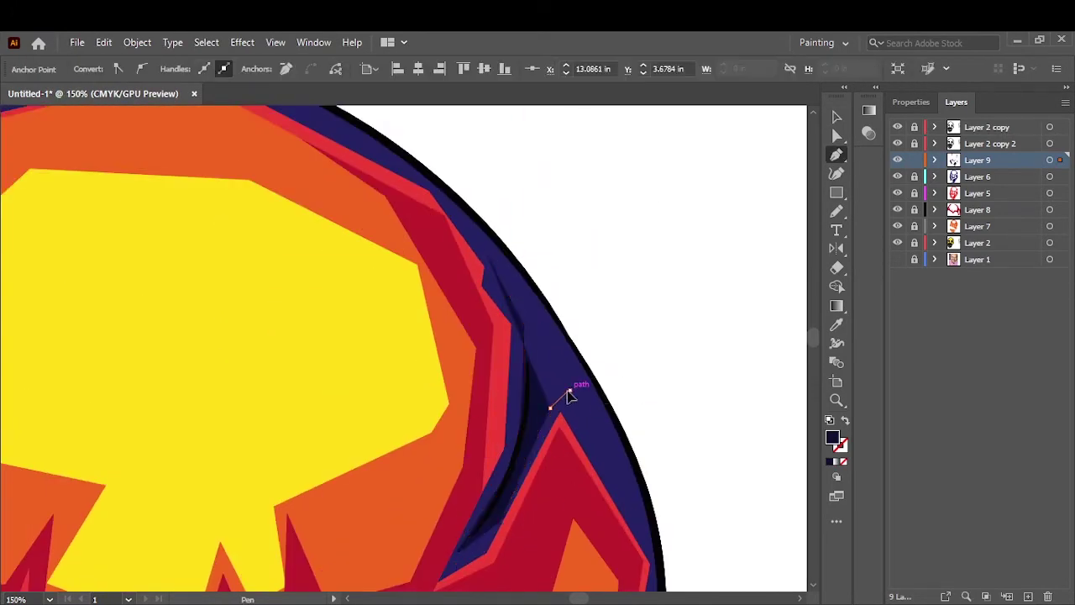
click(614, 471)
click(486, 254)
key(ctrl+shift+a)
key(v)
Draw a navy shadow facet beside the ear and begin one on the left cheek.
key(ctrl+0)
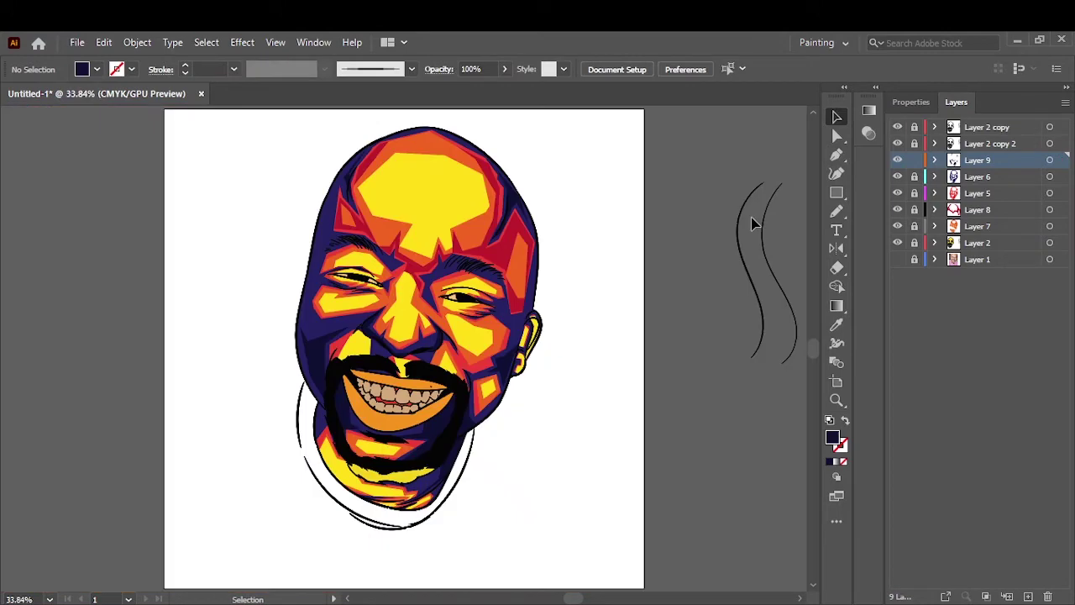
scroll(579, 330, up, 5)
key(p)
click(585, 326)
click(529, 489)
click(460, 550)
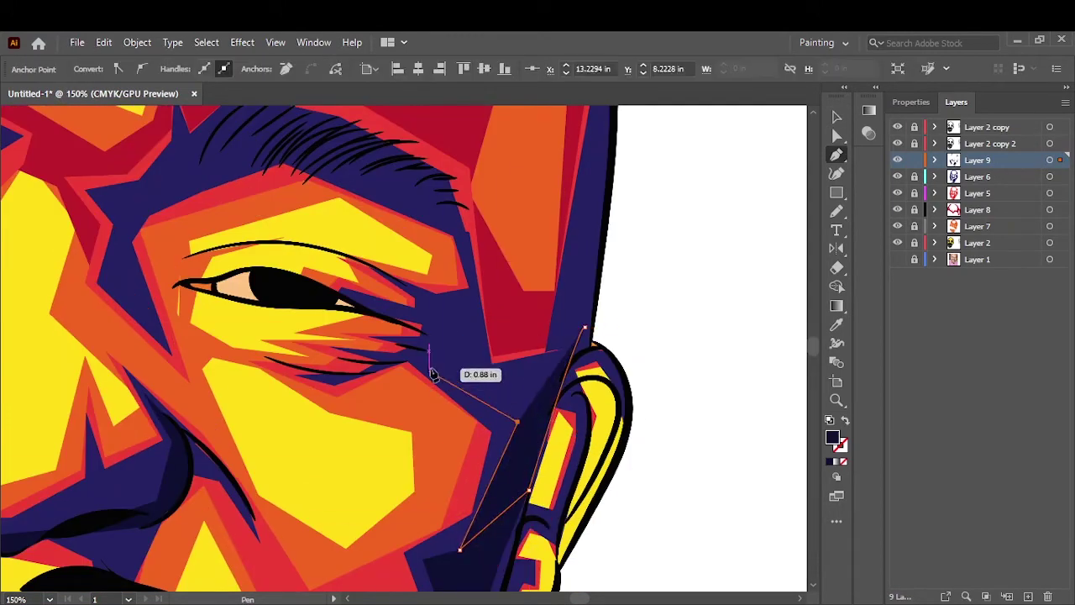
click(429, 362)
key(ctrl+shift+a)
key(ctrl+0)
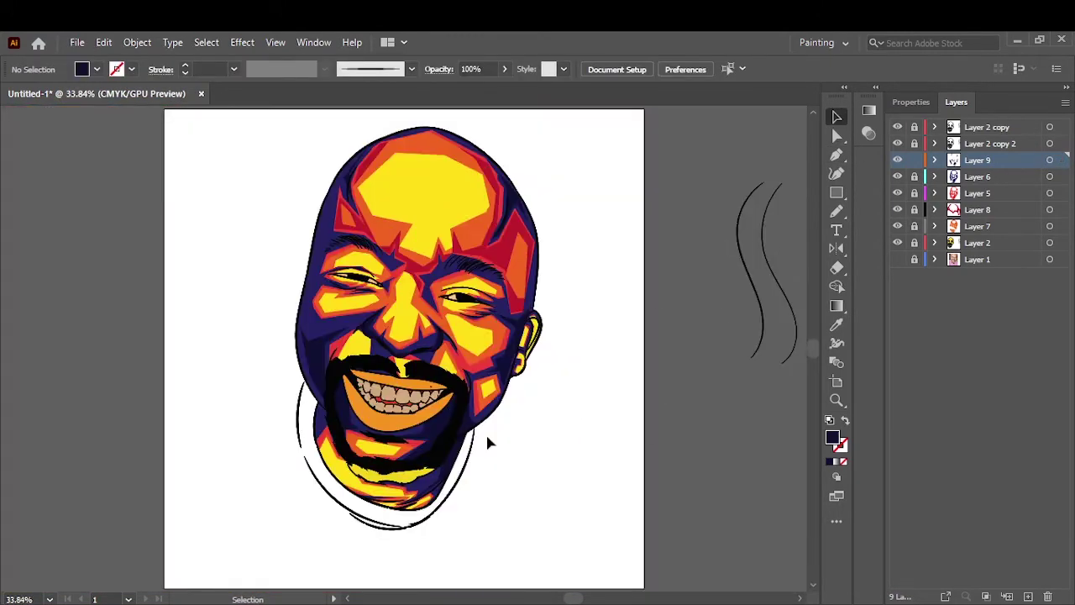
scroll(486, 431, up, 3)
key(p)
click(332, 303)
Close the cheek shadow shape and draw a shadow facet near the eye.
click(306, 463)
click(338, 524)
click(437, 460)
click(333, 302)
key(ctrl+shift+a)
click(339, 372)
click(357, 323)
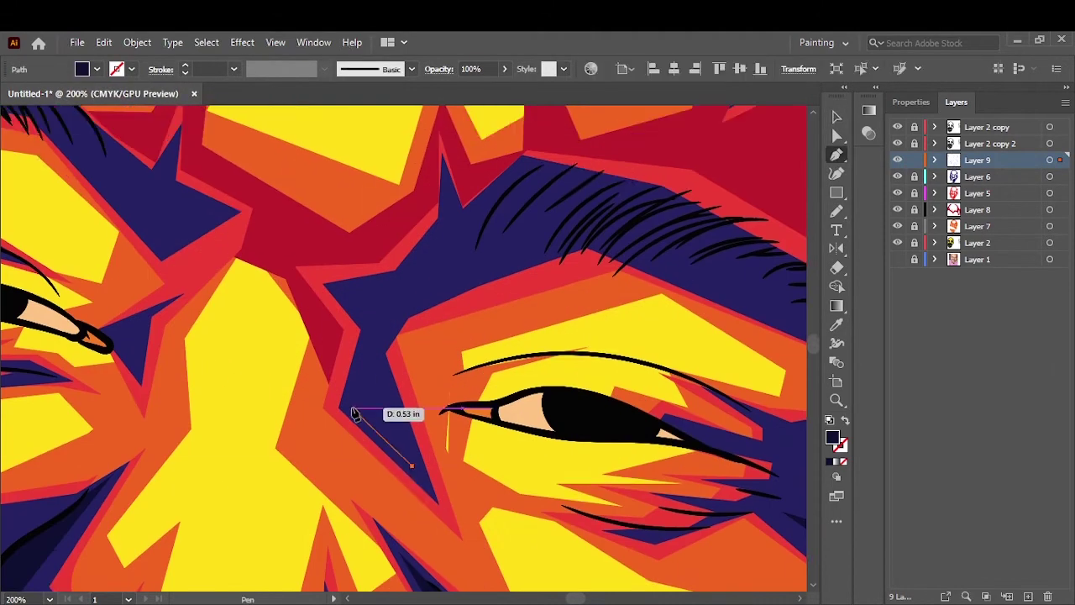
Trace a closed dark shadow shape around the eyebrow.
click(353, 408)
click(344, 293)
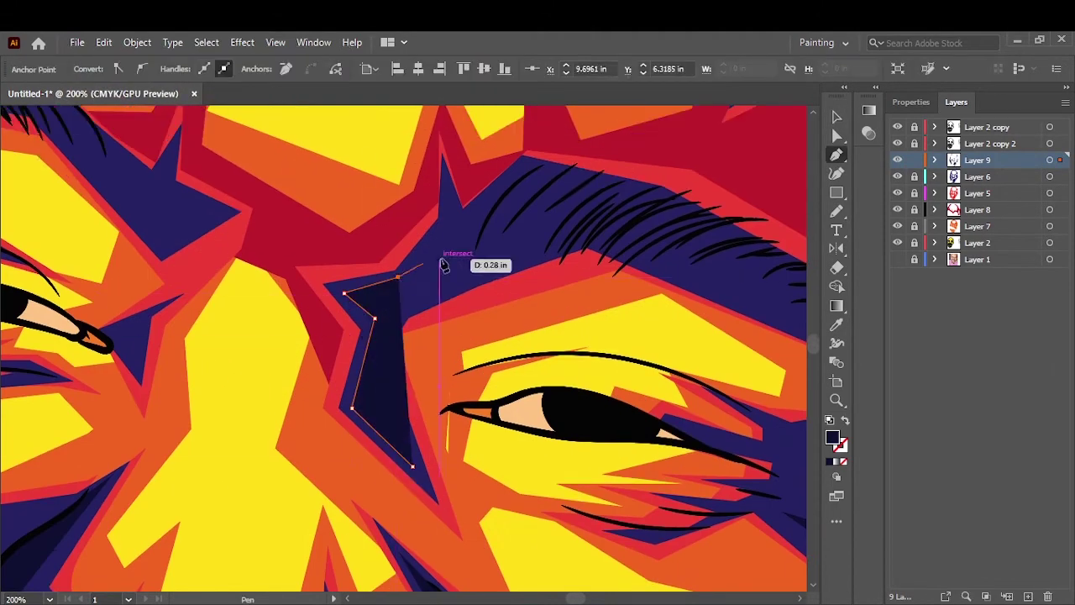
click(445, 199)
click(672, 204)
click(751, 278)
click(445, 285)
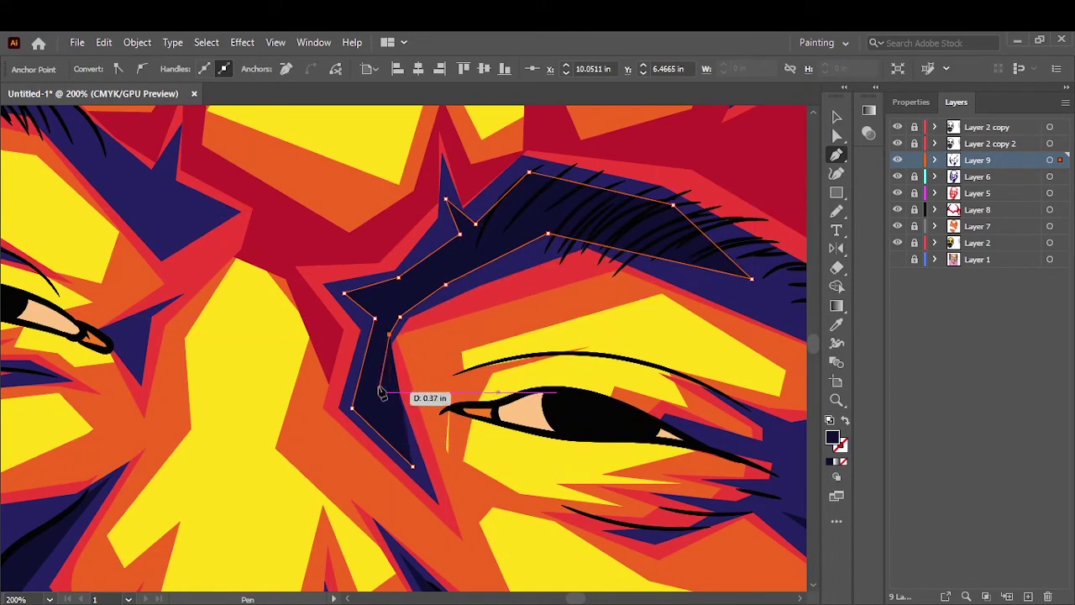
key(ctrl+0)
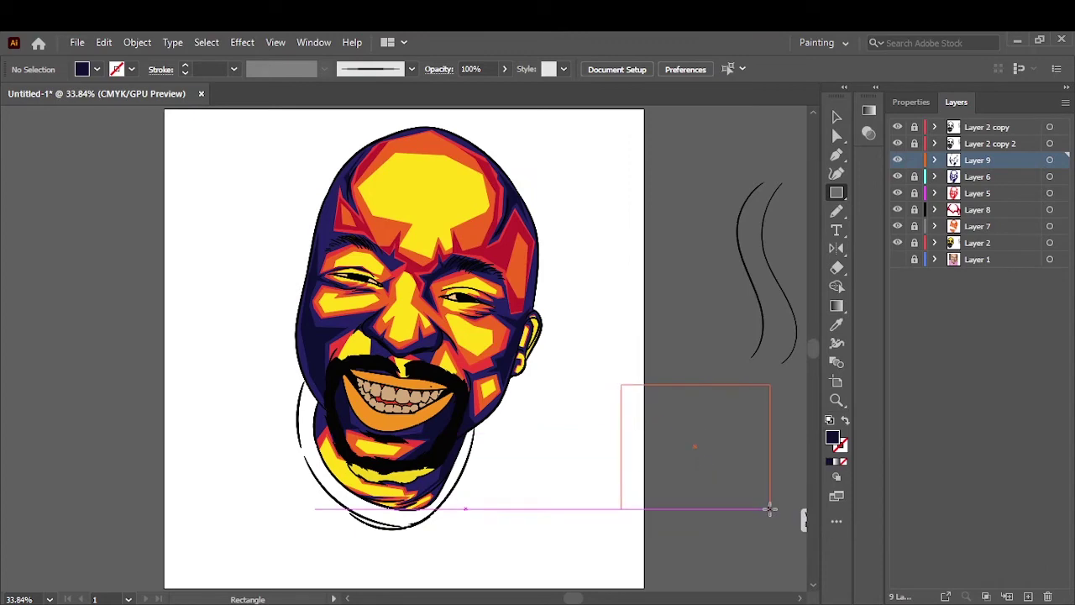
Try a star shape beside the portrait, undo it, and add Layer 10.
click(836, 193)
click(888, 249)
drag(201, 235, 264, 309)
drag(258, 184, 331, 472)
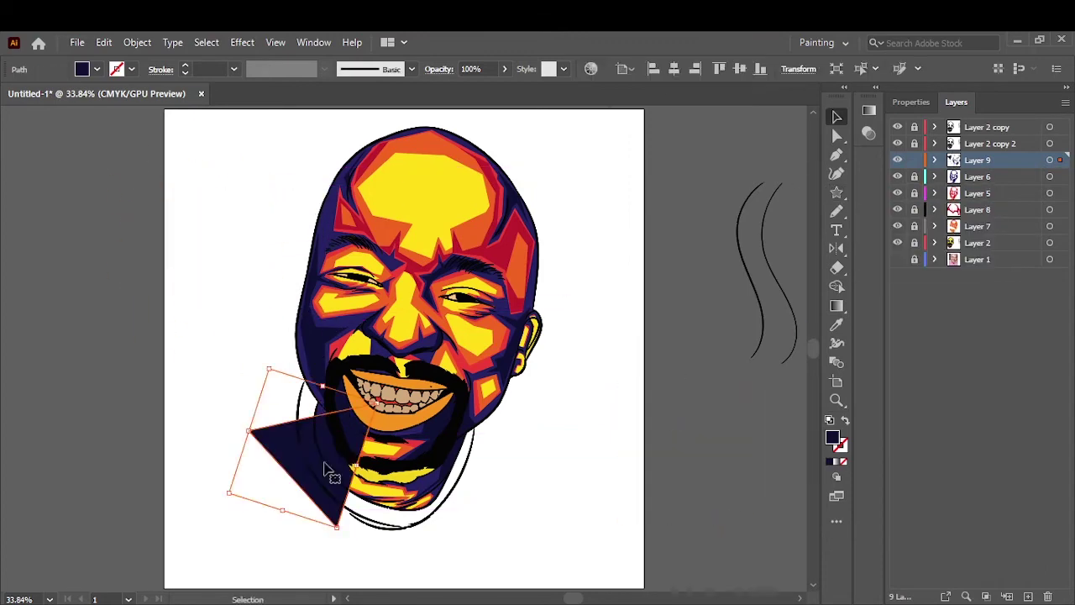
key(ctrl+z)
key(ctrl+l)
scroll(445, 456, up, 5)
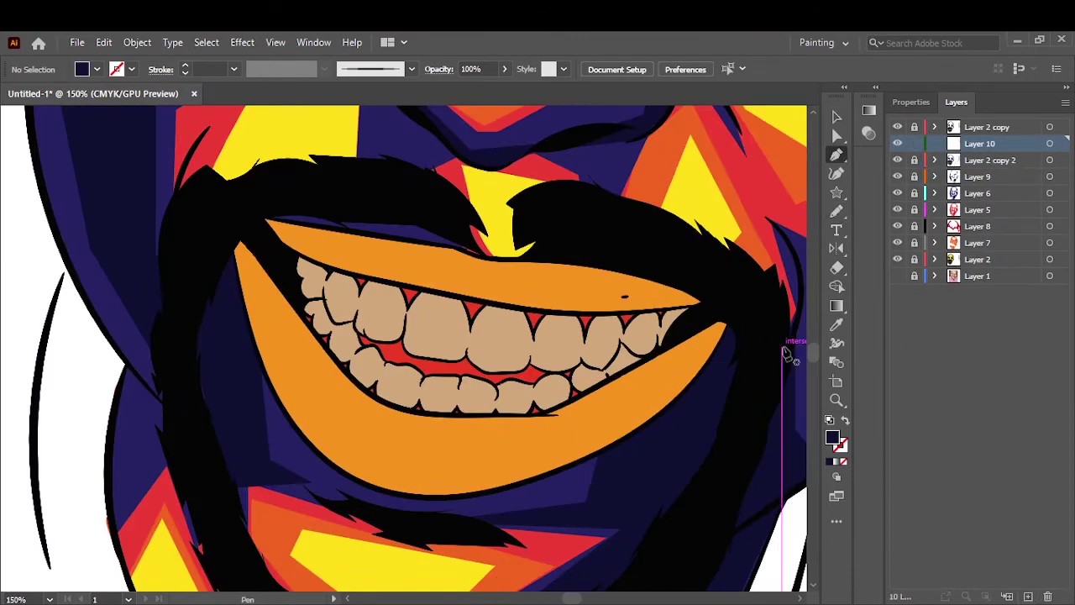
Draw a red-filled shape along the lower lip.
click(96, 69)
click(26, 105)
click(719, 330)
click(520, 470)
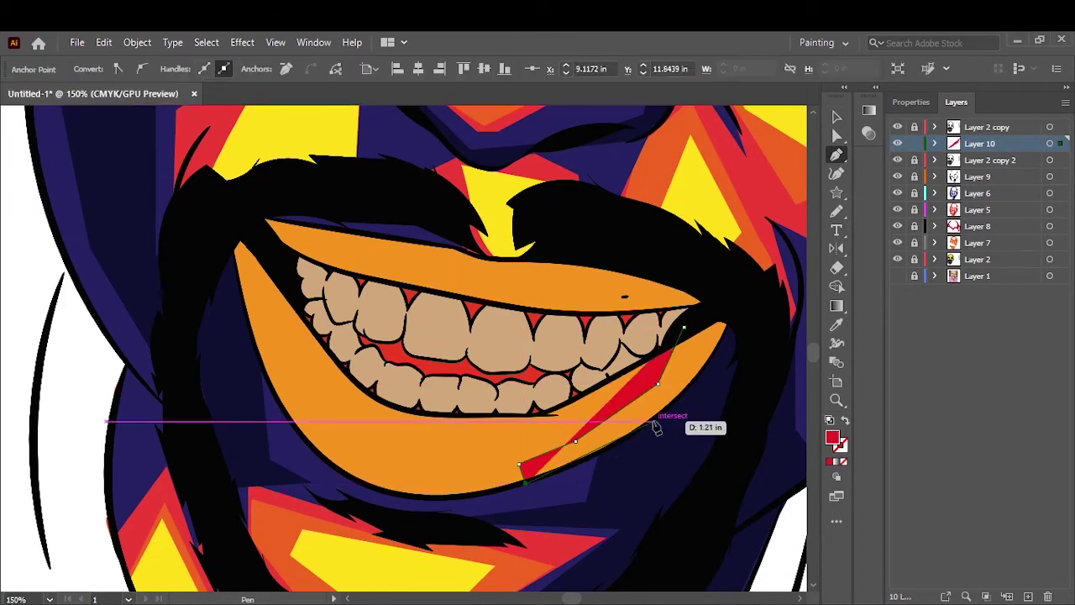
click(655, 420)
Hide the artwork layers to reveal the photo and set the fill to blue.
click(719, 330)
drag(897, 160, 897, 275)
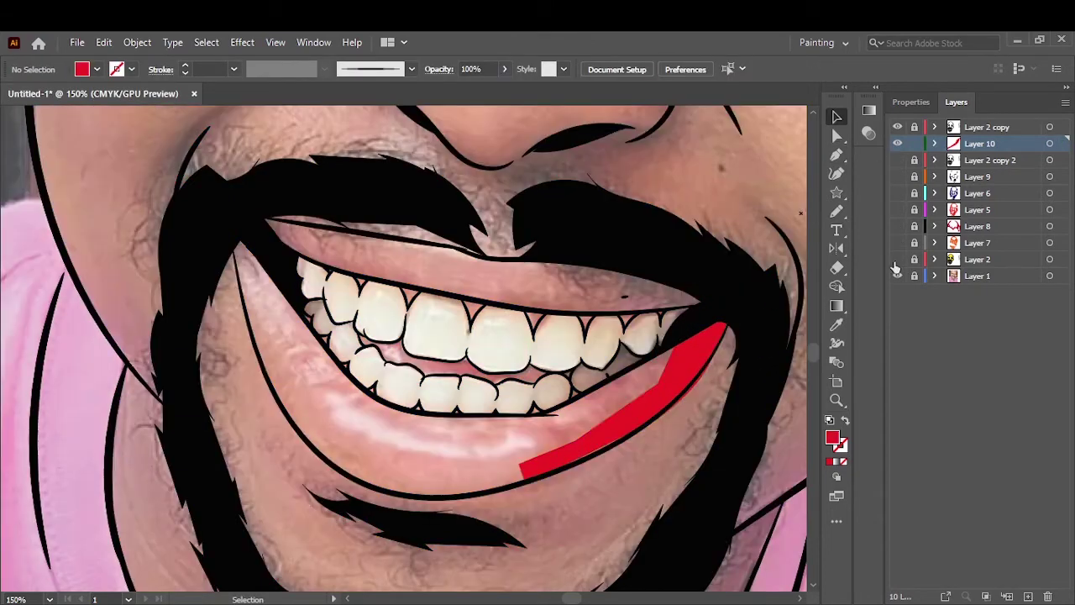
click(97, 69)
key(p)
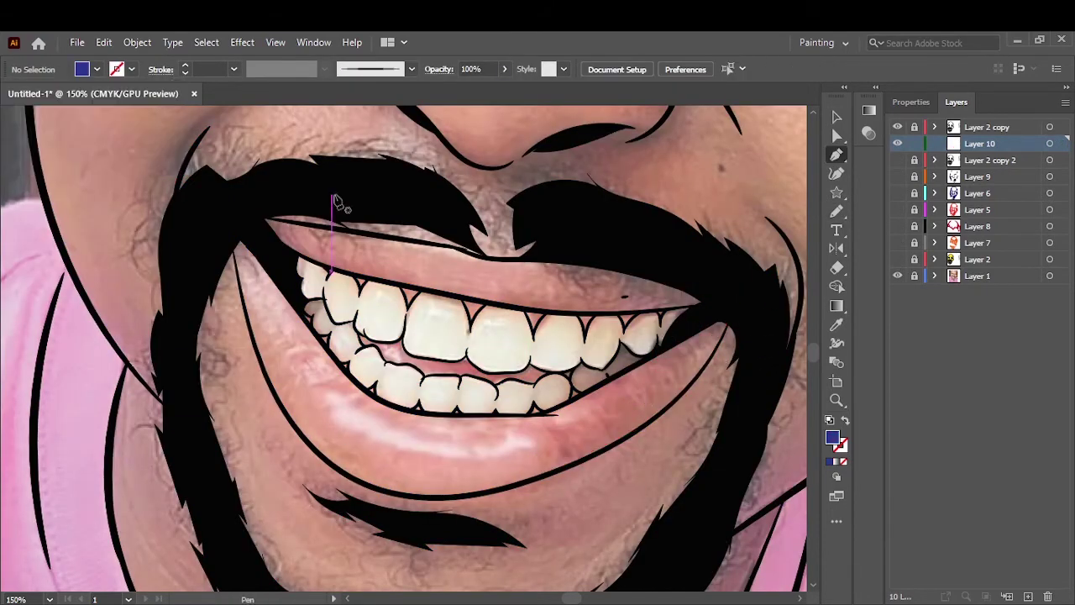
Draw blue shadow shapes on the left and right of the upper lip.
click(263, 217)
click(340, 229)
click(372, 256)
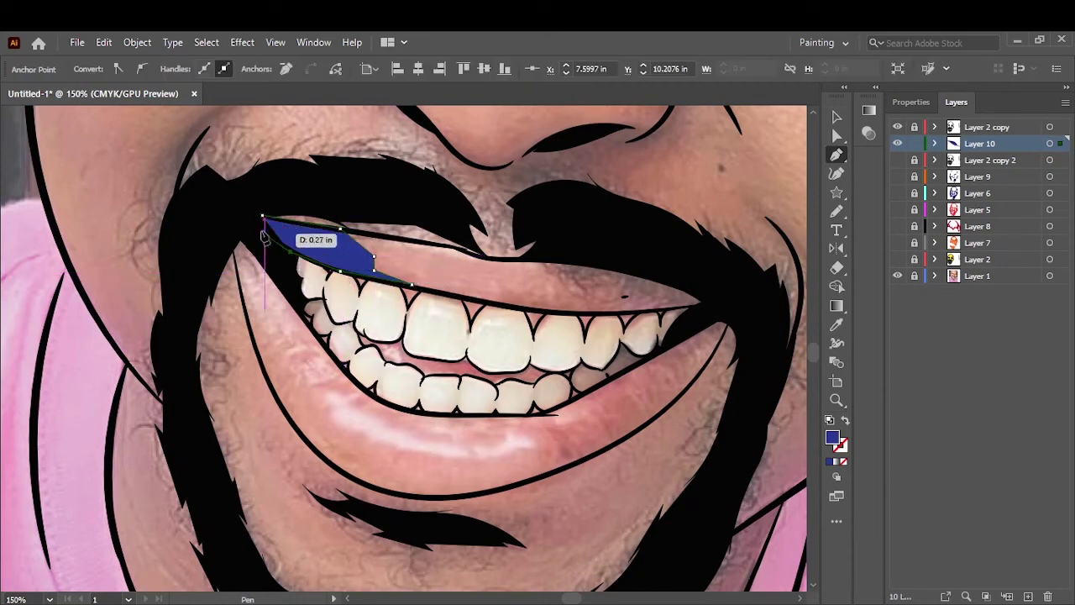
key(p)
click(620, 255)
click(597, 294)
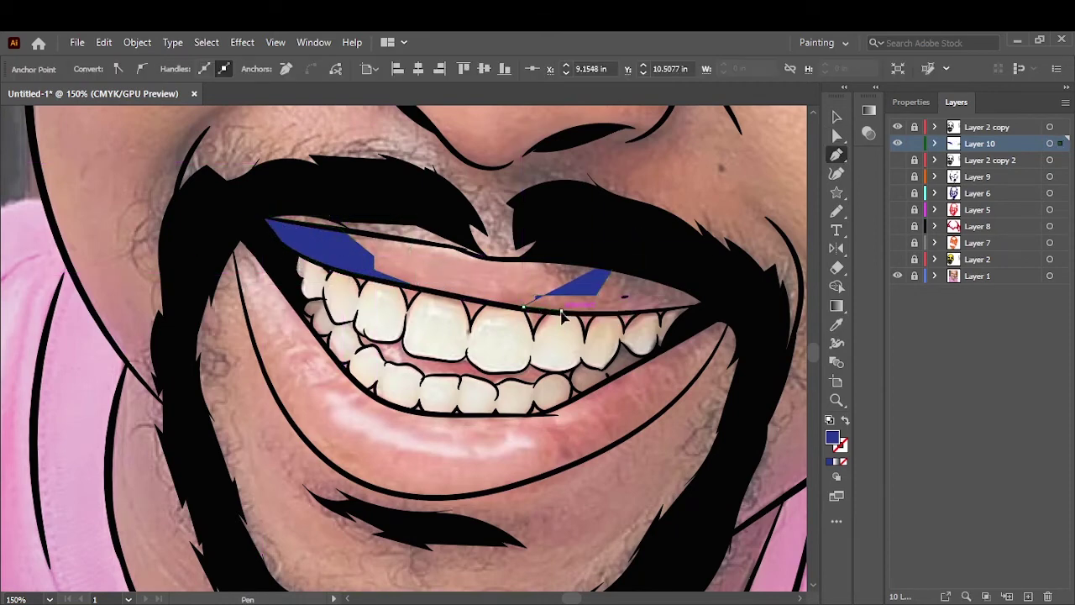
Extend and close the navy shadow shape along the lower lip.
scroll(781, 157, down, 3)
key(p)
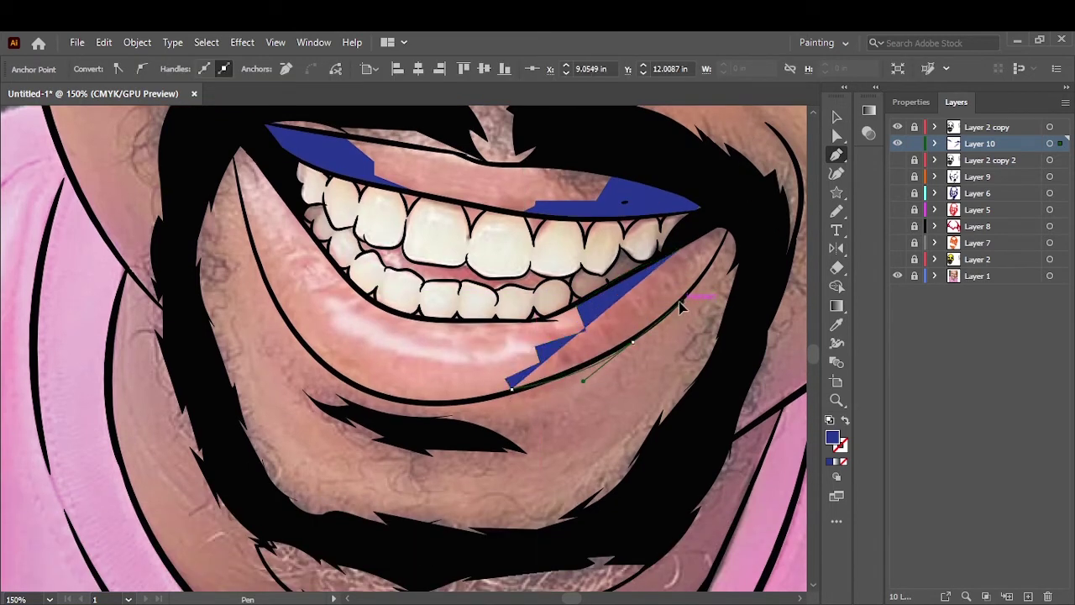
click(680, 308)
click(511, 387)
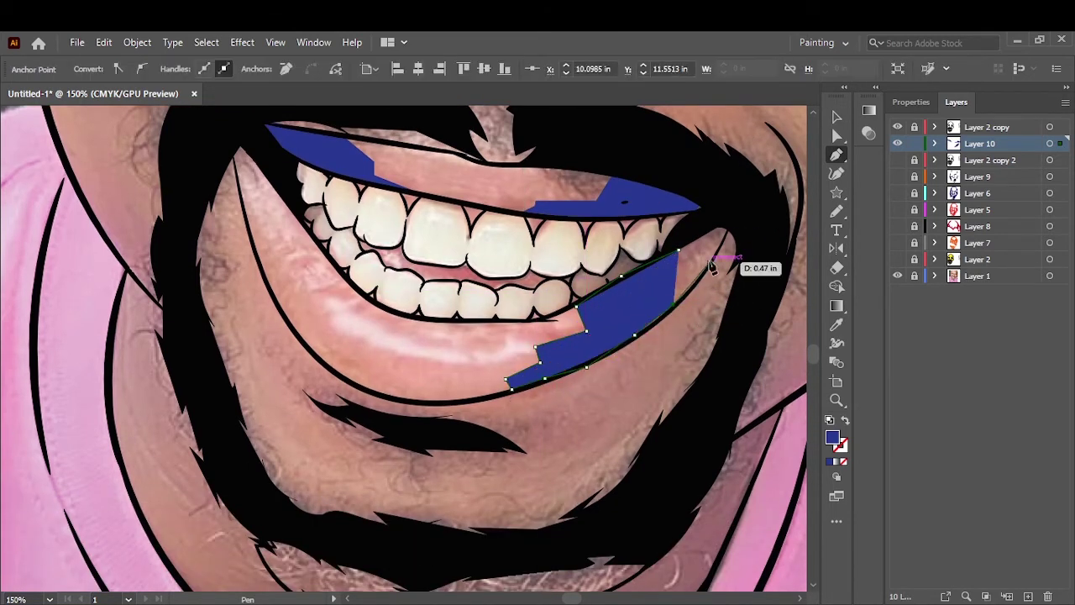
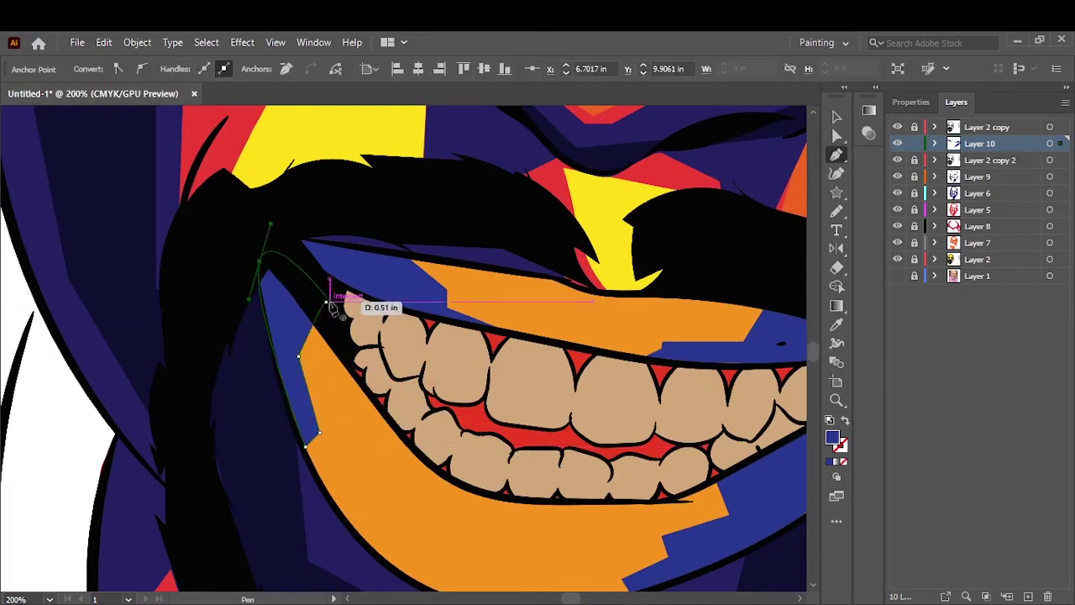
Draw dark blue Pen-tool shapes at both mouth corners beside the teeth.
key(p)
click(290, 338)
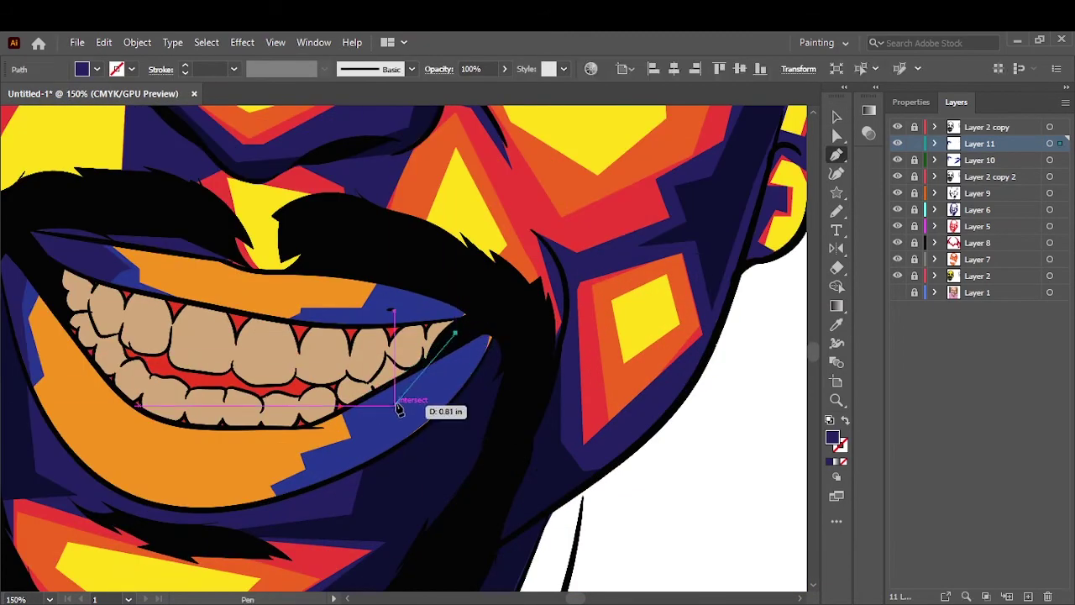
drag(496, 327, 484, 336)
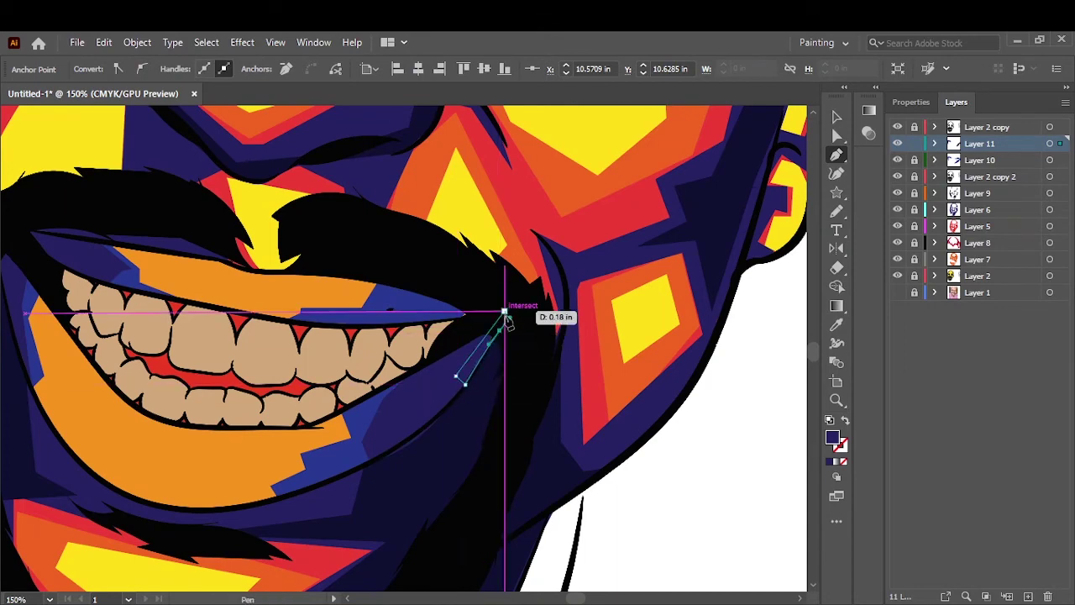
click(504, 312)
click(308, 311)
drag(369, 304, 384, 262)
click(370, 304)
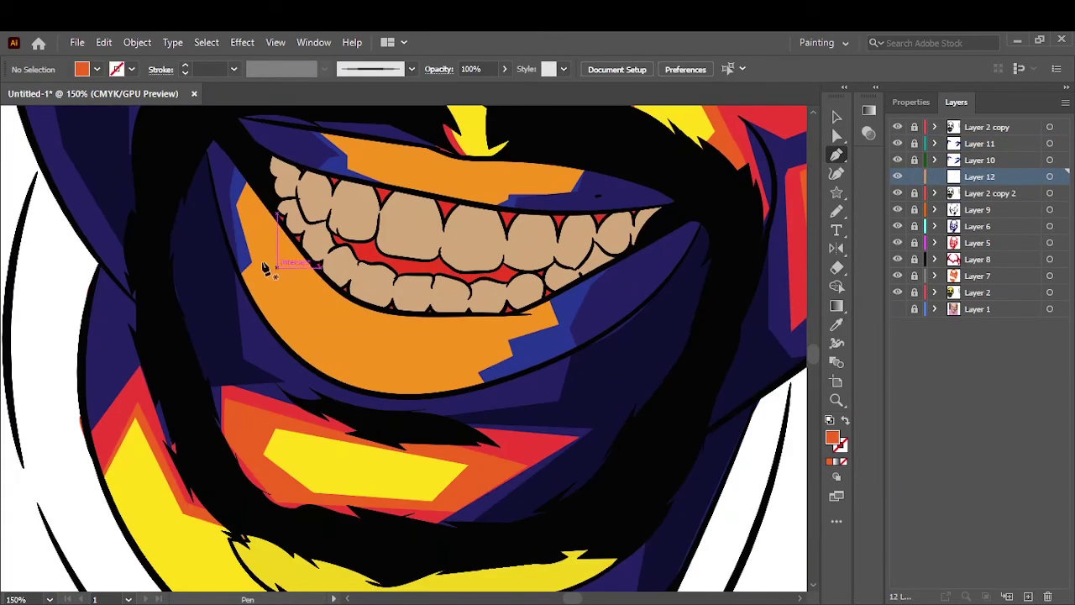
Draw a closed orange shape below the teeth under the lower lip.
click(240, 253)
click(325, 325)
click(330, 352)
click(410, 361)
click(569, 321)
click(508, 380)
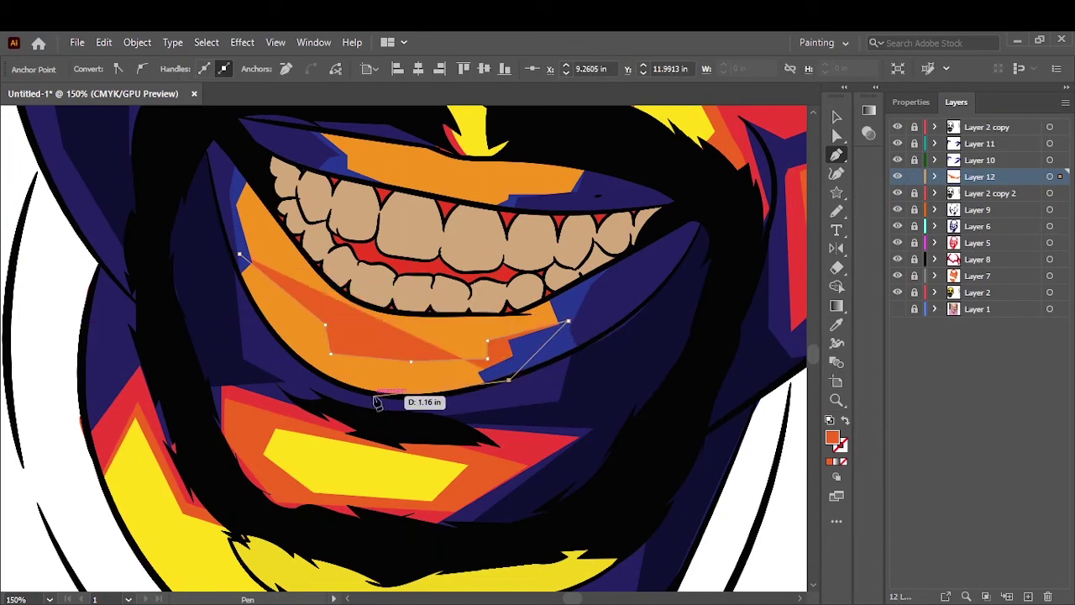
click(374, 396)
click(334, 385)
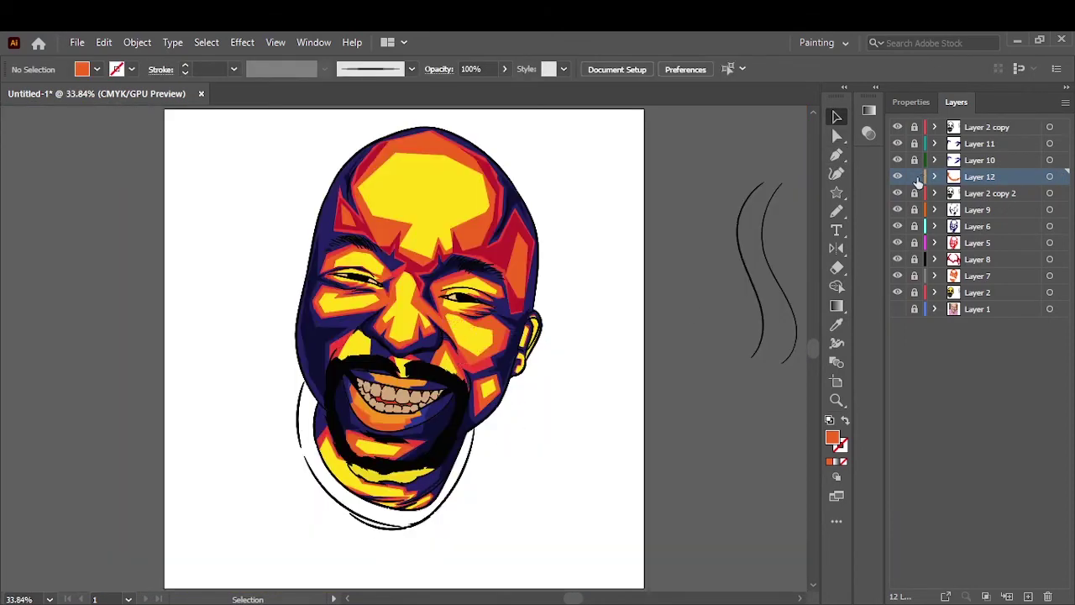
Create Layer 13 above Layer 1 and place an orange triangle beside the chin.
click(977, 308)
click(1028, 596)
mouse_move(712, 252)
mouse_down()
mouse_move(739, 288)
mouse_move(285, 395)
mouse_up()
key(ctrl+1)
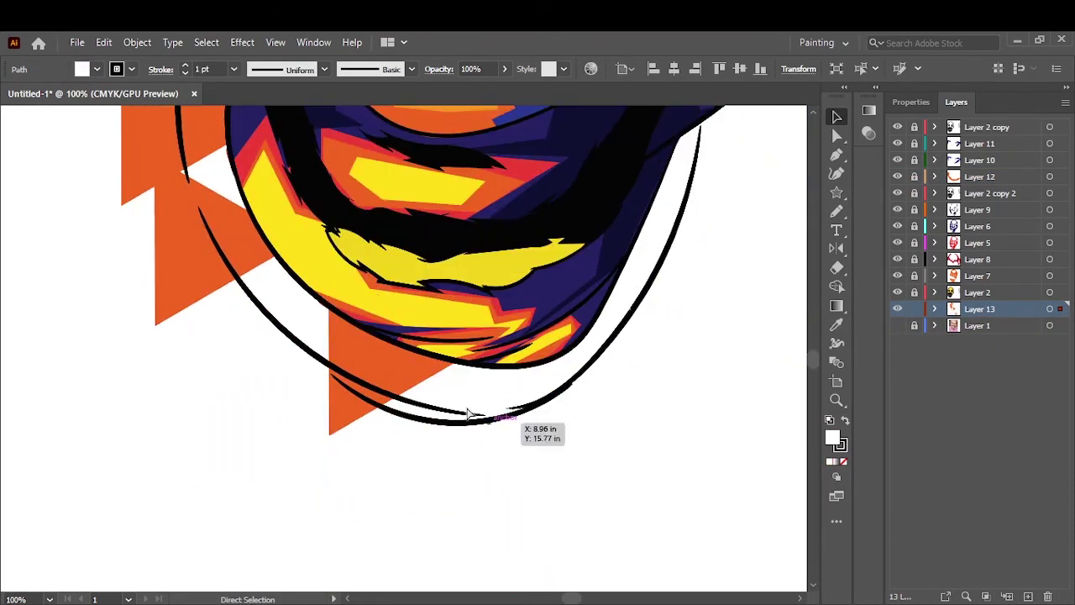
Copy the triangle, turn a copy red, and place it over the chin's left side.
mouse_move(369, 345)
mouse_down()
mouse_move(565, 426)
mouse_move(510, 497)
mouse_up()
mouse_move(370, 412)
mouse_down()
mouse_move(640, 413)
mouse_move(771, 379)
mouse_up()
key(i)
click(523, 240)
key(v)
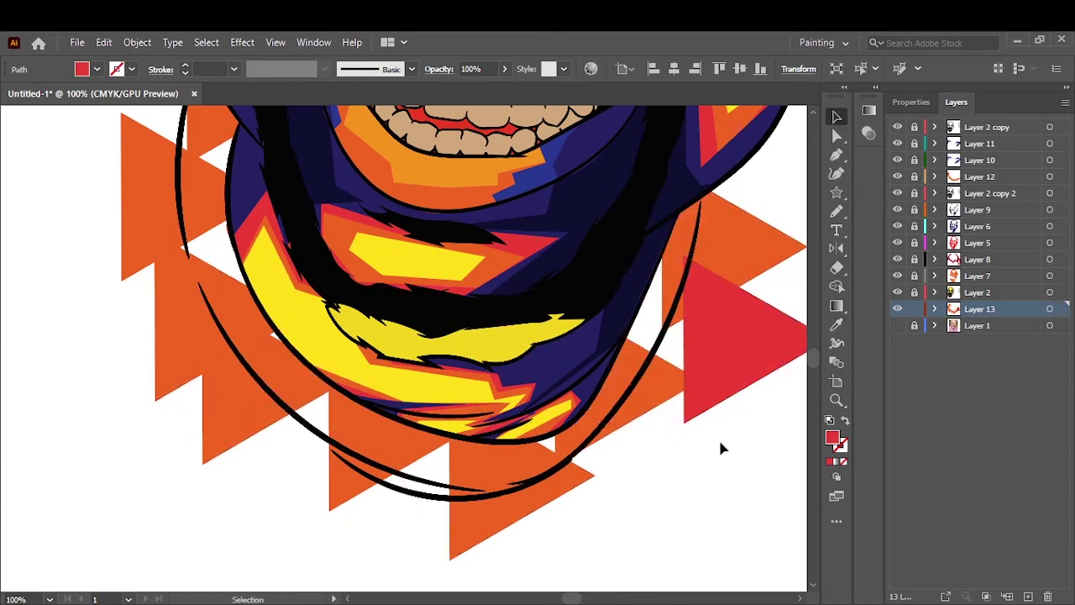
mouse_move(714, 394)
mouse_down()
mouse_move(374, 474)
mouse_move(312, 412)
mouse_move(470, 436)
mouse_up()
Move a triangle copy to the lower right, fill it navy, and add navy copies along the bottom.
scroll(211, 283, up, 5)
scroll(672, 518, down, 4)
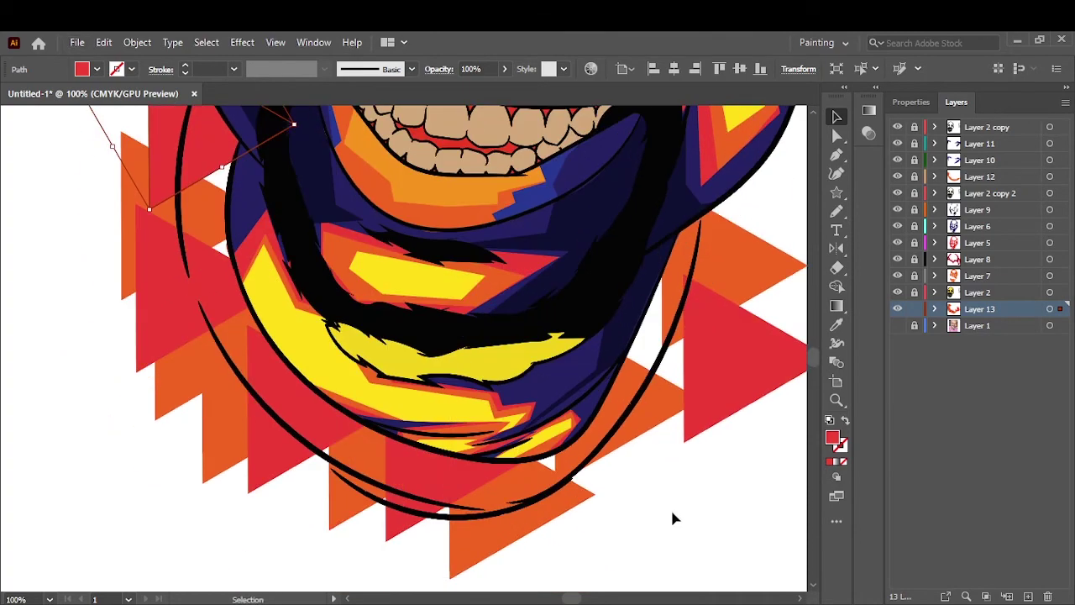
click(671, 518)
drag(456, 473, 638, 470)
key(i)
click(588, 370)
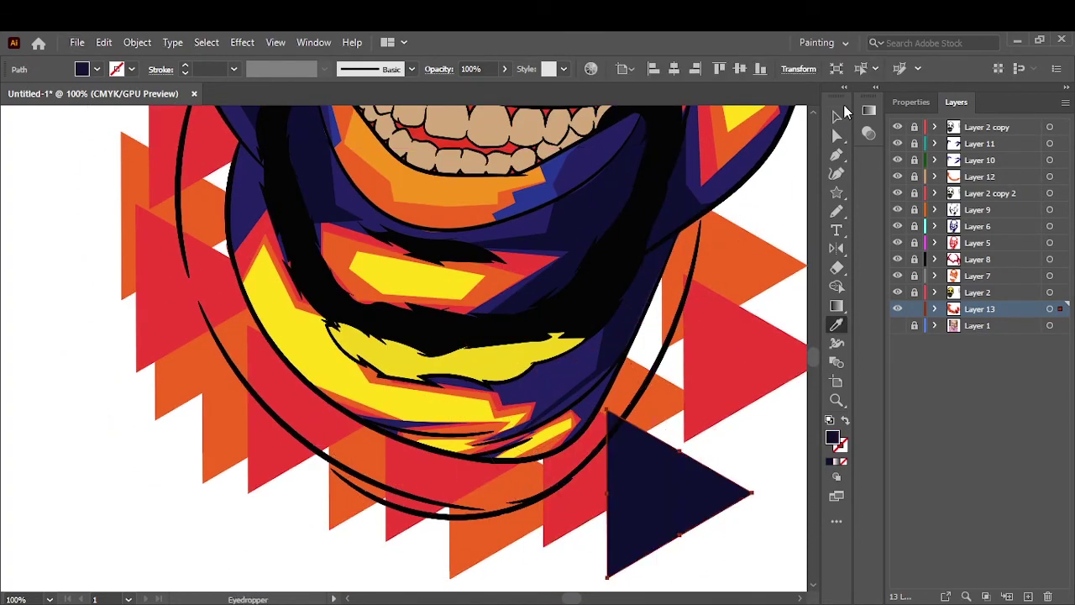
click(837, 116)
drag(488, 504, 364, 540)
Move the left red triangle up and recolour it navy, then fit the artboard in view.
scroll(701, 526, down, 3)
click(269, 312)
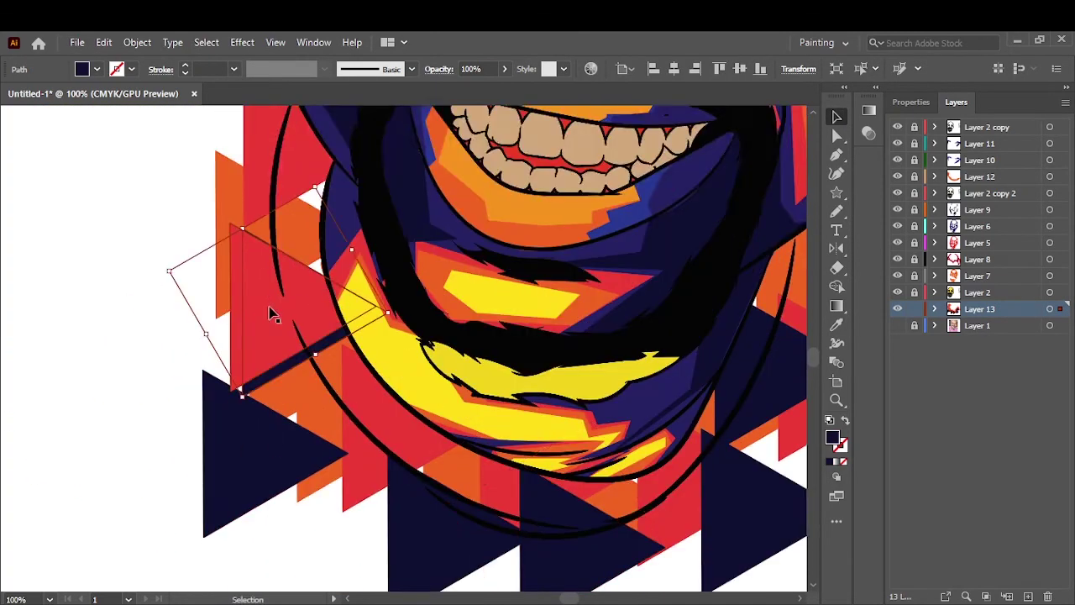
drag(269, 313, 247, 225)
key(i)
click(756, 194)
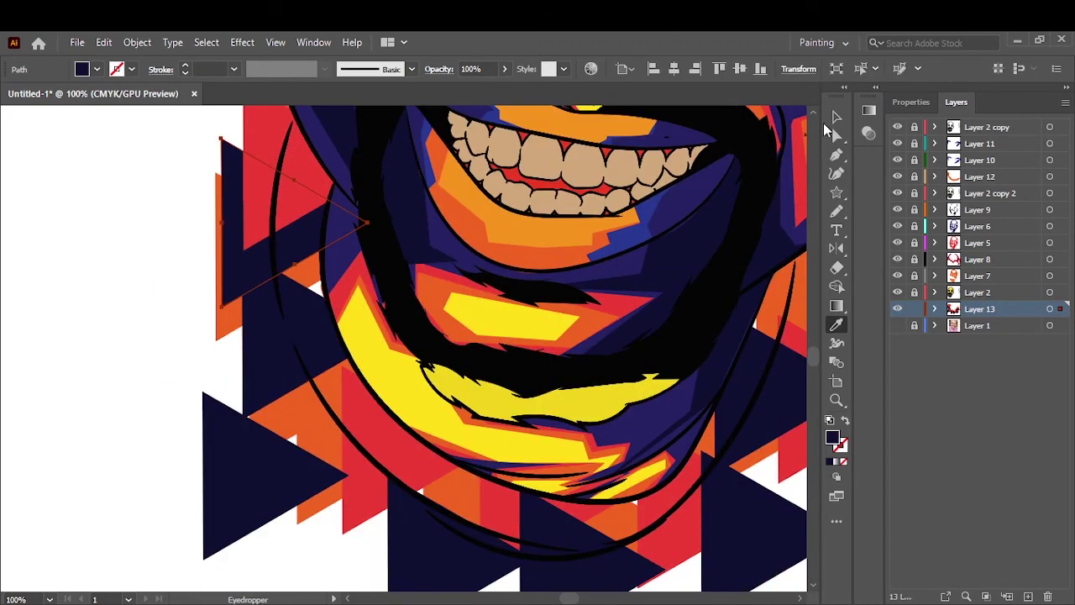
click(837, 115)
key(ctrl+0)
click(215, 389)
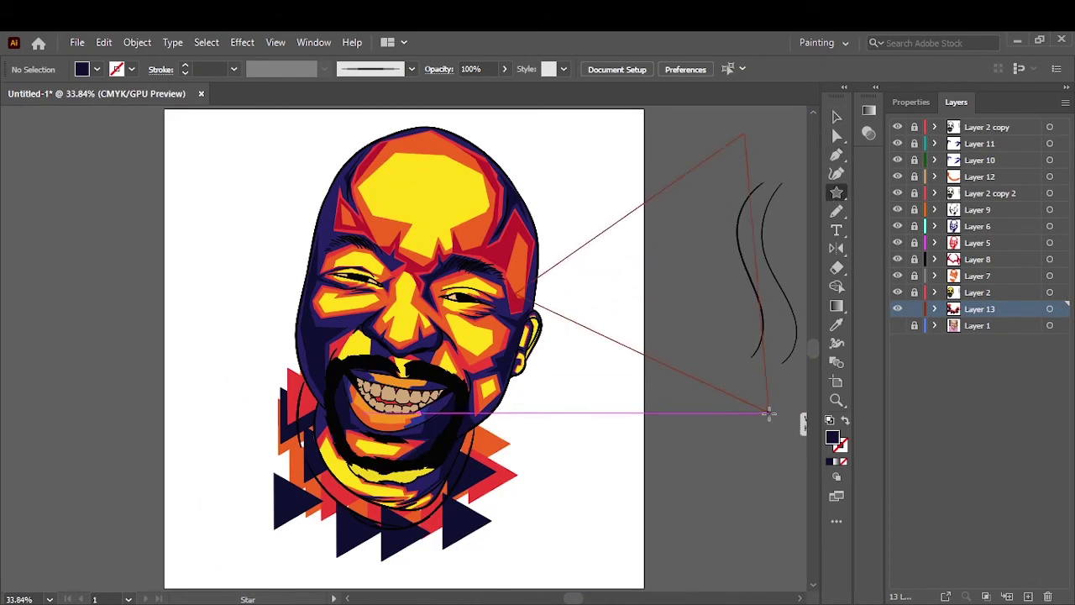
Draw a large triangle, send it to the back behind the face, and fill it yellow.
drag(768, 413, 768, 409)
drag(689, 269, 384, 472)
right_click(319, 212)
click(559, 458)
drag(537, 277, 508, 308)
key(i)
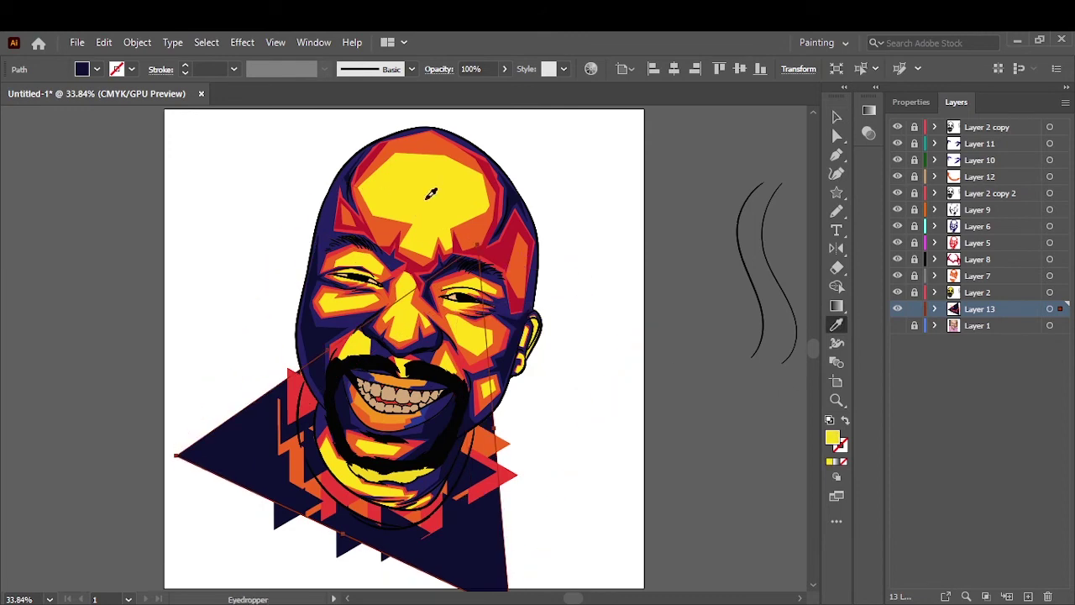
click(431, 193)
Enlarge the yellow triangle, add an orange one behind the head, and fill another navy.
drag(614, 492, 639, 470)
click(837, 326)
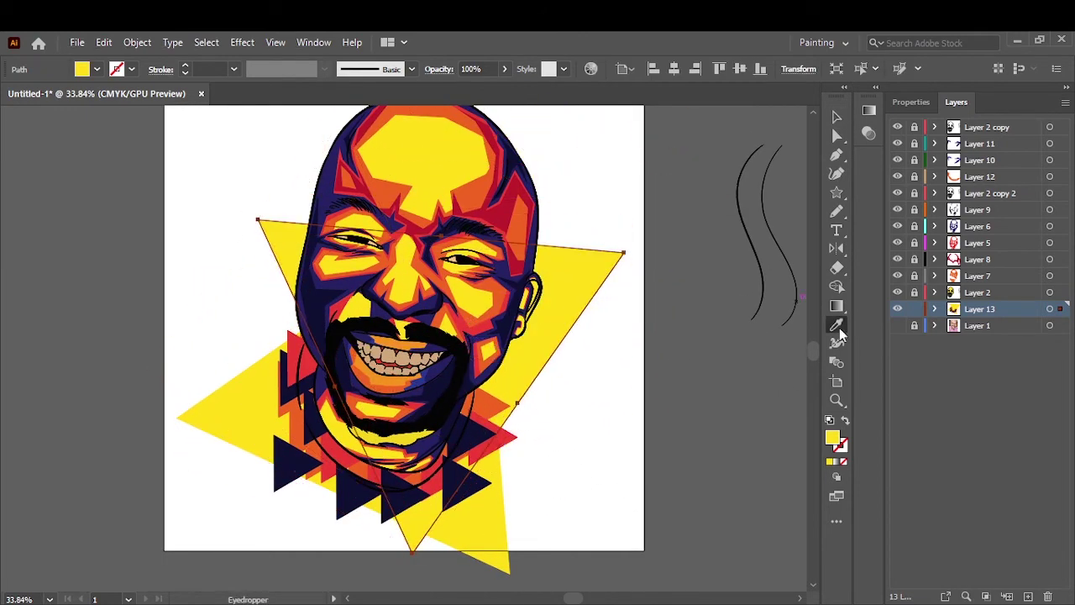
click(504, 285)
drag(740, 274, 252, 168)
mouse_move(245, 330)
mouse_down()
mouse_move(258, 370)
mouse_move(252, 243)
mouse_up()
click(302, 471)
click(837, 117)
Scatter copies of a small-triangle cluster across the artboard, including toward the top-left.
scroll(660, 319, down, 2)
scroll(605, 313, up, 2)
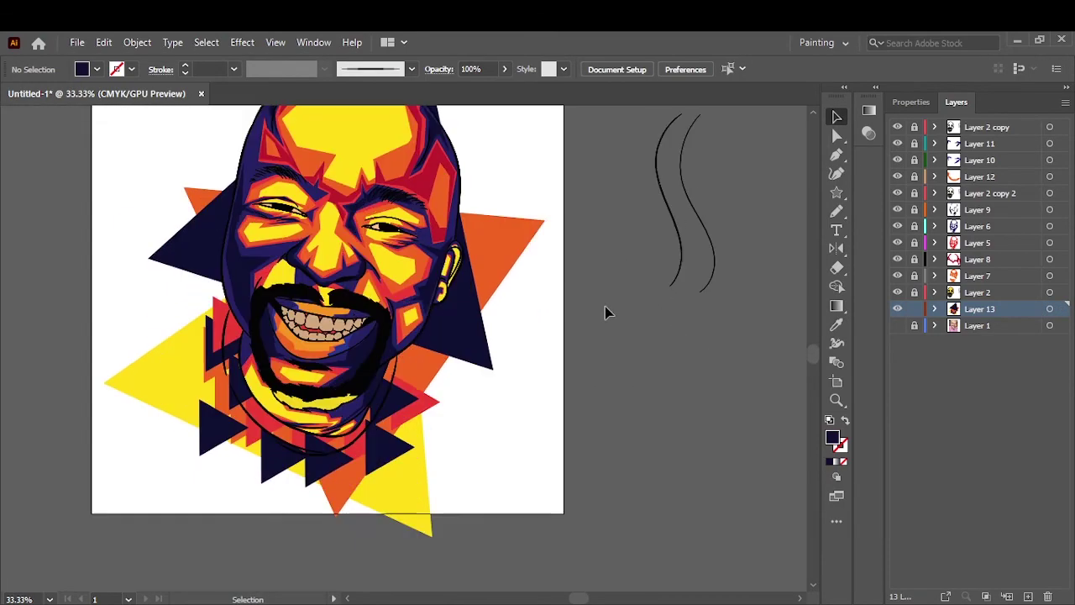
shift+click(218, 425)
scroll(206, 439, up, 2)
shift+click(335, 292)
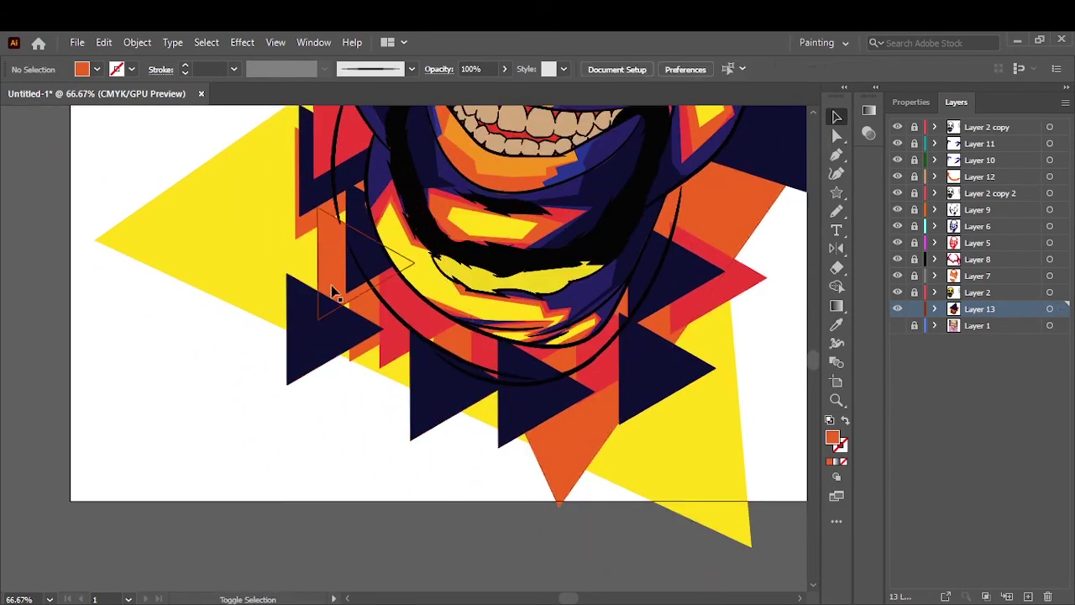
scroll(361, 252, down, 2)
drag(336, 251, 631, 376)
drag(638, 218, 278, 150)
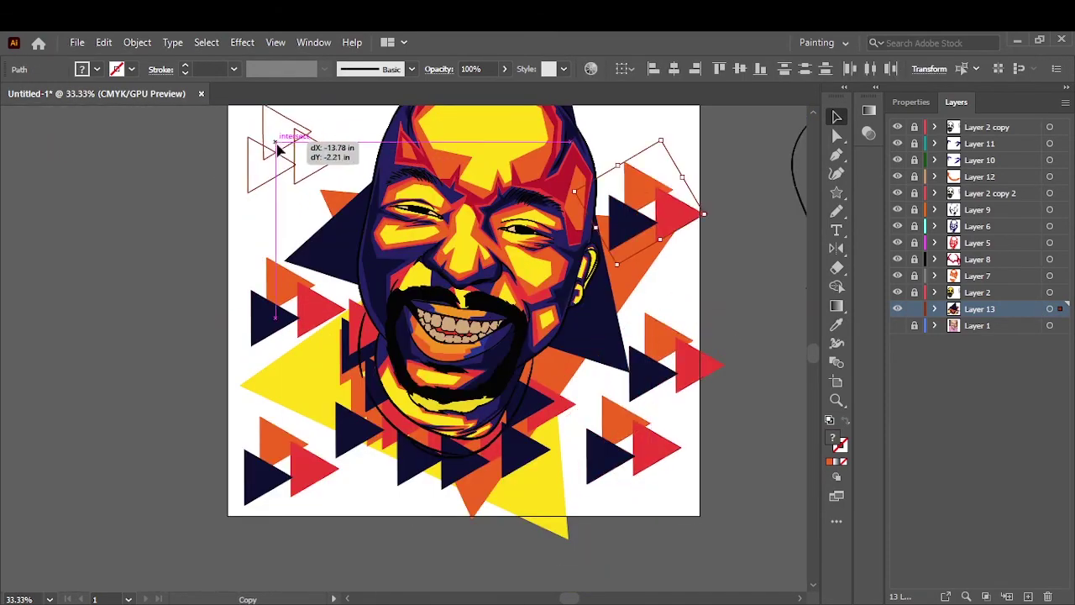
mouse_move(336, 252)
mouse_down()
mouse_move(396, 308)
mouse_move(211, 364)
mouse_move(629, 278)
mouse_up()
click(757, 449)
Try recolouring the big star shape orange, undo it, and hide Layer 13.
scroll(756, 449, up, 1)
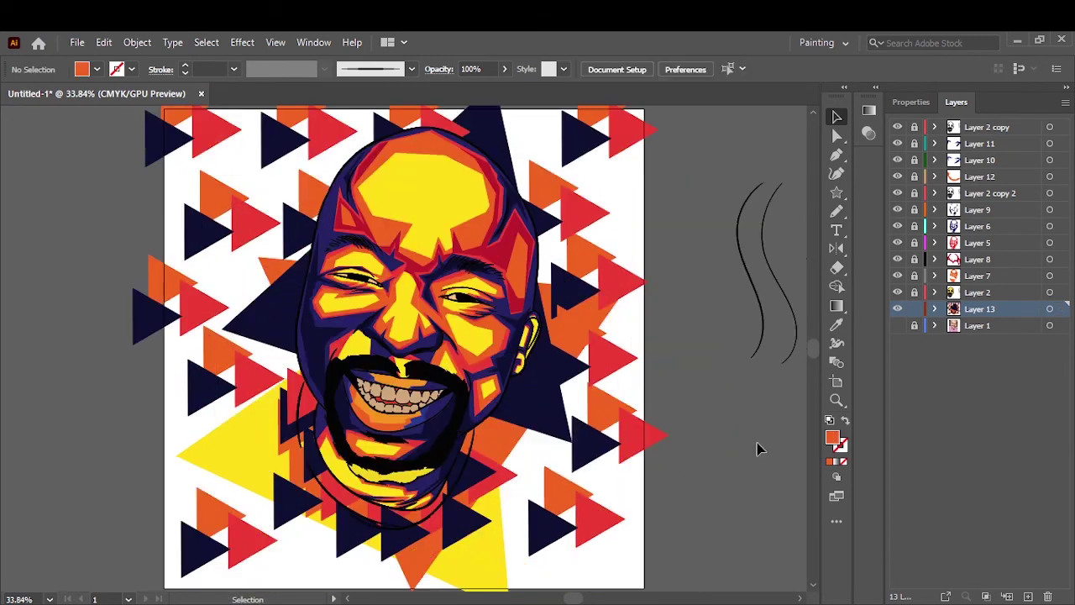
click(579, 446)
key(i)
click(588, 328)
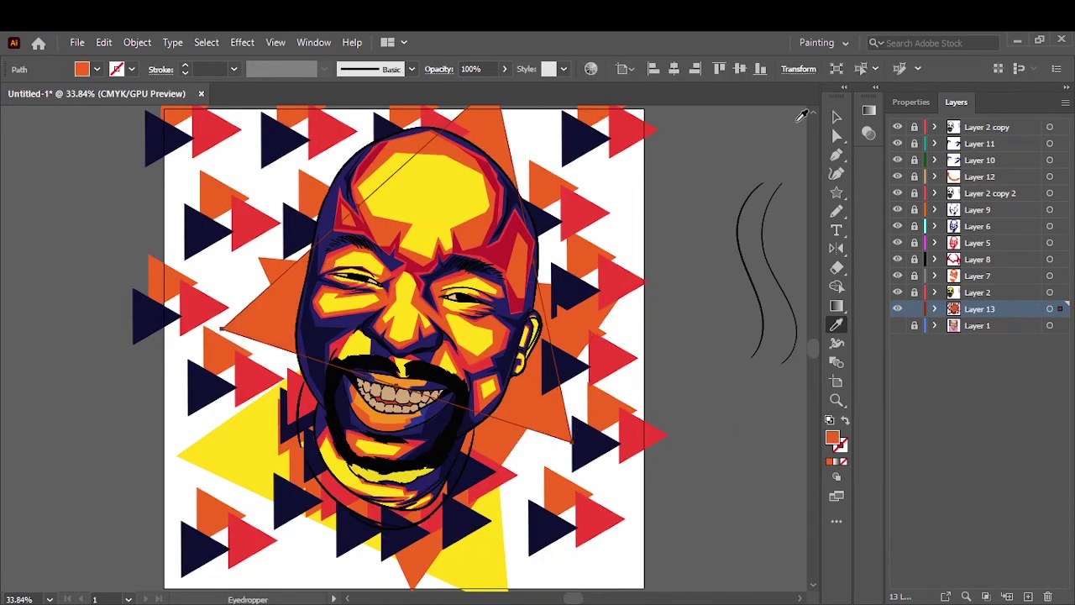
key(ctrl+z)
key(ctrl+z)
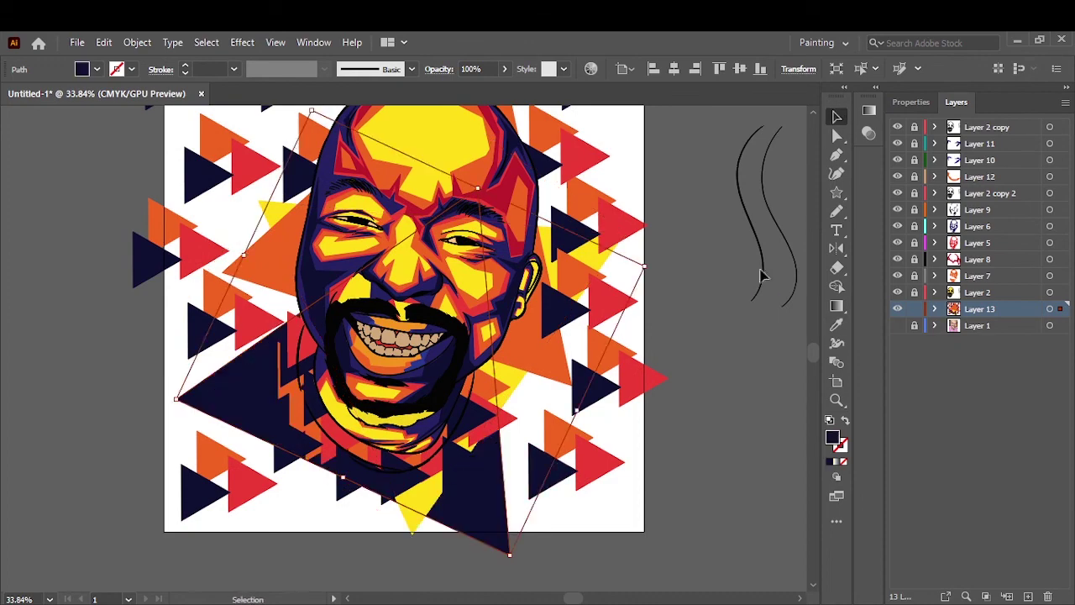
key(ctrl+z)
click(897, 309)
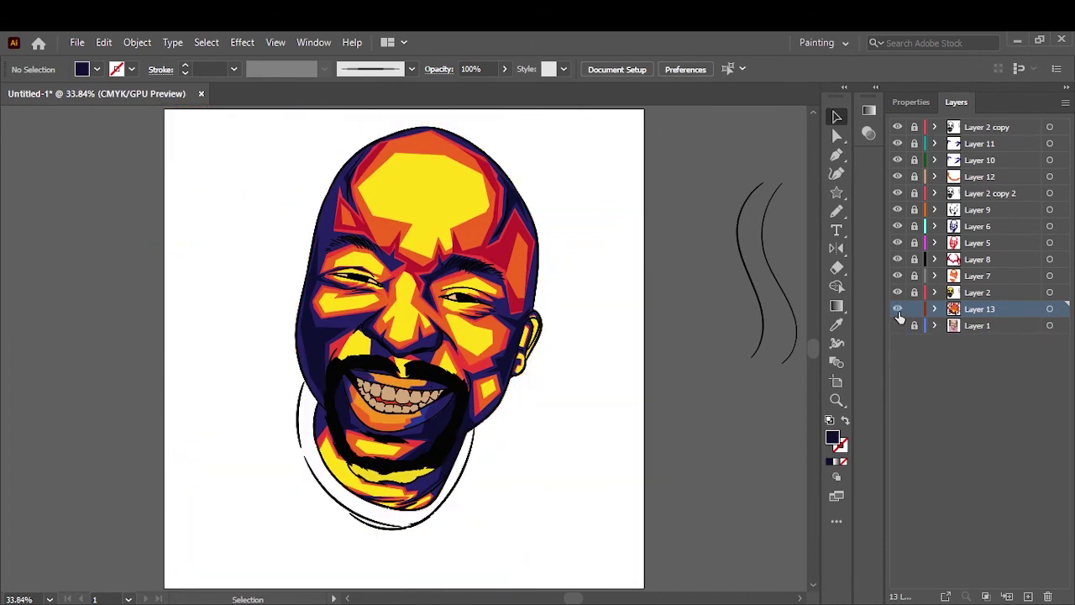
Show Layer 13 again and lower the background triangles' opacity.
click(897, 309)
click(587, 202)
click(504, 69)
drag(538, 92, 475, 92)
click(728, 269)
click(1049, 309)
click(504, 69)
click(703, 257)
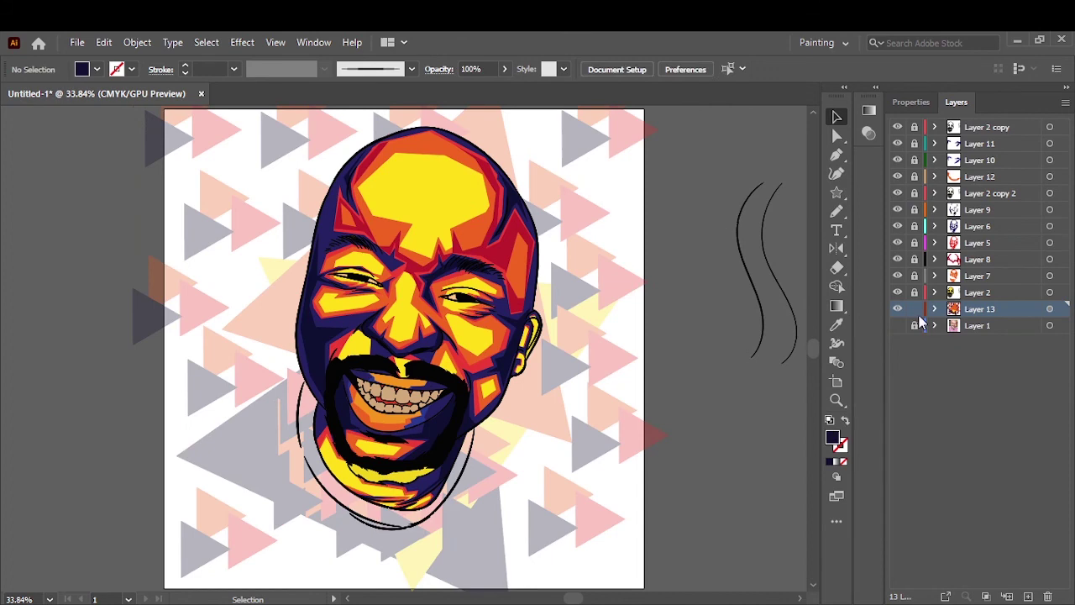
scroll(403, 478, up, 5)
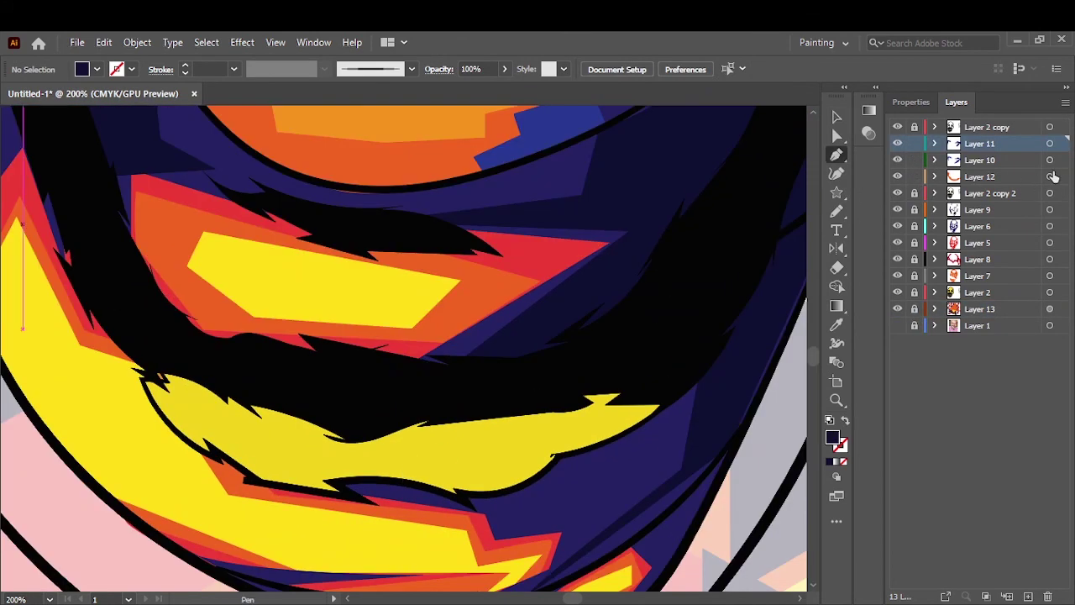
Draw a closed orange shape across the chin on Layer 12.
key(p)
click(414, 446)
click(521, 435)
click(555, 456)
click(156, 360)
click(672, 366)
click(668, 401)
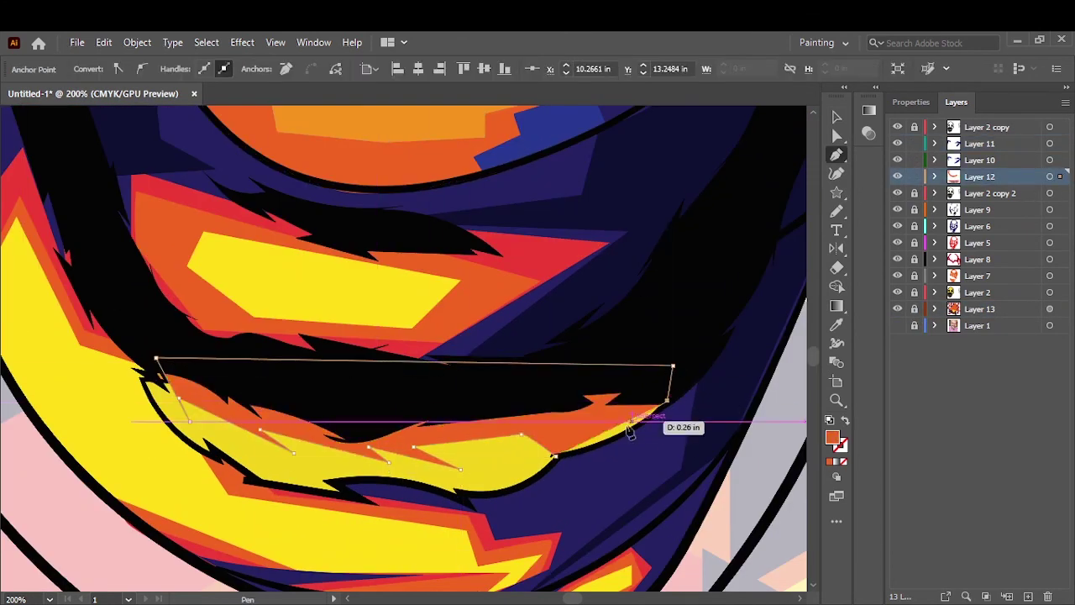
click(774, 540)
Draw a closed blue shape in the chin on Layer 10.
click(1049, 159)
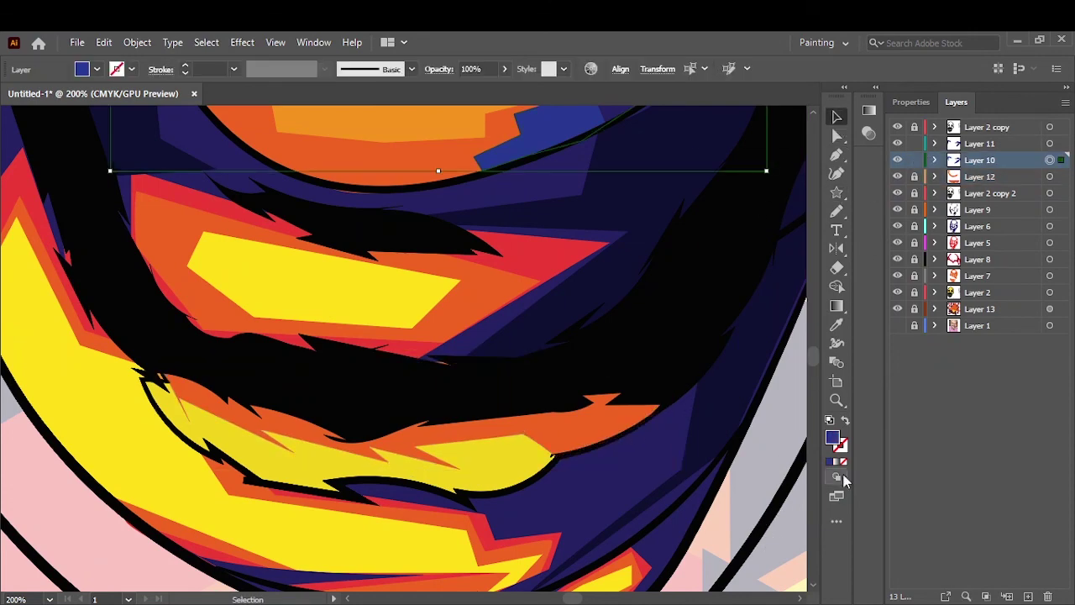
scroll(403, 352, down, 2)
key(p)
click(181, 278)
drag(311, 367, 428, 378)
click(374, 374)
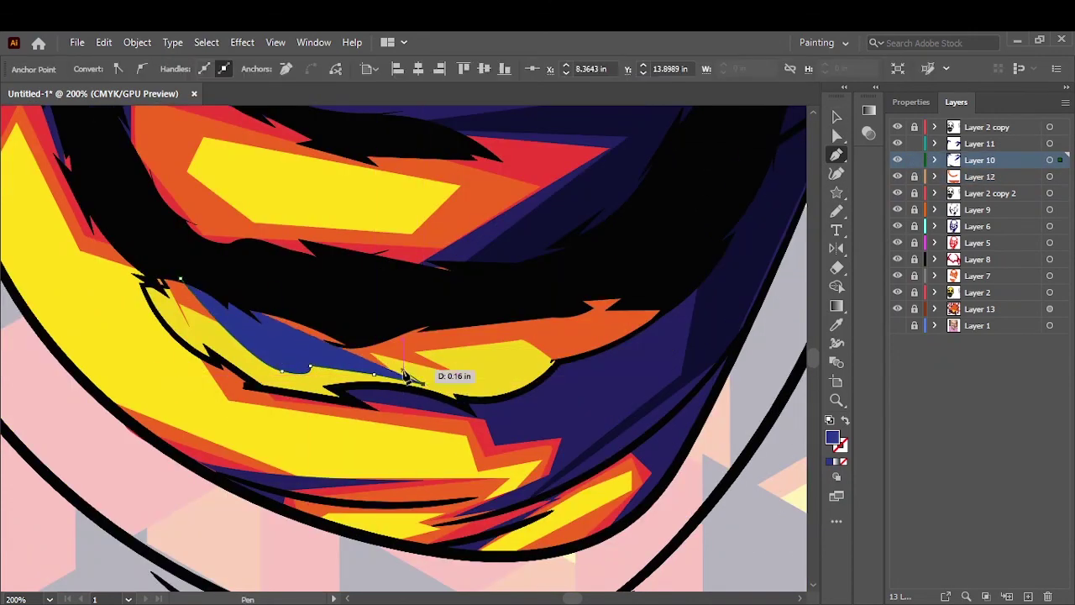
click(361, 405)
click(340, 387)
click(261, 385)
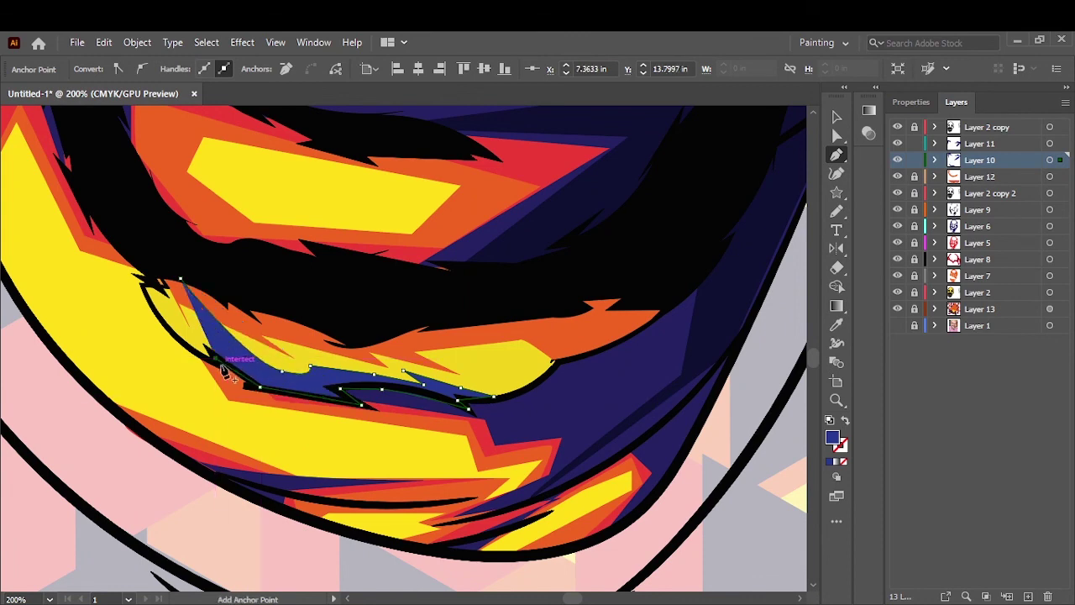
click(146, 286)
ctrl+click(739, 528)
Lock Layer 10 and draw a navy chin shape on Layer 11.
key(v)
click(913, 159)
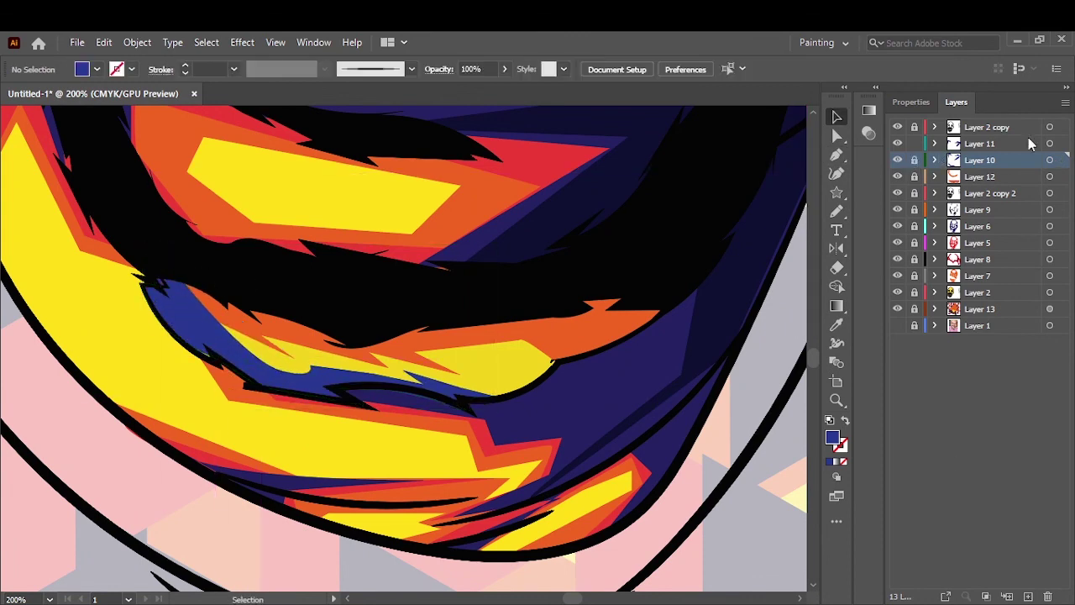
click(1028, 144)
scroll(787, 486, up, 2)
key(p)
click(397, 422)
click(440, 440)
drag(529, 407, 540, 428)
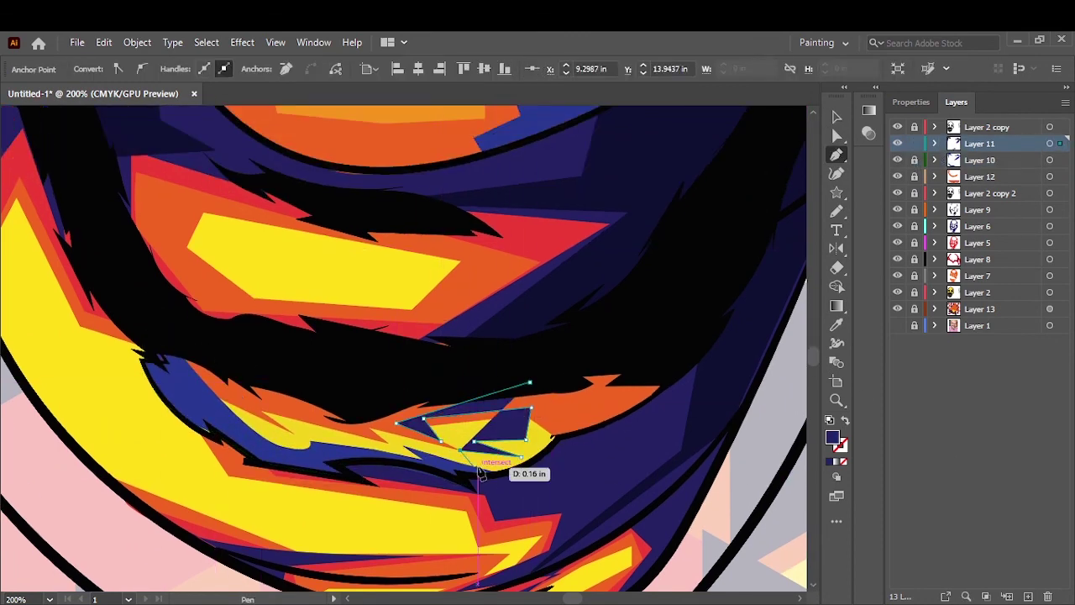
click(686, 370)
ctrl+click(751, 516)
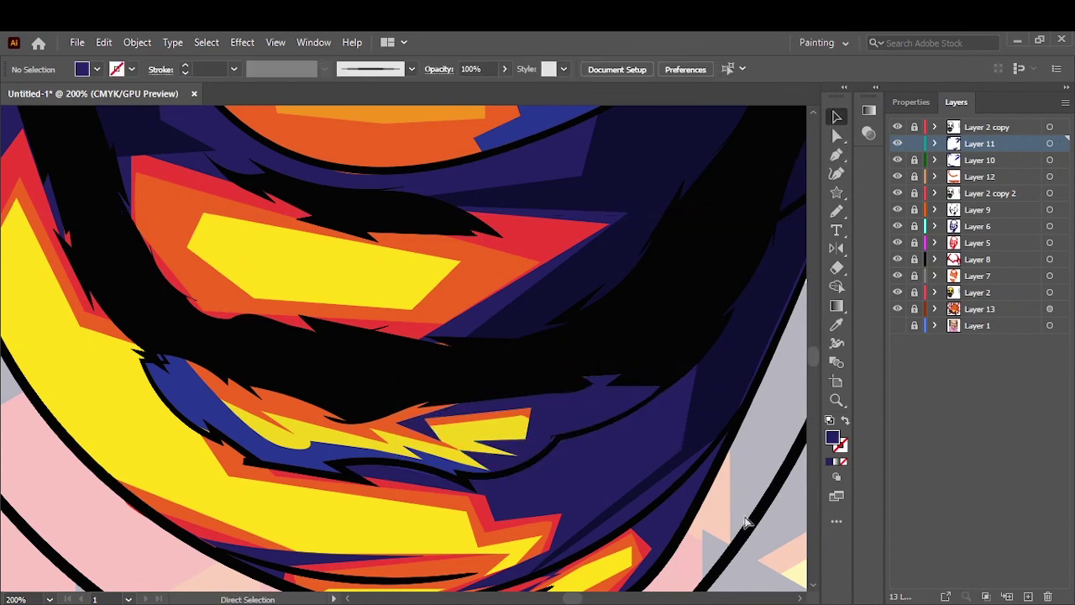